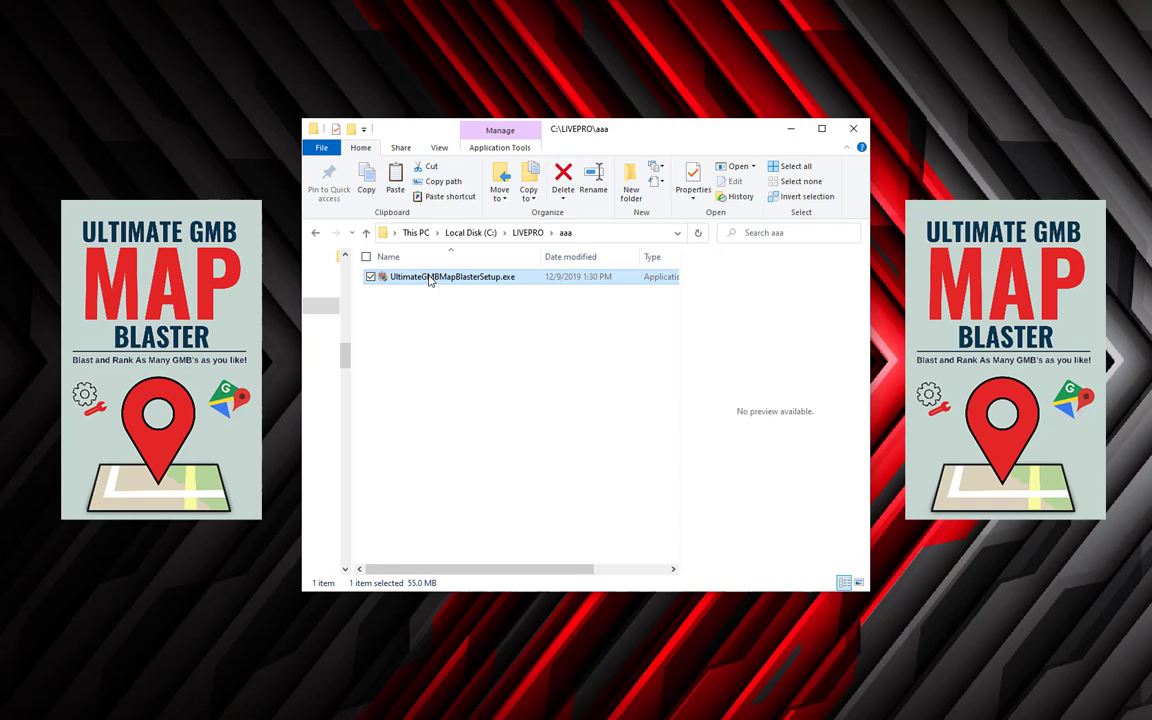
Run UltimateGMBMapBlasterSetup.exe, accept the licence and install until MAPCreator is reported in use.
double_click(430, 277)
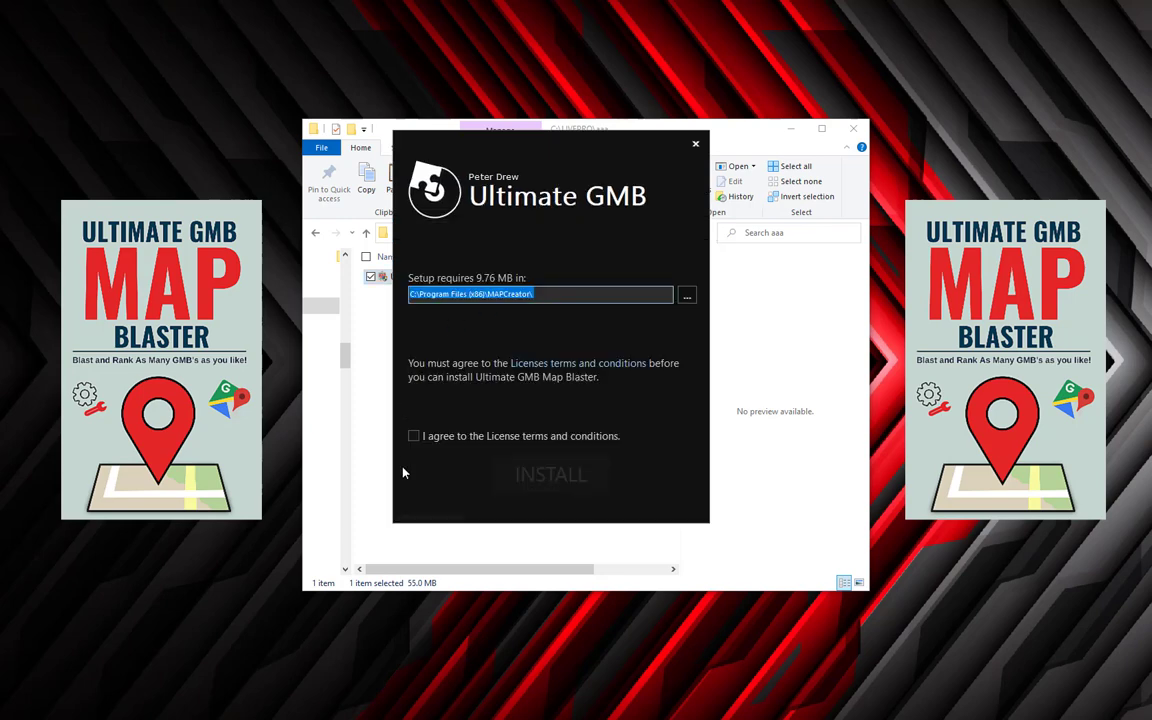
click(414, 437)
click(538, 476)
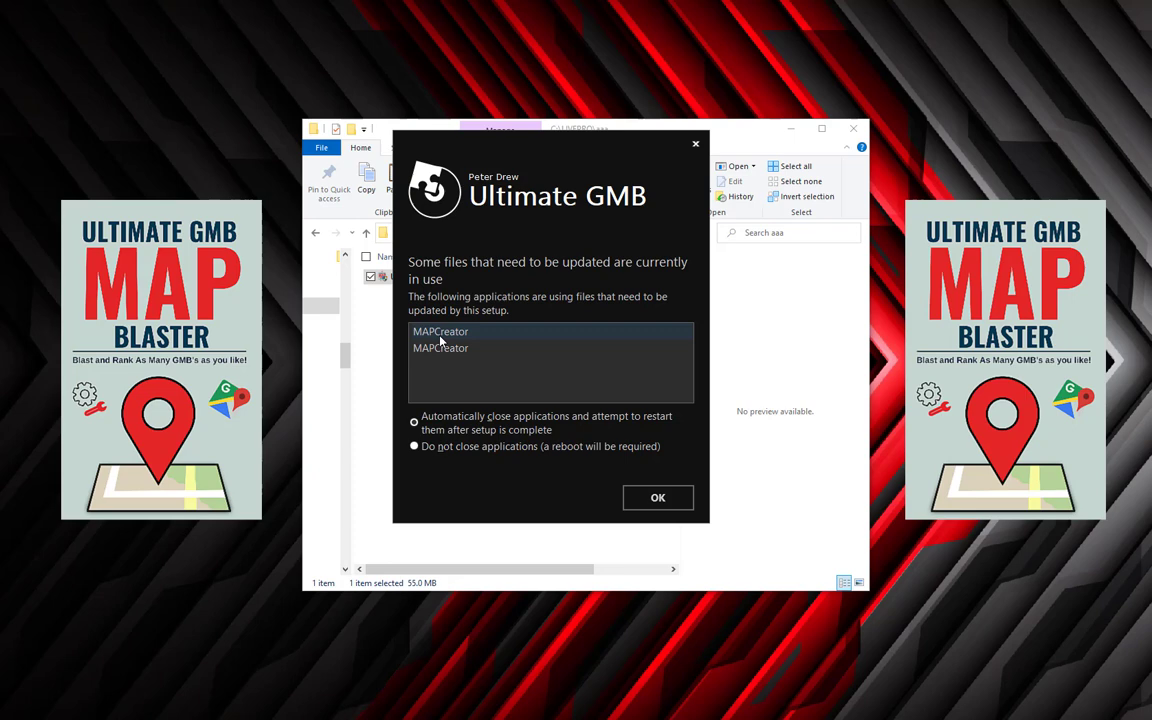
click(440, 336)
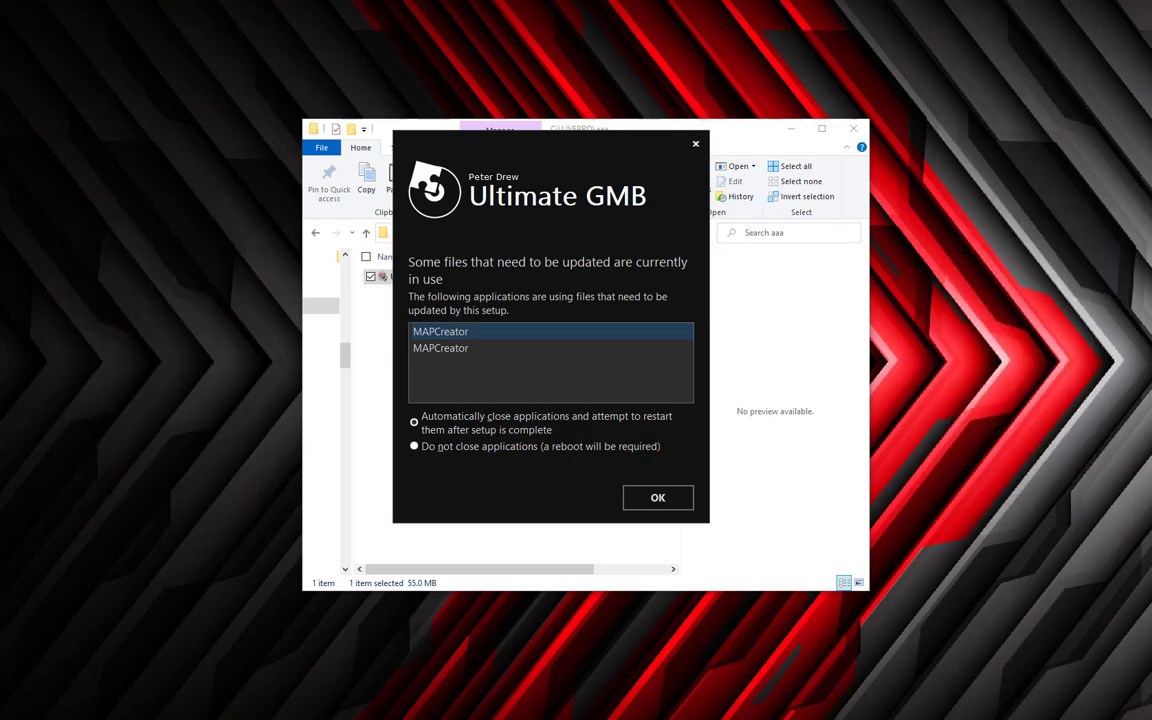
End the first MAPCreator (32 bit) process in Task Manager, with processes sorted by name.
key(ctrl+shift+Escape)
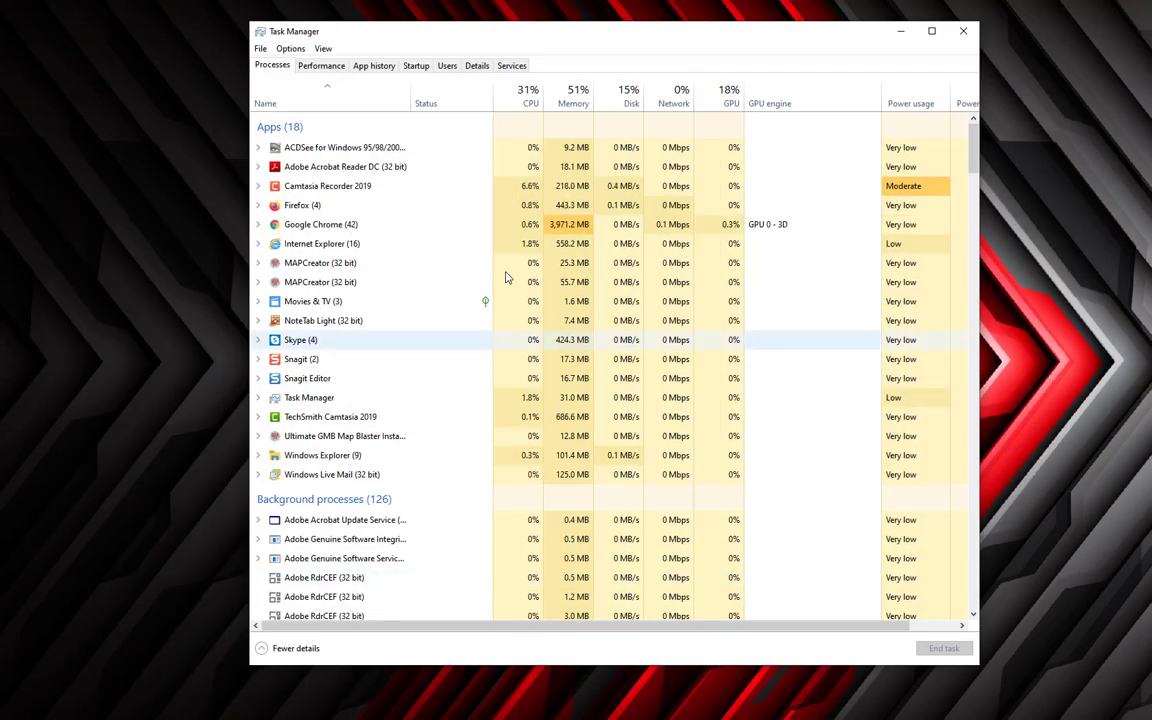
click(424, 246)
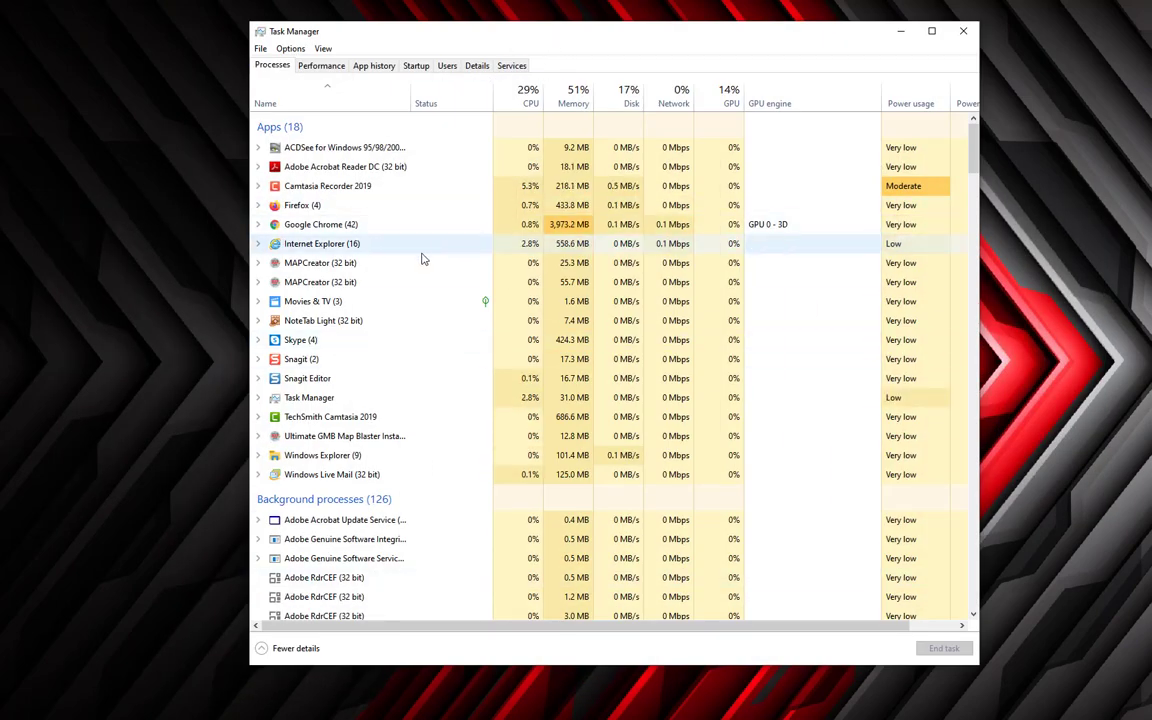
click(314, 103)
click(314, 108)
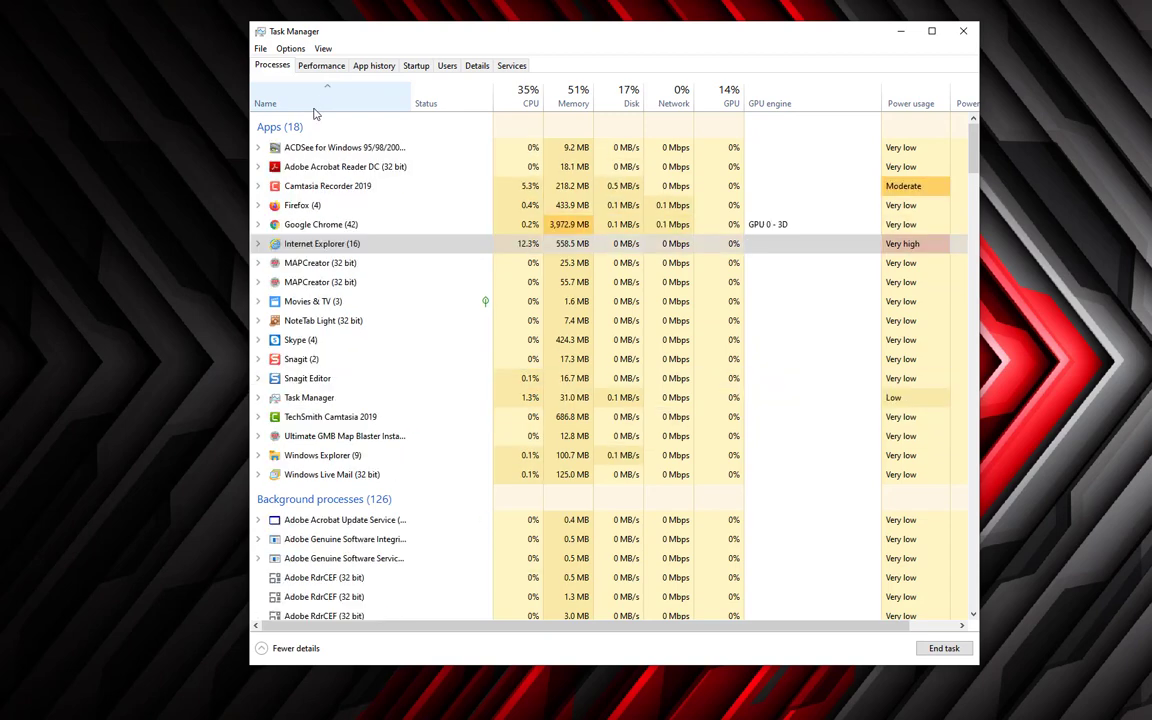
click(370, 263)
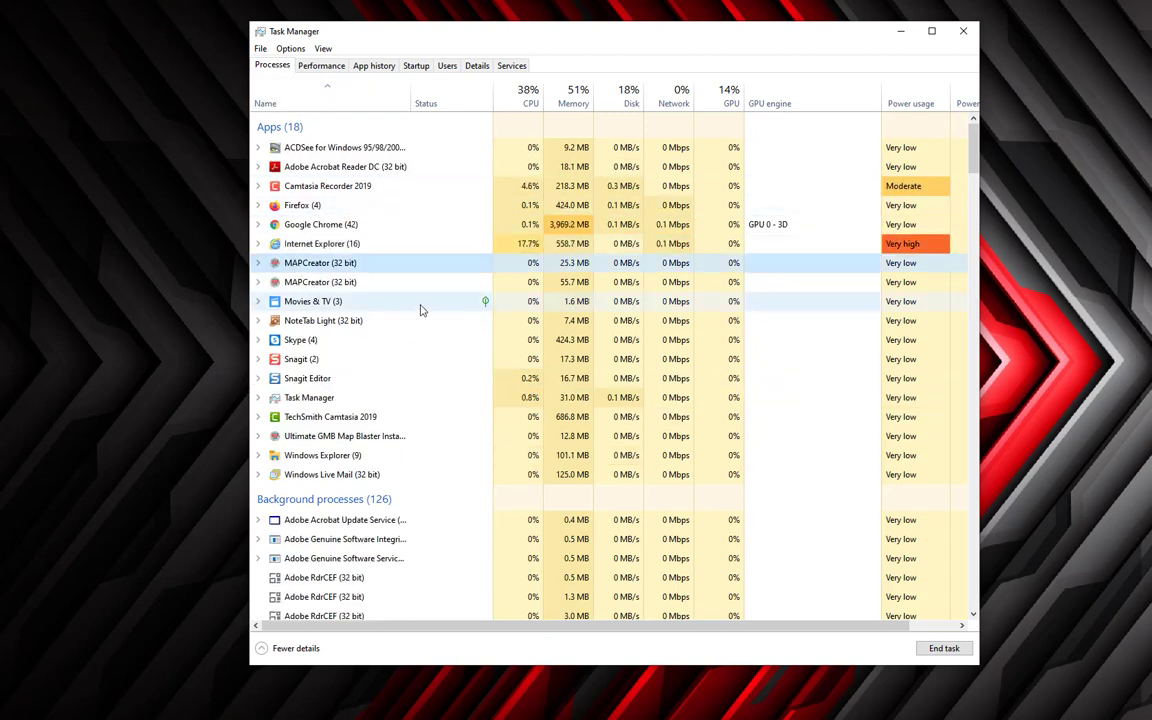
right_click(350, 266)
click(370, 291)
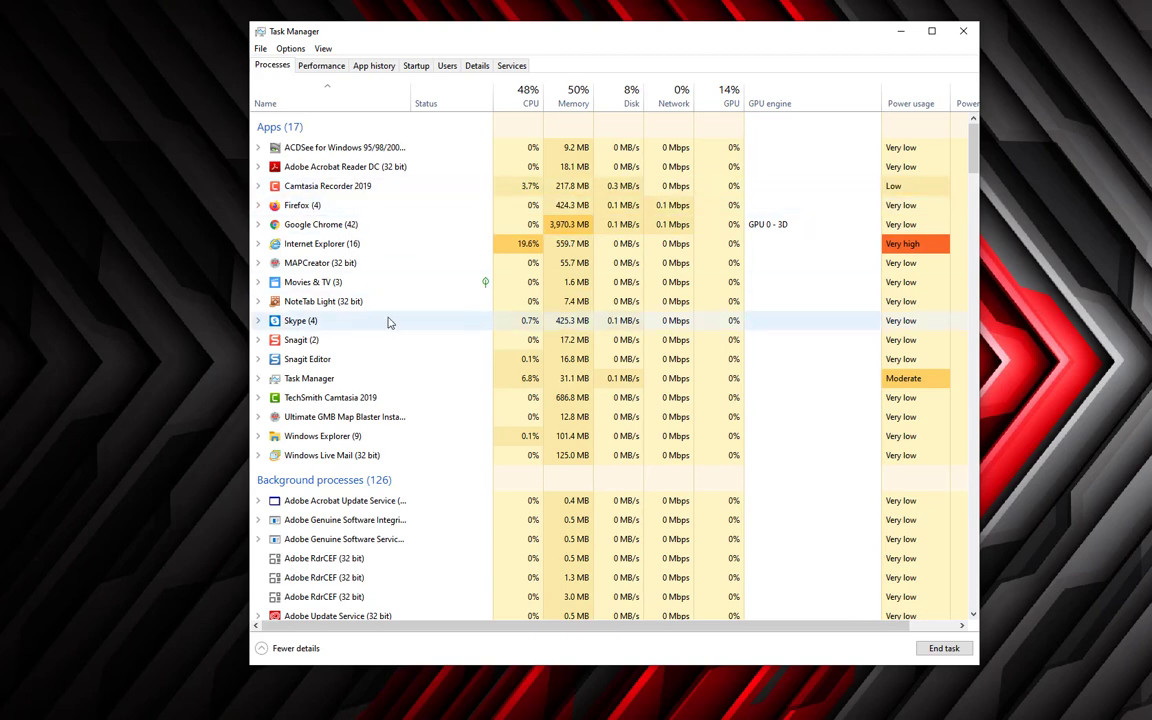
Let the installer automatically close the remaining MAPCreator apps and continue installing.
click(900, 31)
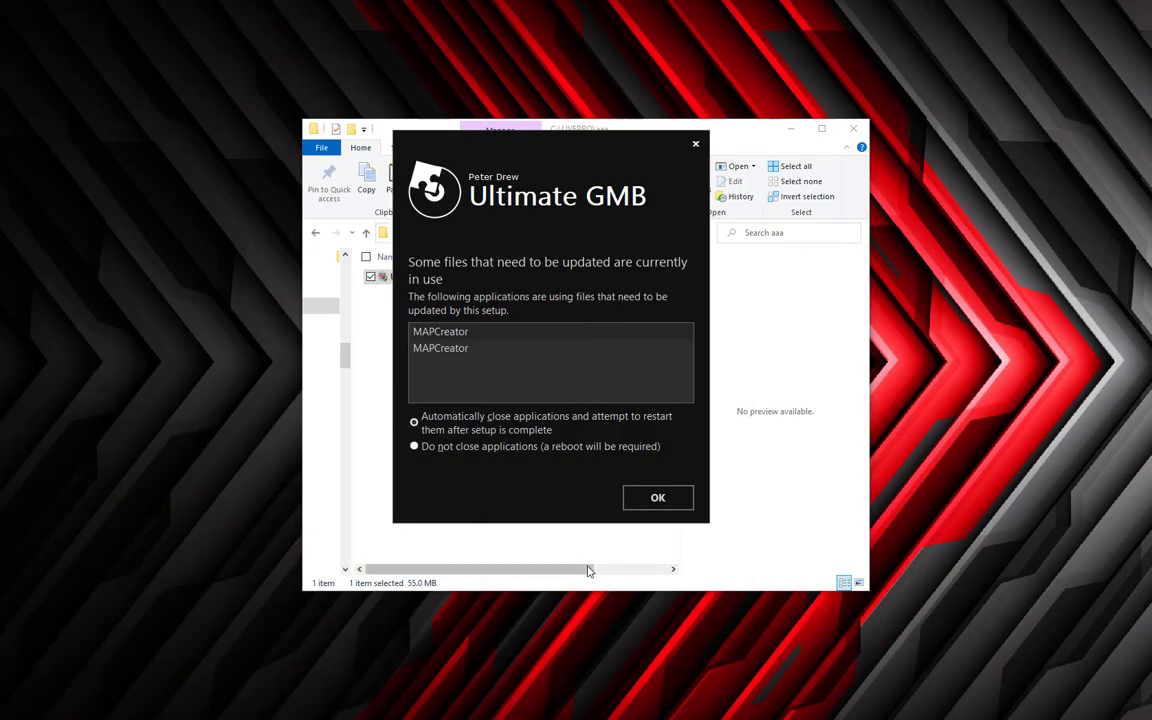
click(664, 497)
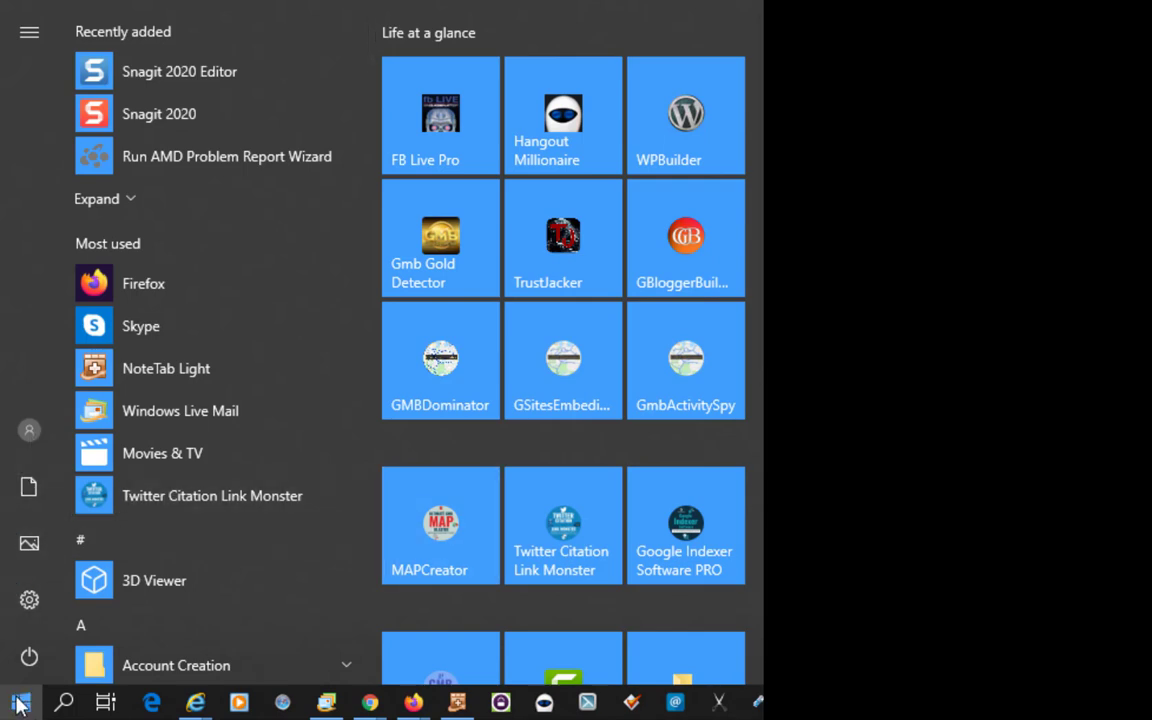
Launch MAPCreator from its folder under M in the Start menu app list.
scroll(150, 515, down, 10)
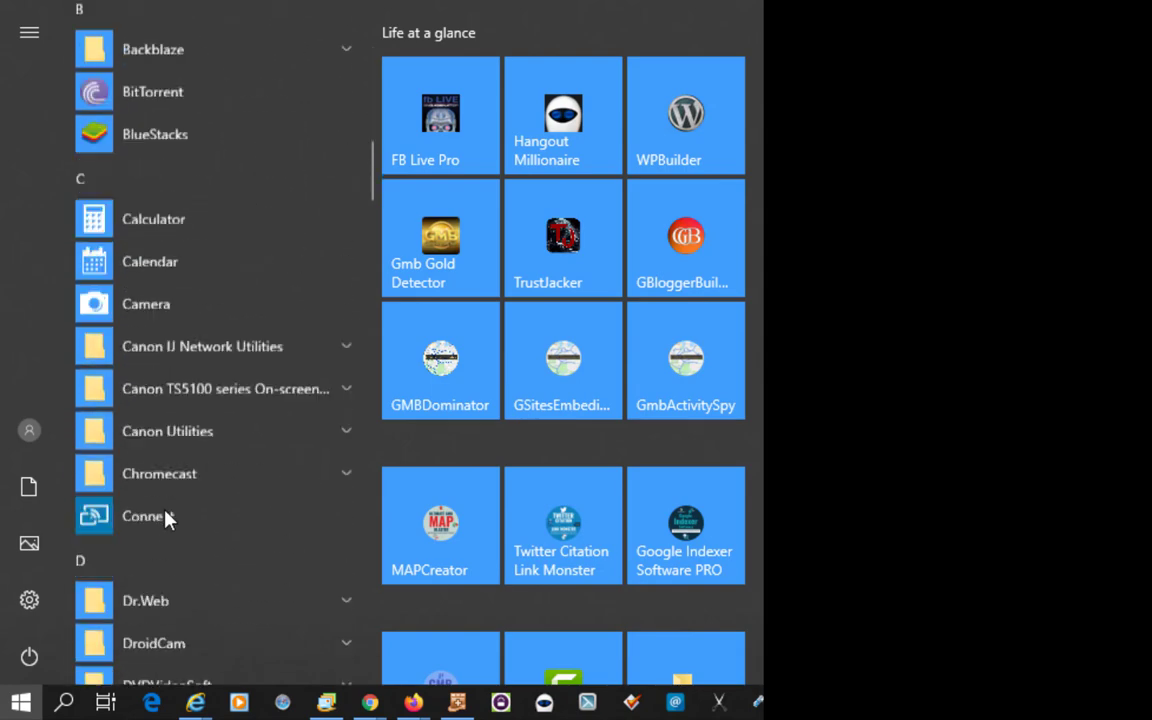
scroll(166, 512, down, 10)
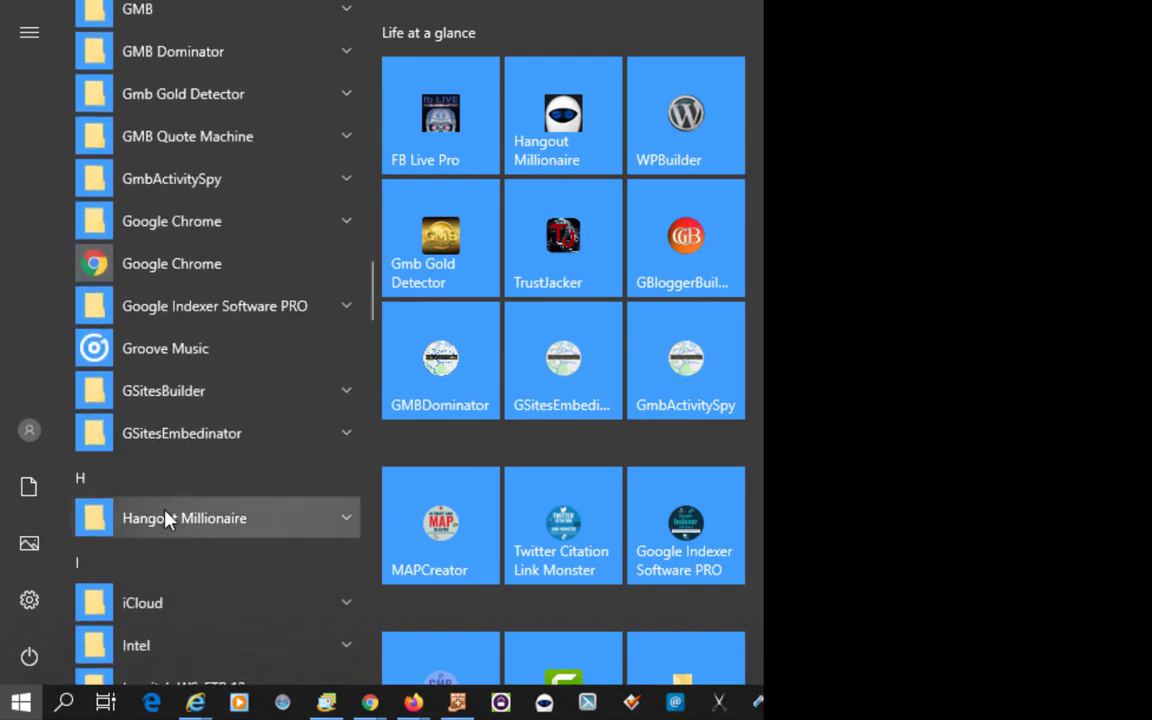
scroll(165, 517, down, 5)
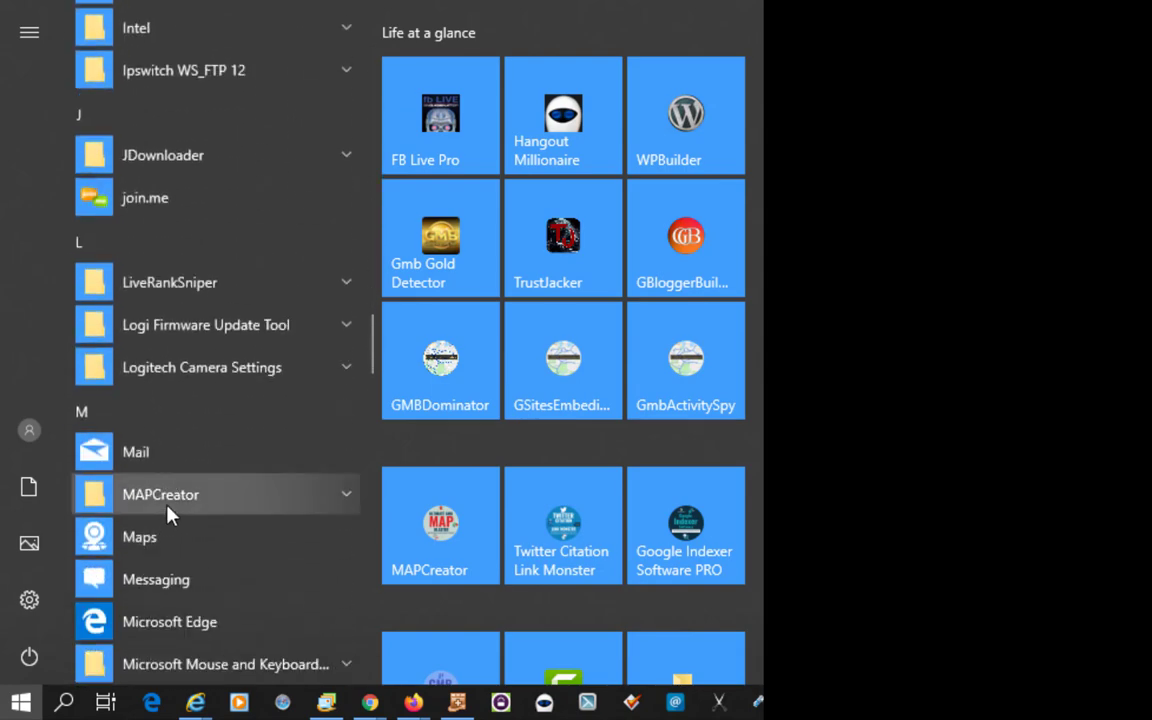
click(199, 498)
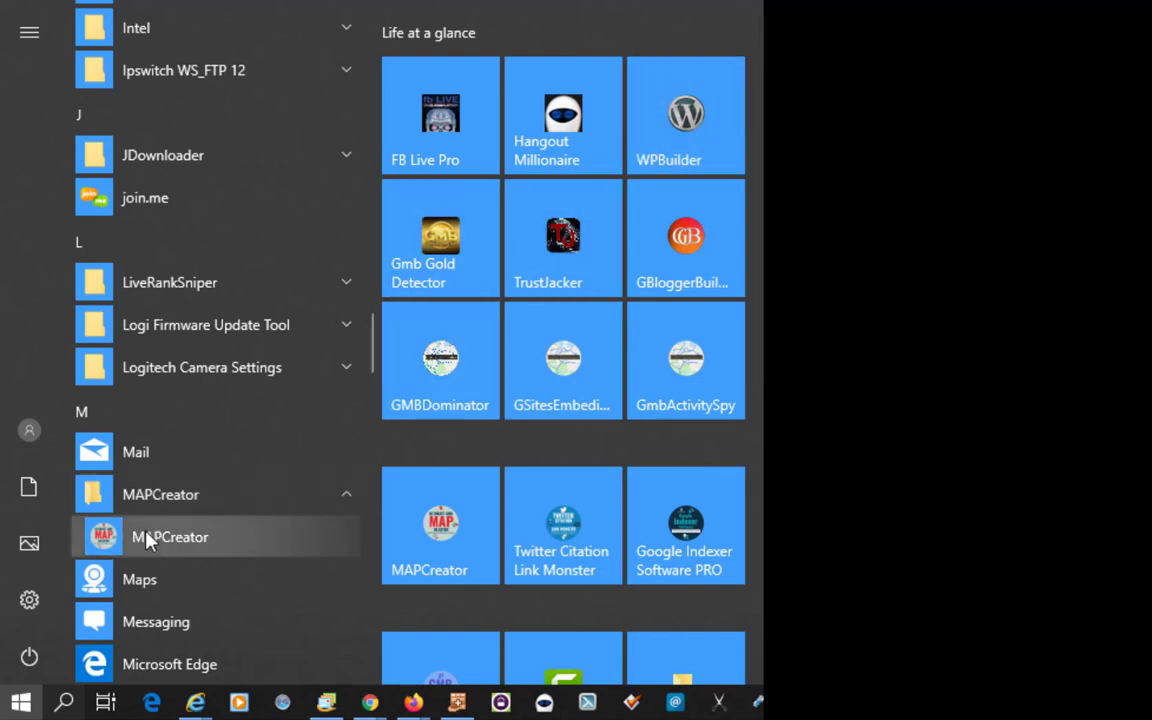
click(447, 521)
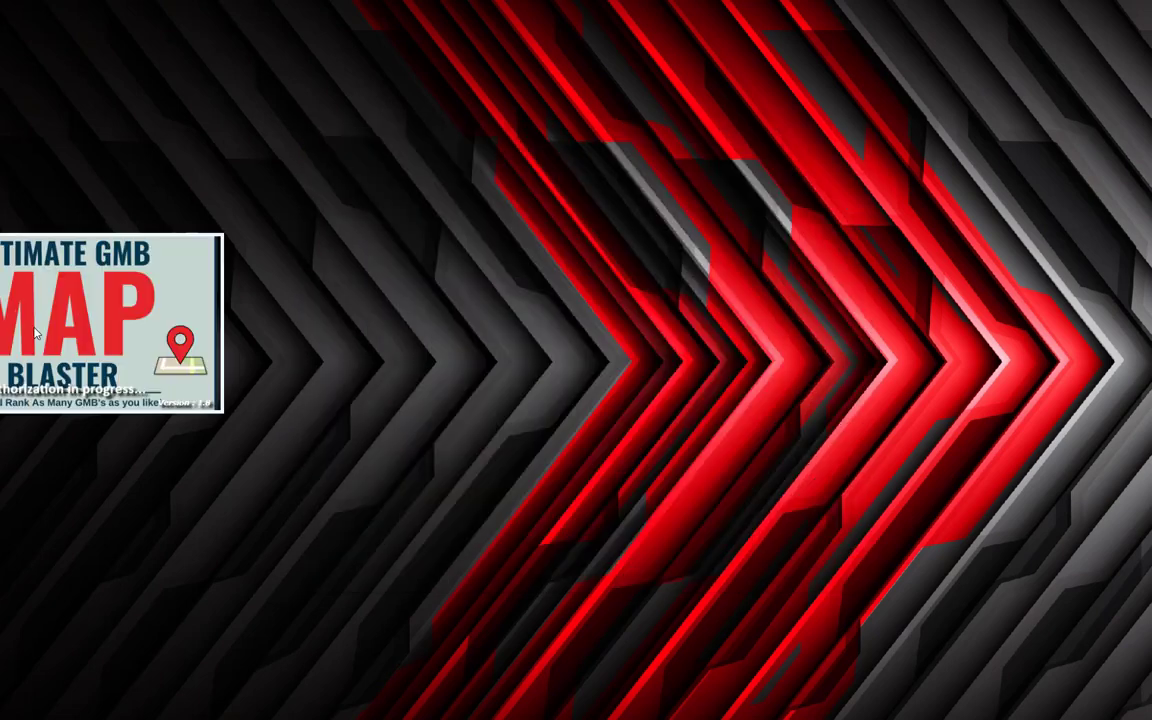
Allow MAPCreator through the security prompt and reposition the Setup Accounts window after authorization.
click(204, 397)
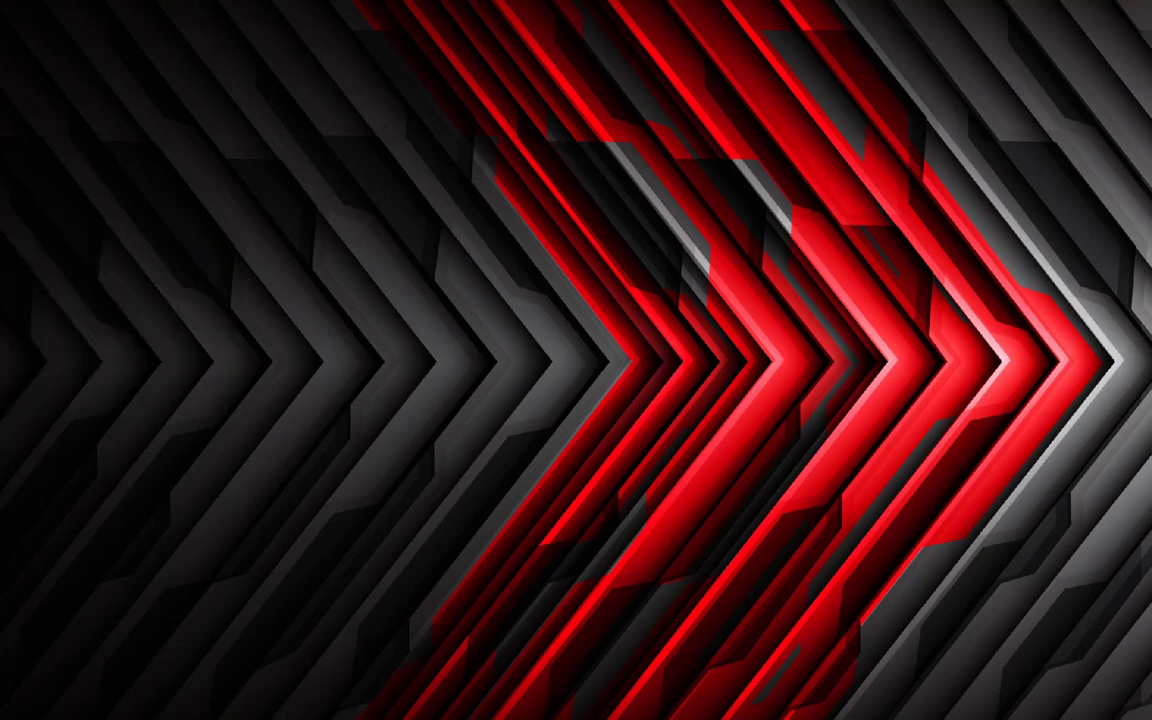
drag(555, 108, 925, 131)
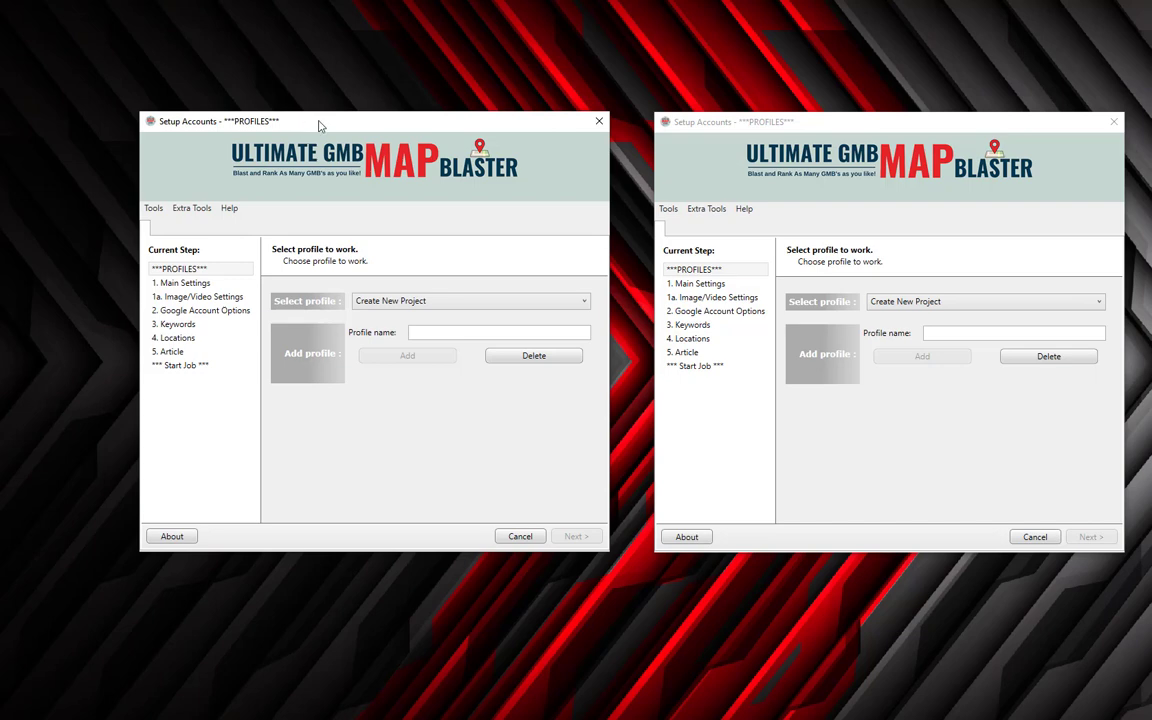
Close the duplicate setup window, load the dog training profile and proceed to Main Settings.
click(599, 121)
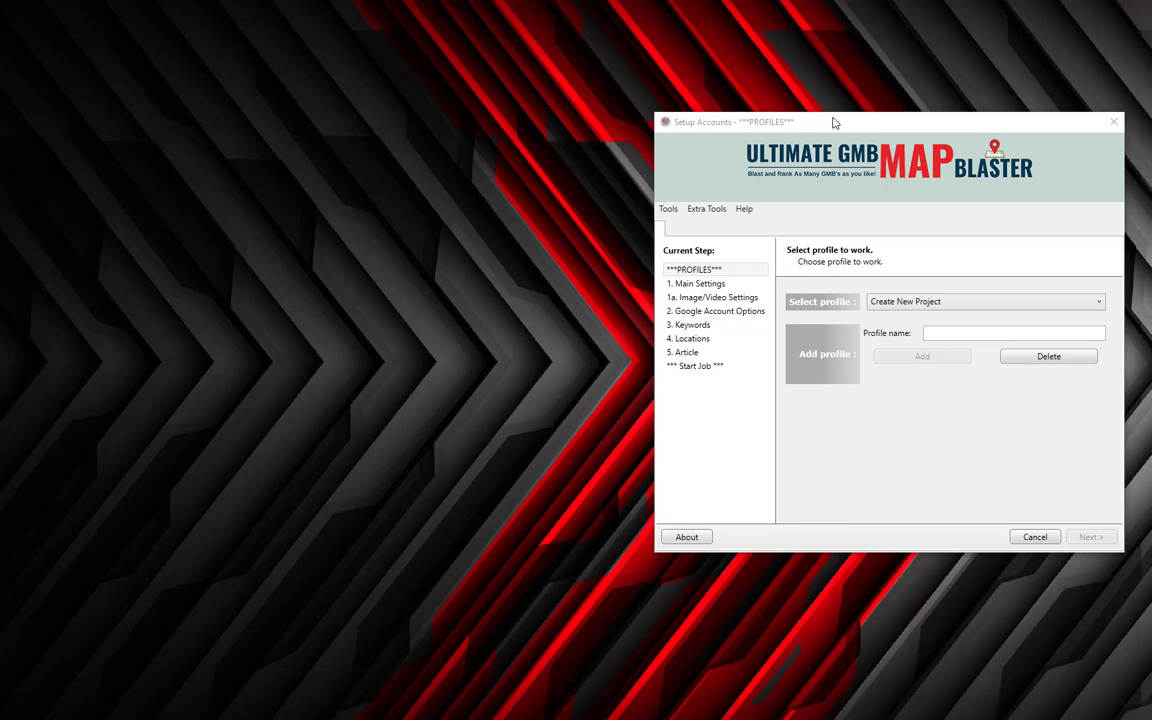
drag(833, 118, 497, 111)
click(578, 293)
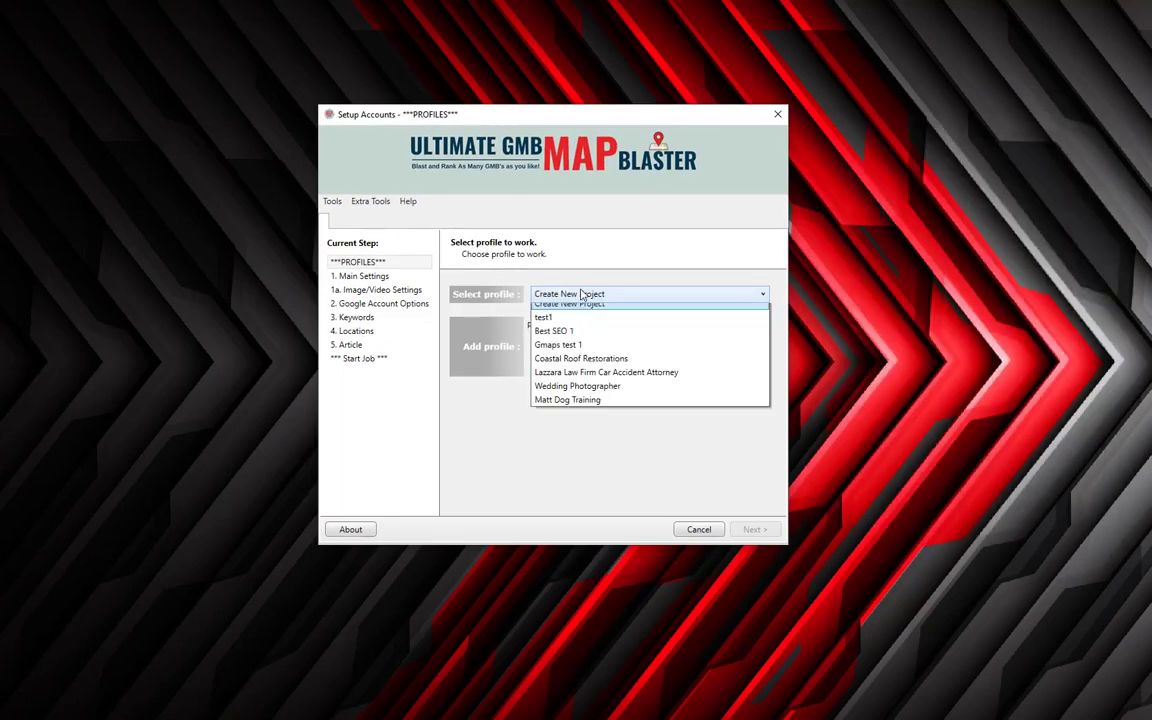
click(585, 408)
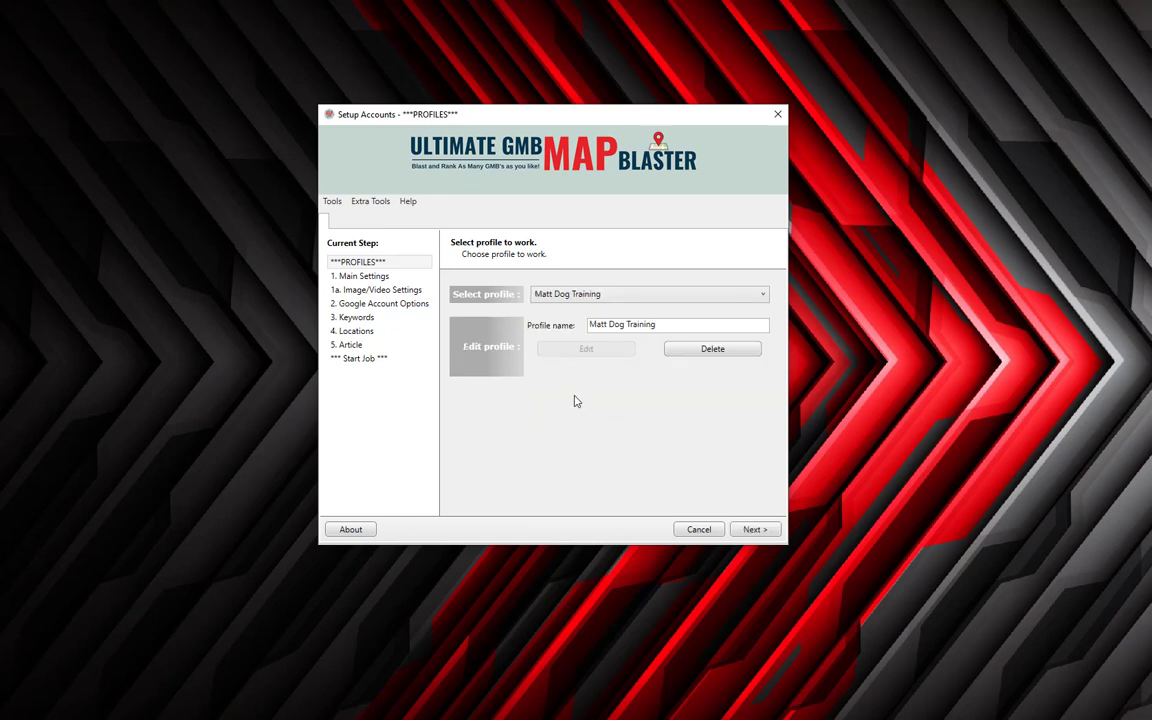
click(749, 529)
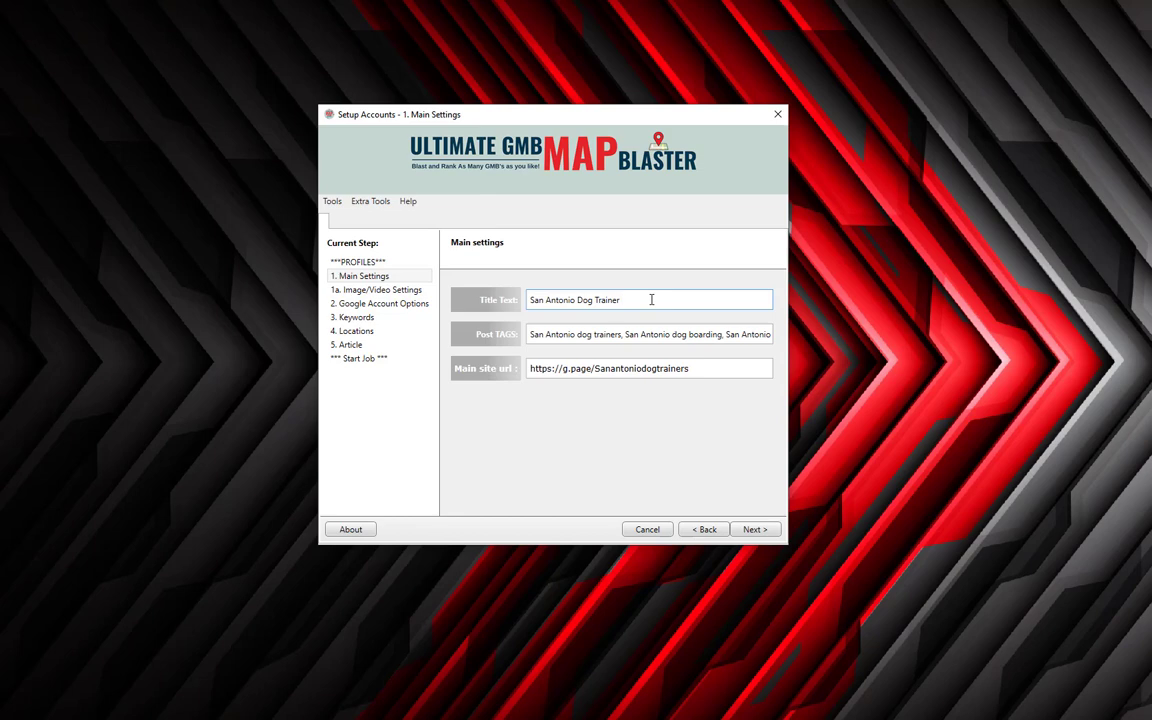
Replace the 'San Antonio Dog Trainer' title with placeholder 'kkkkk' and advance to Google Account Options.
drag(651, 300, 424, 270)
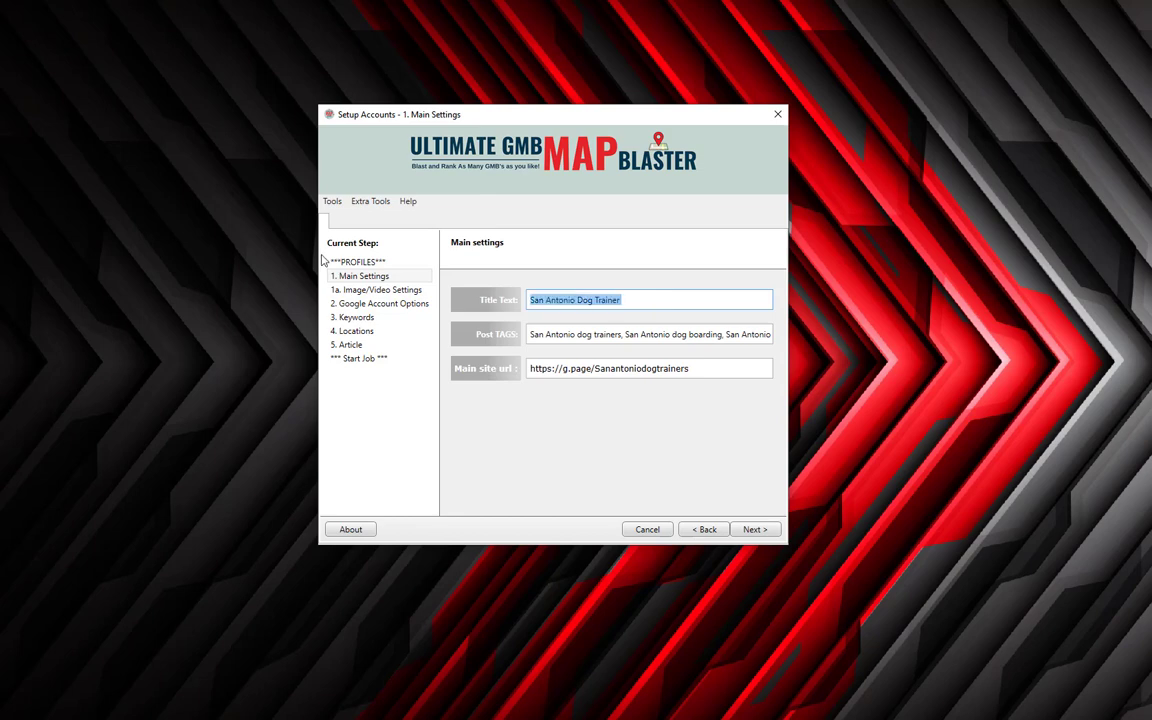
key(BackSpace)
click(552, 333)
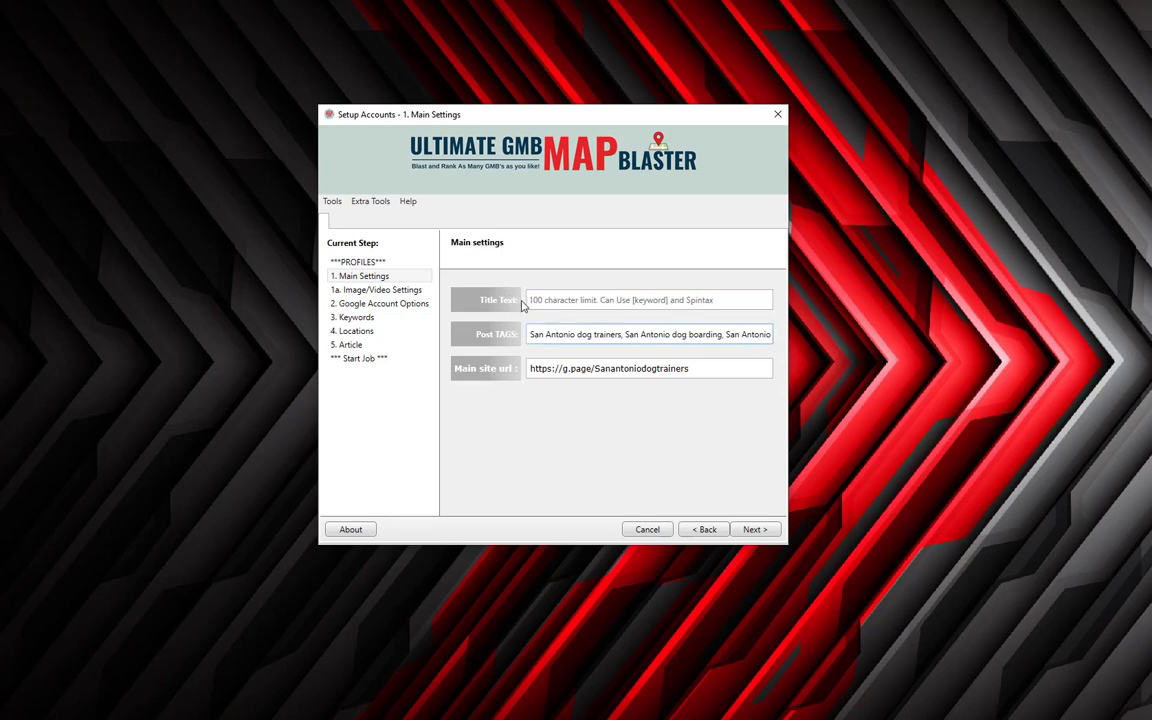
click(531, 303)
click(593, 301)
text(kkkkk)
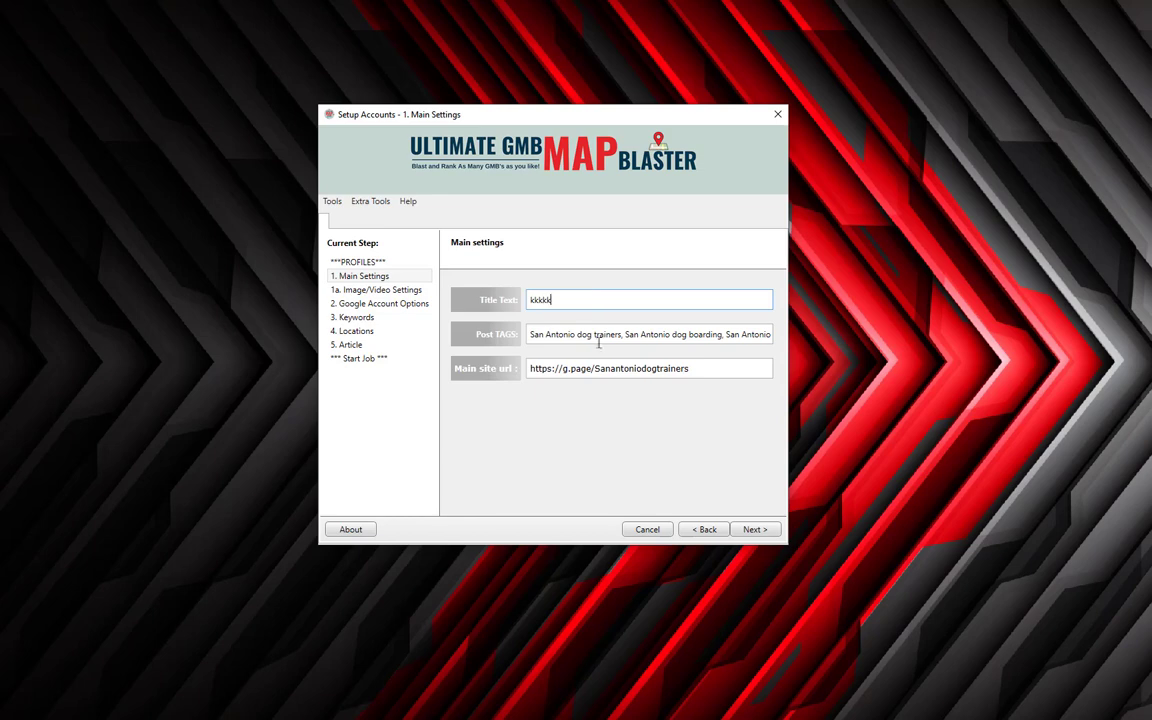
click(752, 535)
click(748, 533)
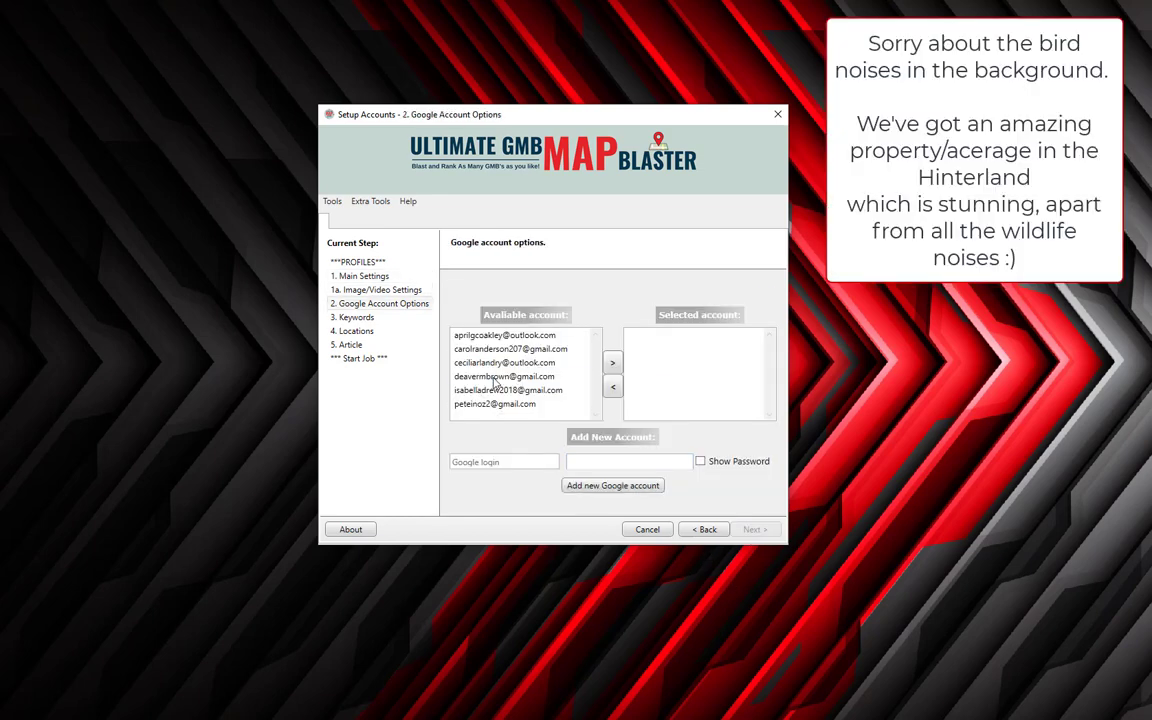
Review the San Antonio keyword lines on the Keywords step, then return to Image/Video Settings.
click(748, 530)
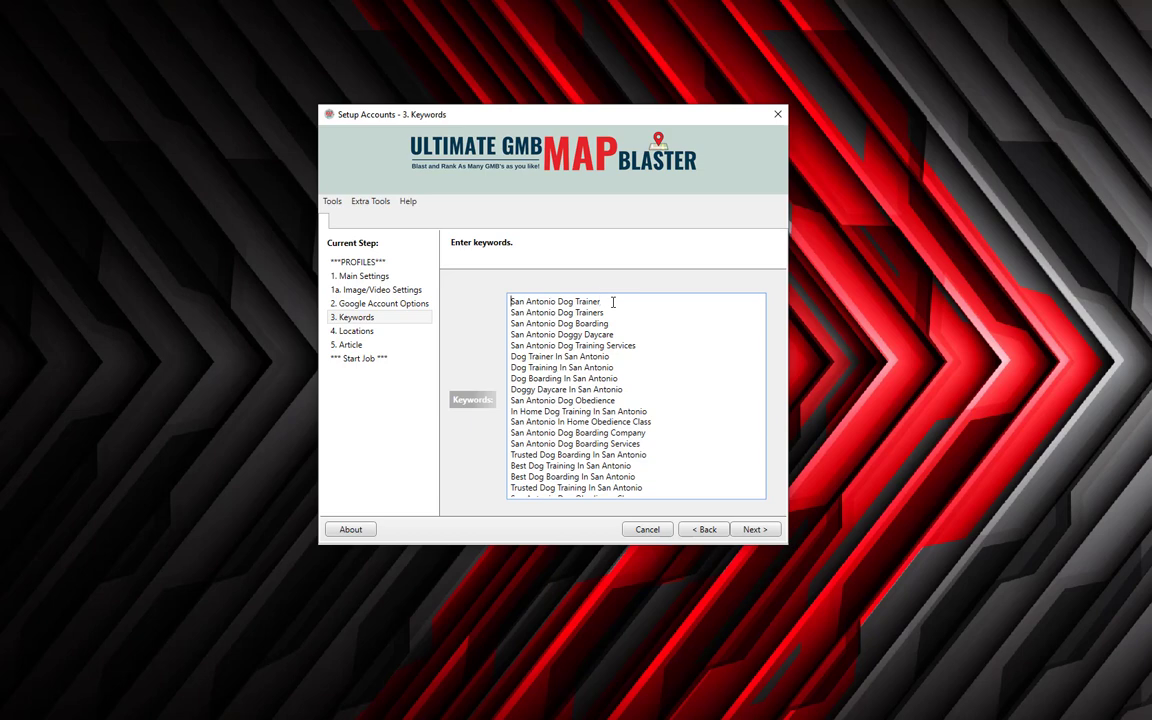
key(shift+Home)
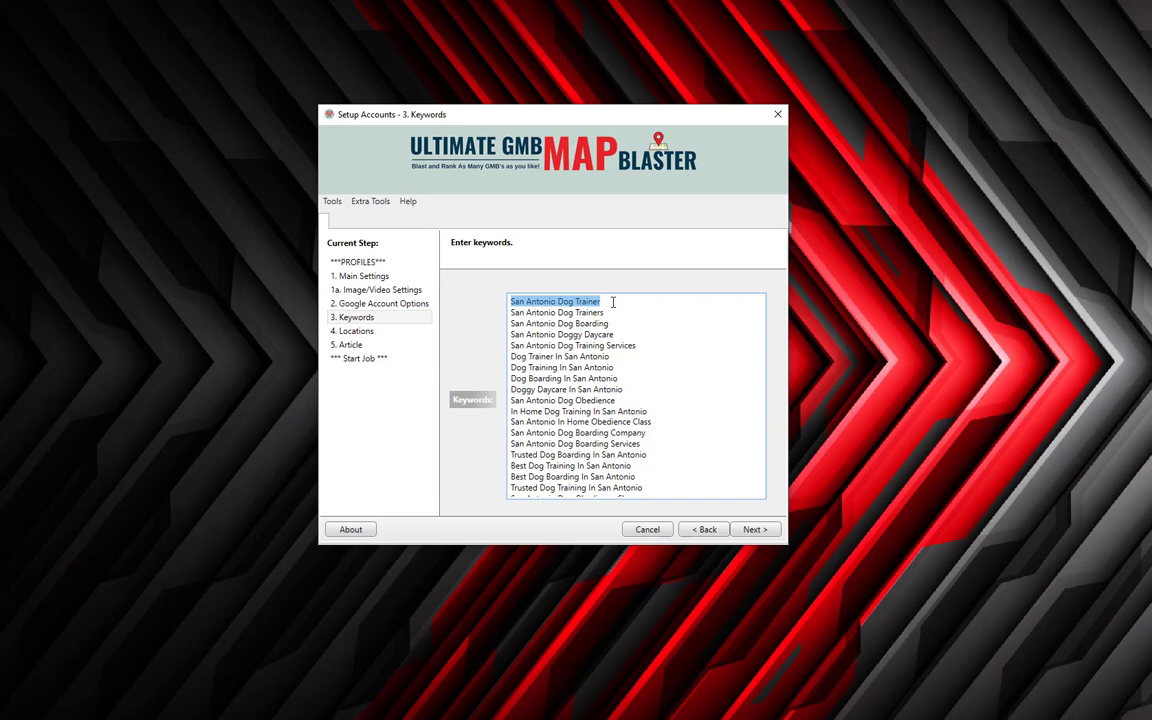
key(Down)
key(shift+End)
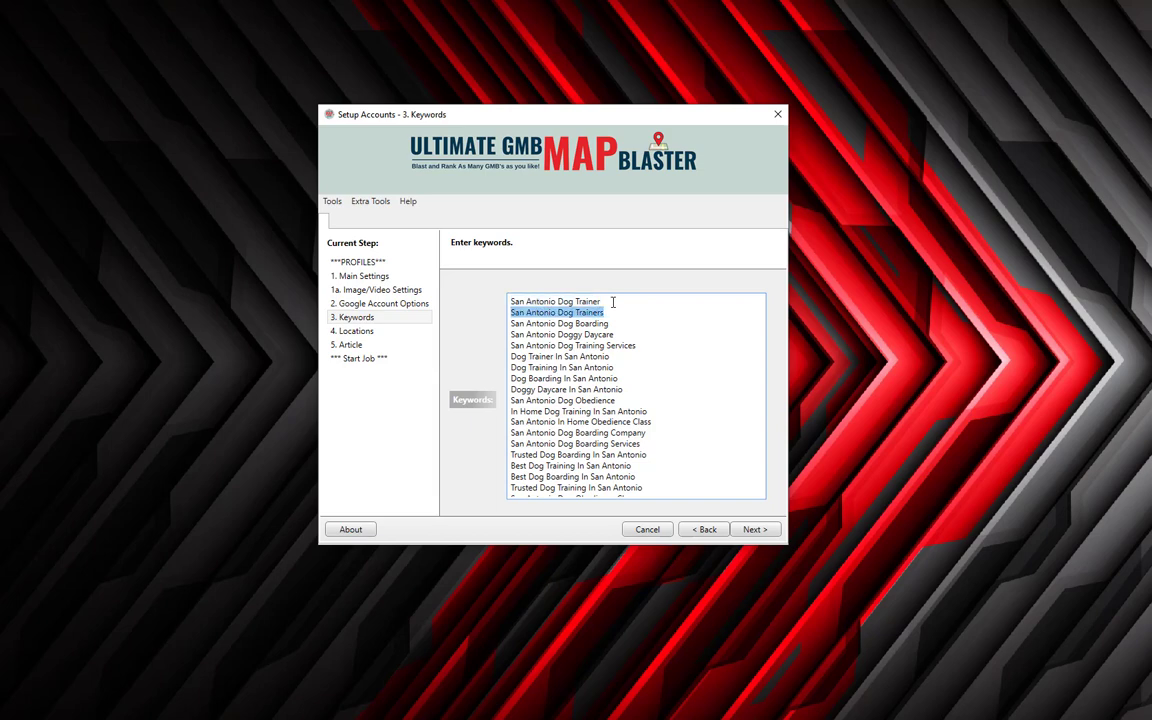
key(Down)
key(Home)
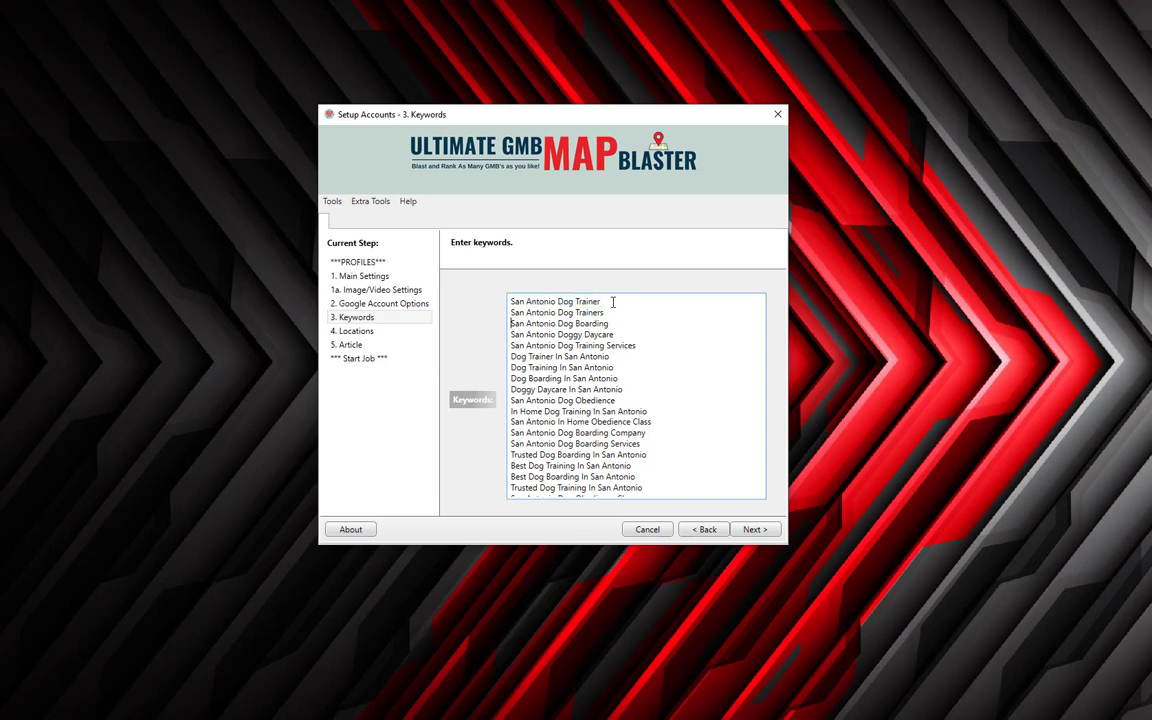
key(shift+End)
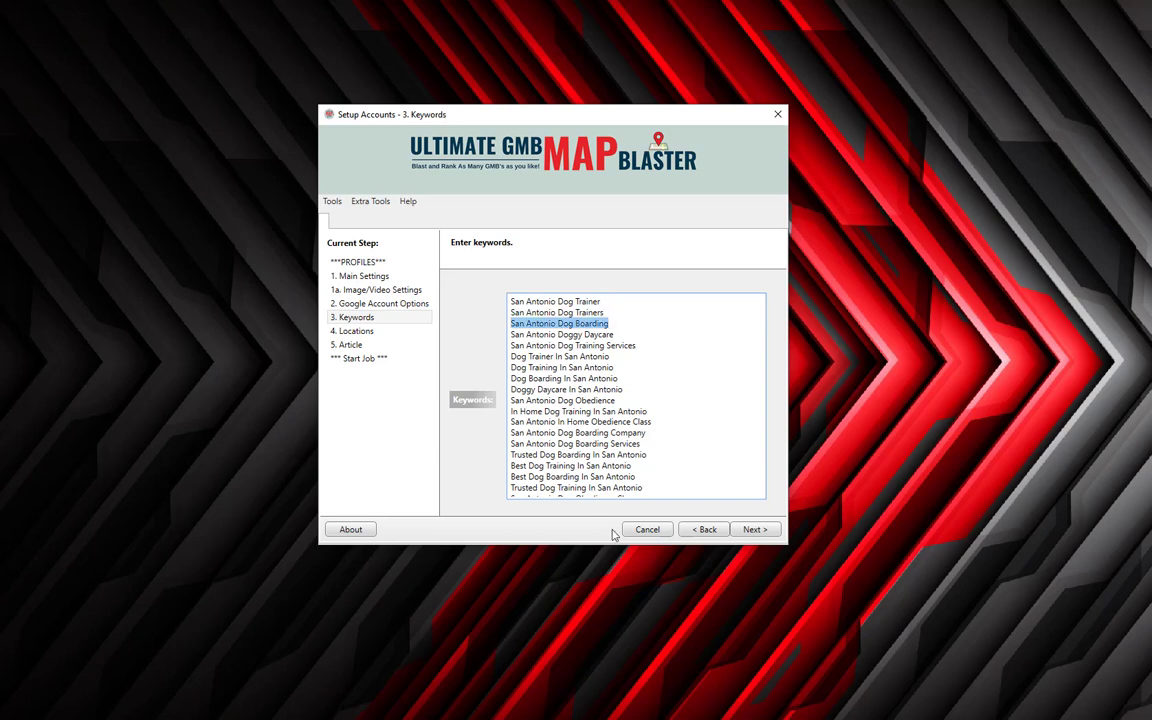
click(702, 530)
click(704, 530)
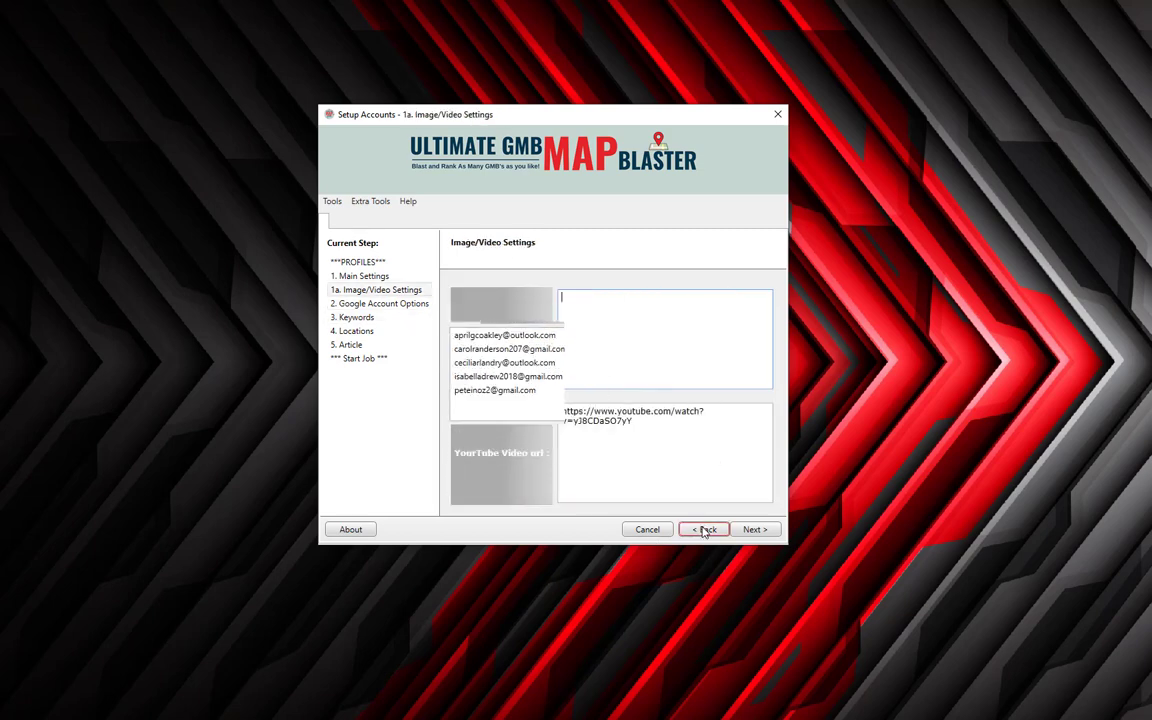
Back in Main Settings, enter title '[keyword] {gold coast|robina Gold Coast|Mudgeeraba}' and proofread it.
click(704, 530)
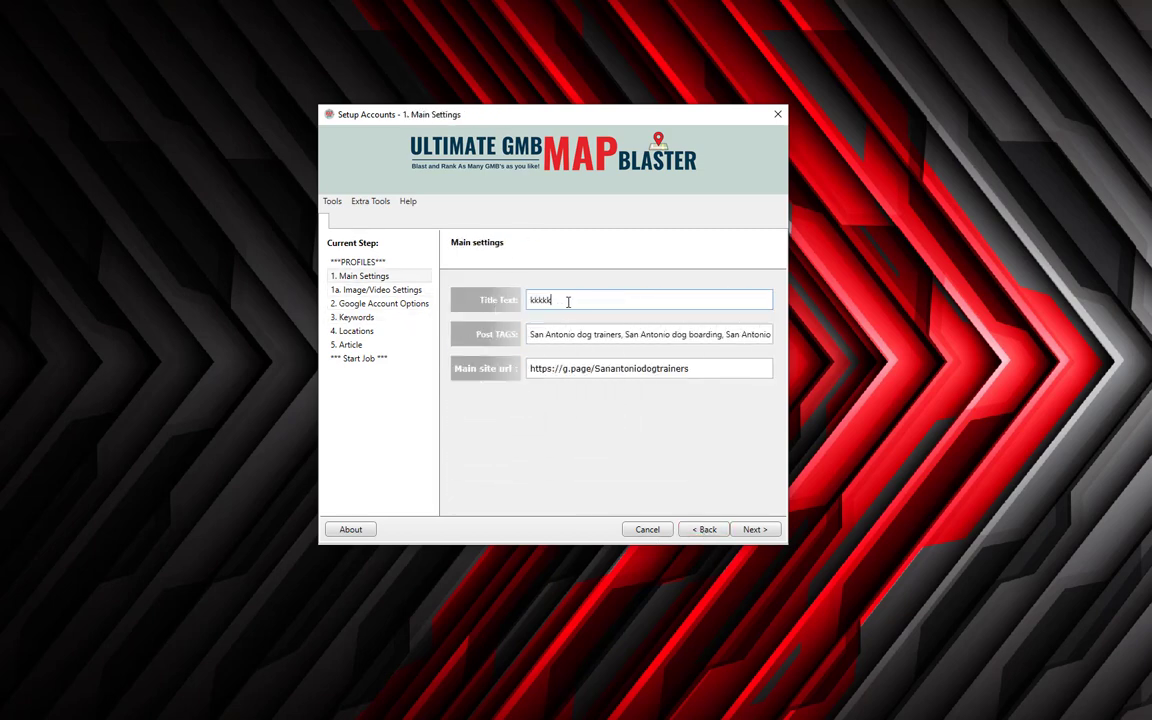
key(ctrl+a)
text([keywo)
text(rd])
text([keyword)
text(])
key(BackSpace)
key(BackSpace)
key(BackSpace)
key(BackSpace)
key(BackSpace)
key(BackSpace)
key(BackSpace)
key(BackSpace)
key(BackSpace)
text({gold coast|robina Gold Coast)
text(})
key(Left)
key(Left)
key(Left)
key(Left)
key(Left)
key(Left)
key(Left)
key(Left)
key(Left)
key(Left)
key(Left)
key(Left)
key(Left)
key(Left)
key(Left)
key(Left)
key(Left)
key(Left)
key(Left)
key(Left)
key(Left)
key(Left)
key(Left)
key(Left)
key(Right)
key(Right)
key(Right)
key(Right)
key(Right)
key(Right)
key(Right)
key(Right)
key(Right)
key(Right)
key(Right)
key(Right)
key(Right)
key(Right)
key(Right)
key(Right)
key(Right)
key(Right)
key(Right)
key(Right)
key(Right)
key(Right)
key(Right)
key(Right)
key(Right)
key(Right)
key(Right)
text(|Mudgeerb)
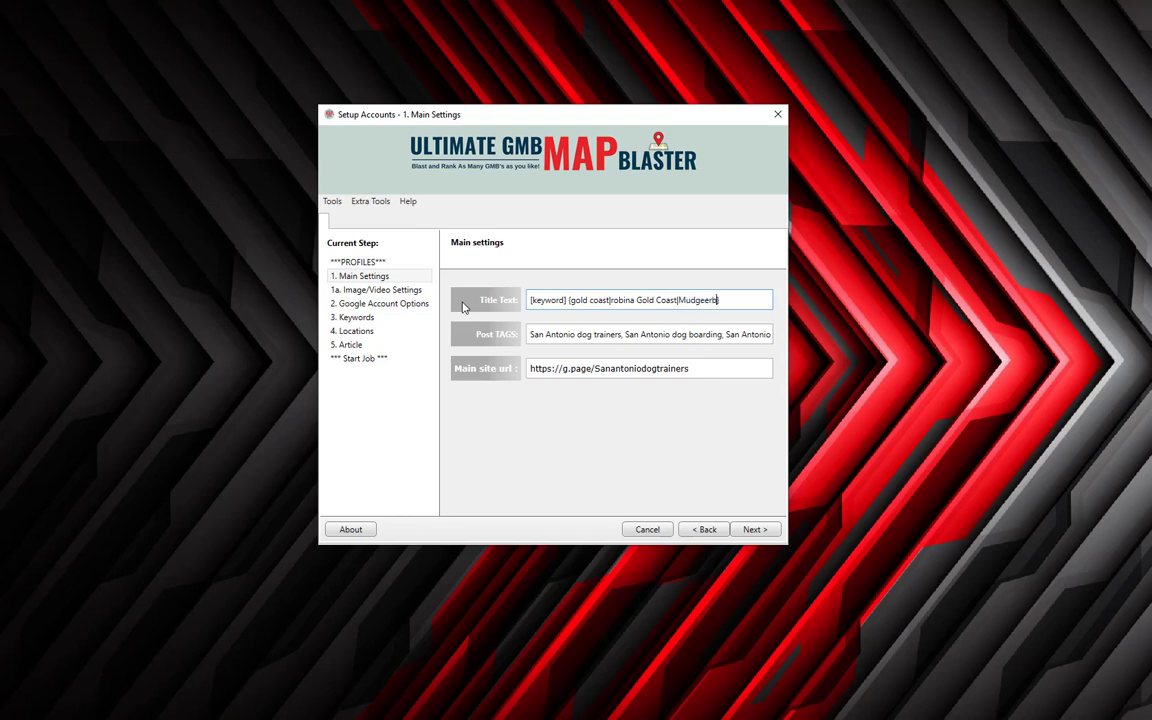
text(ba)
key(ctrl+Left)
key(ctrl+Left)
key(ctrl+Left)
key(ctrl+Right)
key(ctrl+Right)
key(ctrl+Right)
key(Tab)
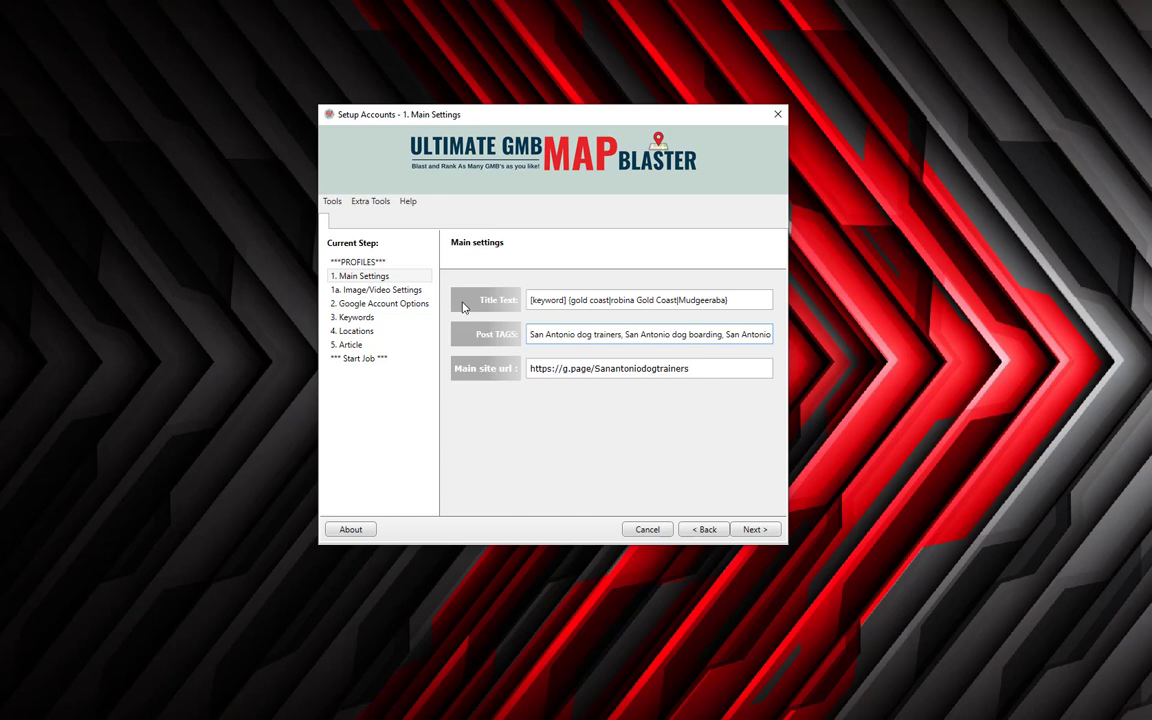
Clear the post tags and enter '[keyword], ' followed by the pasted San Antonio tag list.
key(ctrl+a)
key(BackSpace)
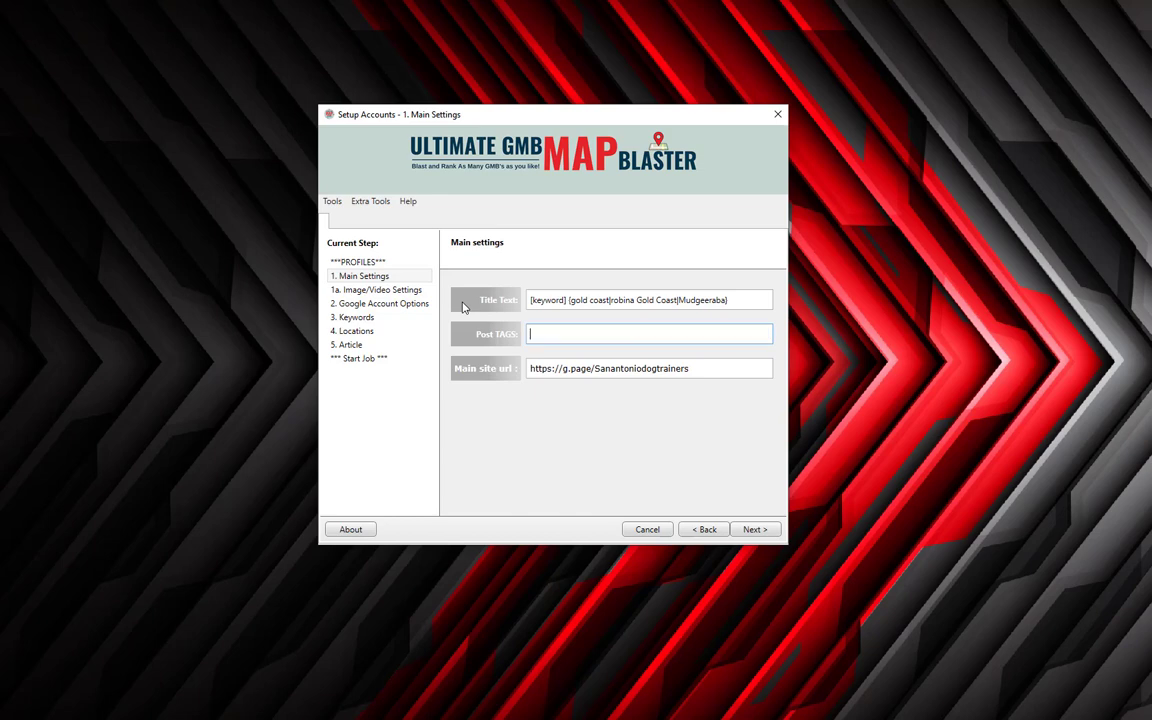
key(Tab)
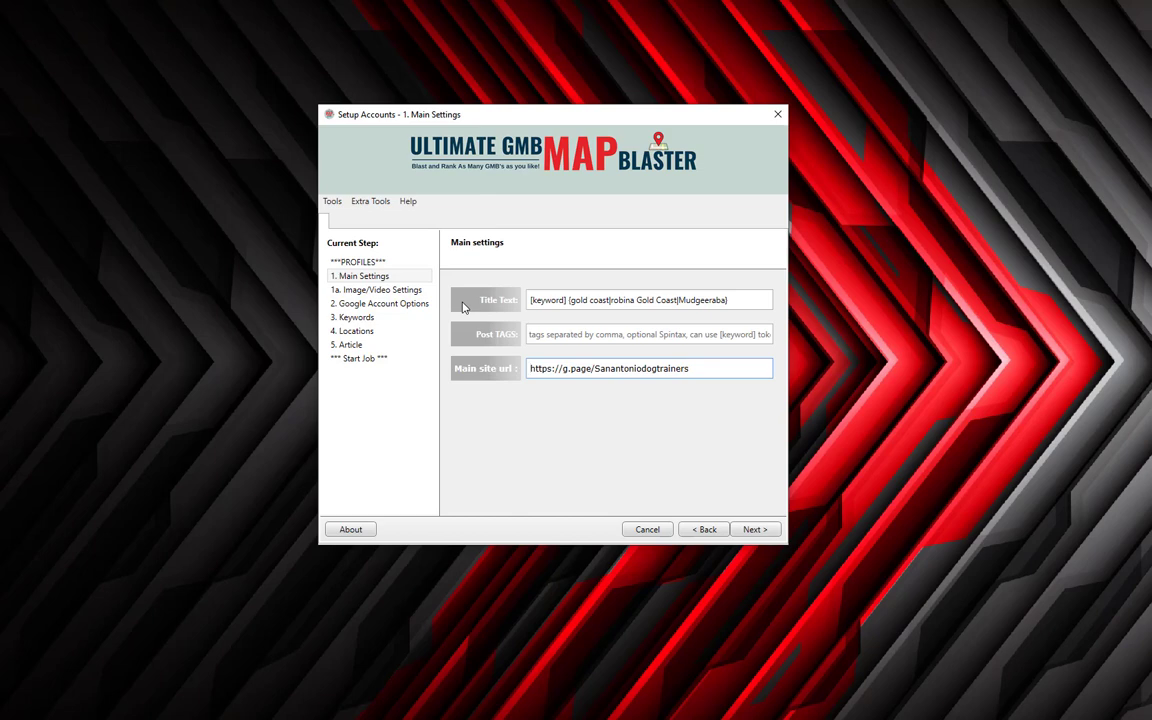
click(599, 334)
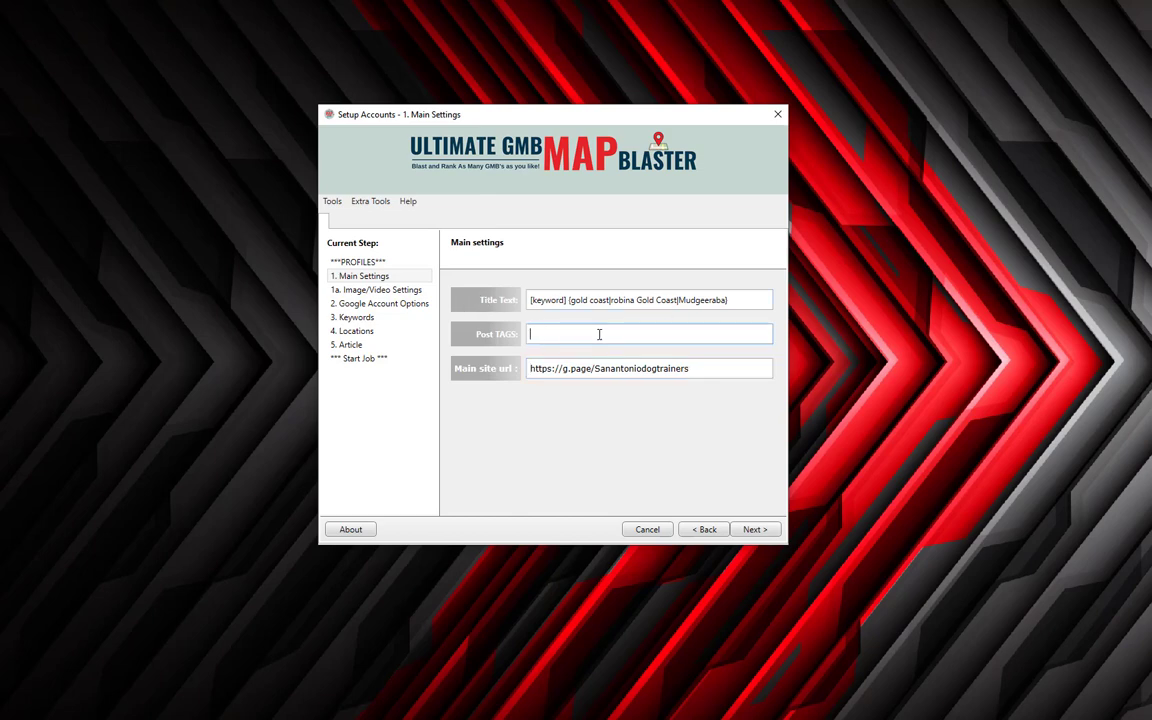
text([keyword],)
key(ctrl+v)
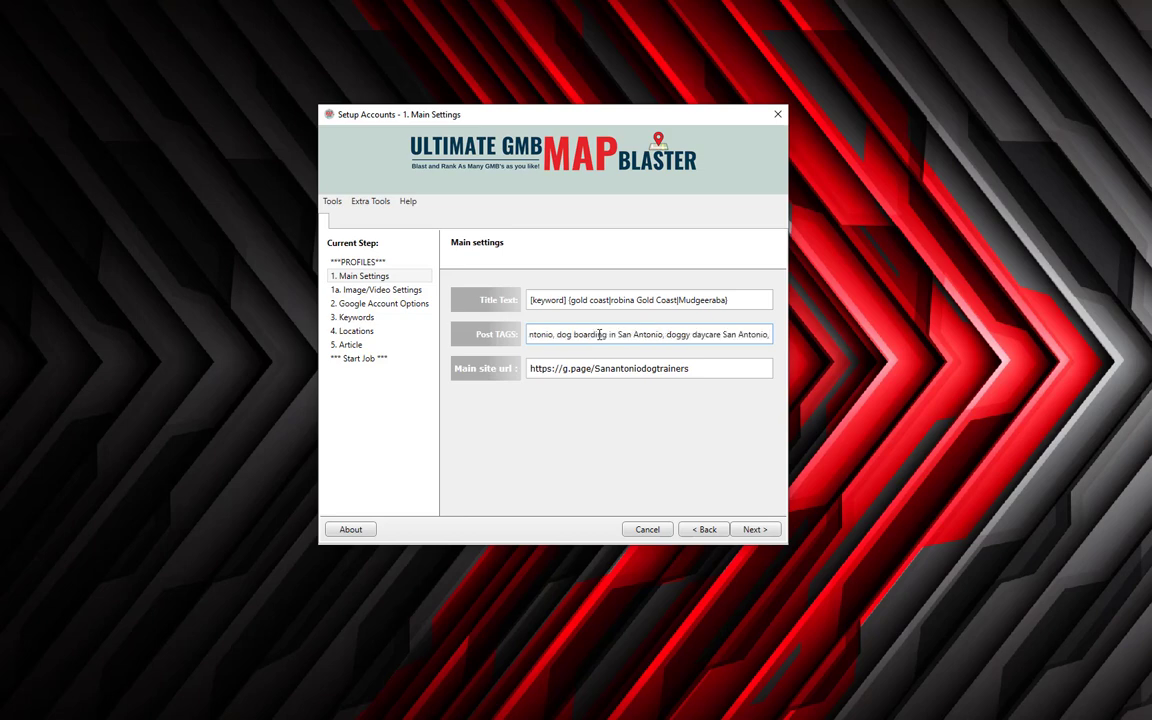
key(Home)
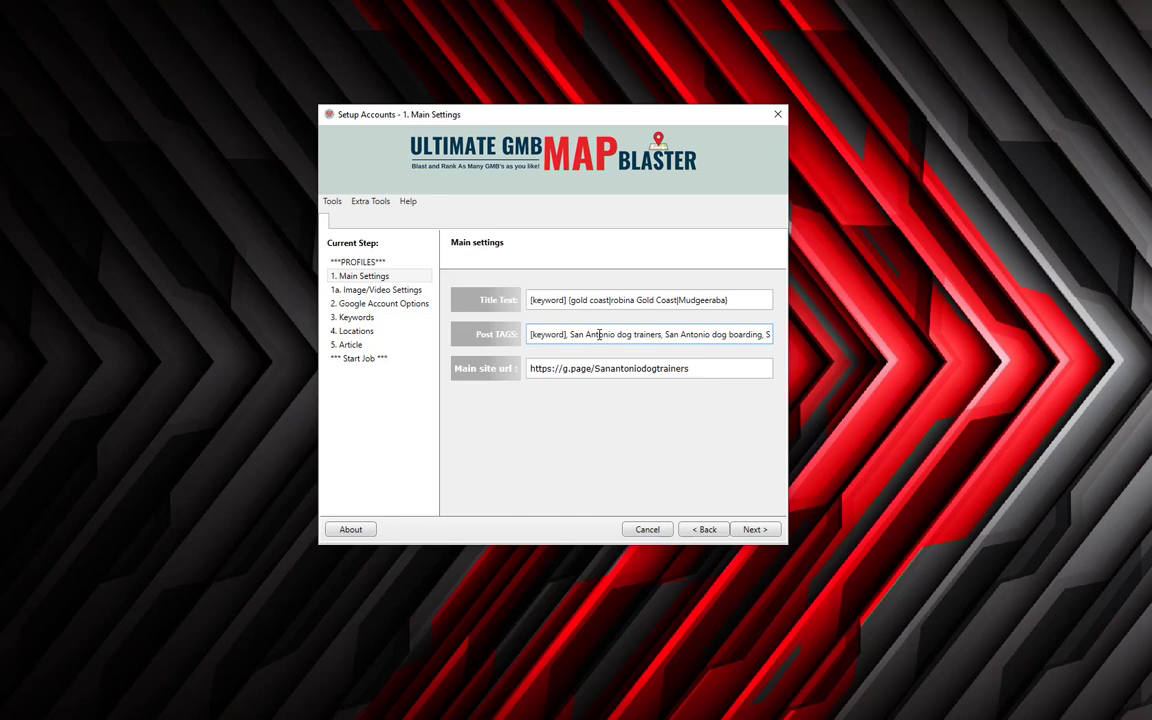
key(Tab)
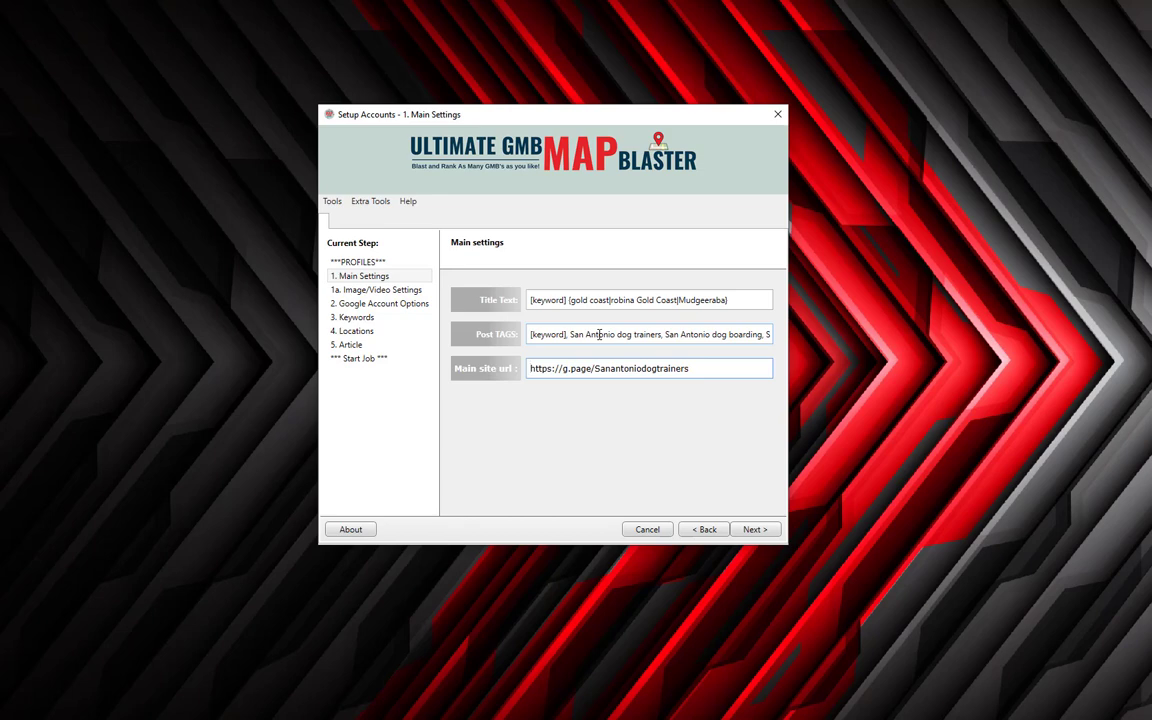
key(Right)
key(Right)
key(Right)
key(Right)
key(Right)
key(Right)
key(Right)
key(Right)
key(shift+Right)
key(shift+Right)
key(shift+Right)
key(shift+Right)
key(shift+Right)
key(shift+Right)
key(shift+Left)
key(Home)
key(ctrl+a)
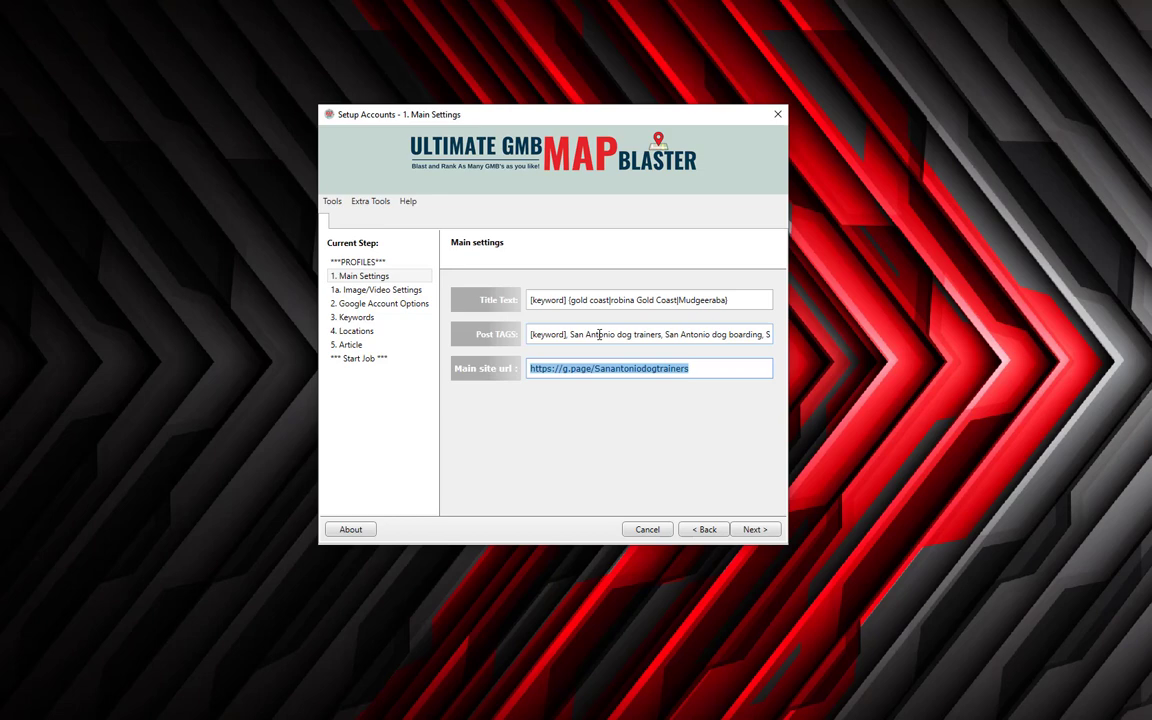
Delete the trailing 'doggy daycare San Antonio' tag so post tags fit under 200 characters, then continue.
click(751, 530)
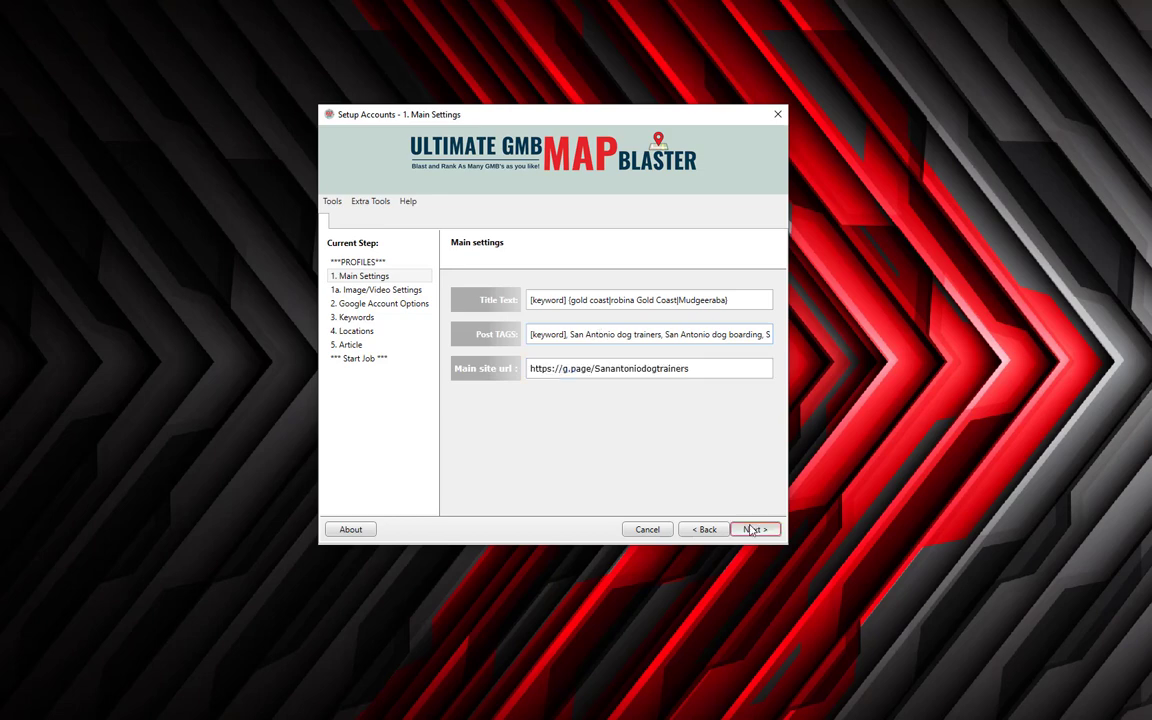
drag(66, 282, 334, 308)
drag(503, 308, 586, 335)
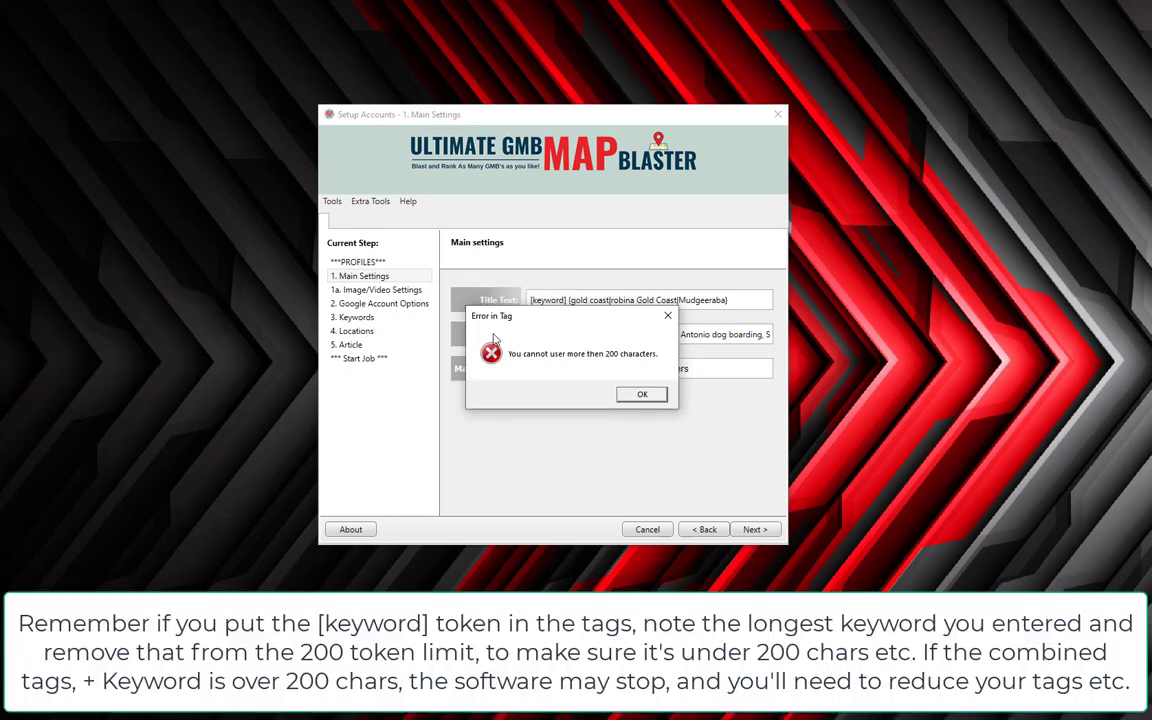
click(640, 395)
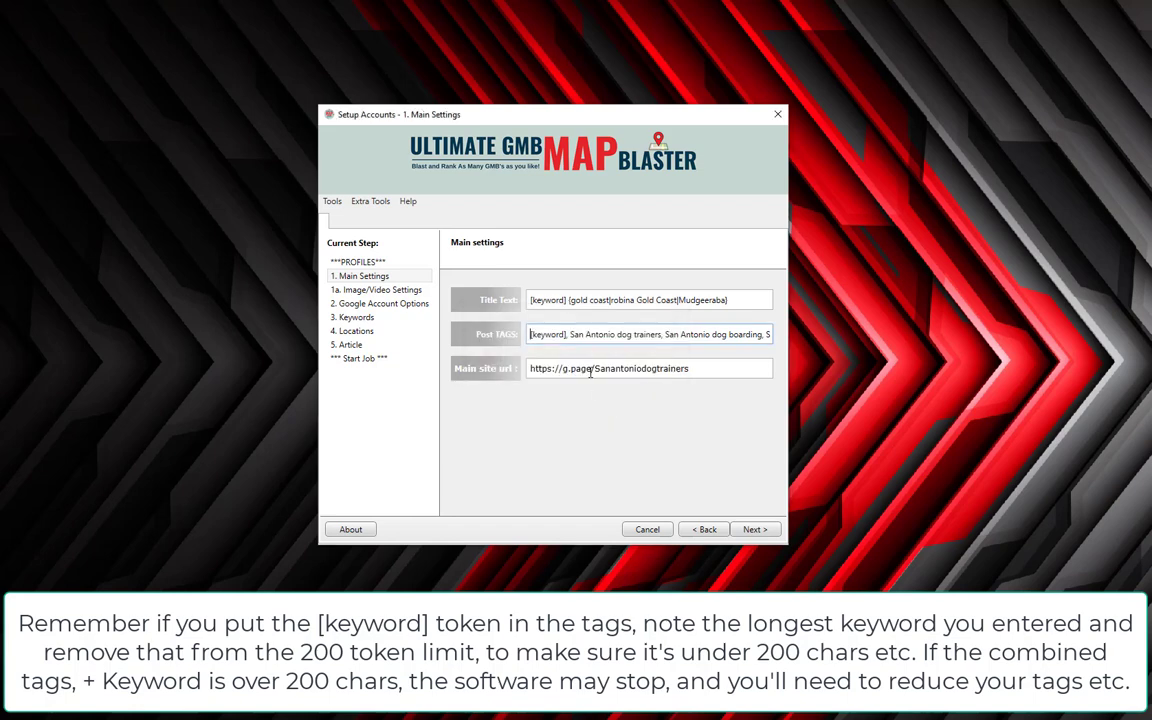
key(End)
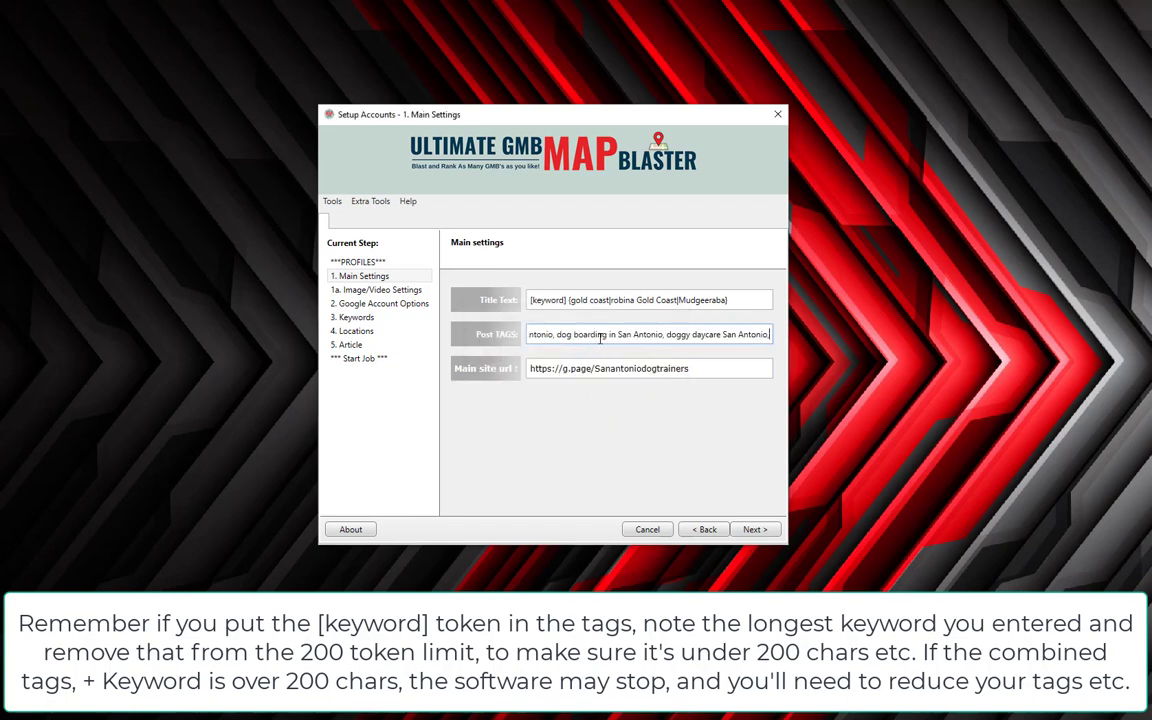
key(shift+Left)
key(shift+Left)
key(shift+Left)
key(shift+Left)
key(shift+Left)
key(shift+Left)
key(shift+Left)
key(shift+Left)
key(shift+Left)
key(shift+Left)
key(shift+Left)
key(shift+Left)
key(shift+Left)
key(shift+Left)
key(shift+Left)
key(shift+Left)
key(shift+Left)
key(shift+Left)
key(shift+Left)
key(shift+Left)
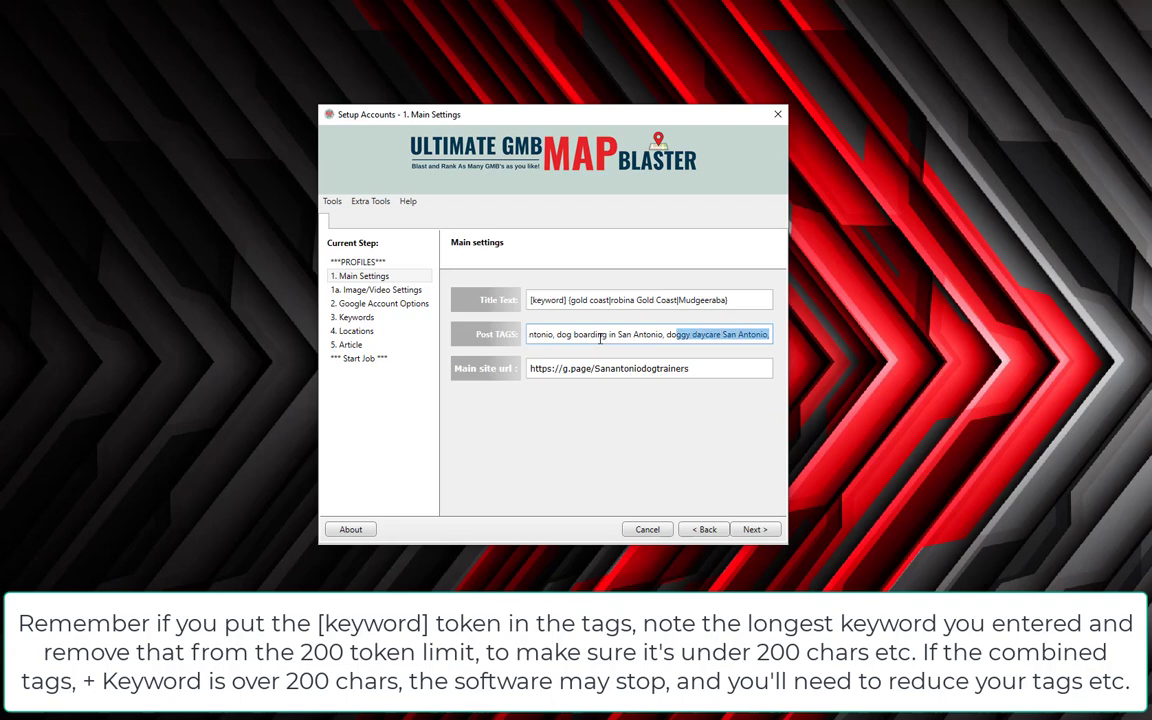
key(BackSpace)
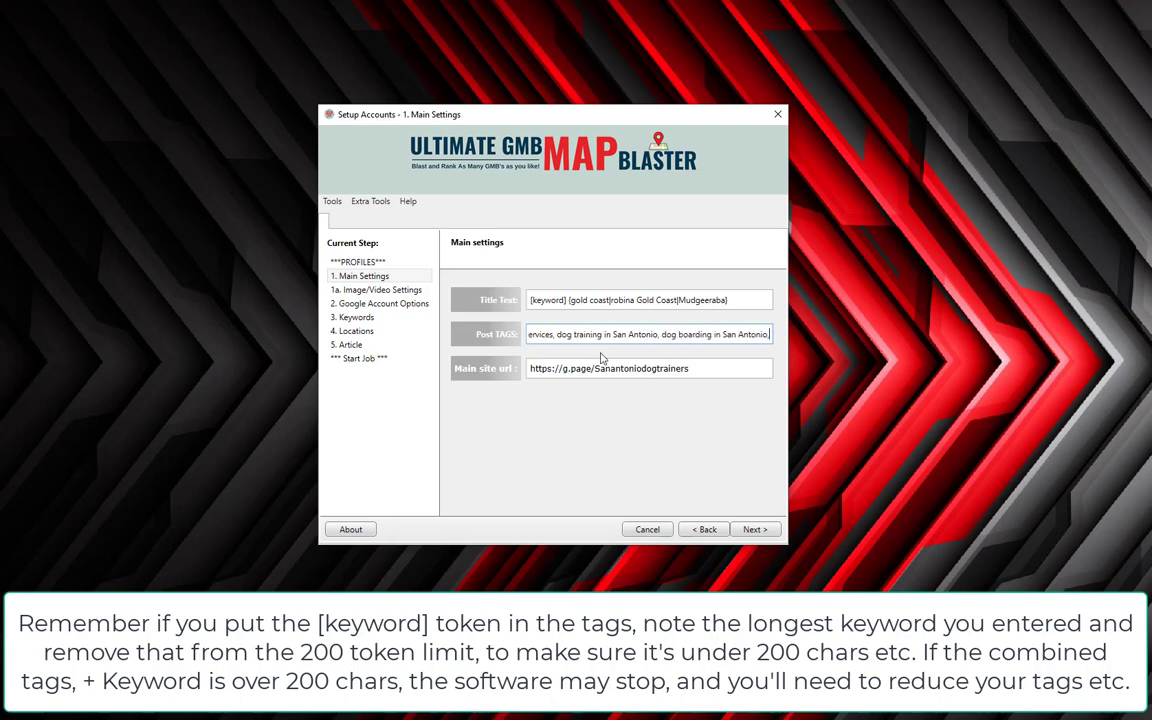
click(755, 531)
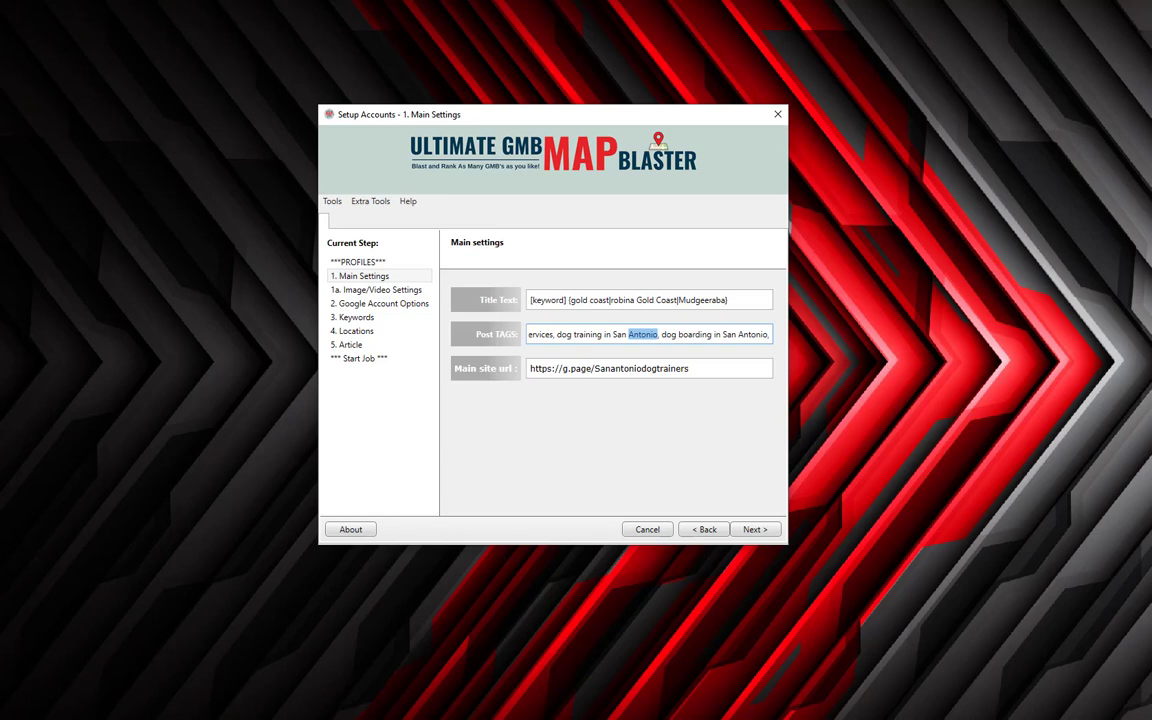
key(alt+Tab)
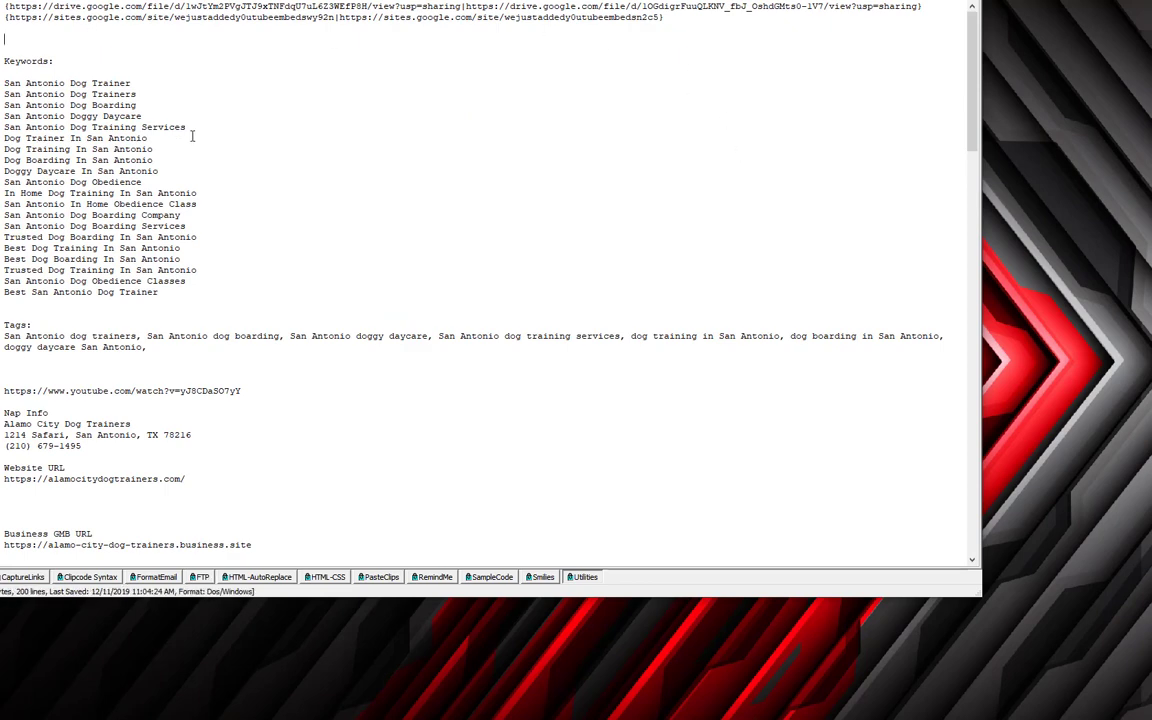
Look over the YouTube link, NAP block, website, Business GMB and Sanantoniodogtrainers short URL lines in the notes.
scroll(175, 131, down, 5)
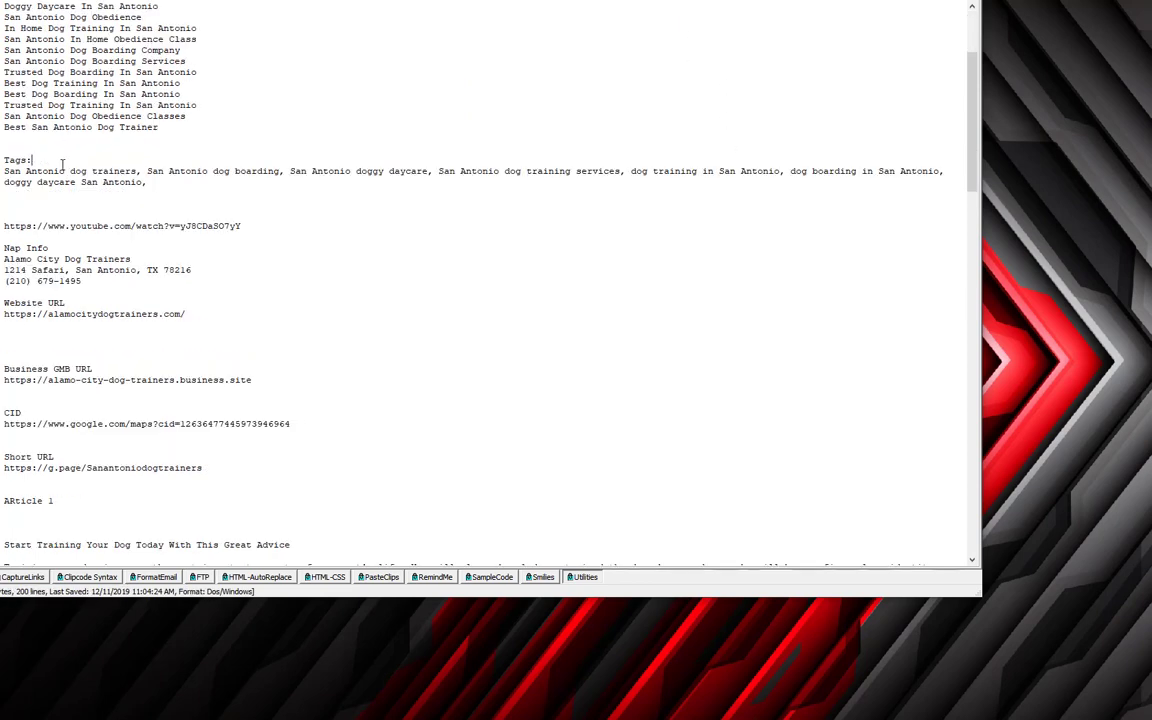
scroll(300, 212, up, 3)
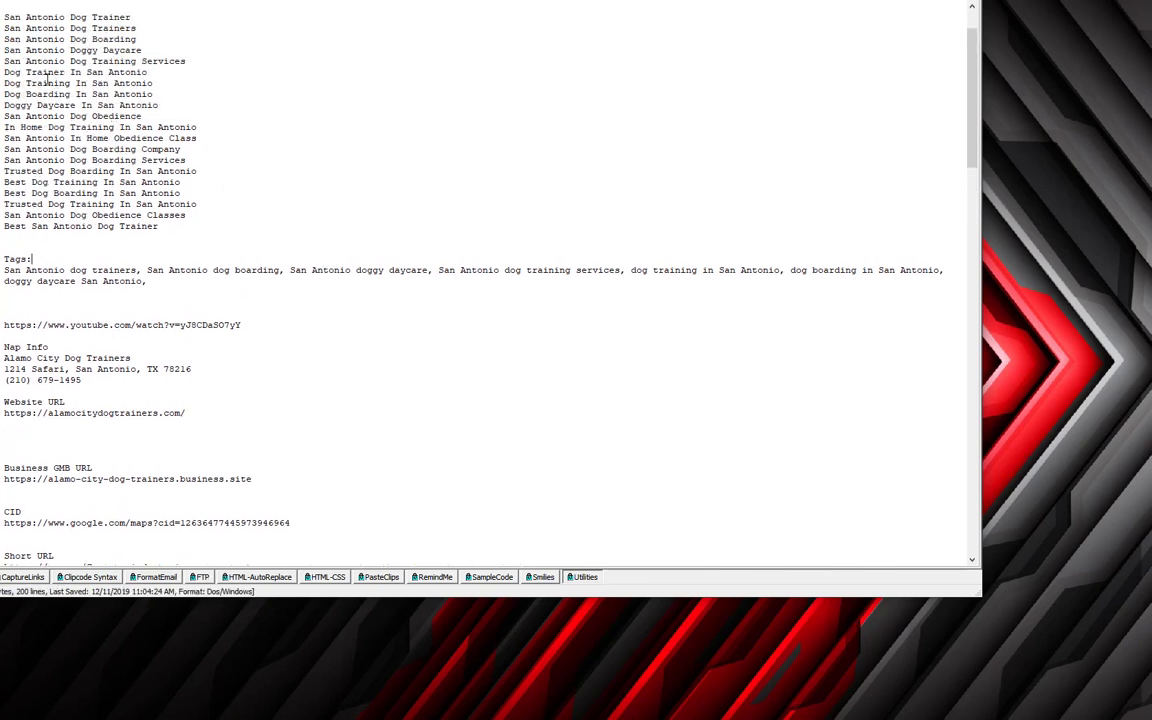
scroll(491, 337, down, 2)
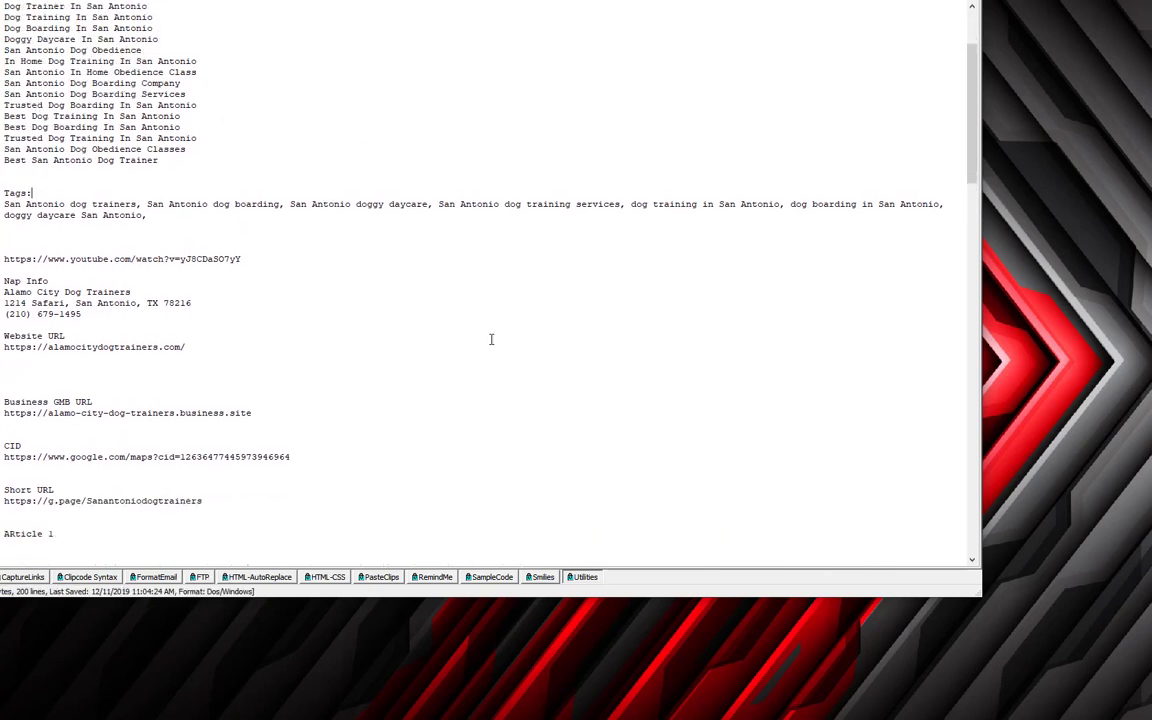
click(193, 250)
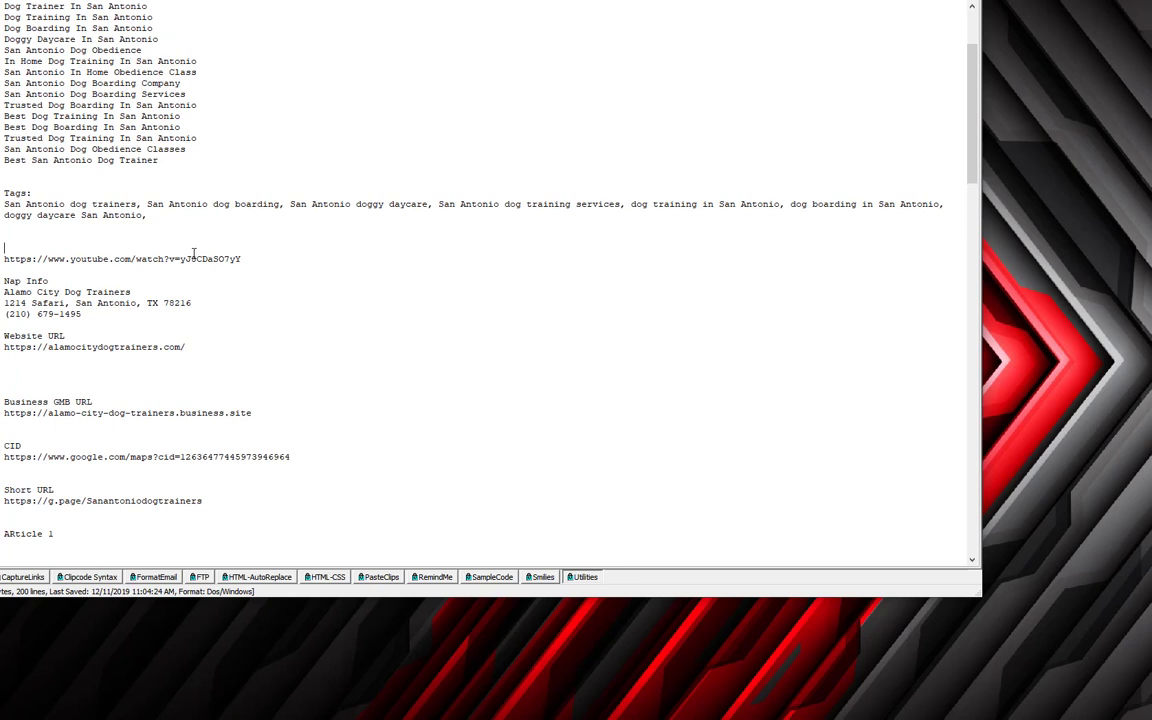
click(73, 283)
triple_click(79, 347)
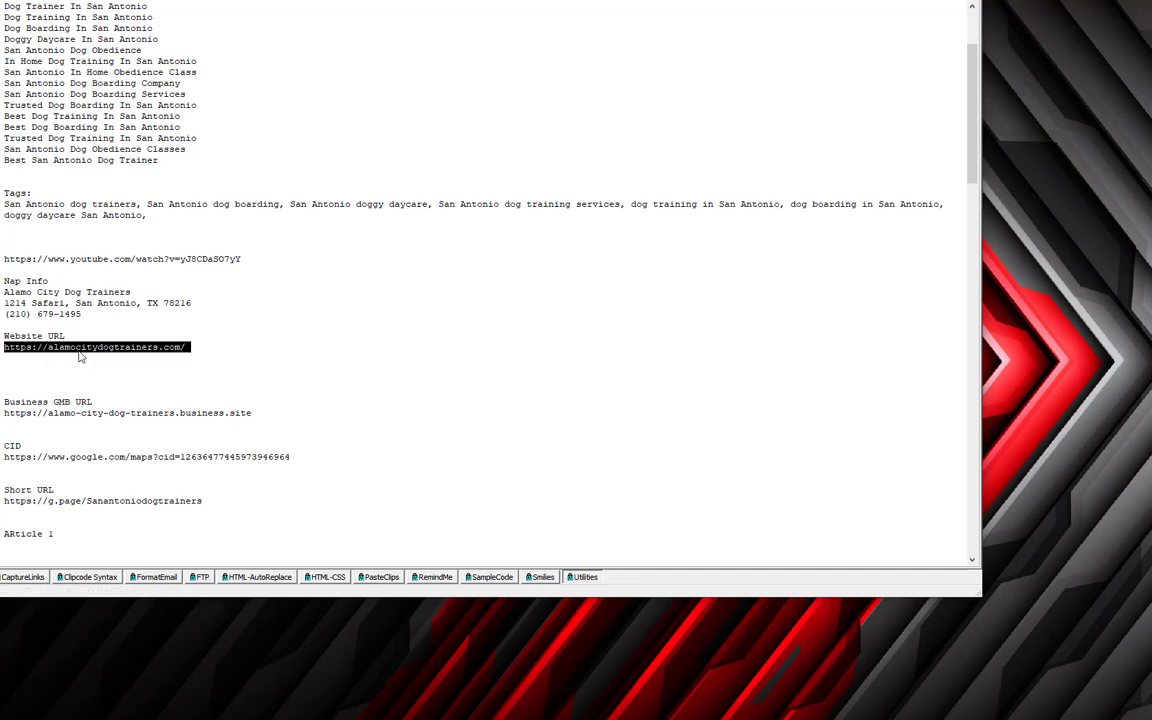
triple_click(111, 412)
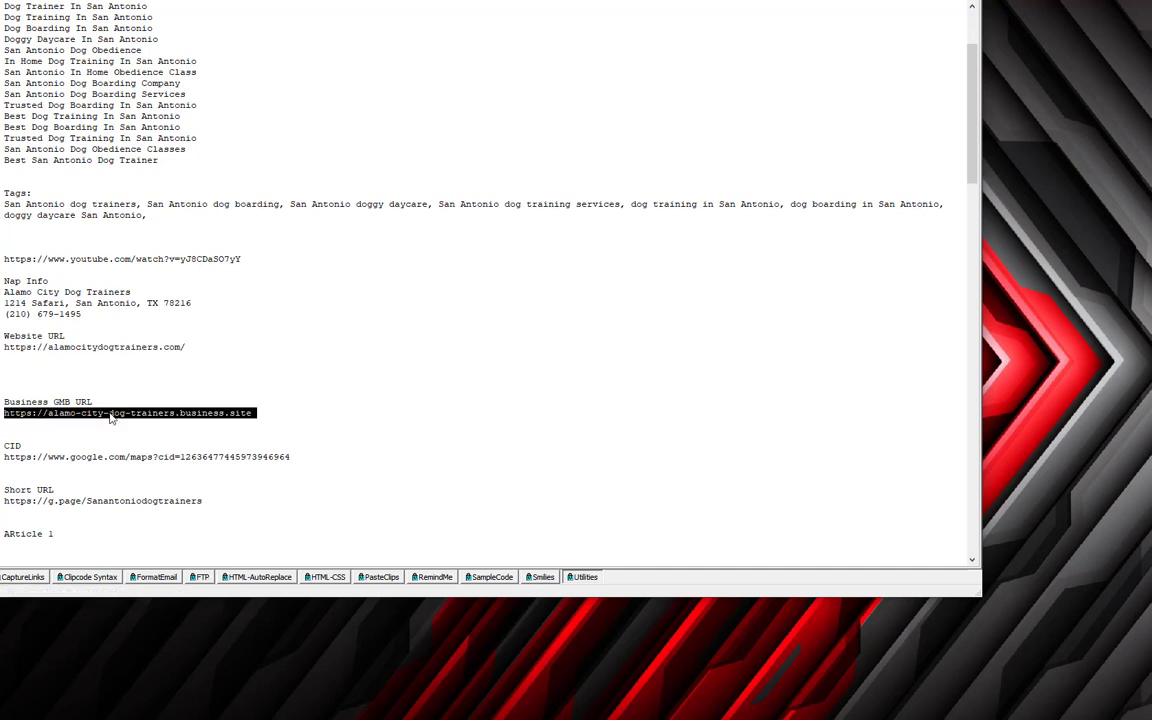
scroll(337, 447, down, 2)
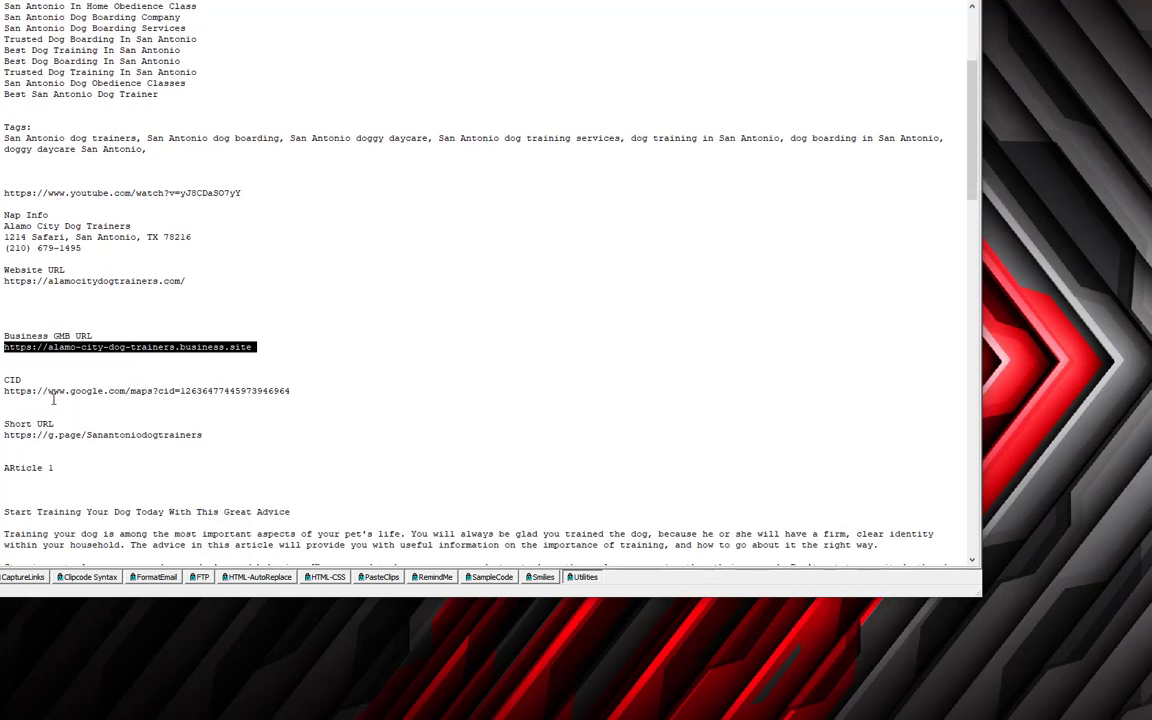
double_click(110, 437)
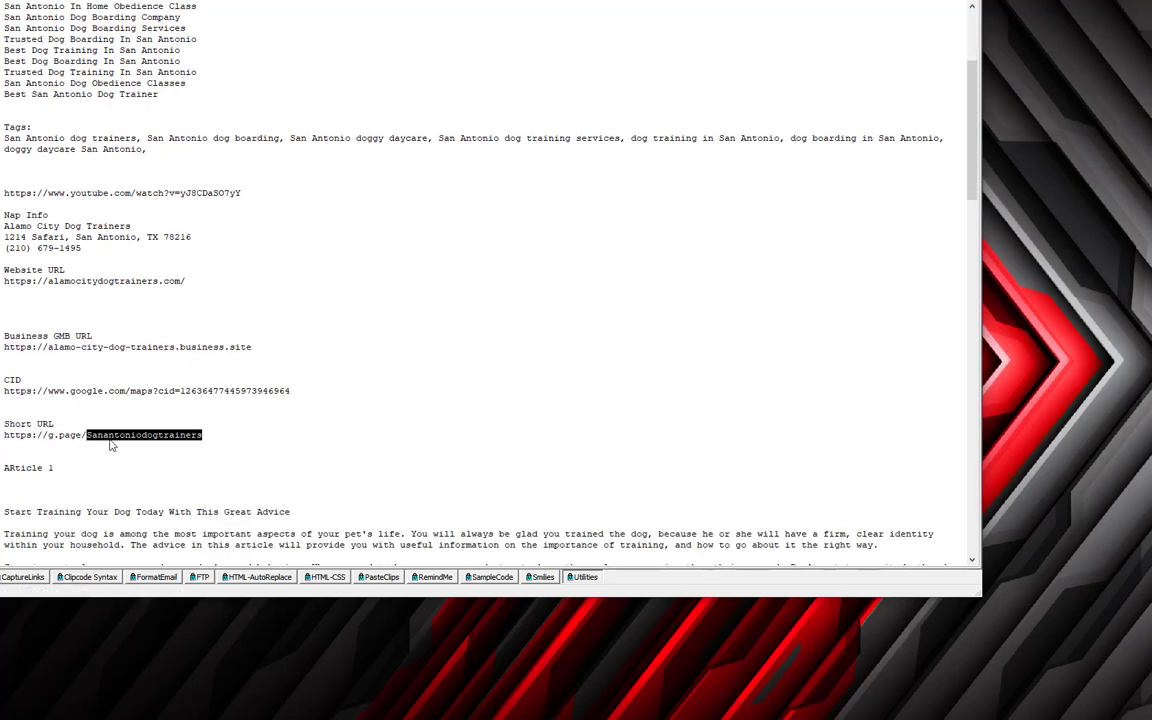
scroll(110, 445, down, 16)
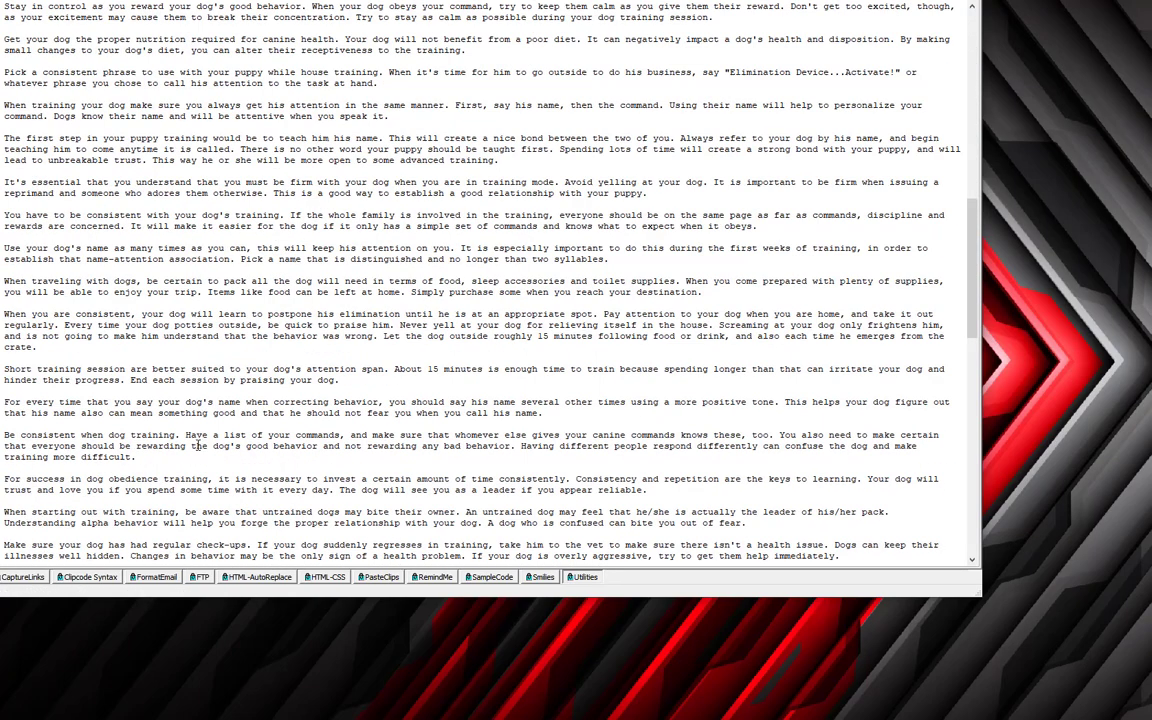
scroll(198, 446, down, 15)
scroll(198, 446, up, 20)
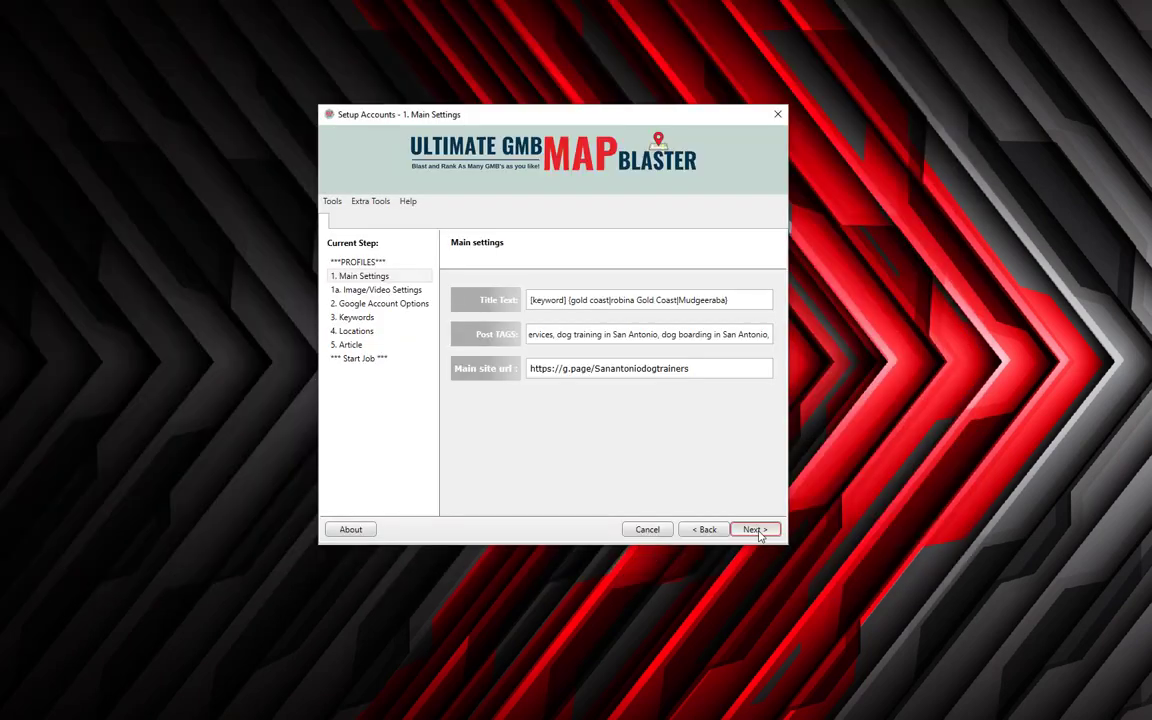
Advance the setup wizard from Main Settings to 1a. Image/Video Settings.
click(753, 529)
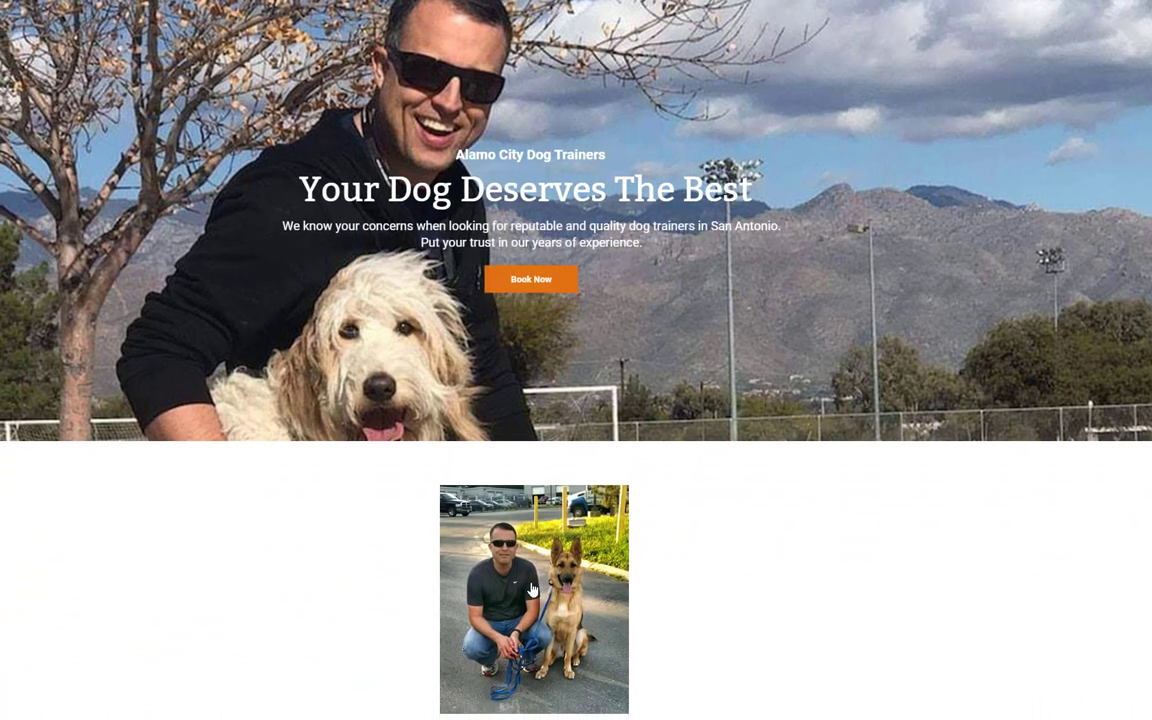
Copy the image address of the trainer-and-dog photo on the Alamo City Dog Trainers homepage.
right_click(531, 578)
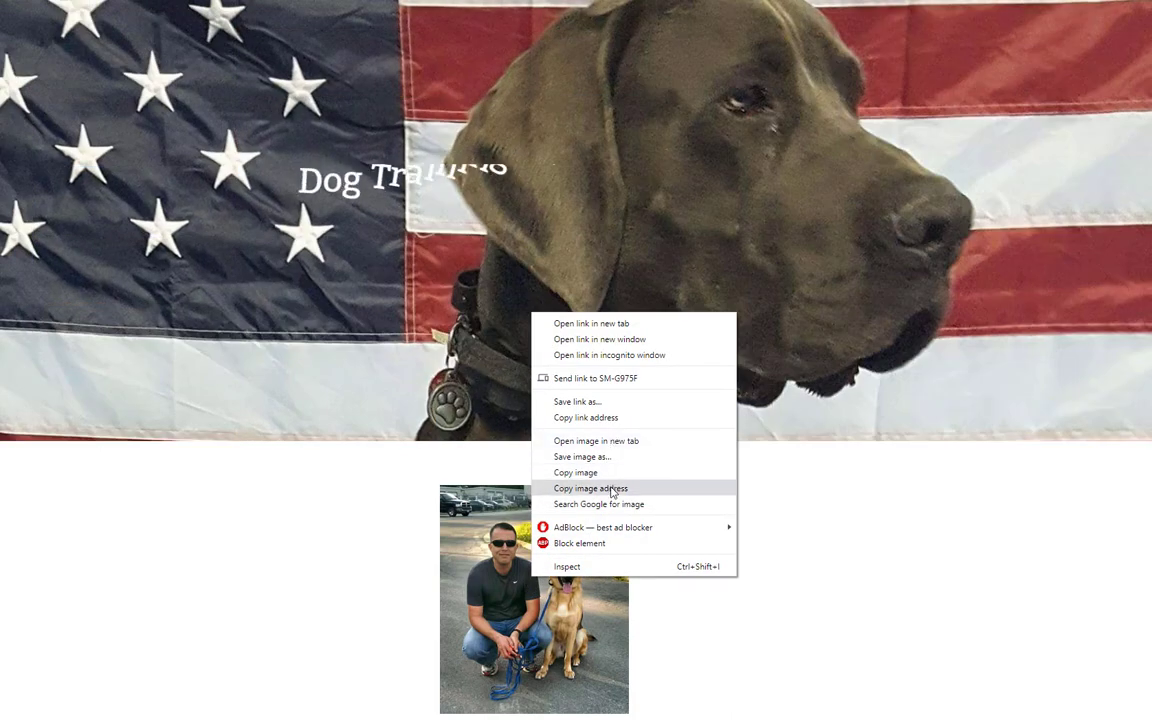
click(611, 488)
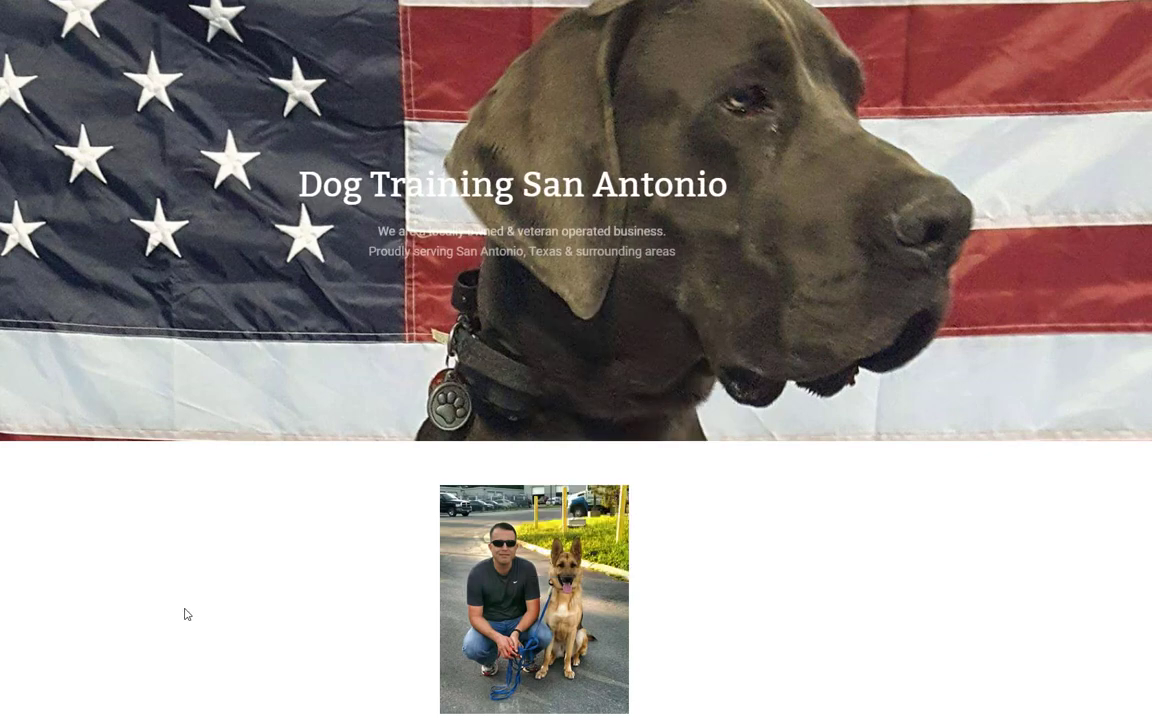
key(alt+Tab)
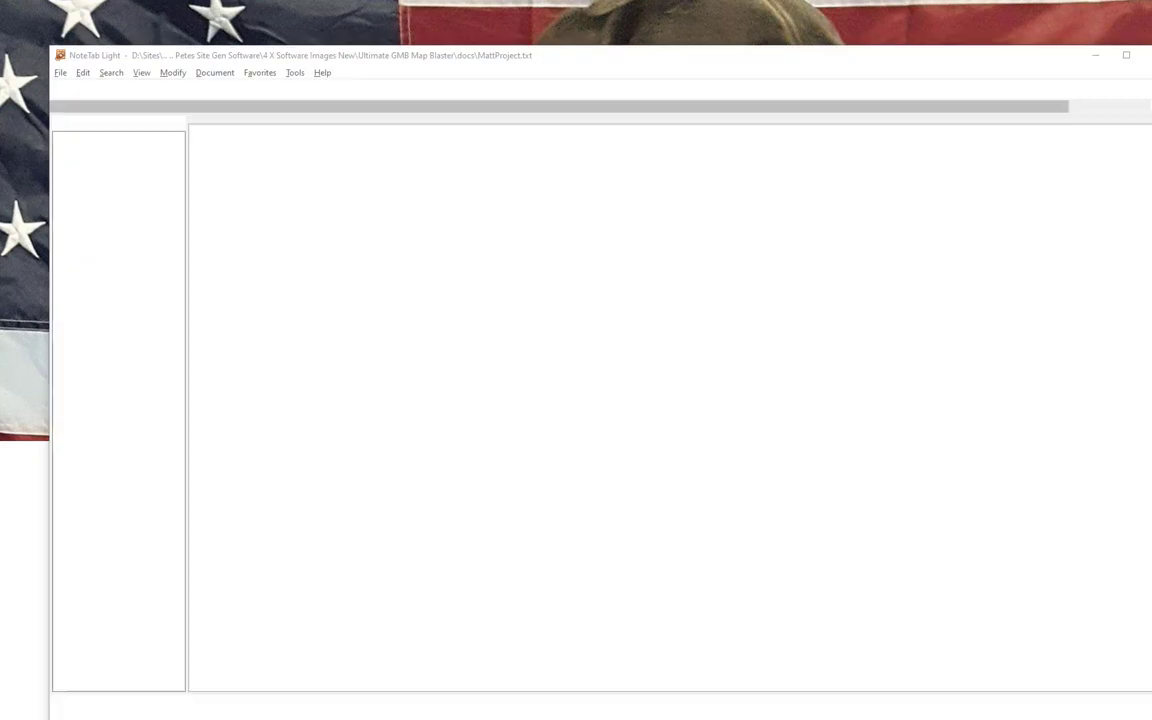
Add an 'images' heading with the abe_bio_pic.jpg URL, minus its ?time= suffix, and copy that line.
click(428, 417)
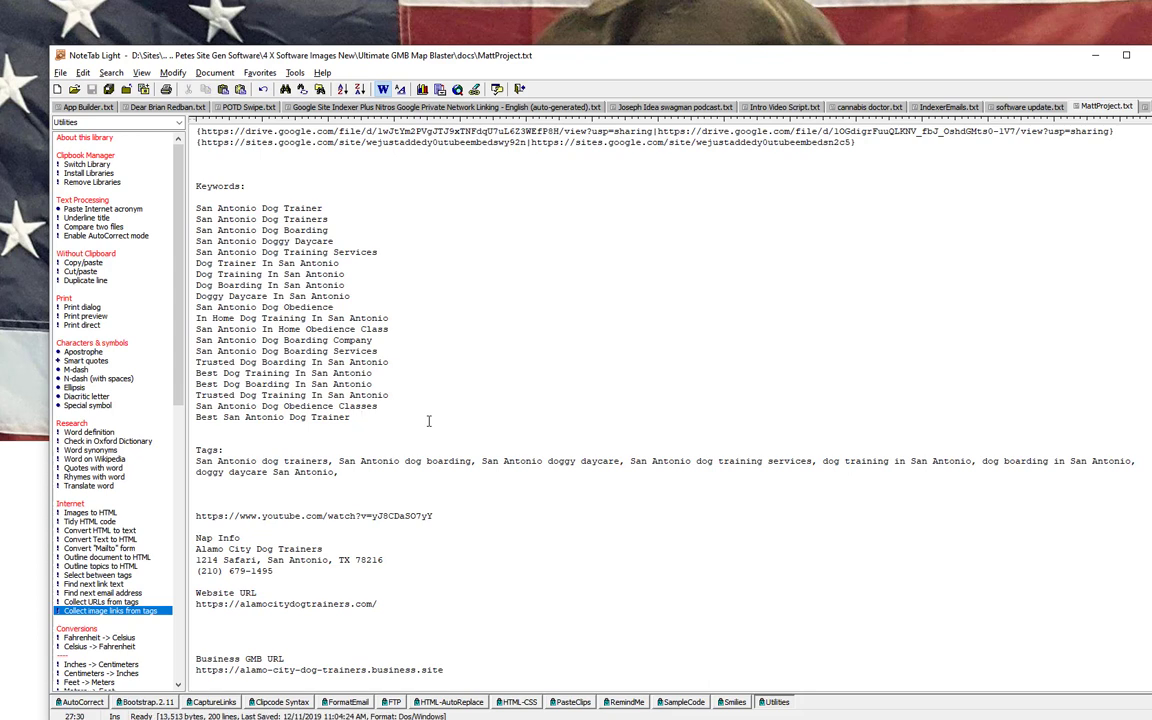
key(Return)
key(Return)
text(images)
key(Return)
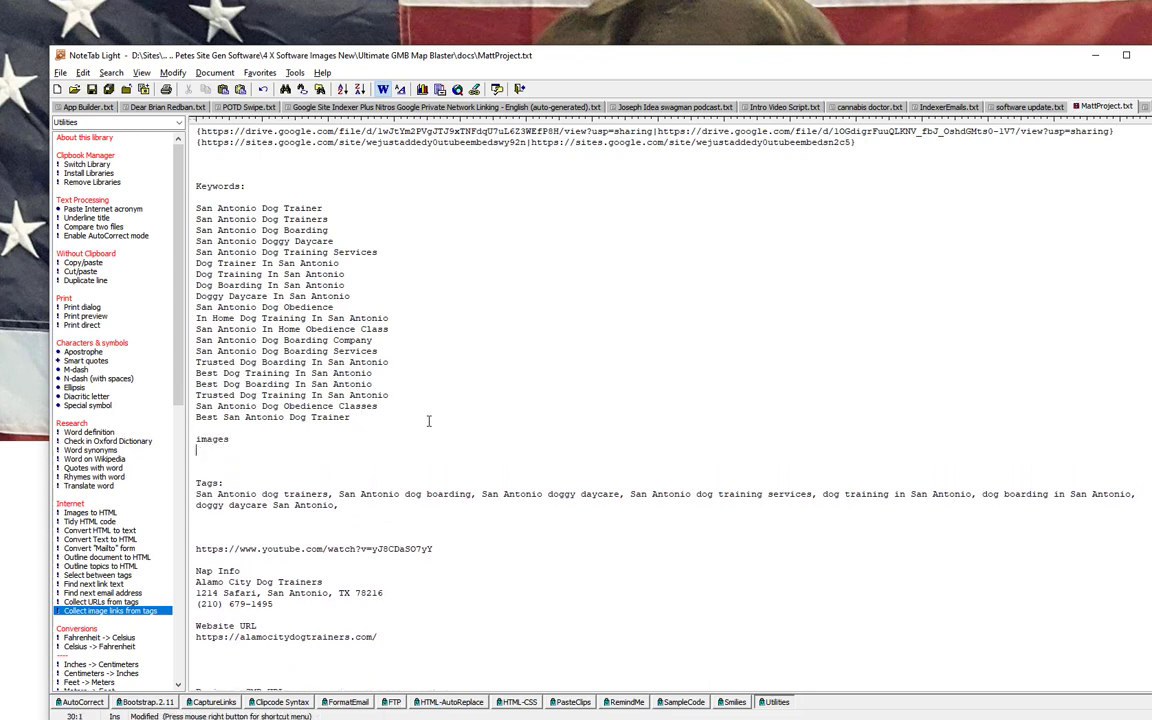
key(ctrl+v)
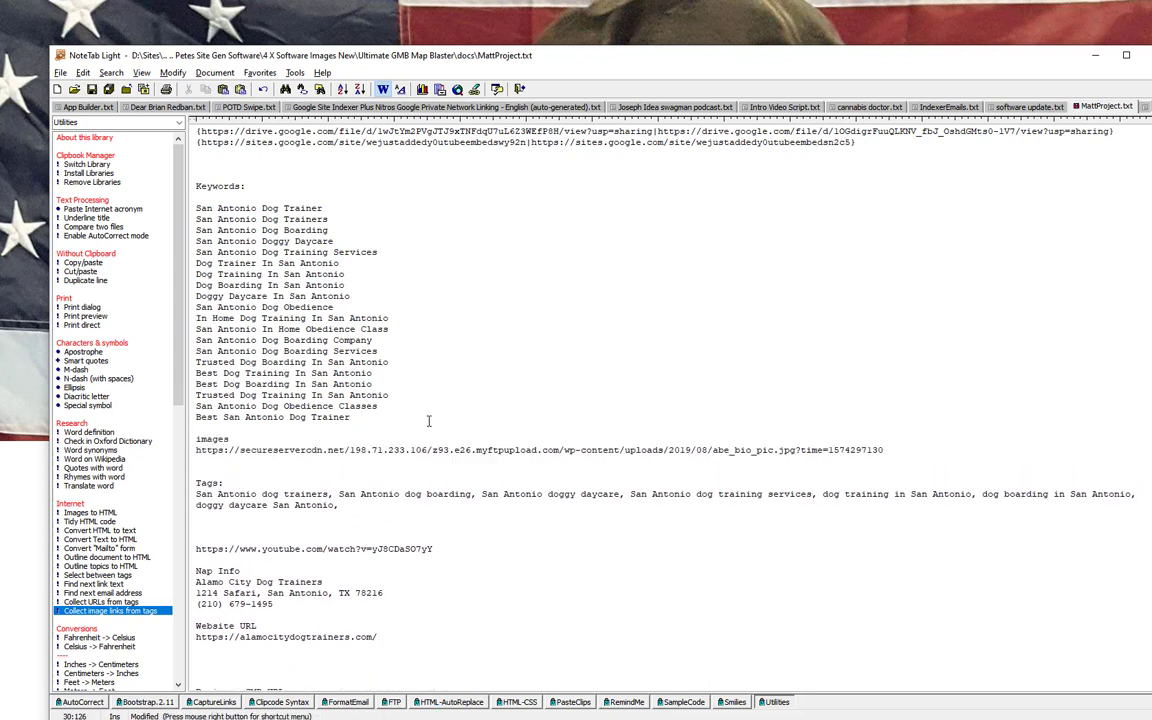
key(BackSpace)
key(BackSpace)
key(BackSpace)
key(BackSpace)
key(BackSpace)
key(BackSpace)
key(BackSpace)
key(BackSpace)
key(BackSpace)
key(BackSpace)
key(BackSpace)
key(BackSpace)
key(BackSpace)
key(BackSpace)
key(BackSpace)
key(Return)
key(shift+Up)
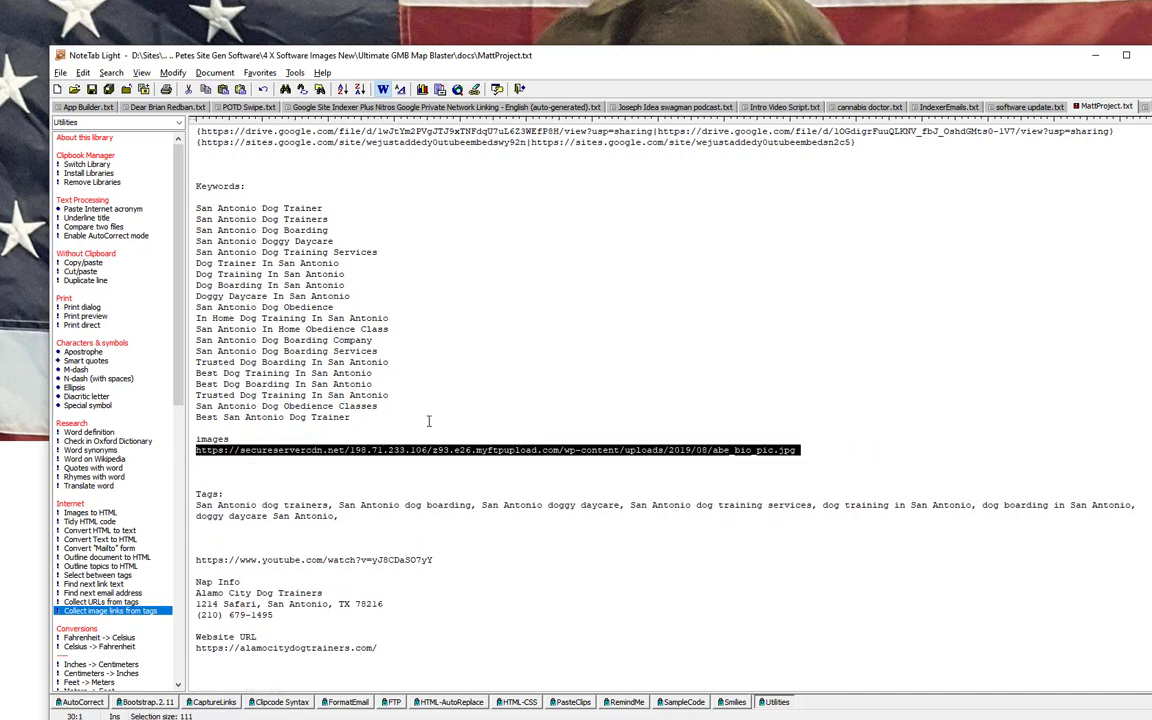
key(ctrl+c)
key(alt+Tab)
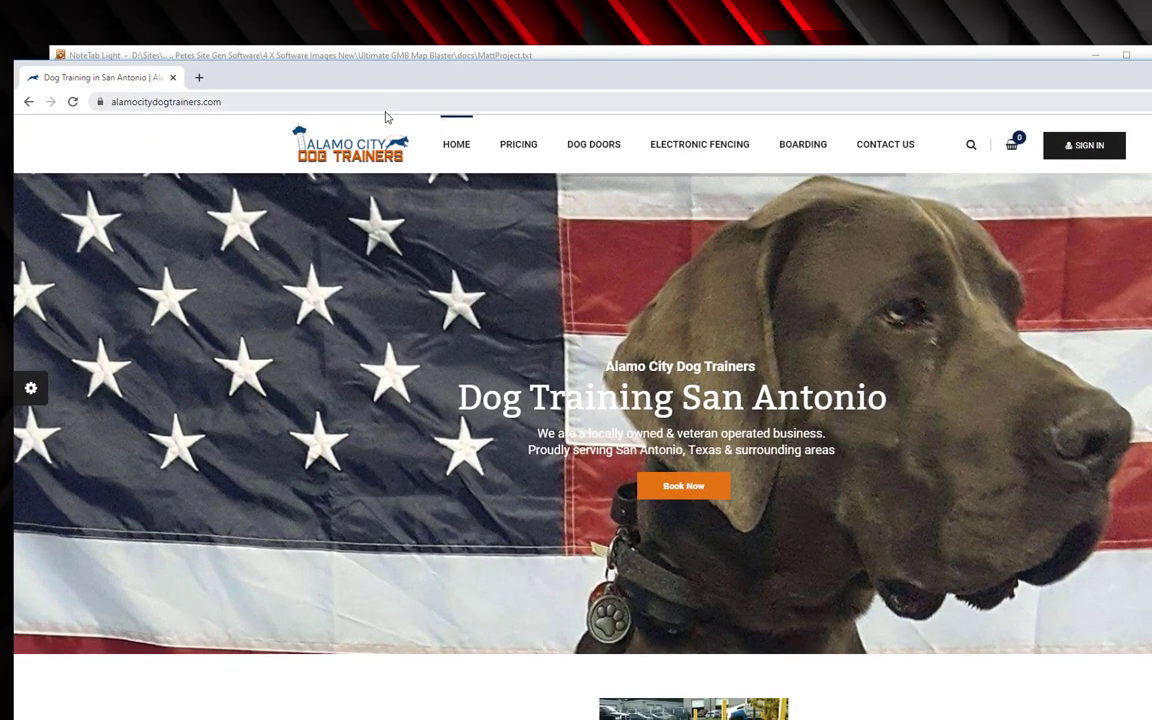
Load abe_bio_pic.jpg in a new tab, then copy the homepage kennel photo's address and preview it there.
click(199, 77)
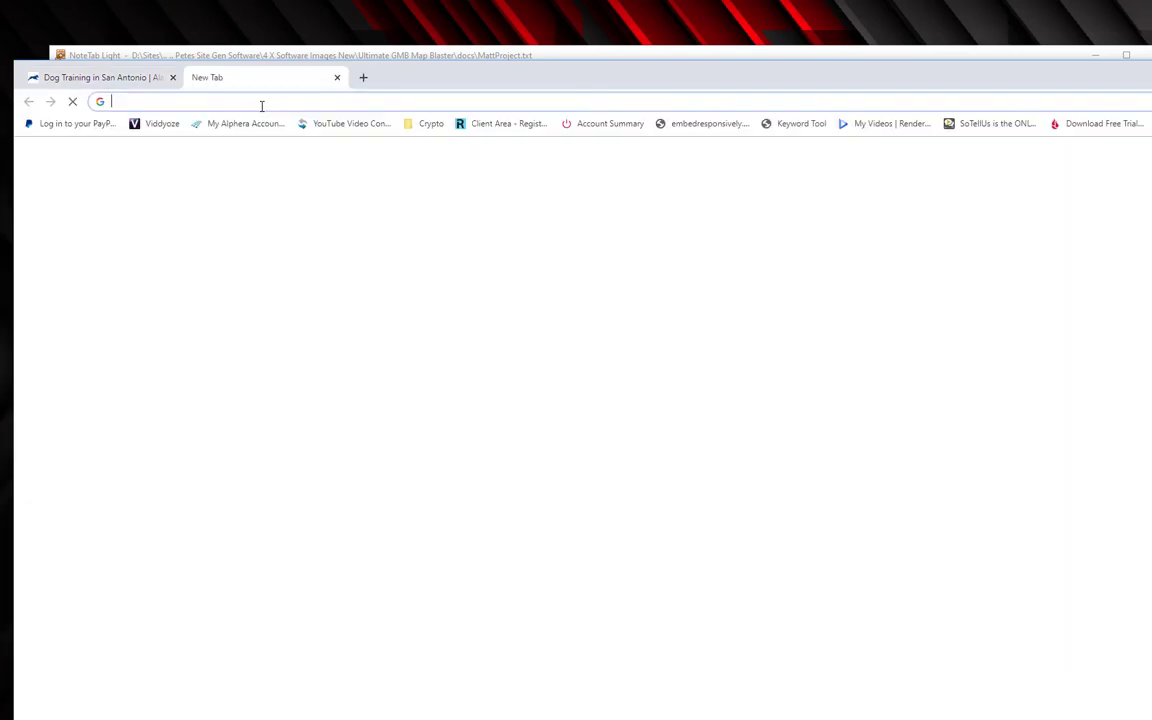
key(ctrl+v)
key(Return)
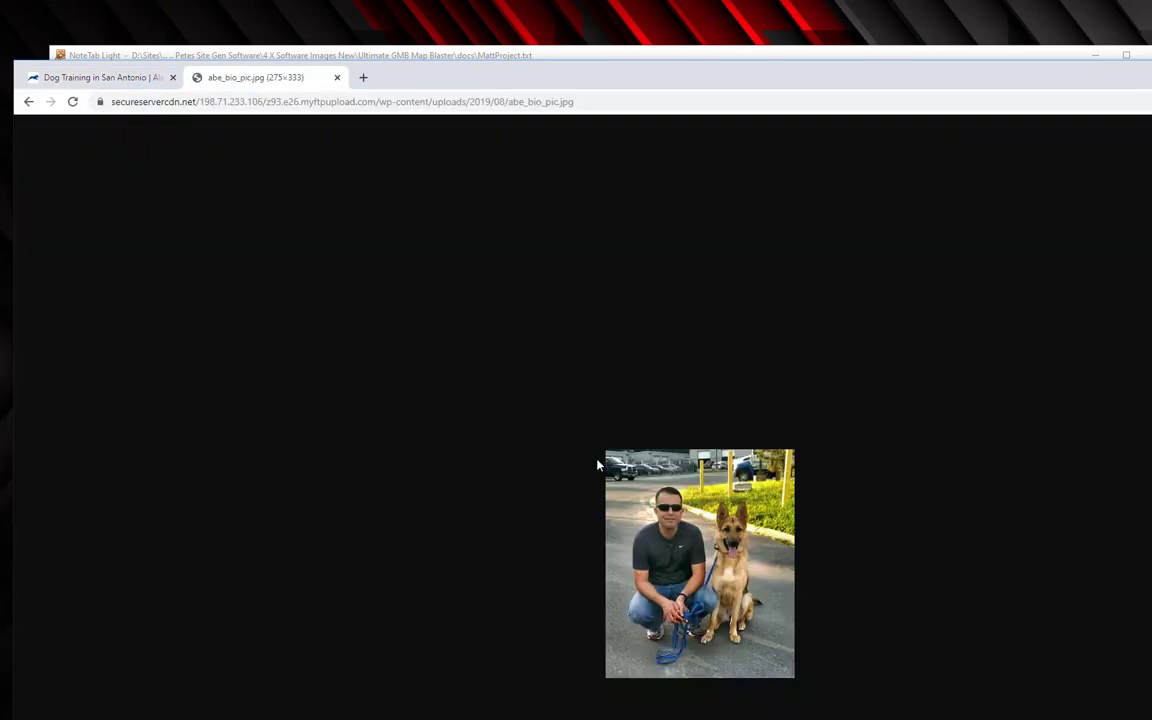
click(133, 79)
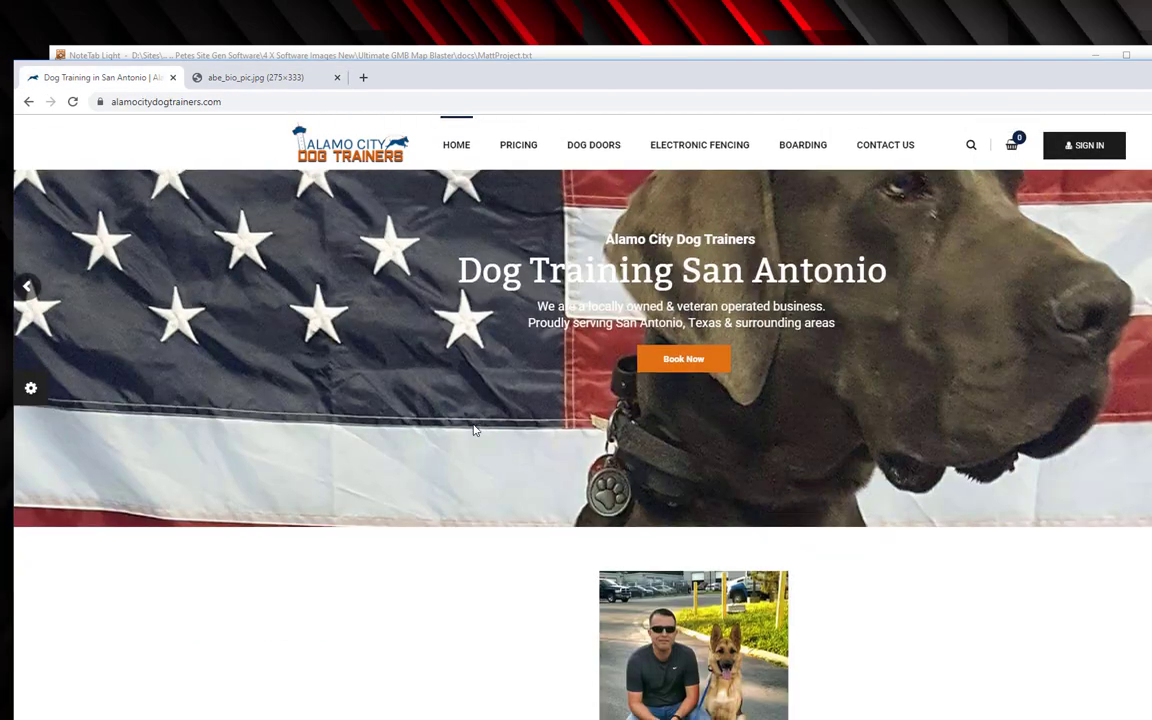
scroll(475, 430, down, 15)
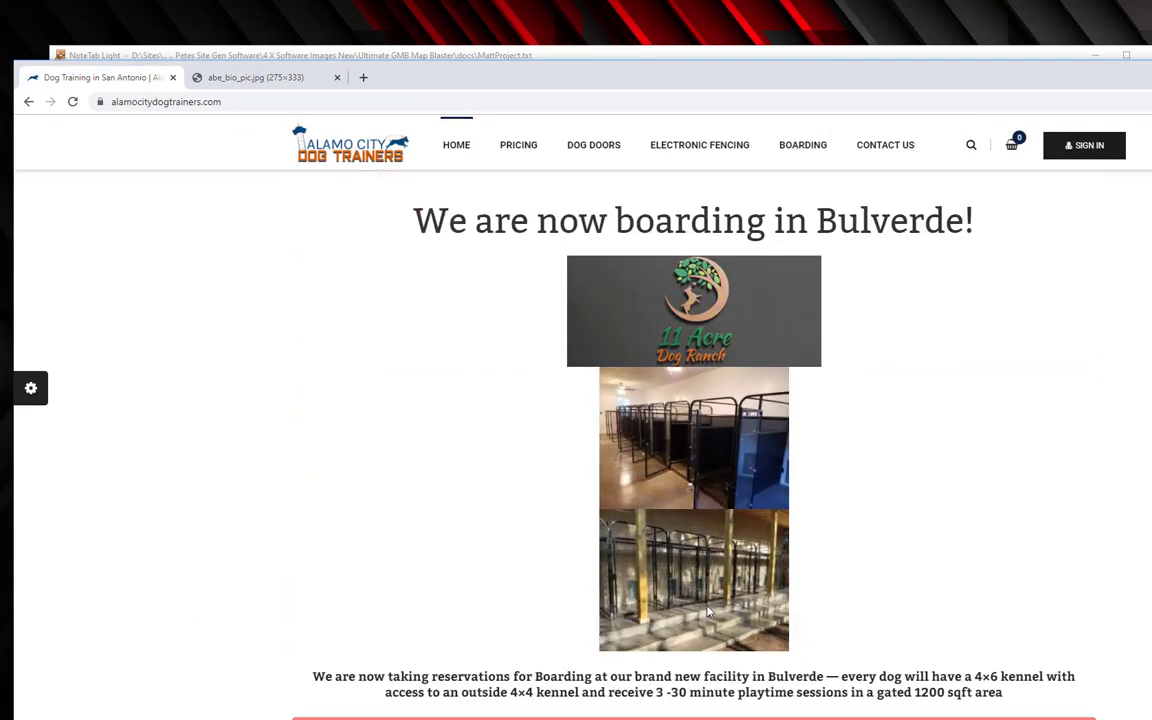
right_click(693, 450)
click(728, 504)
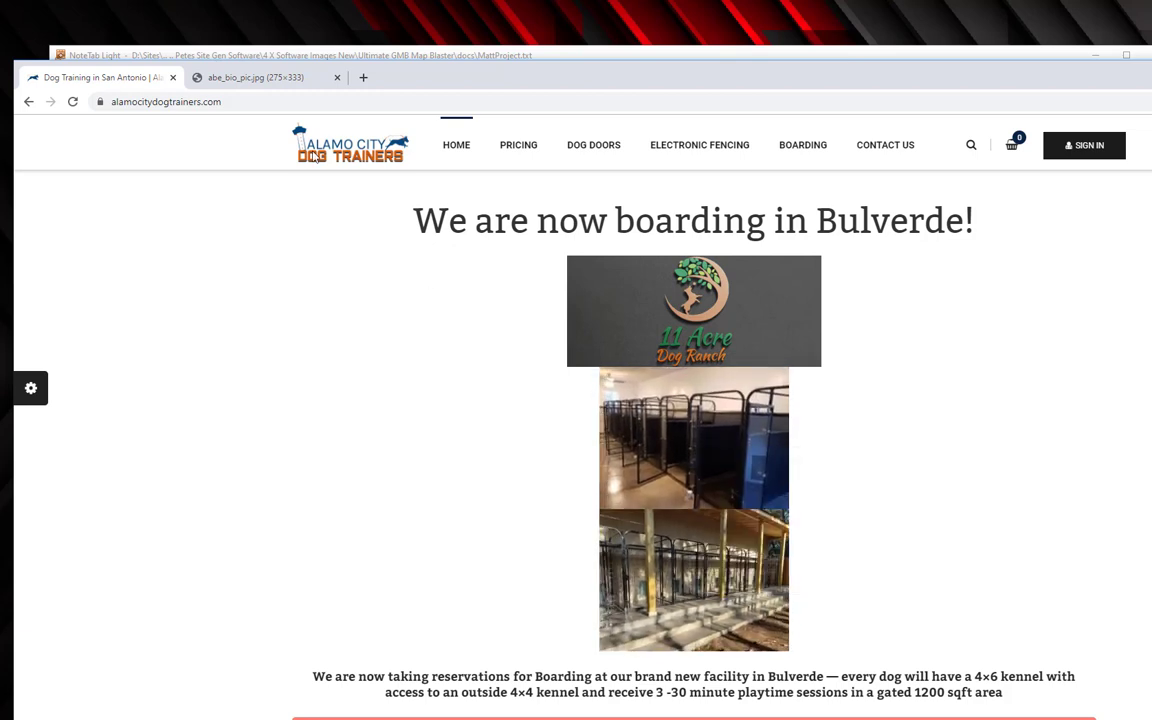
click(226, 77)
click(226, 98)
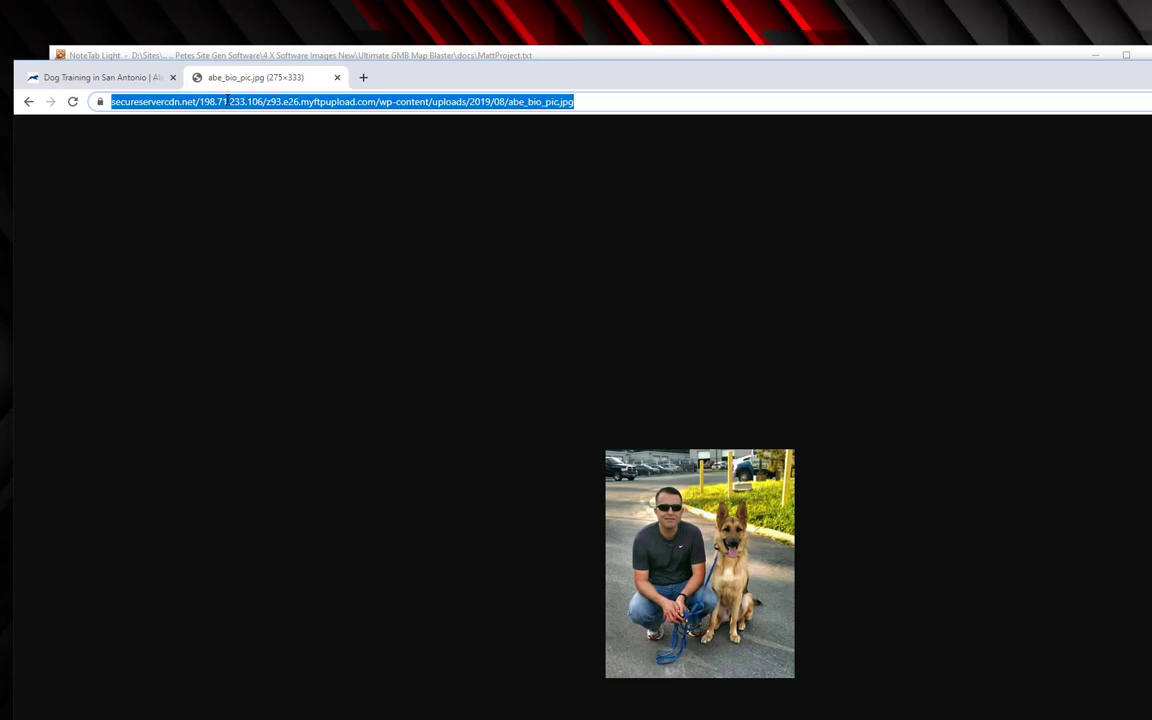
key(ctrl+v)
key(Return)
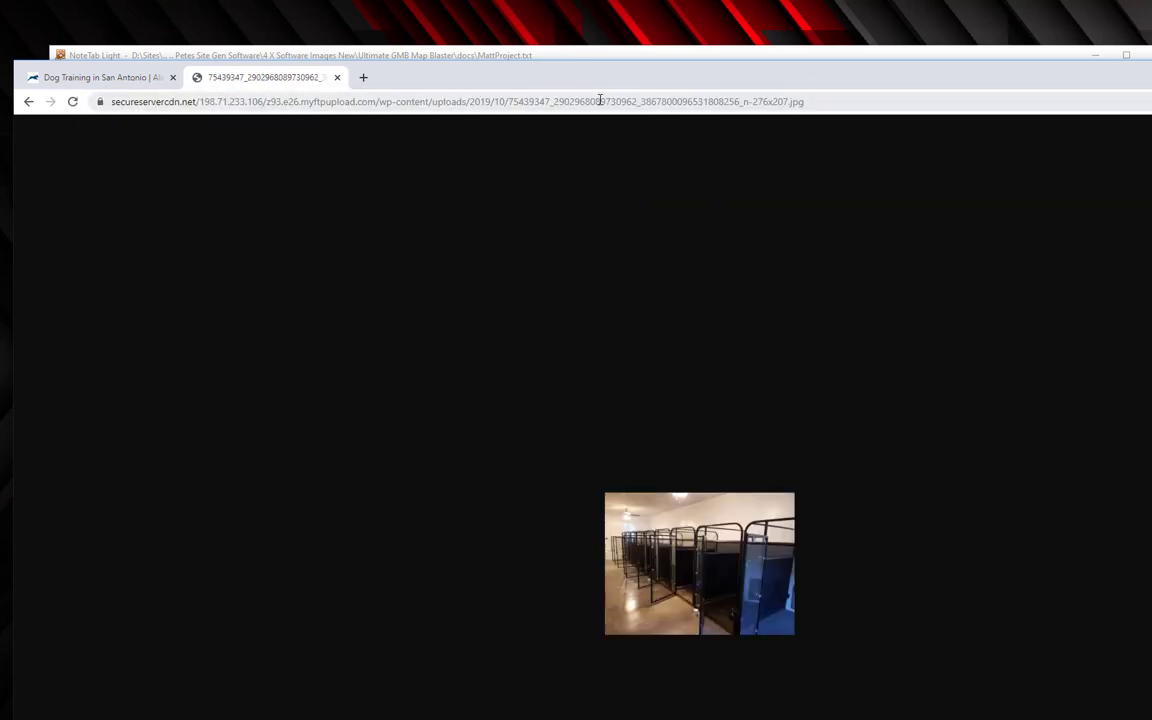
Paste the kennel photo address as the second URL under images in MattProject.txt.
key(alt+Tab)
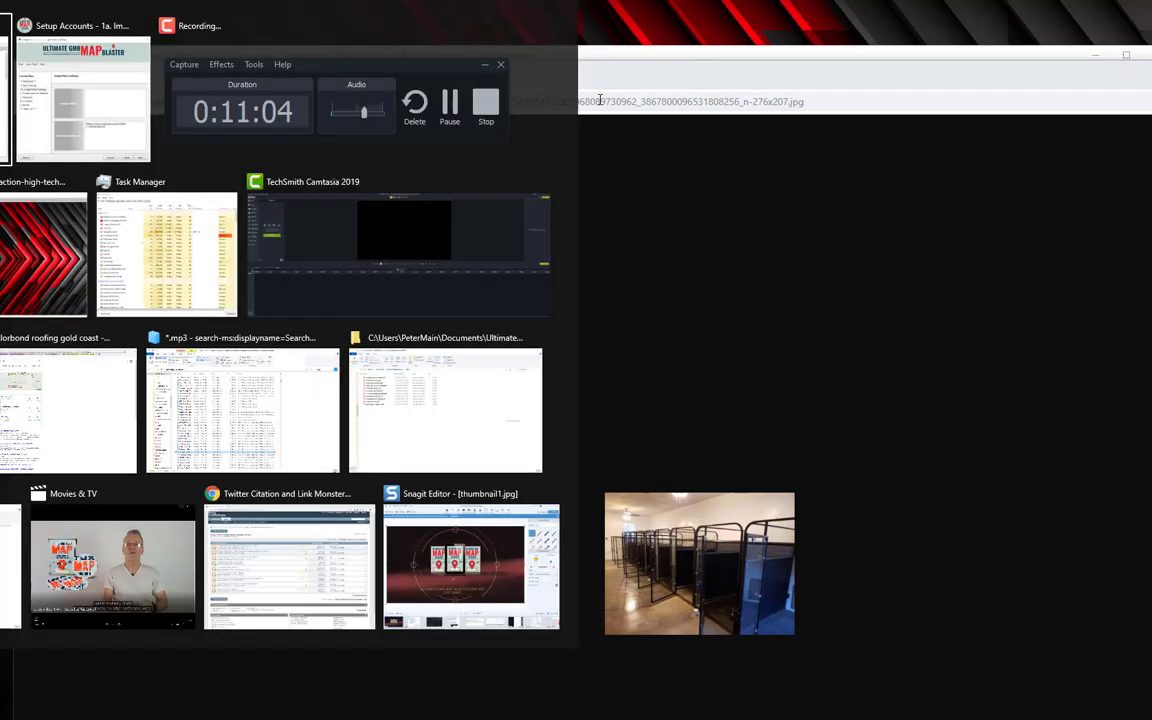
key(Right)
key(Return)
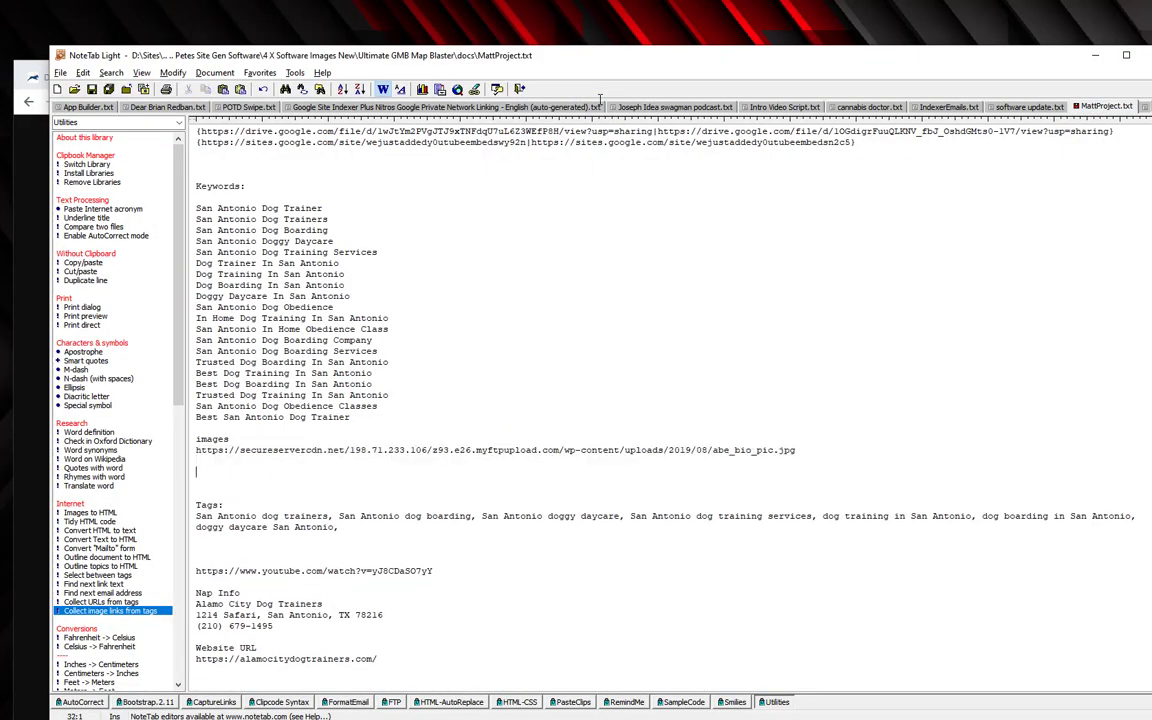
key(ctrl+v)
key(Return)
key(Return)
Copy the lower kennel photo's address, preview it, and add it as the third image URL.
key(alt+Tab)
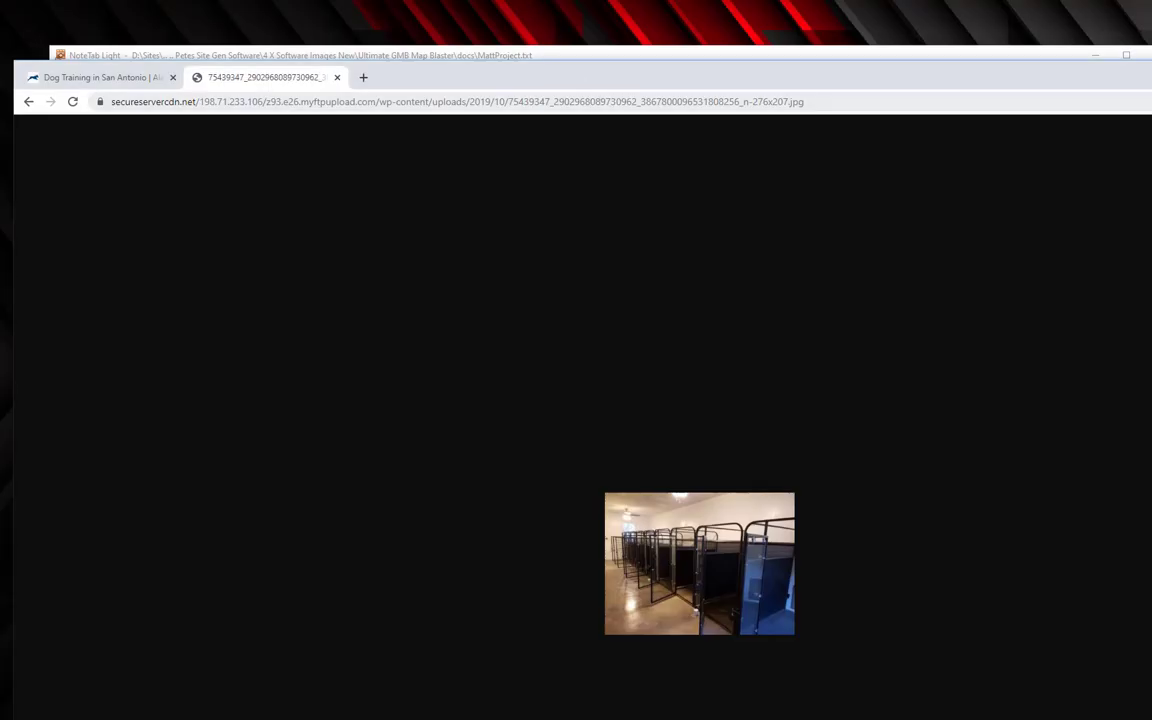
click(98, 78)
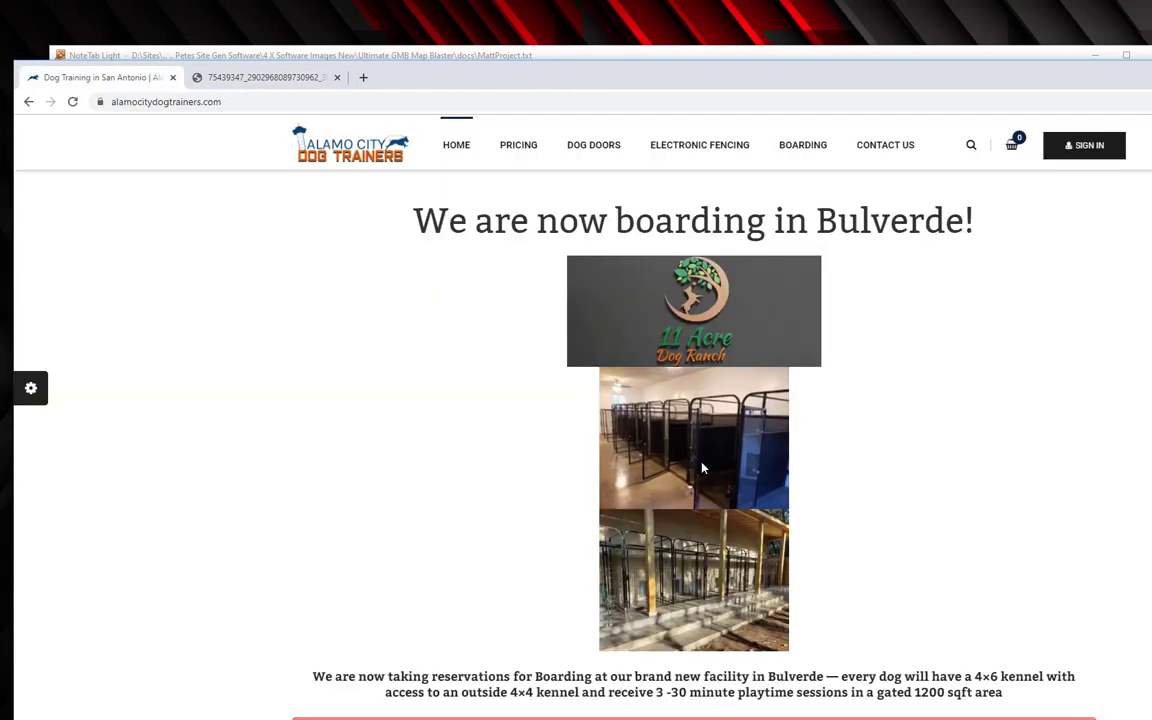
right_click(721, 572)
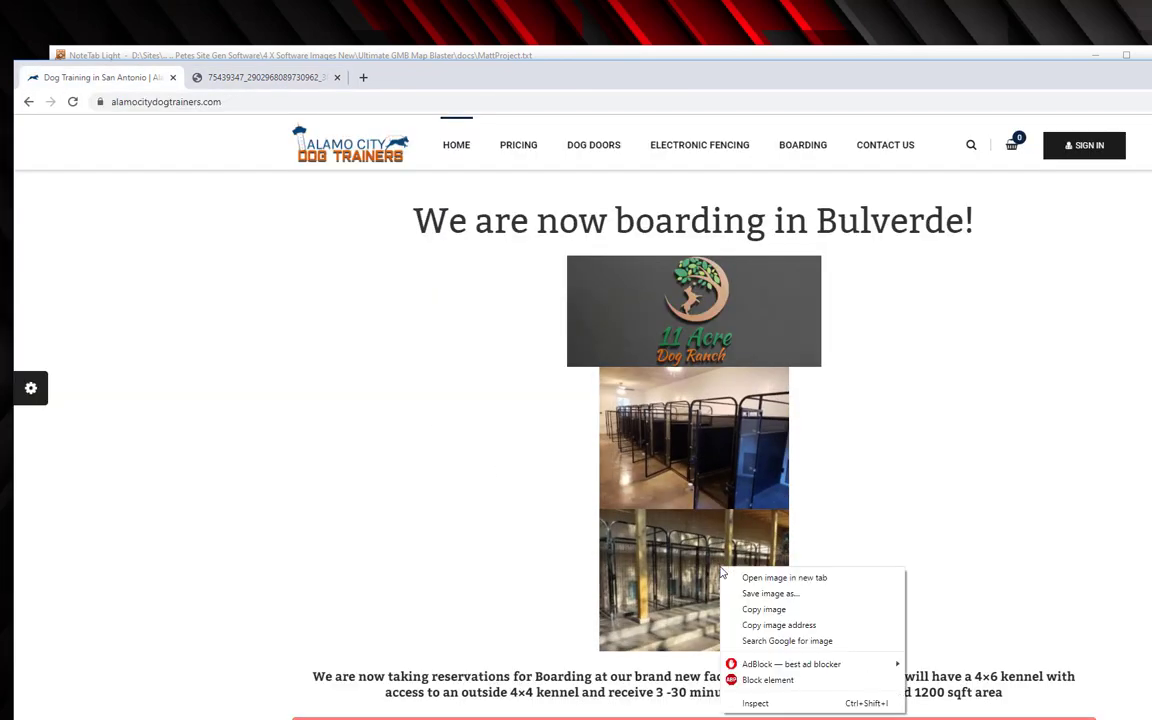
click(757, 625)
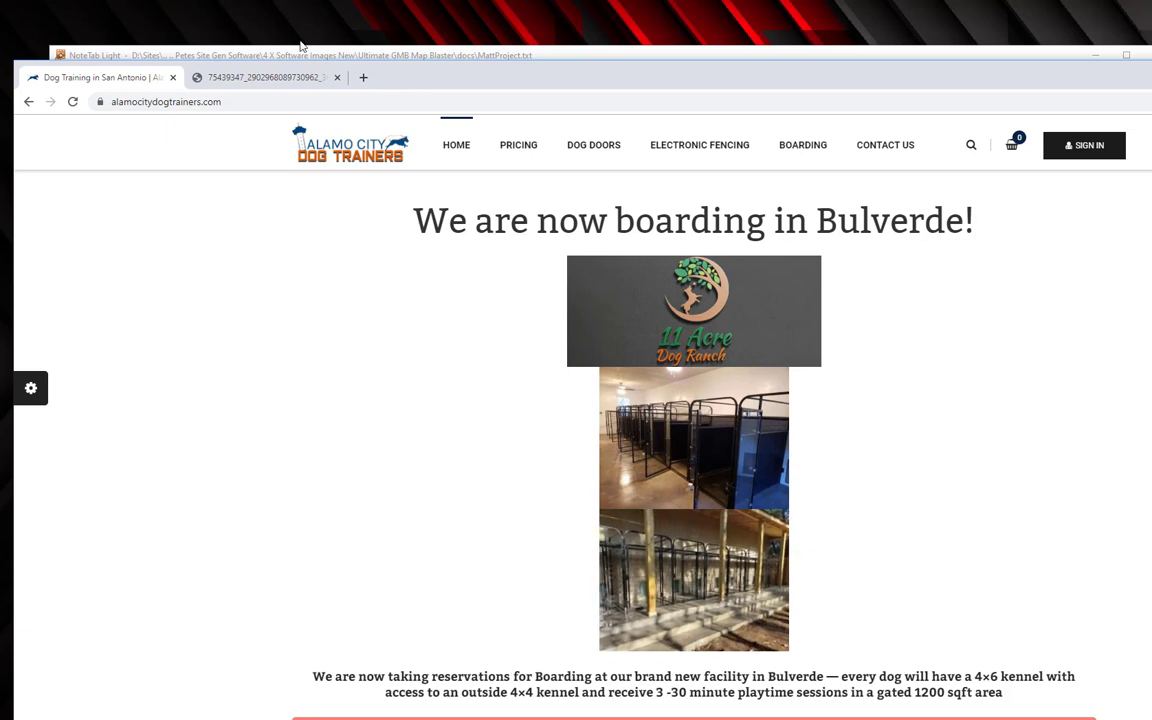
click(265, 77)
click(255, 101)
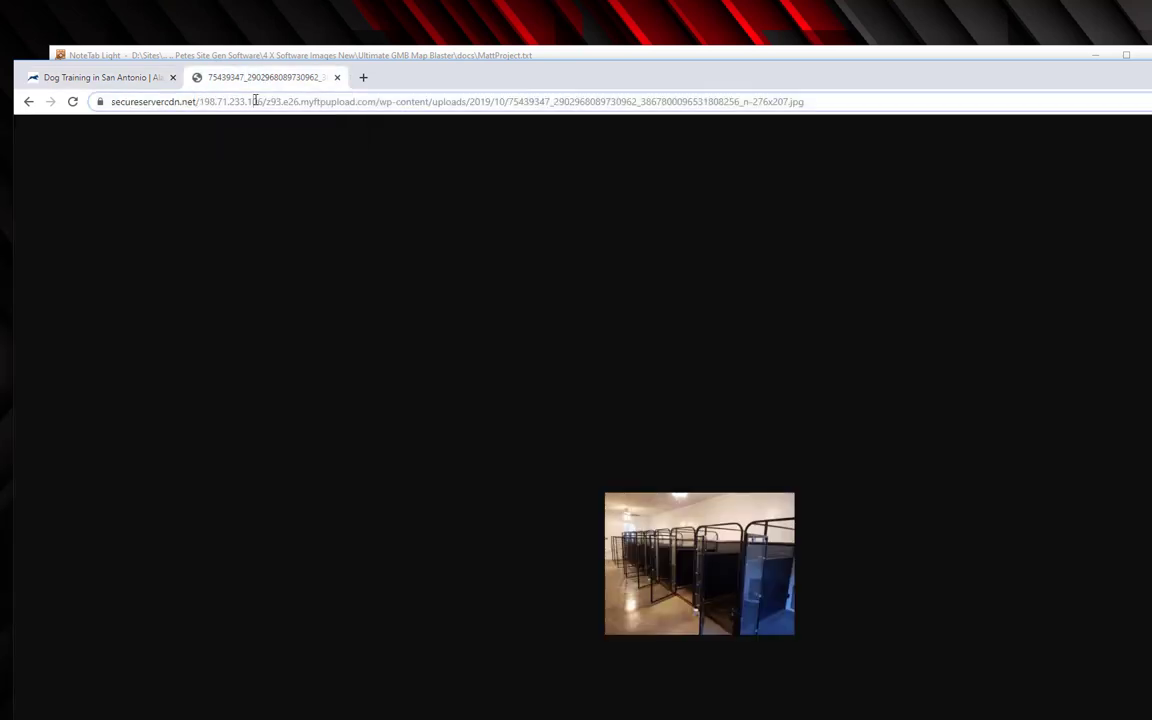
key(ctrl+v)
key(Return)
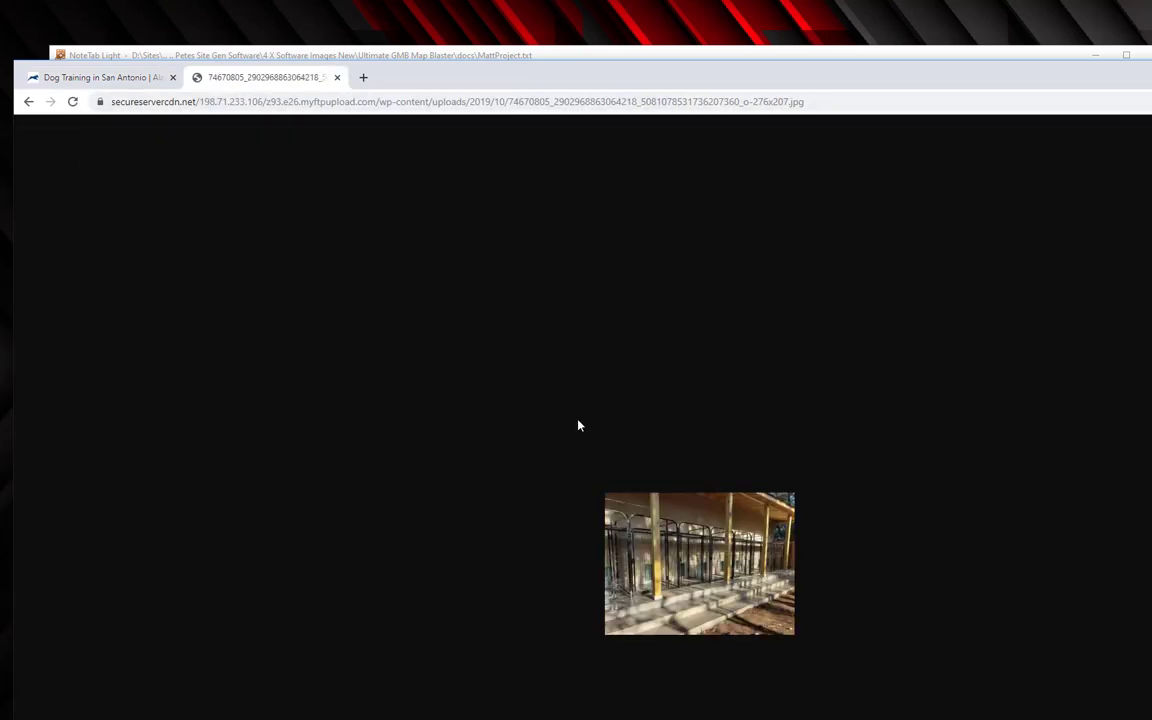
key(alt+Tab)
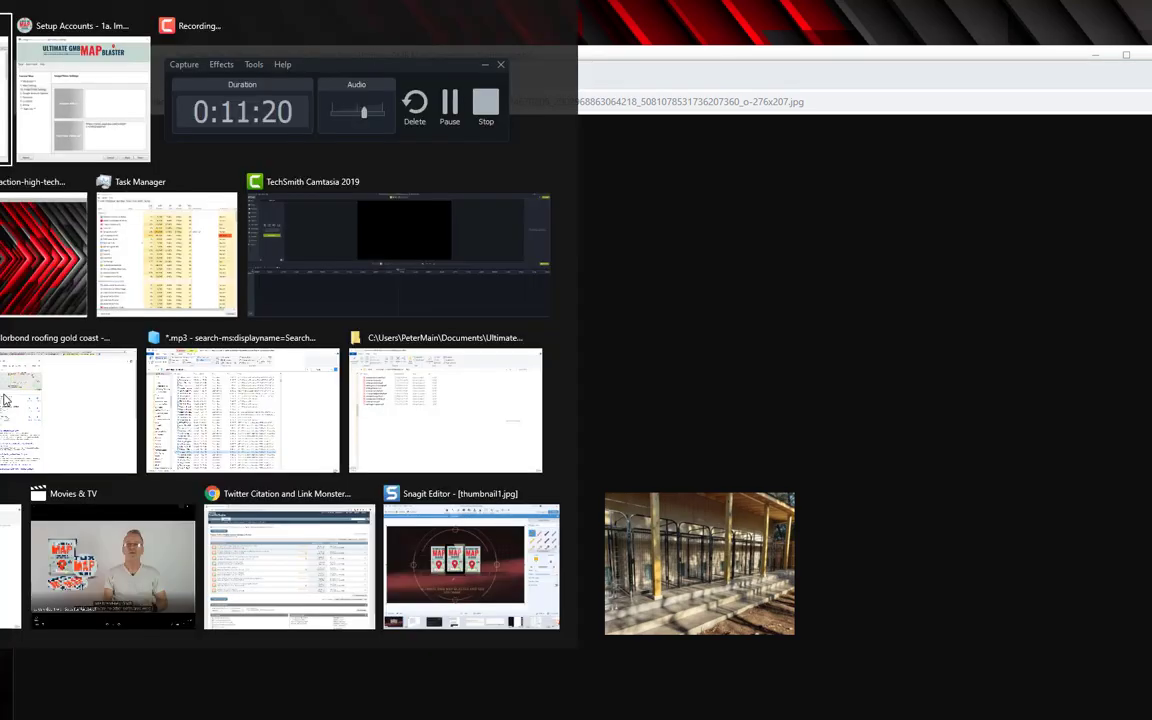
key(ctrl+v)
key(Return)
key(Return)
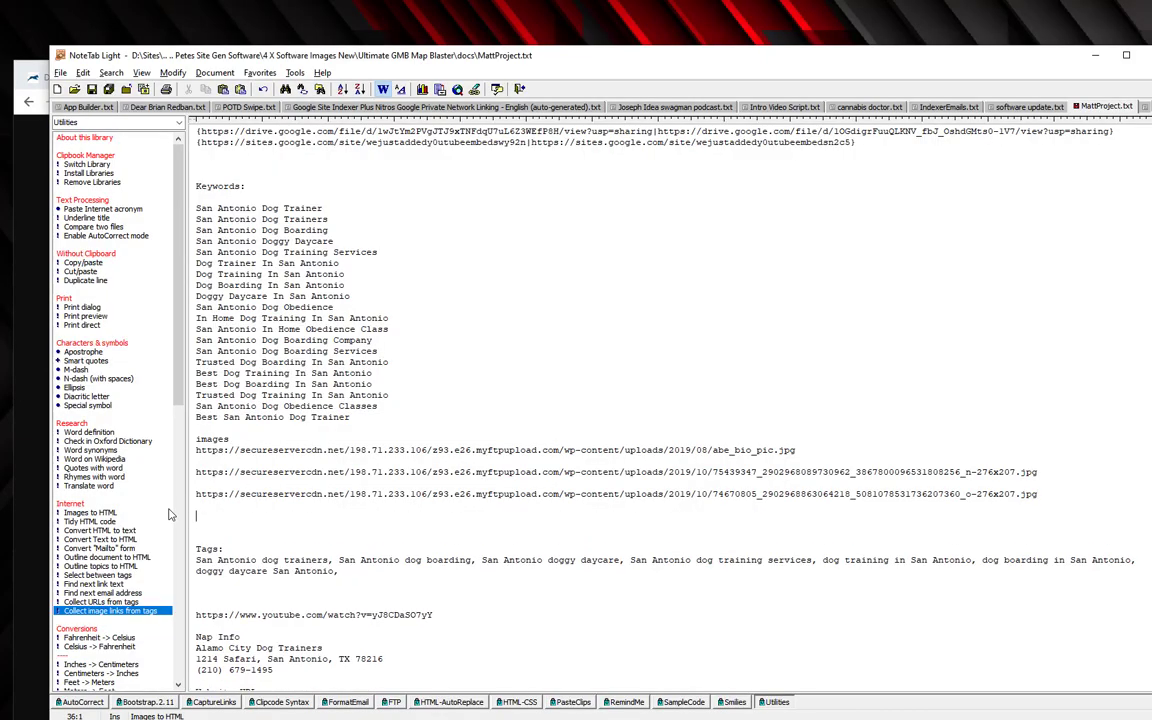
From the Boarding page, copy the 11 Acre Dog Ranch banner address into the notes' image list.
key(alt+Tab)
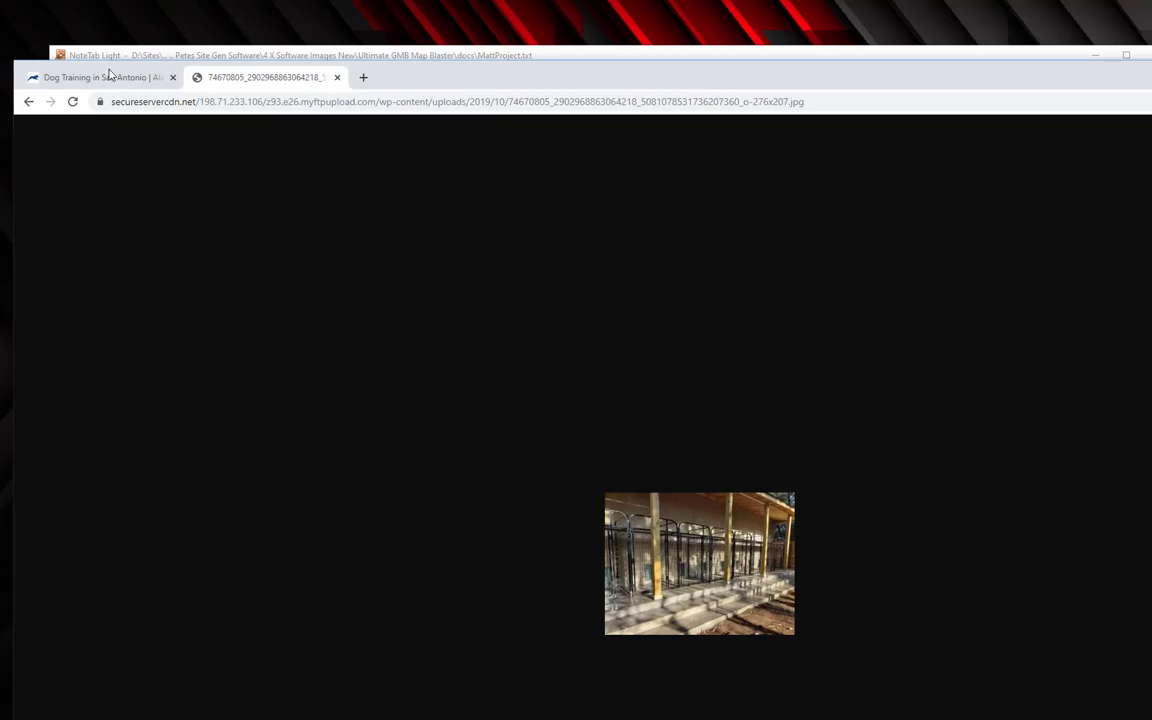
click(98, 77)
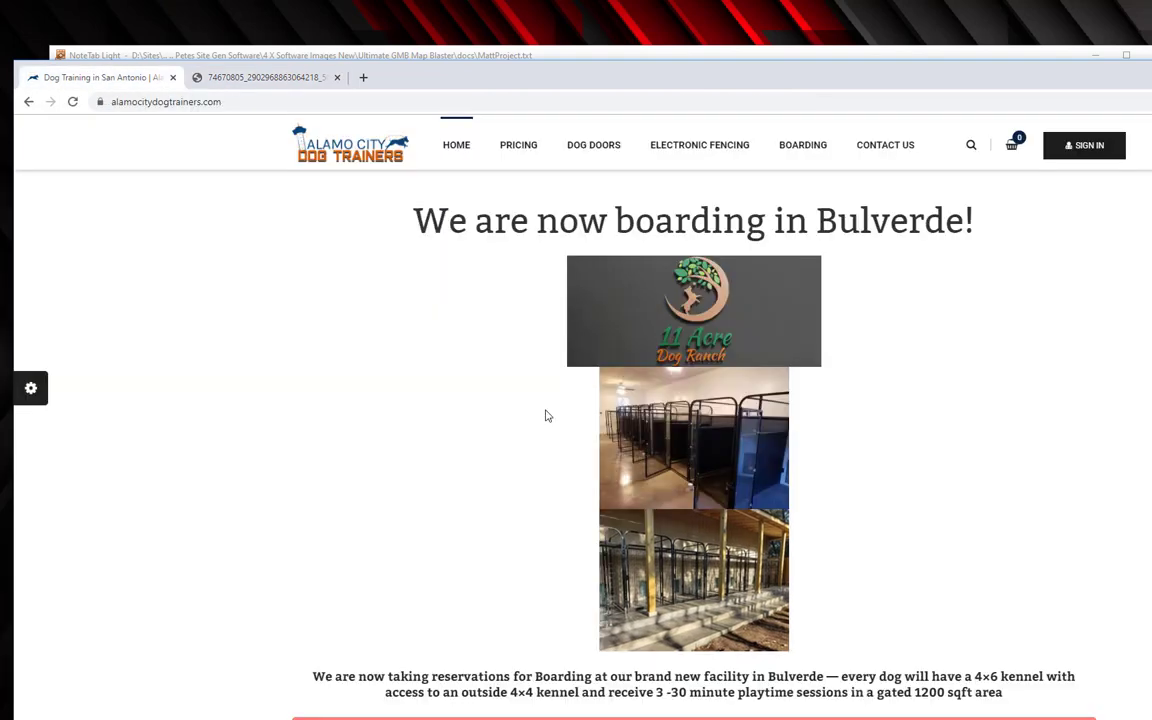
scroll(613, 390, up, 2)
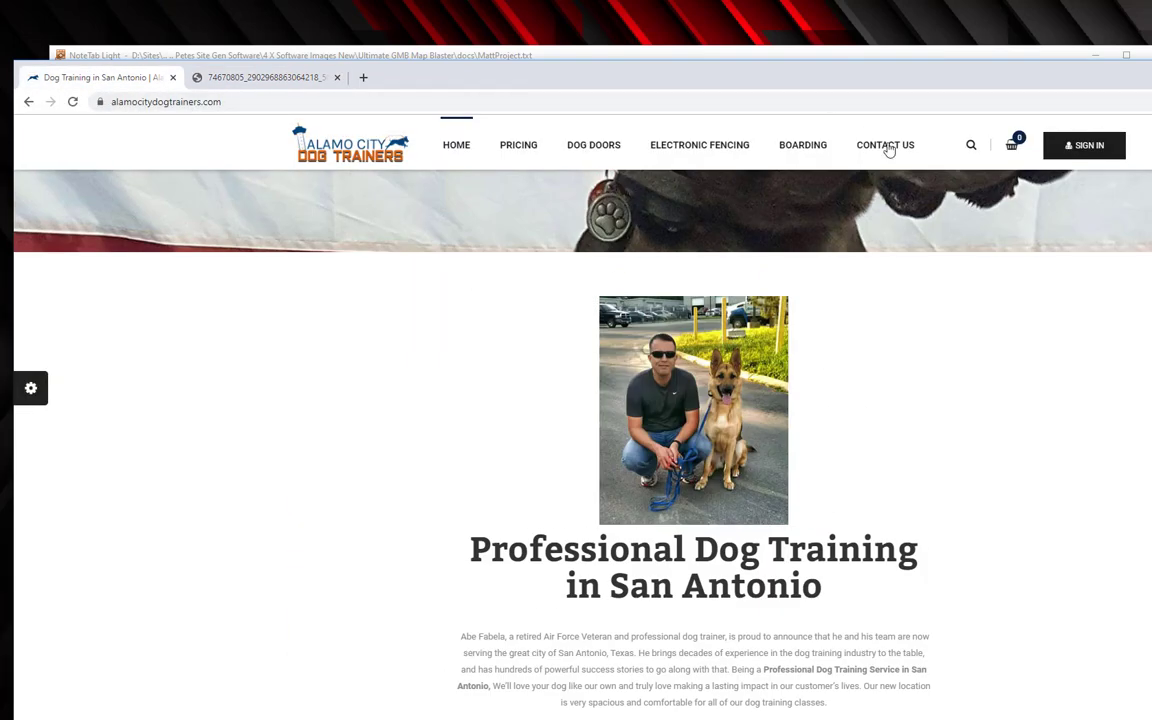
click(586, 155)
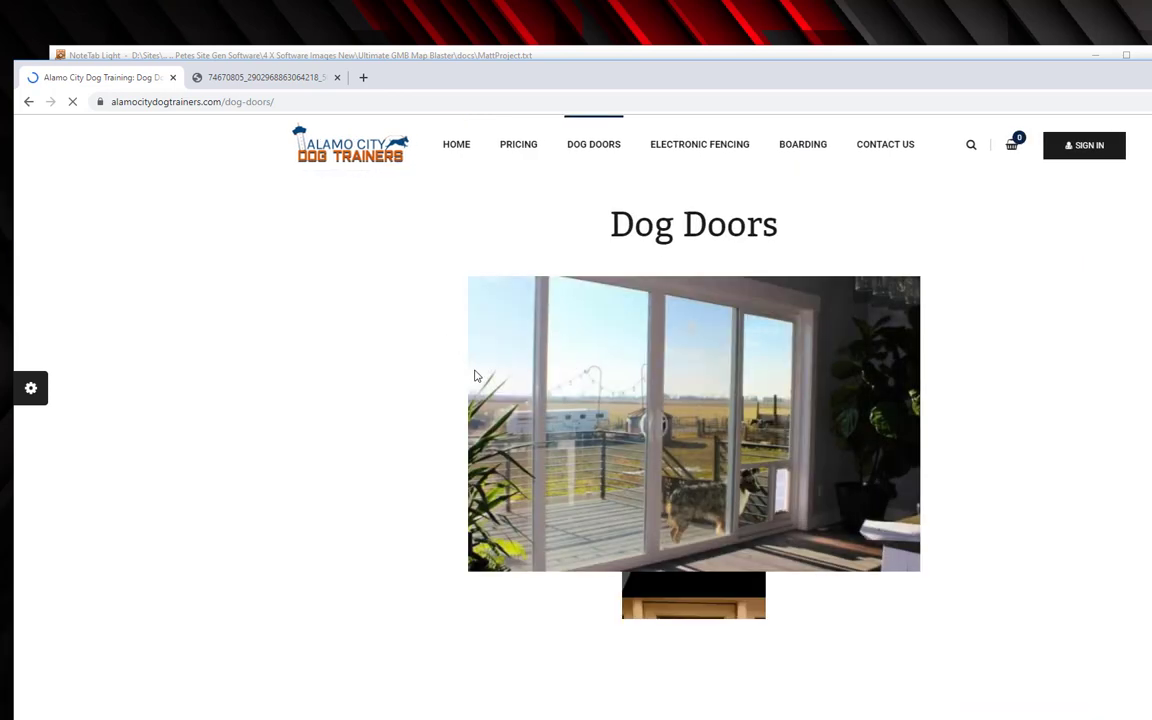
scroll(476, 376, down, 4)
scroll(476, 376, down, 2)
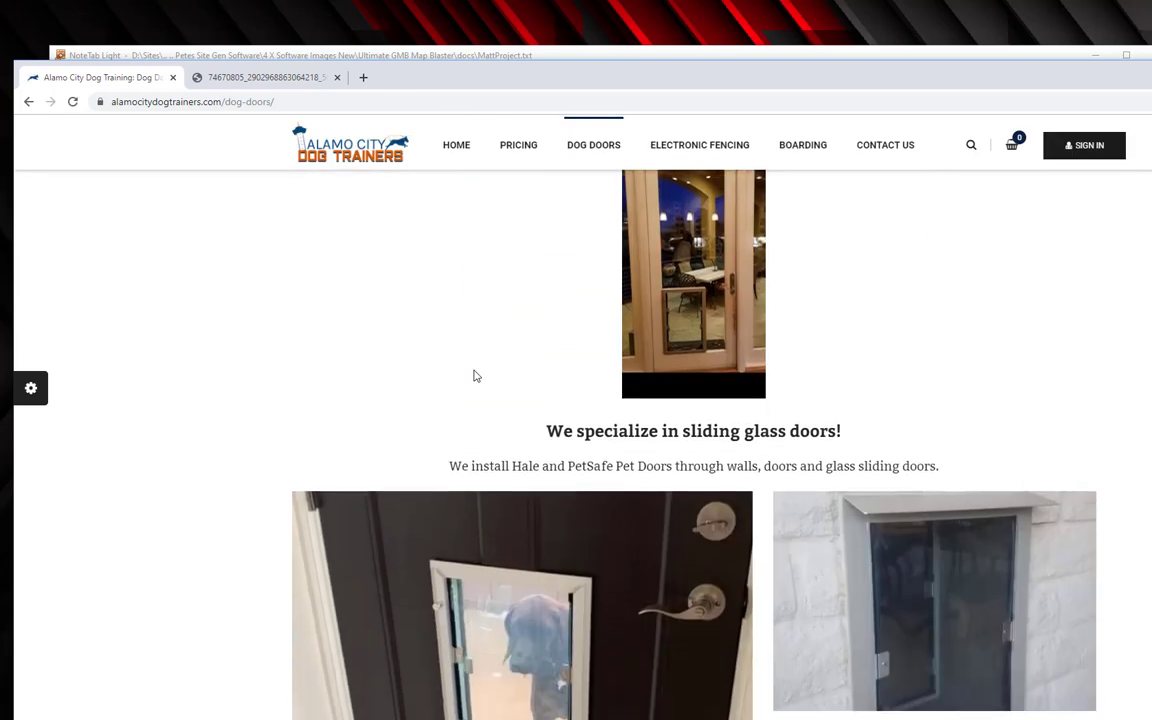
click(795, 150)
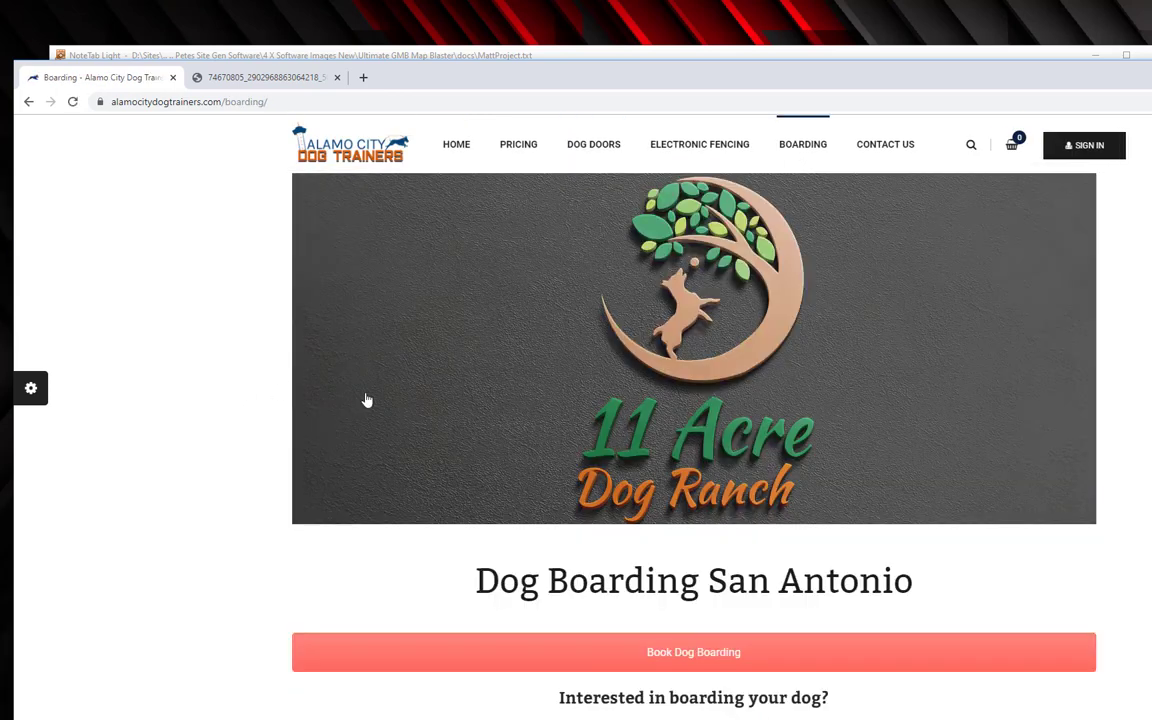
right_click(483, 372)
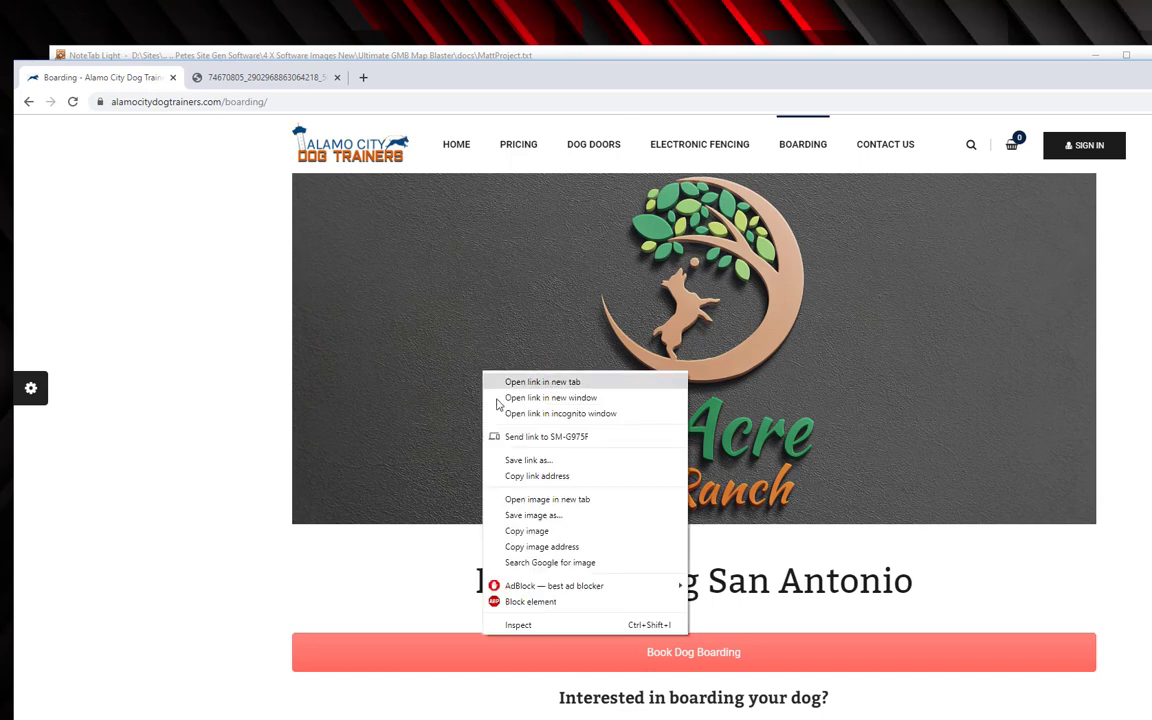
click(549, 547)
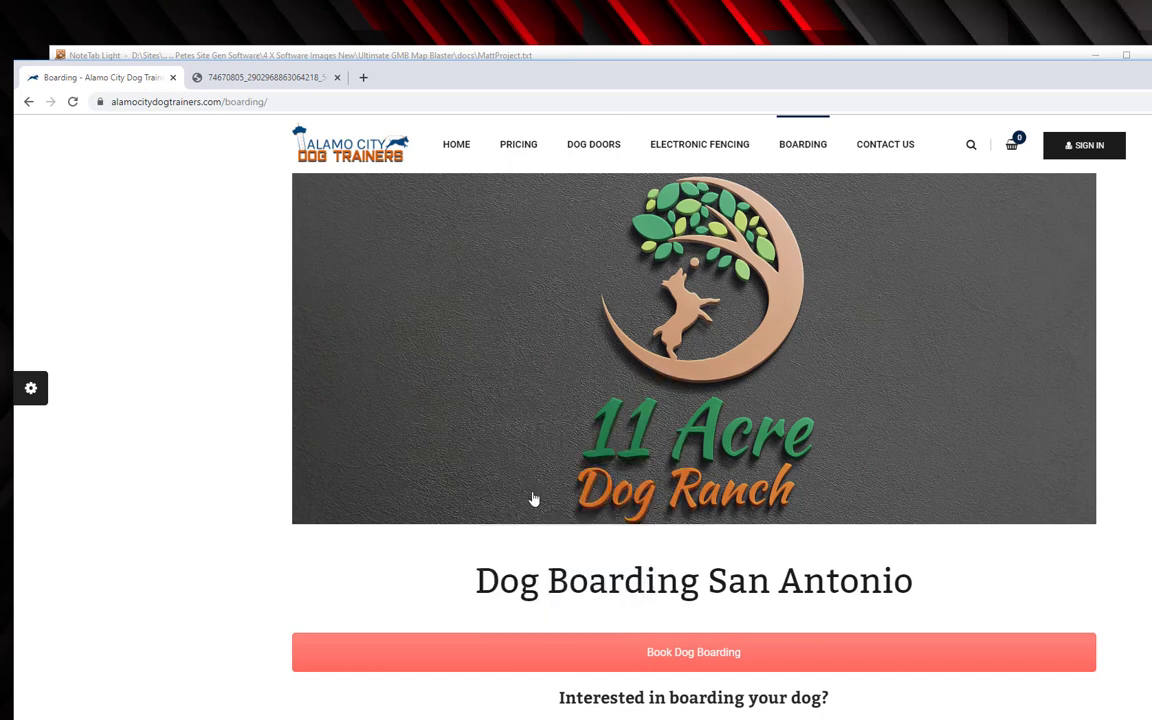
key(alt+Tab)
key(ctrl+v)
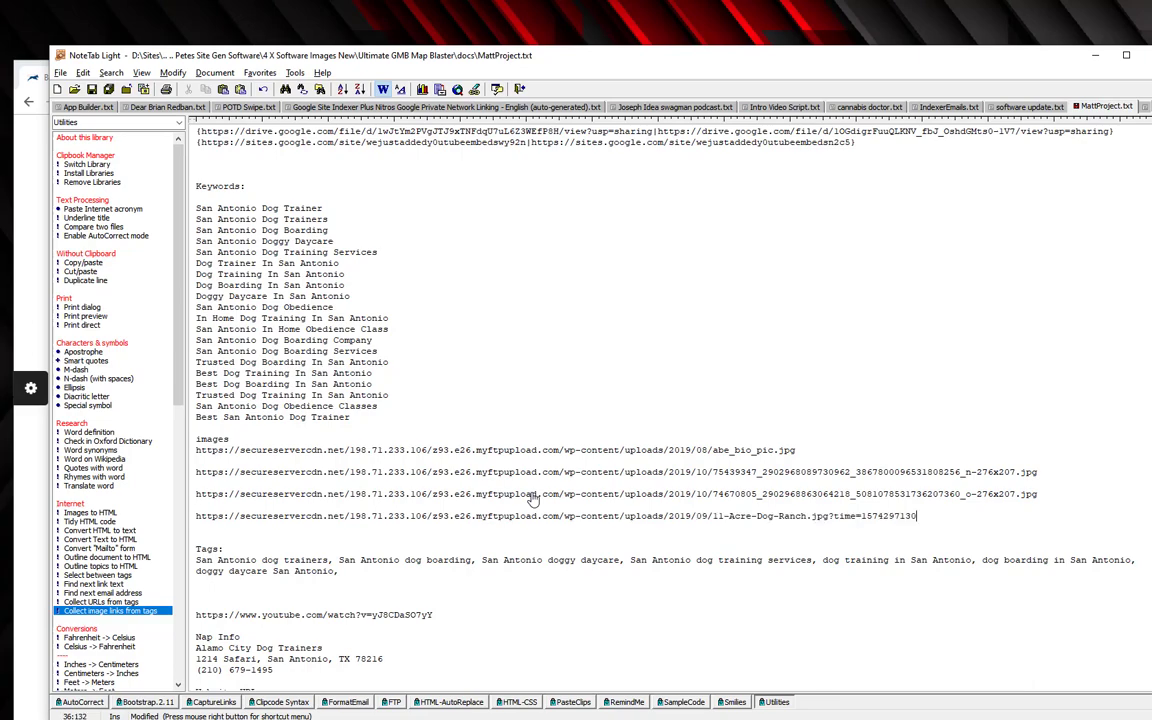
key(Return)
key(alt+Tab)
Copy the Boarding page's lower kennel stall photo address and preview it in the second tab.
scroll(533, 505, down, 15)
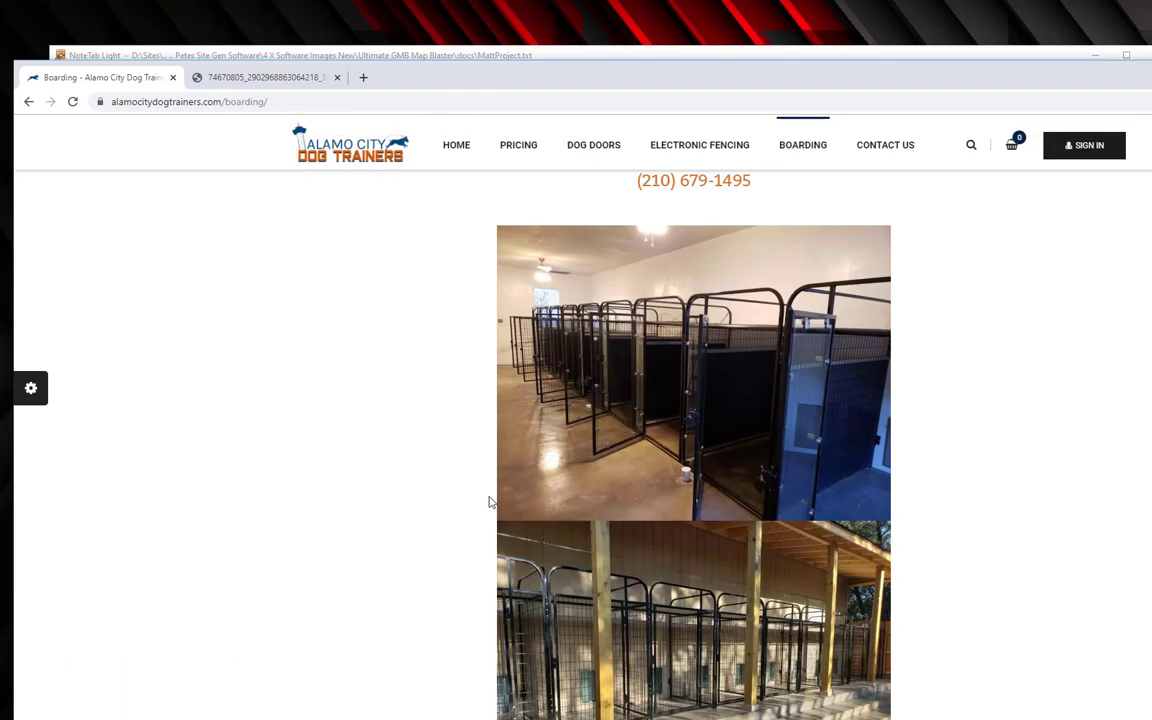
scroll(488, 510, down, 8)
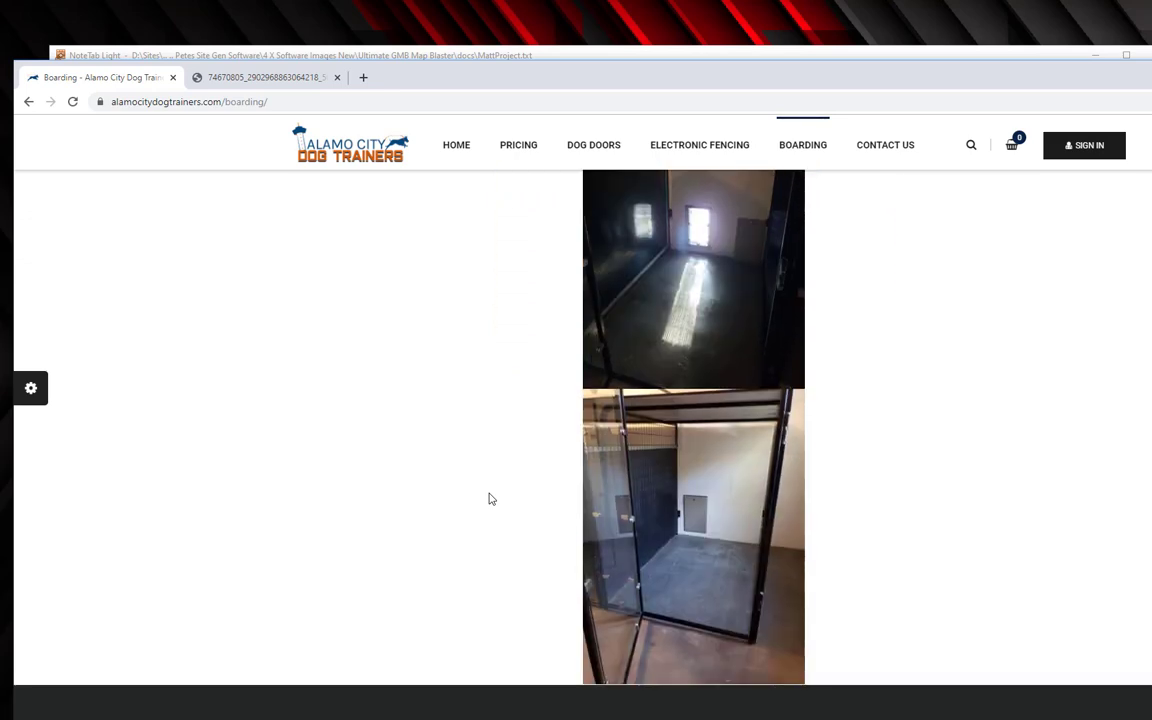
right_click(637, 505)
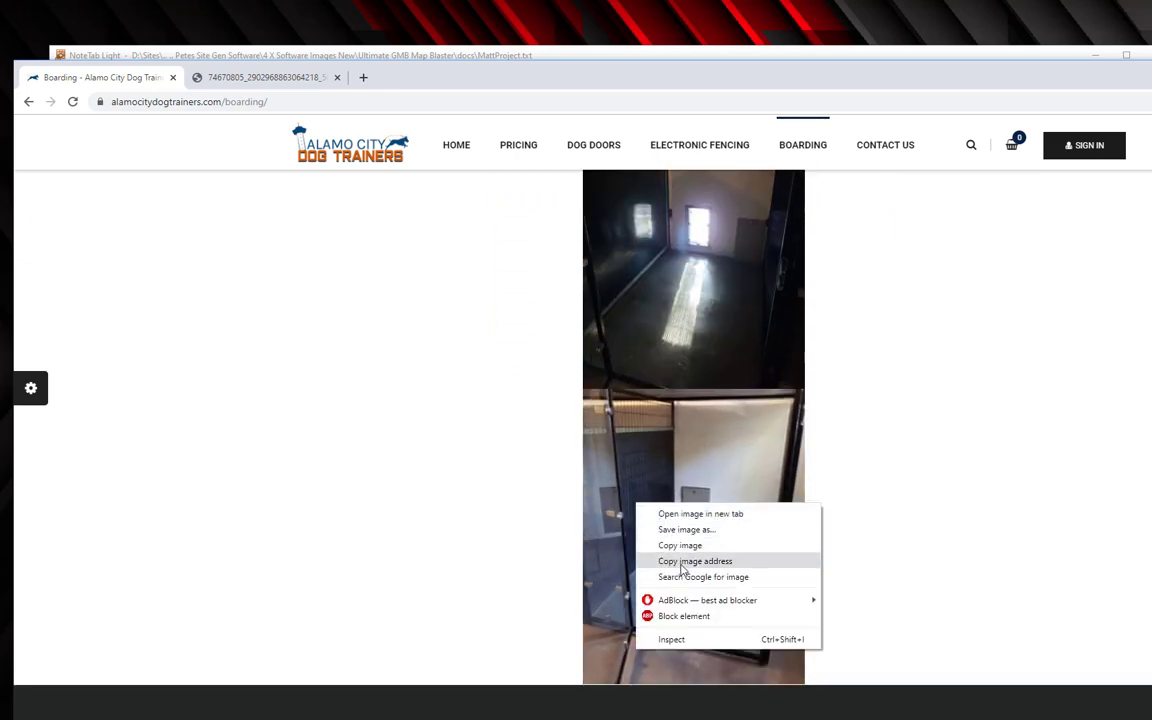
click(692, 561)
click(285, 80)
click(283, 101)
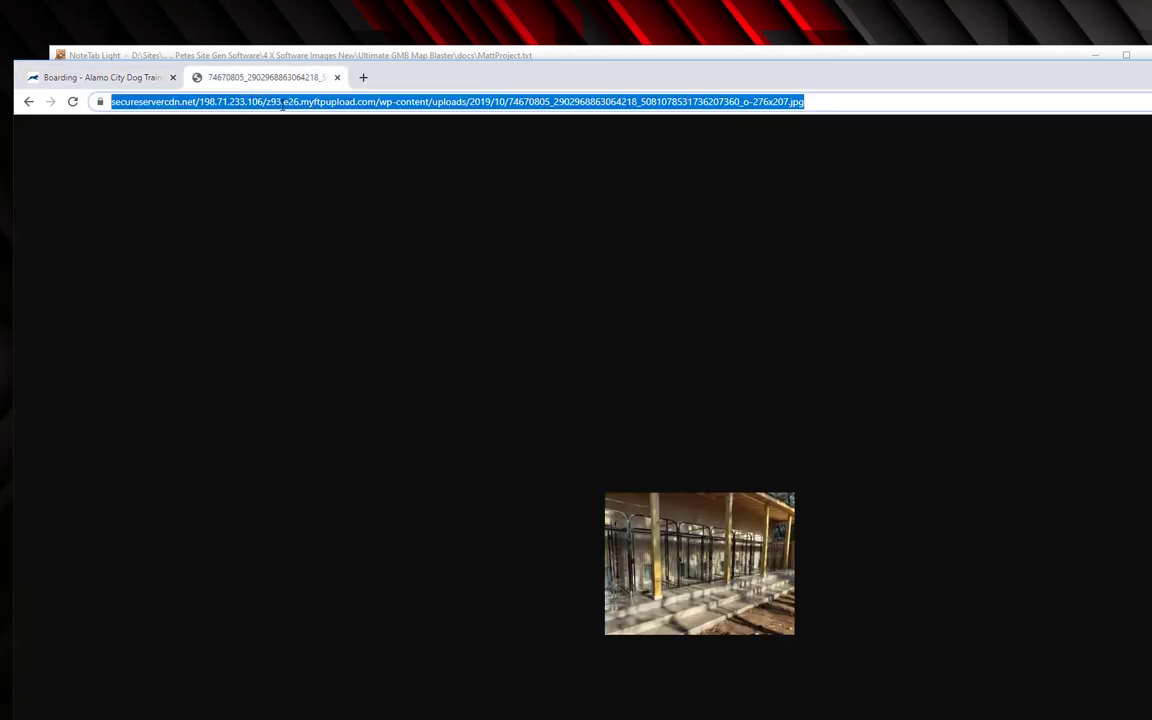
key(ctrl+v)
key(Return)
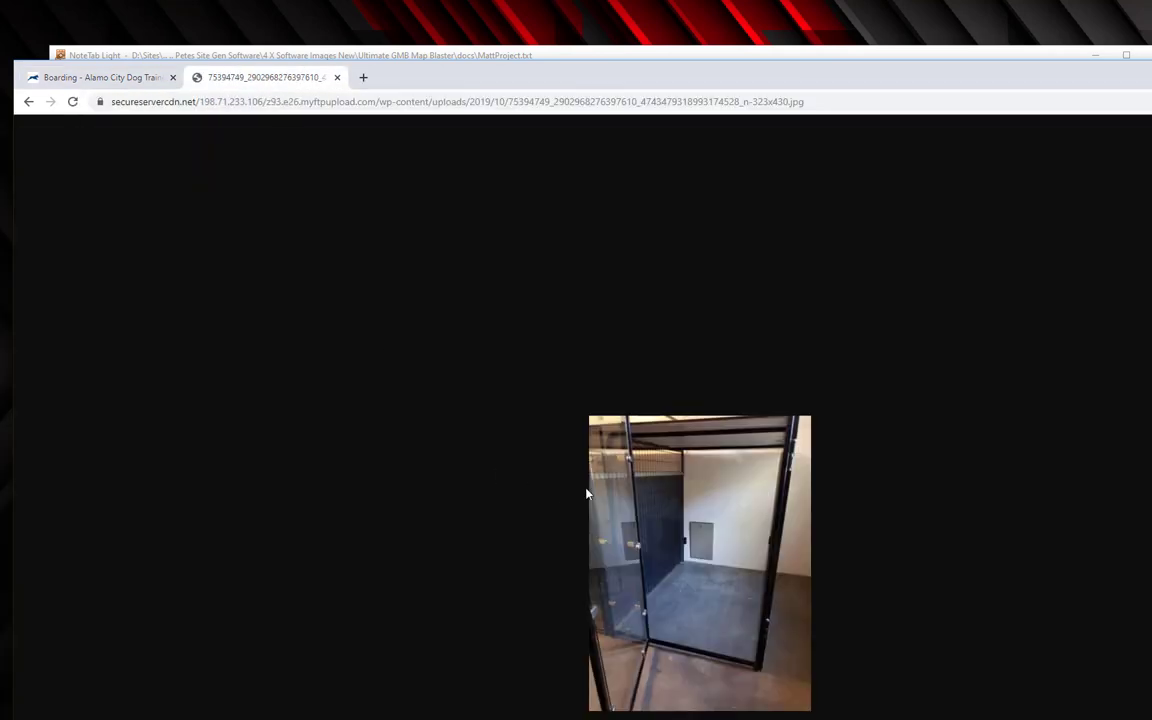
key(alt+Tab)
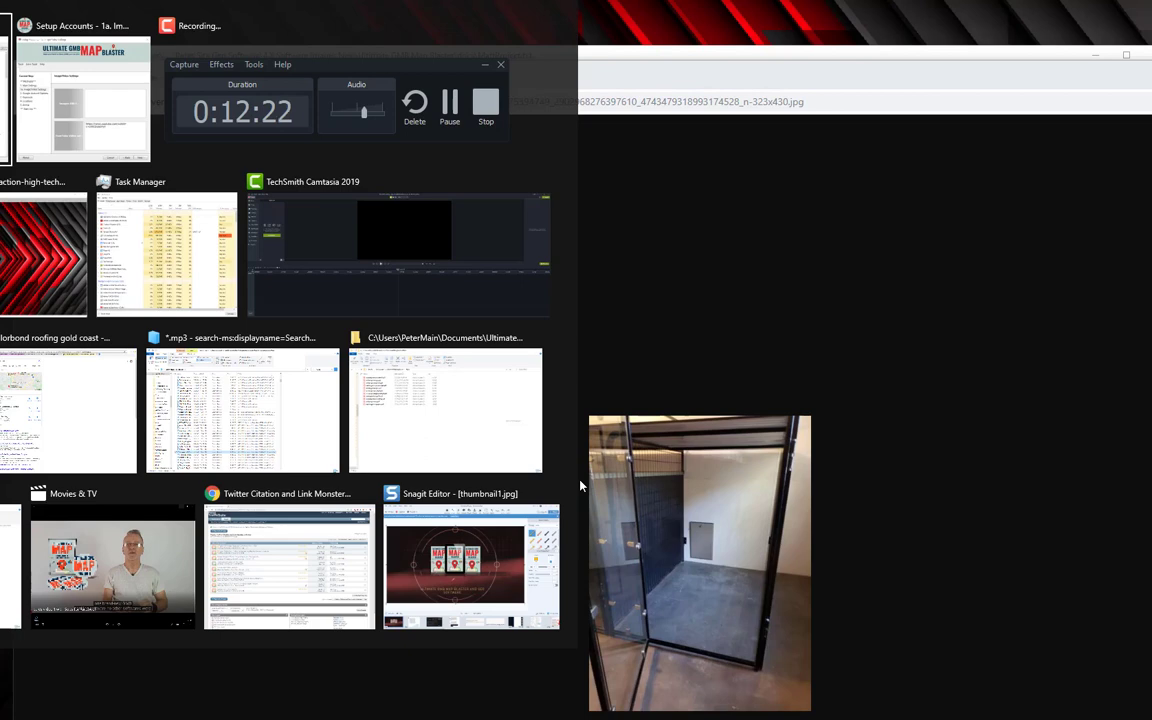
key(ctrl+v)
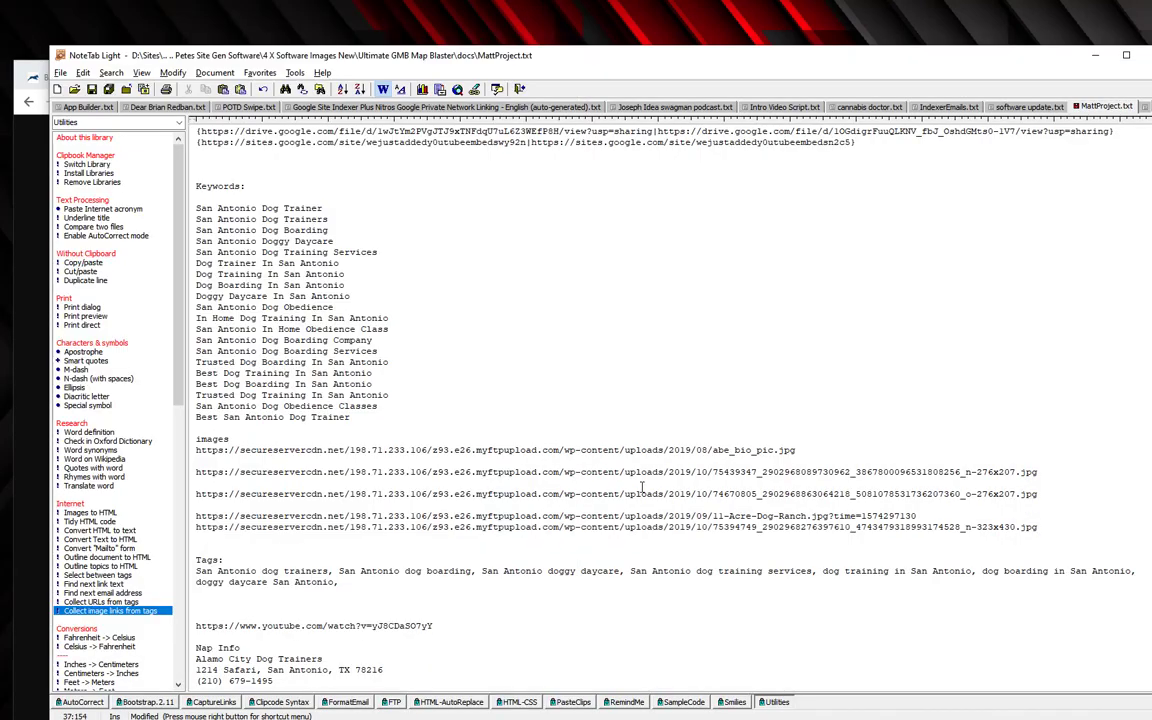
Remove blank lines so the five image URLs are consecutive, then paste them into Images URLs.
key(Up)
key(Up)
key(Up)
key(Up)
key(Up)
key(Home)
key(BackSpace)
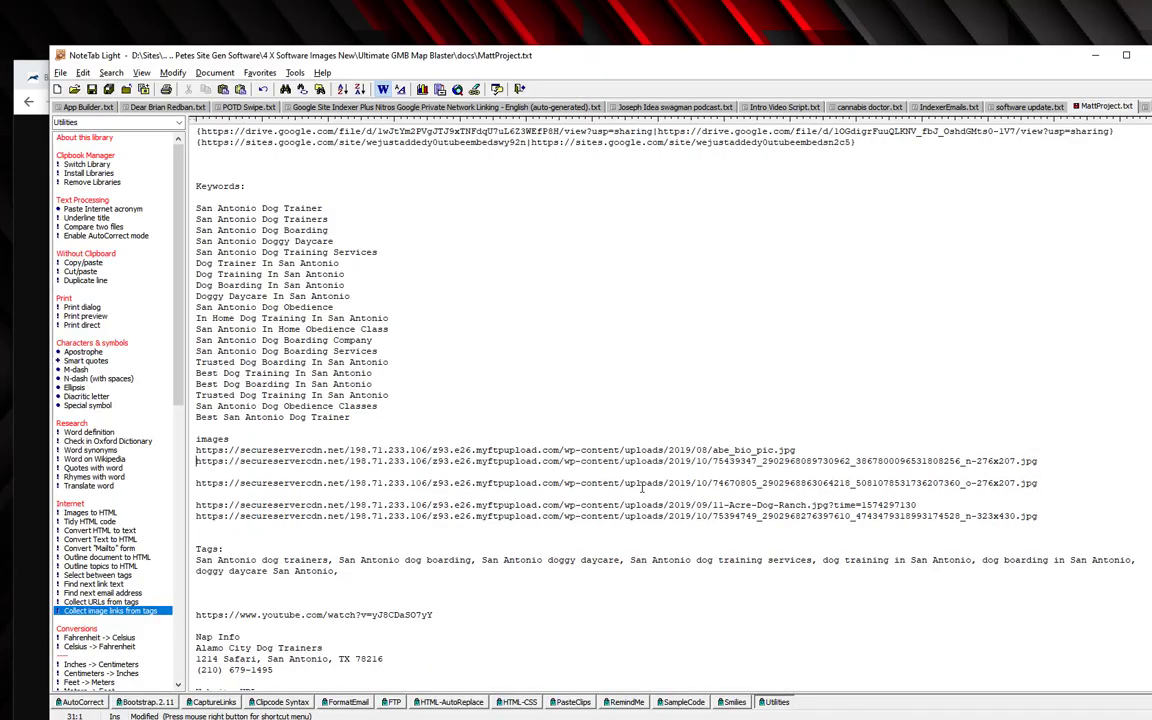
key(Down)
key(Down)
key(BackSpace)
key(Down)
key(Down)
key(BackSpace)
key(Up)
key(Up)
key(Up)
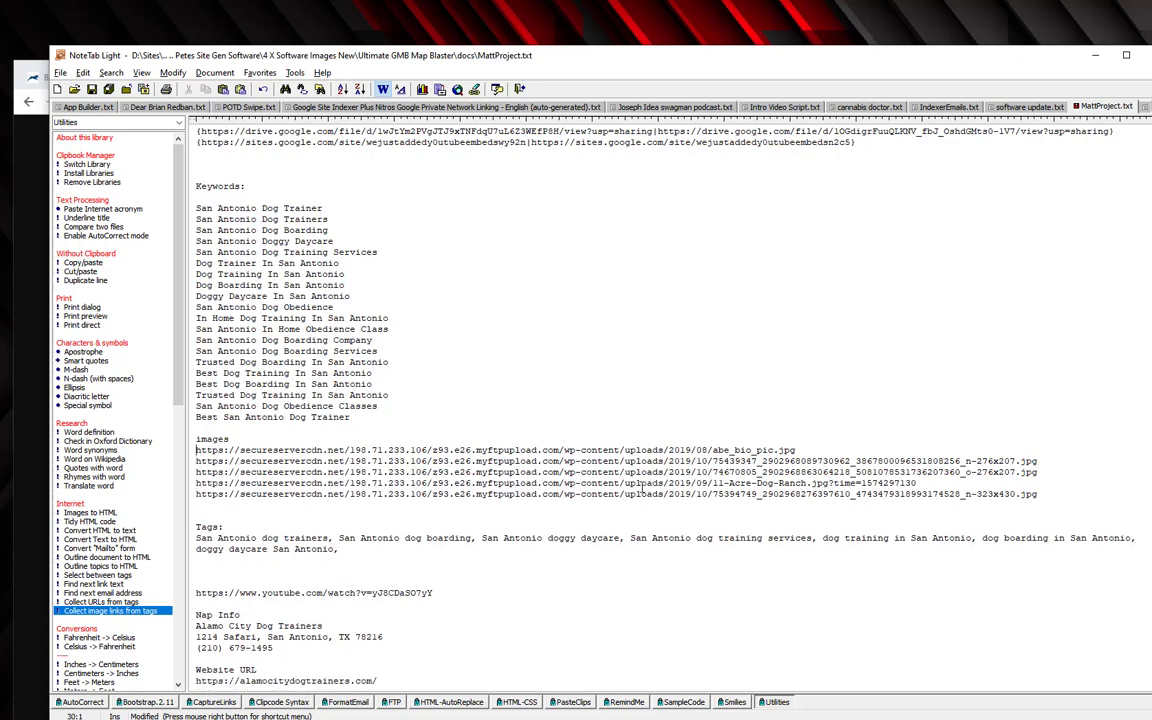
key(shift+Down)
key(shift+Down)
key(shift+Down)
key(shift+Down)
key(shift+Down)
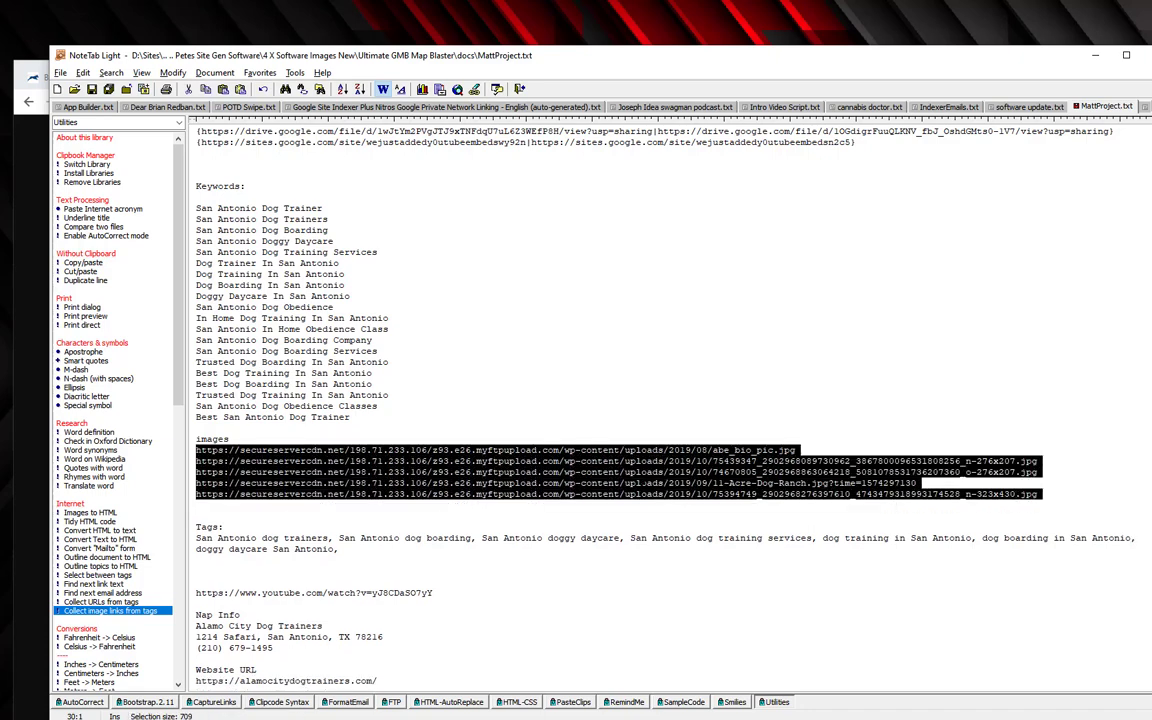
key(alt+Tab)
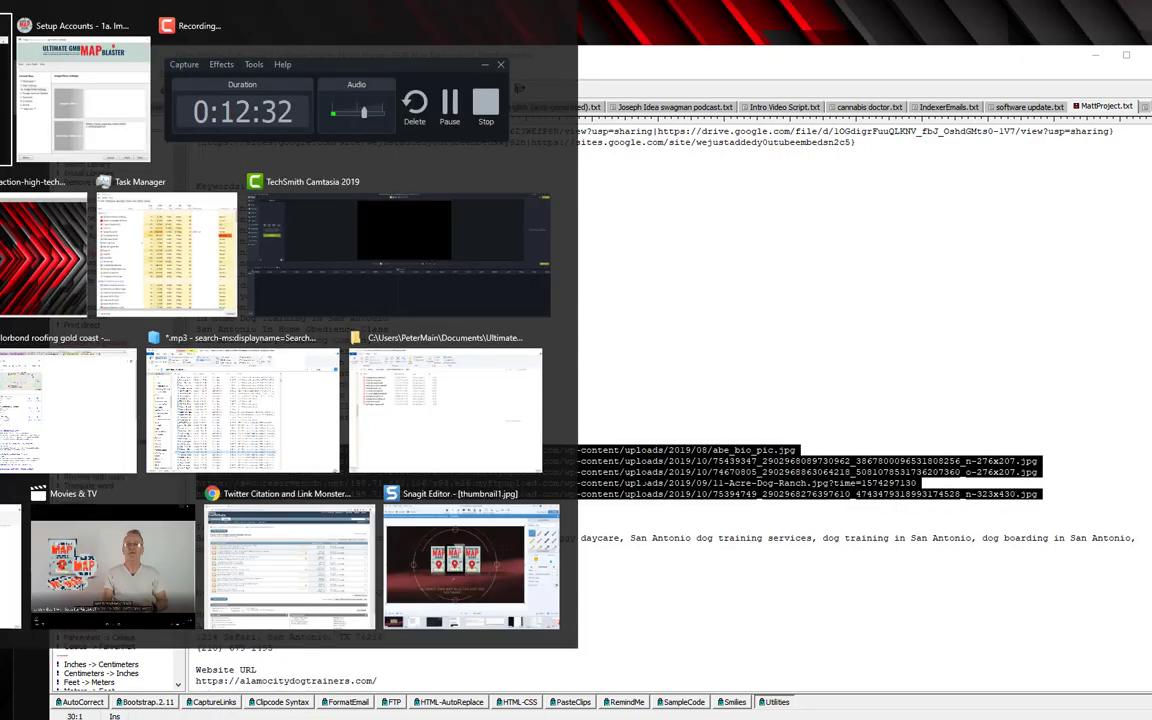
key(ctrl+v)
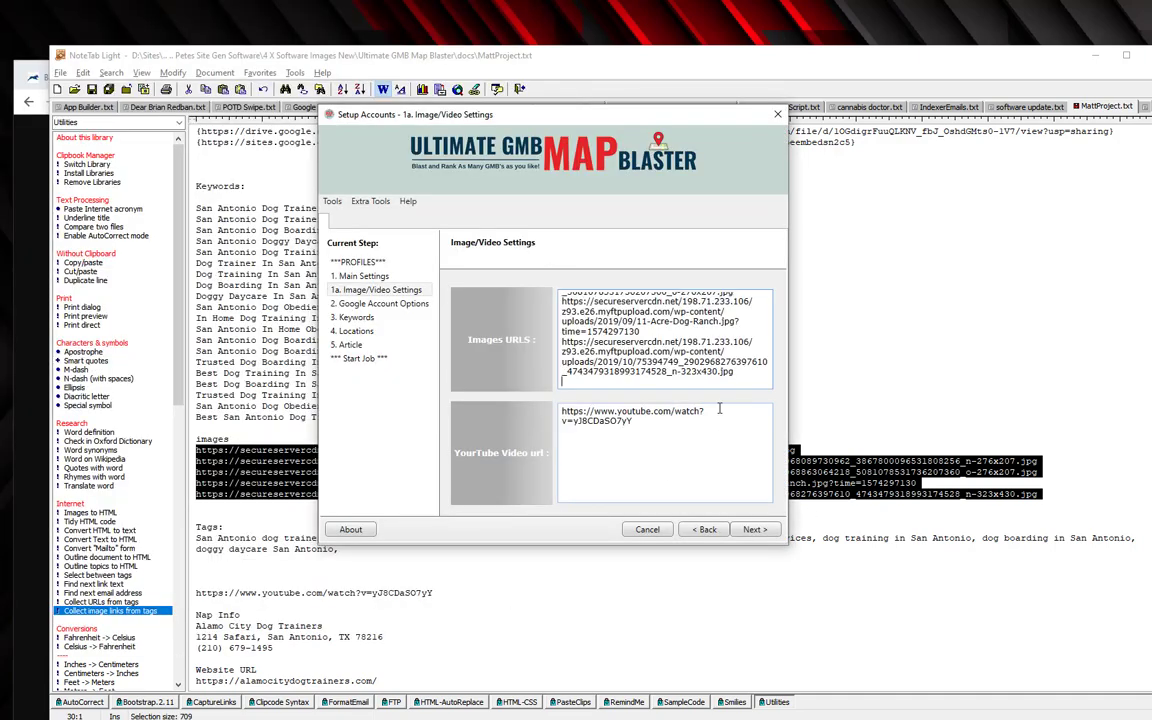
Minimise Chrome to reveal the Image/Video Settings step and refocus the Images URLs box.
key(alt+Tab)
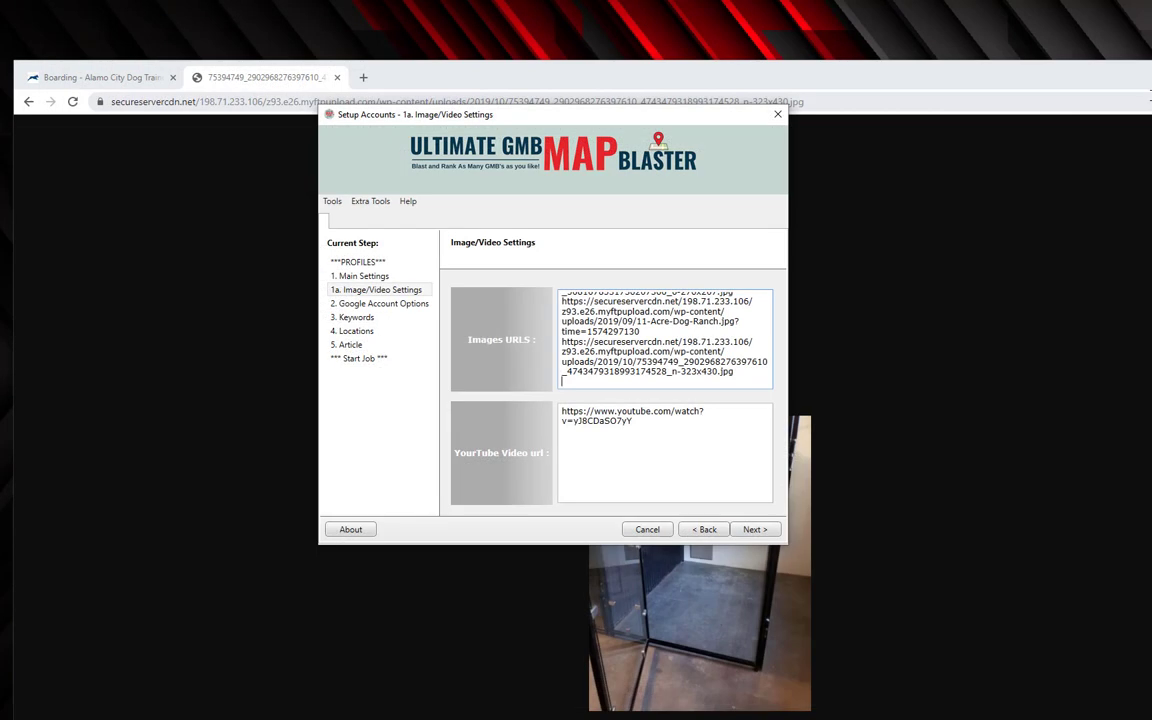
click(1068, 77)
drag(985, 84, 965, 84)
click(1035, 70)
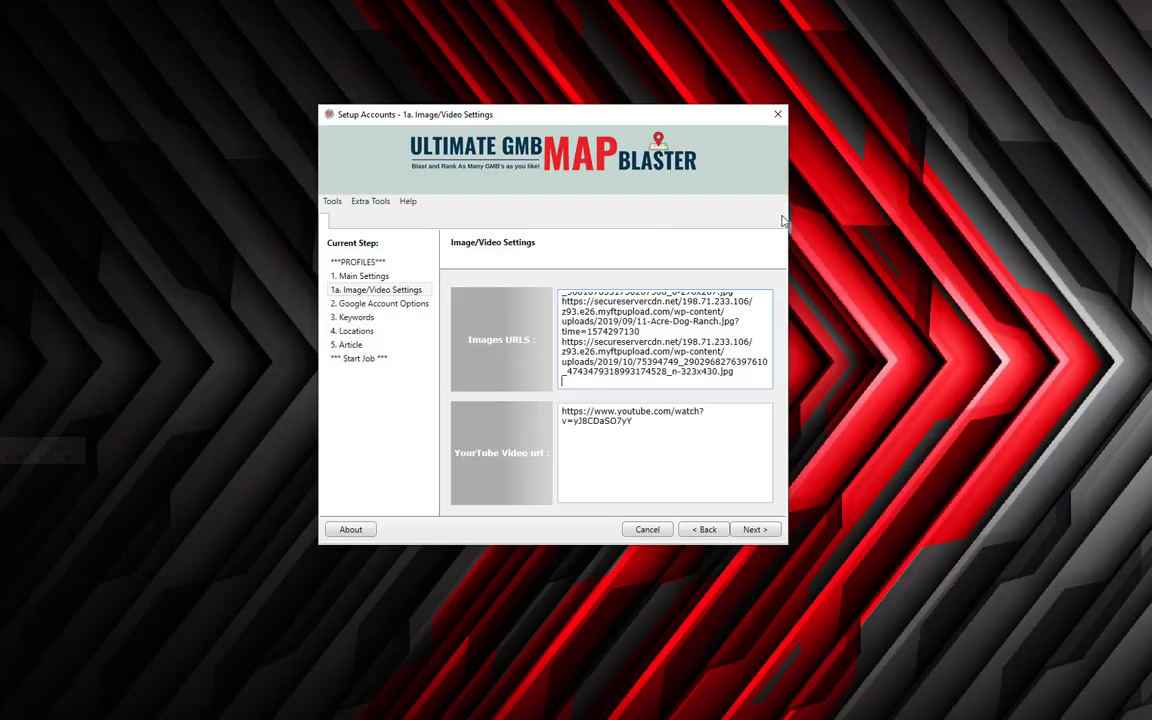
click(626, 471)
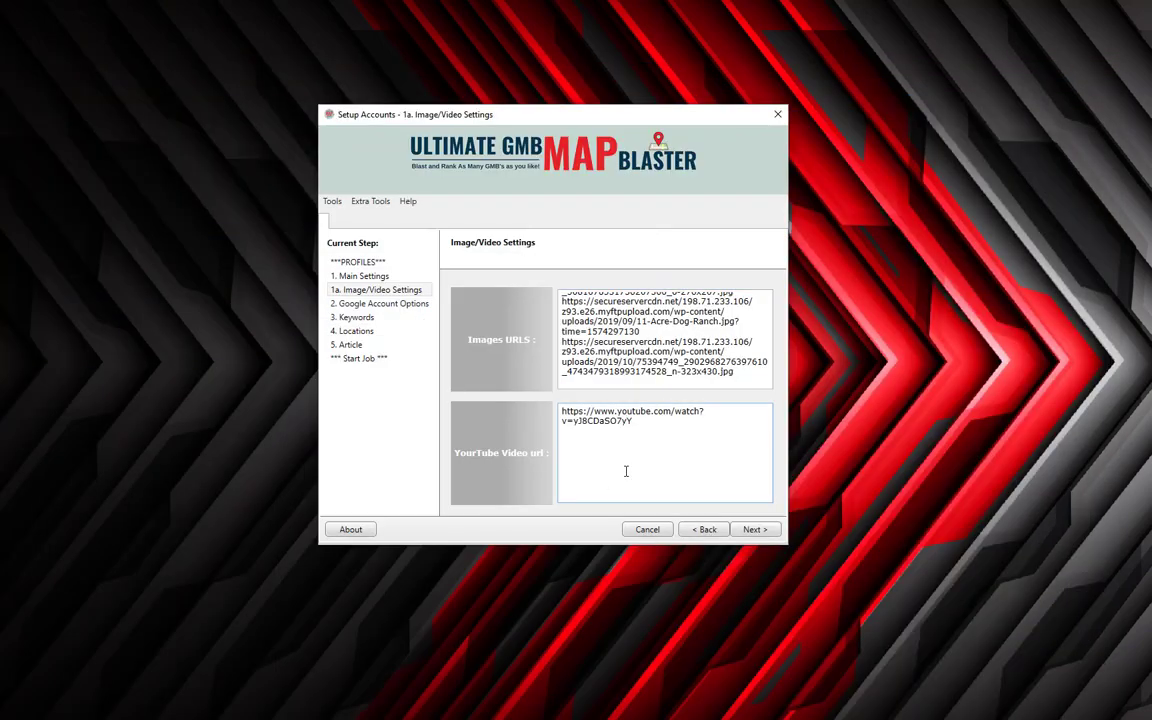
click(632, 312)
Move to Google Account Options, pick the first available account and try the new-login fields.
click(755, 530)
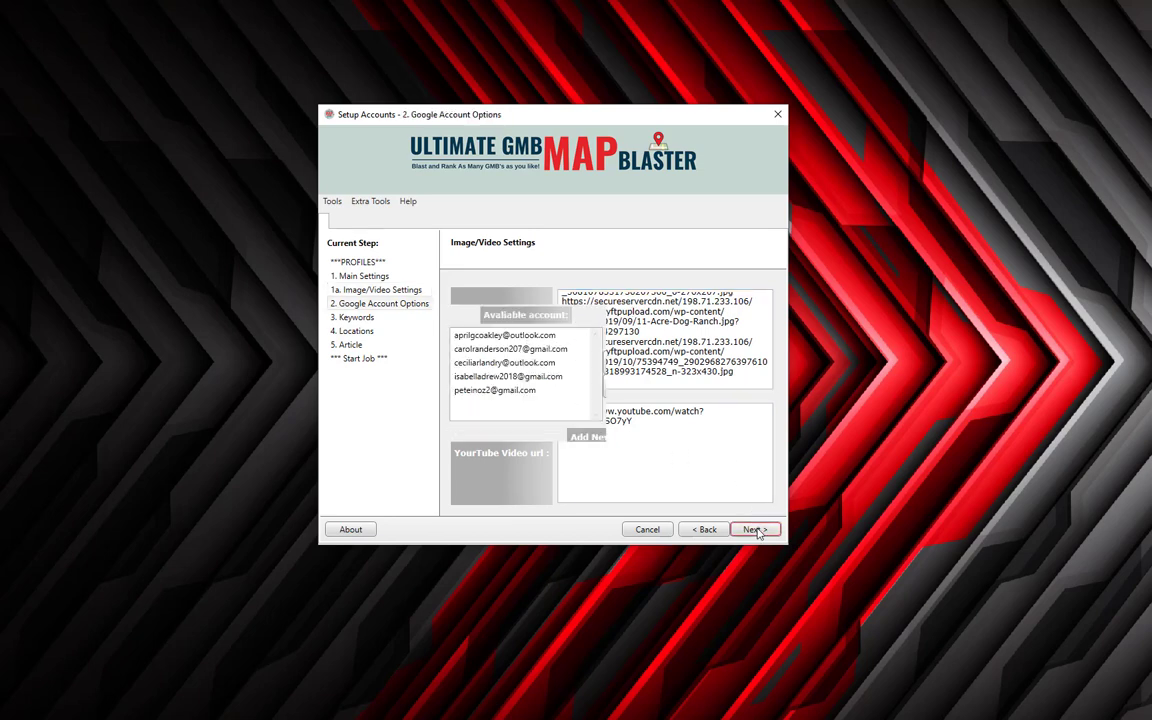
click(530, 337)
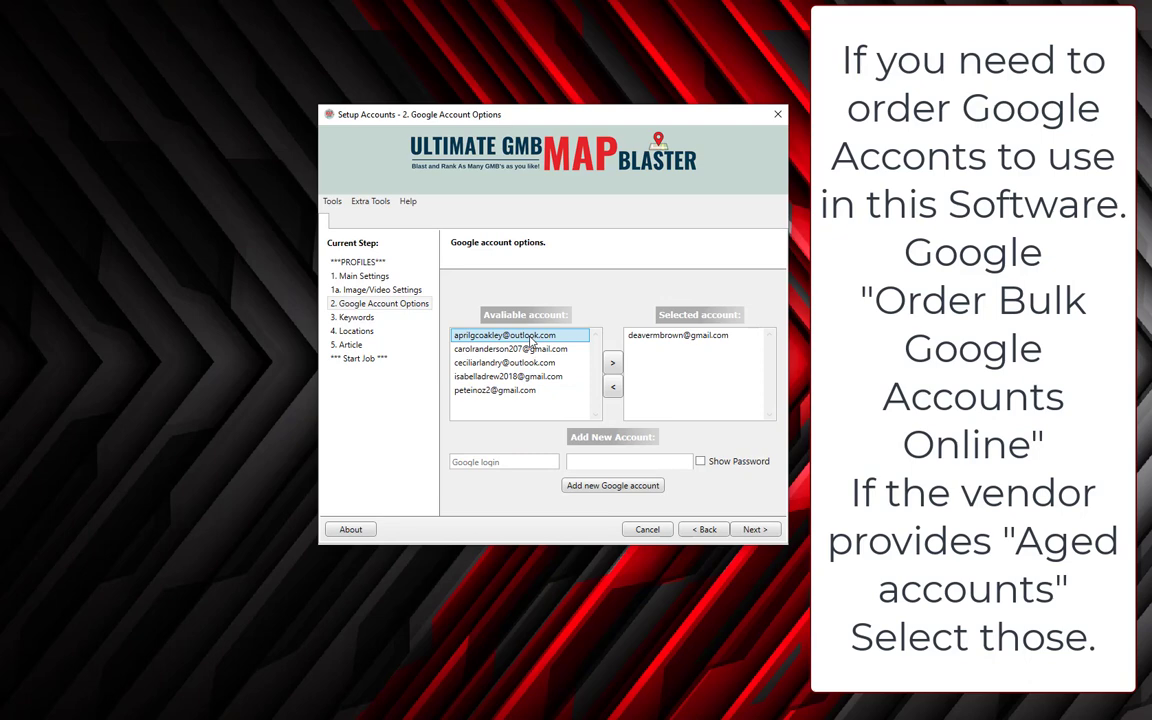
click(518, 463)
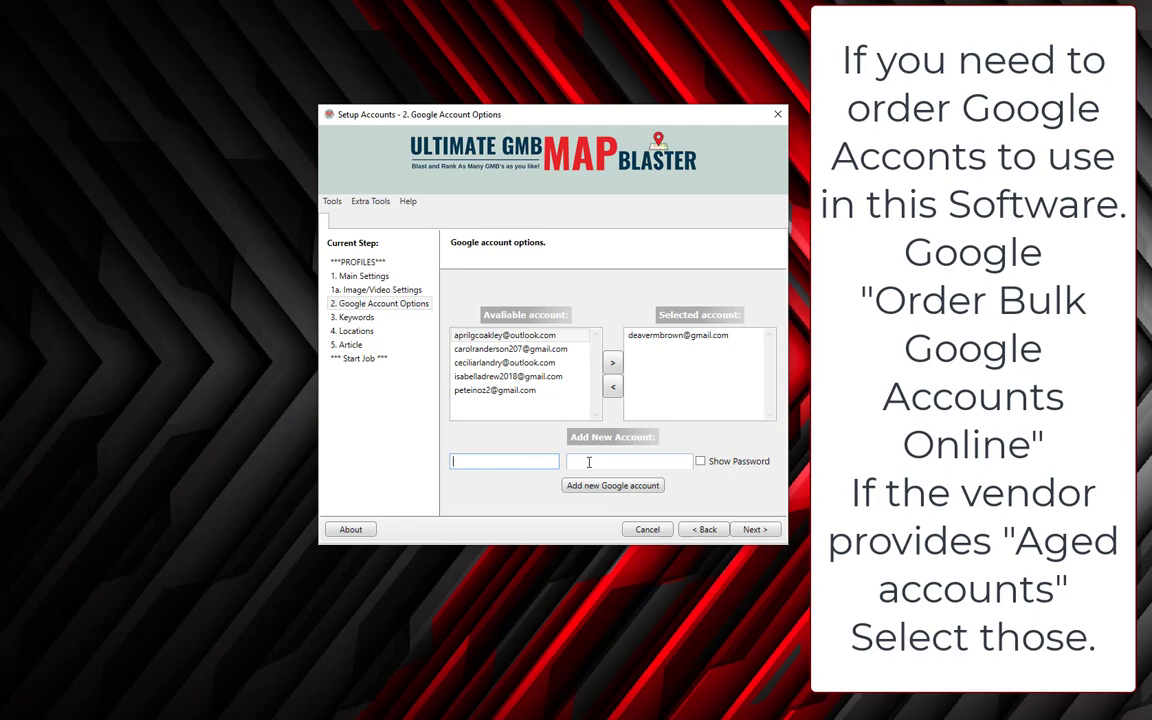
click(589, 462)
click(498, 462)
click(609, 462)
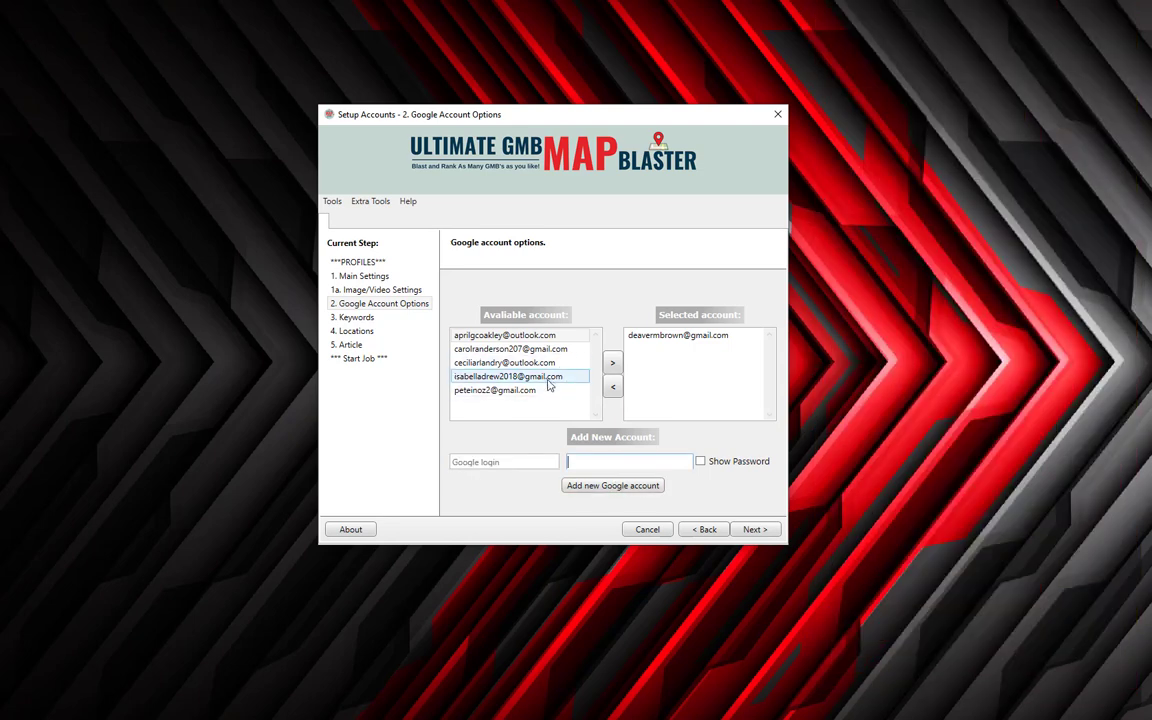
Add the second account to Selected, send it back, keep one selected account, and proceed to Keywords.
click(505, 335)
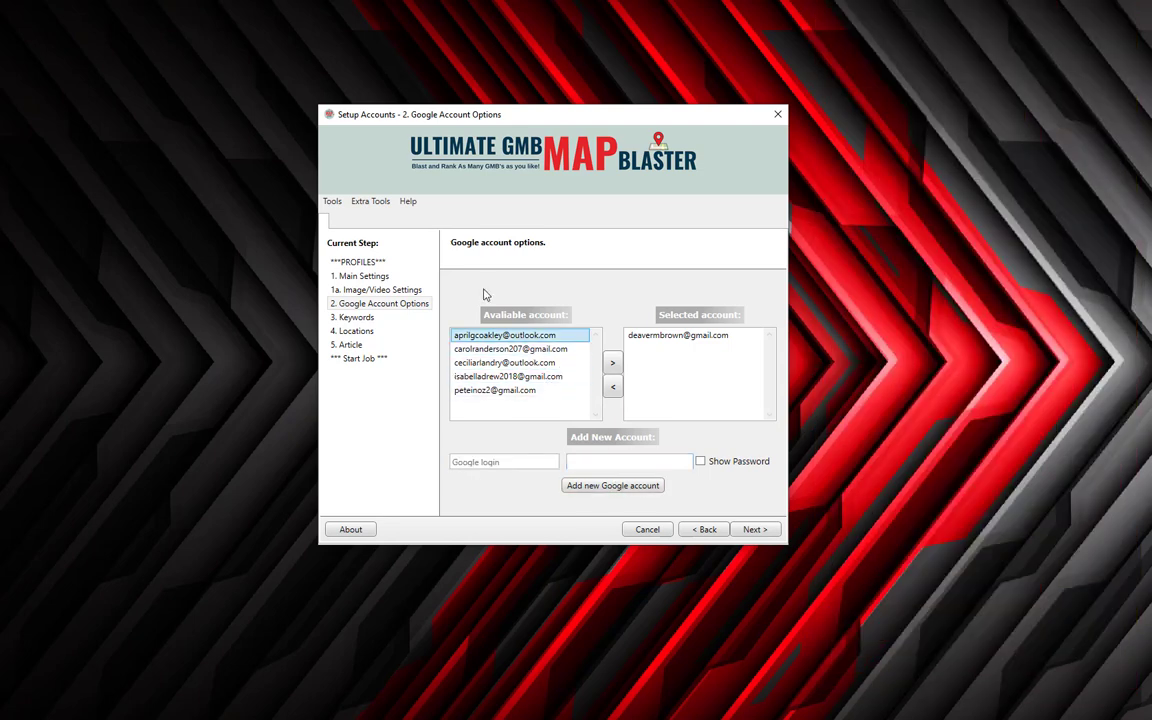
click(516, 349)
click(613, 362)
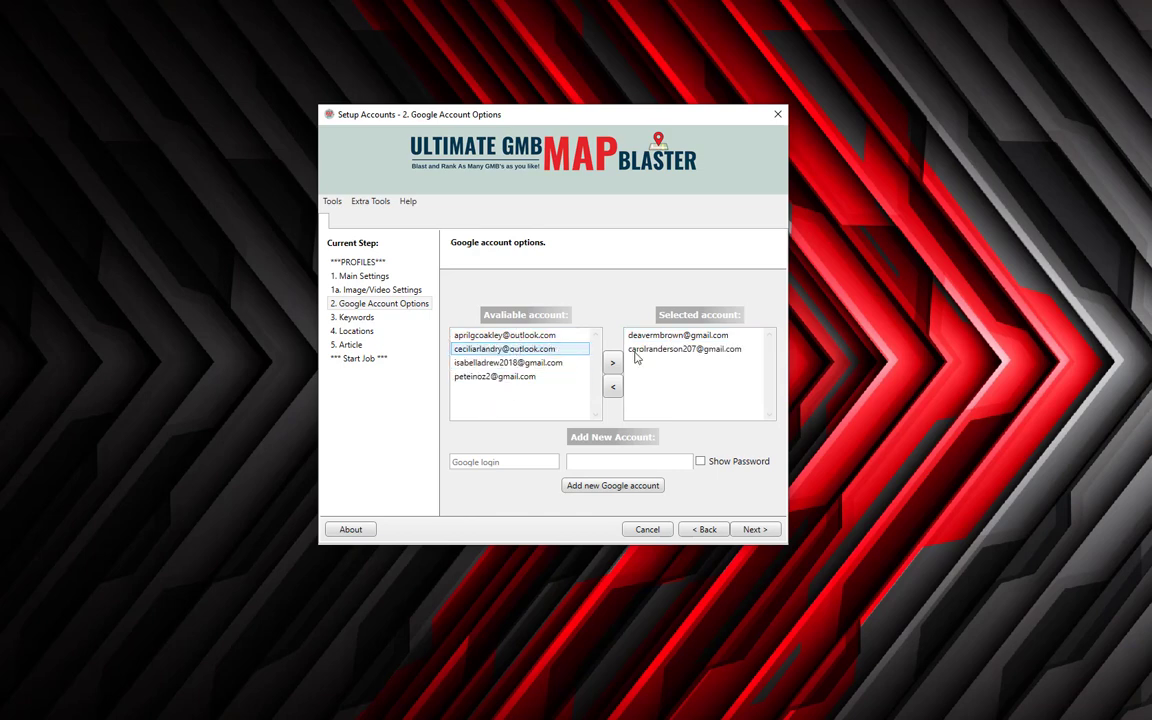
click(642, 352)
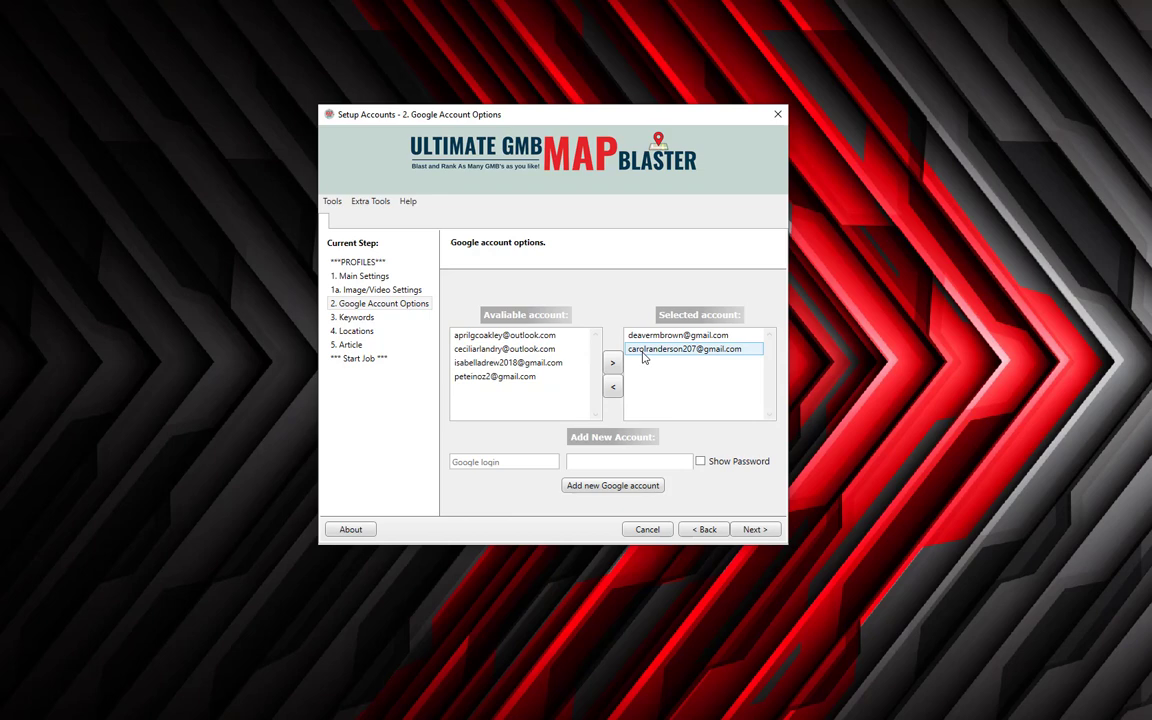
double_click(644, 352)
click(658, 337)
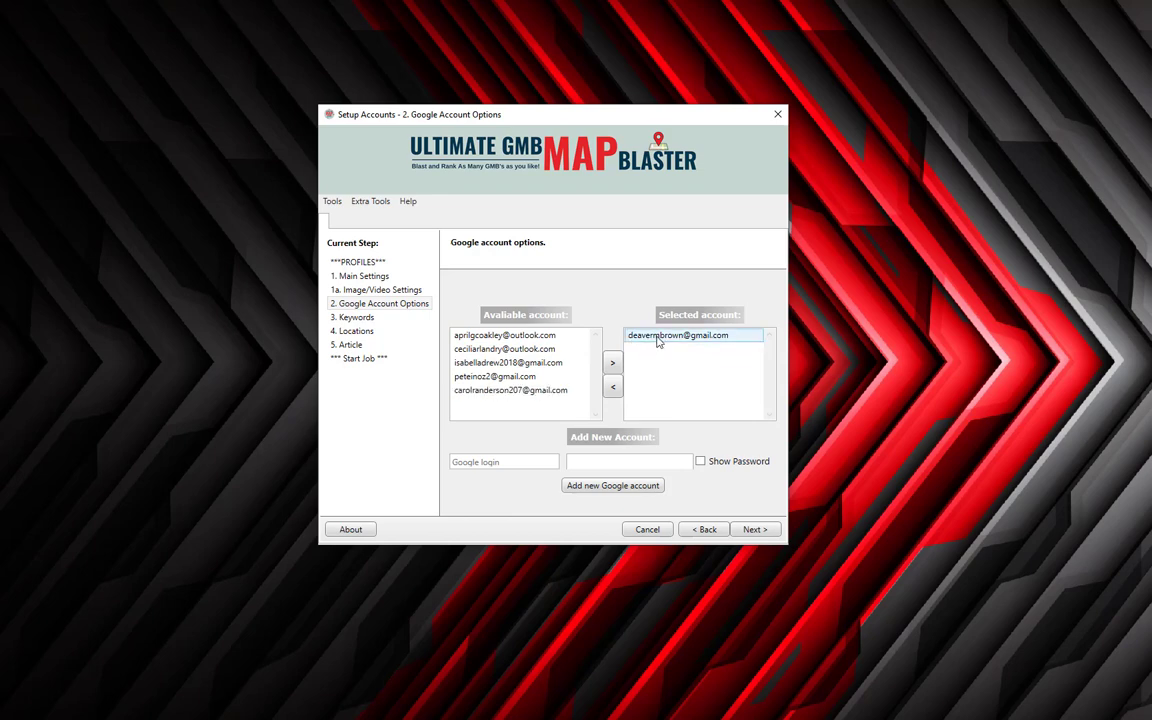
click(753, 529)
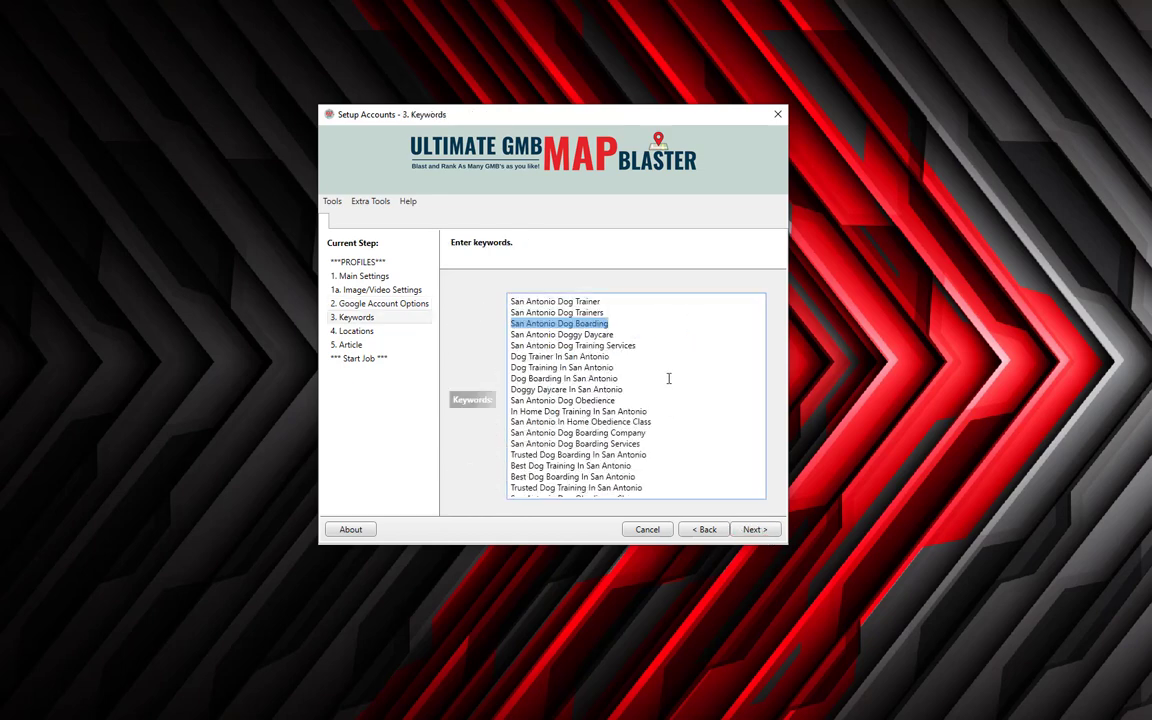
Return to Google Account Options, move the second Gmail account into Selected, and go back to Keywords.
click(647, 318)
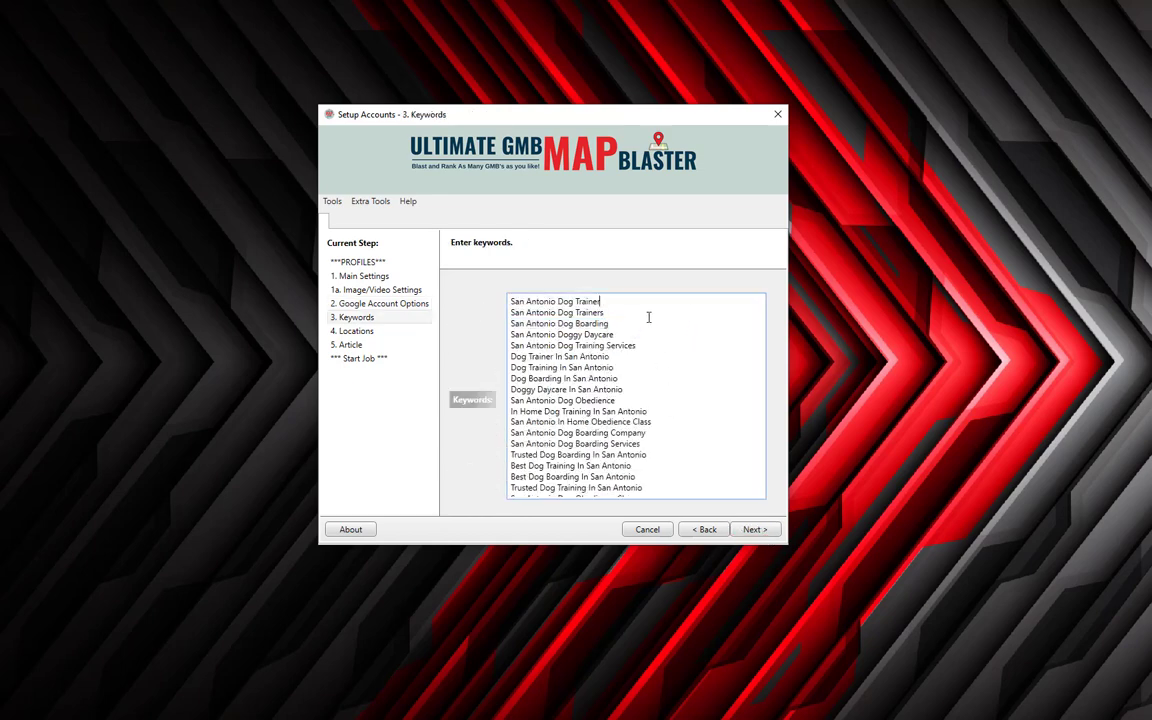
key(Down)
key(Down)
key(Down)
key(Down)
key(Down)
key(Down)
key(Down)
key(Down)
key(Down)
key(Down)
key(Down)
key(Down)
key(Down)
key(Down)
key(Down)
key(Down)
key(Down)
key(Down)
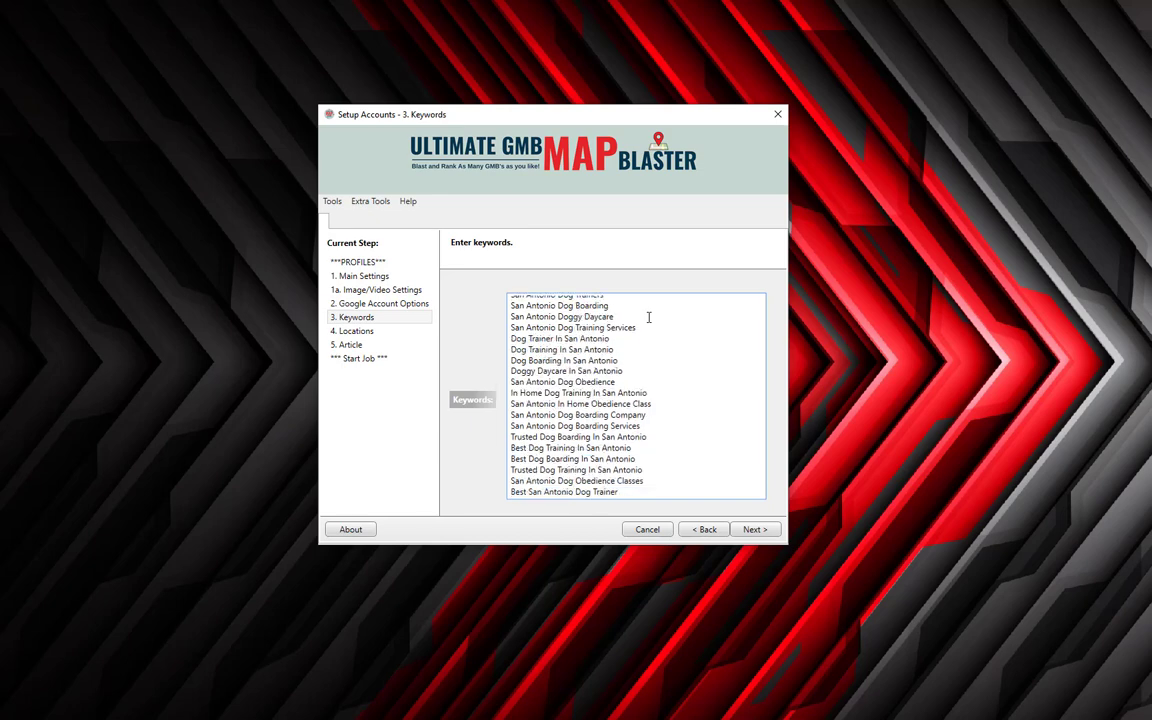
click(705, 529)
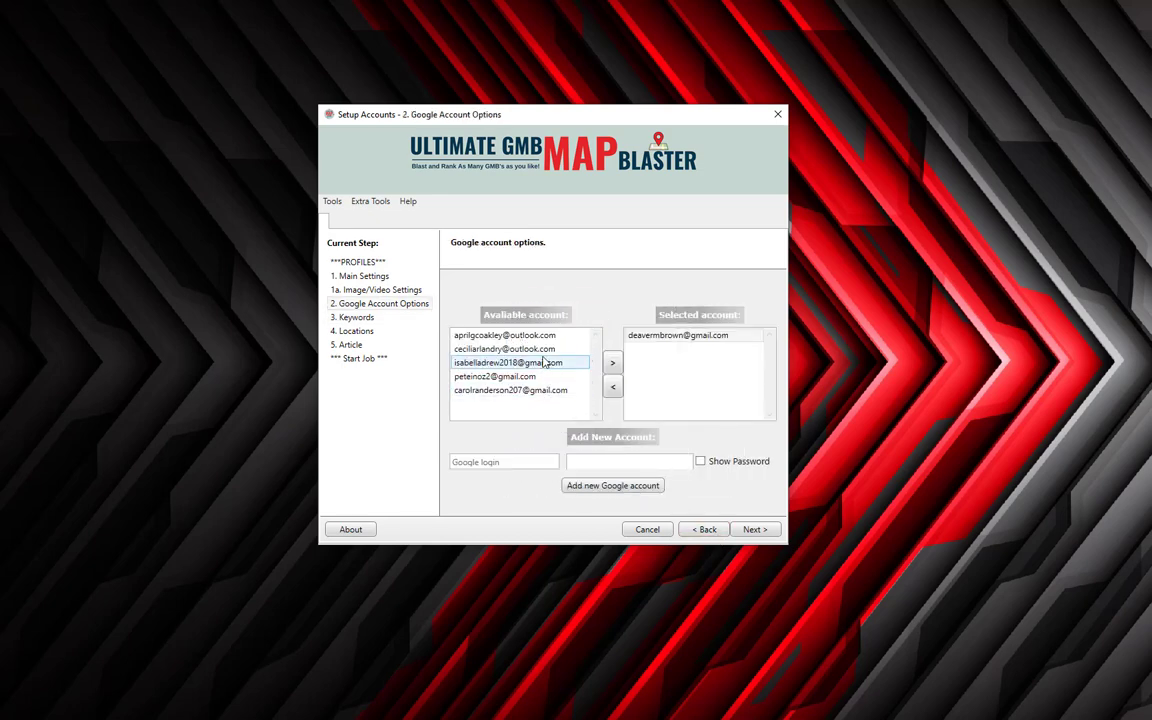
double_click(543, 363)
click(705, 349)
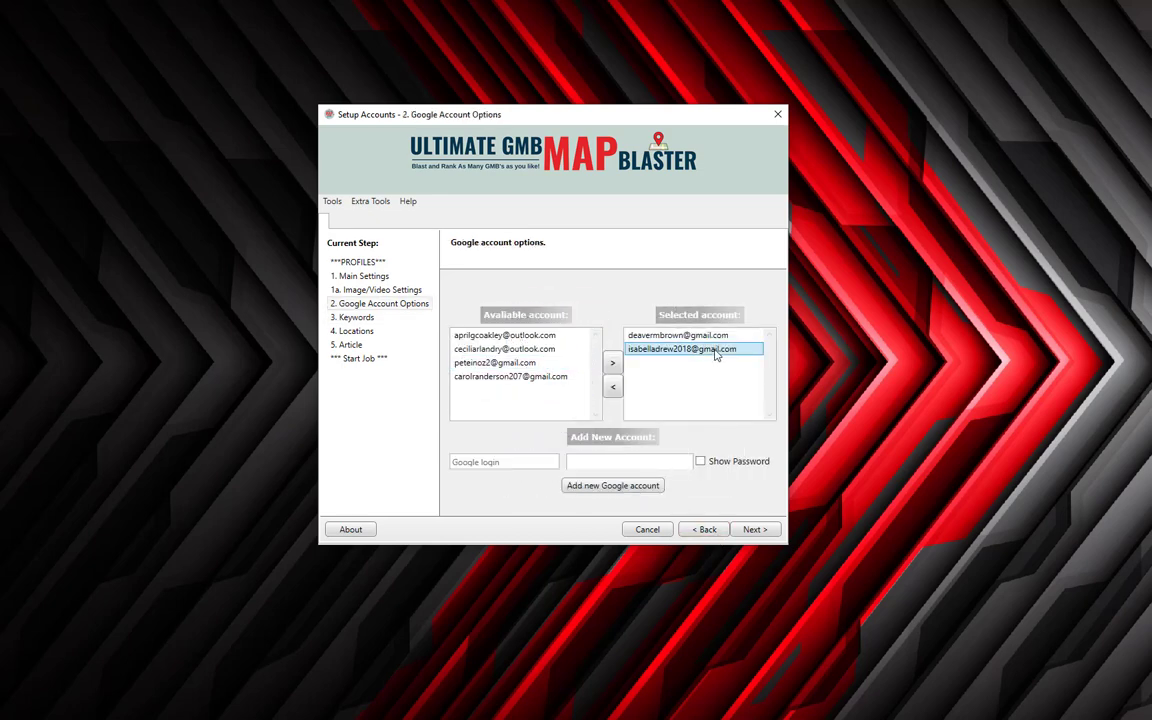
click(768, 530)
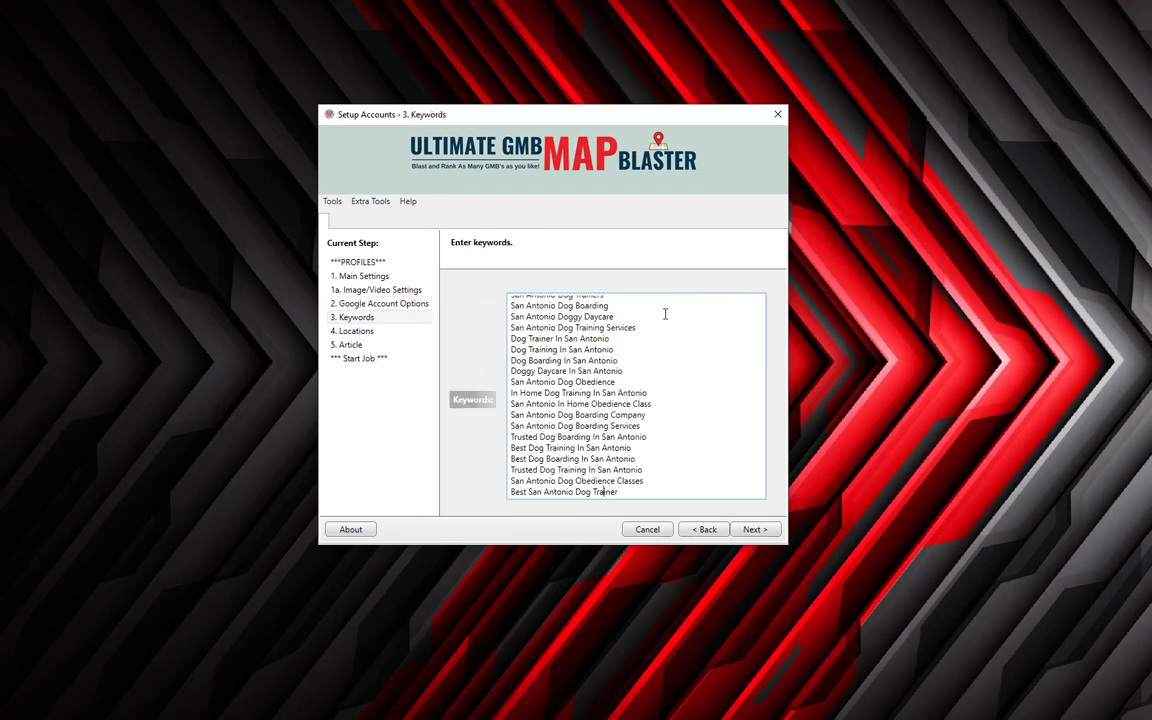
Browse the keyword list from first to last keyword, then return to Google Account Options.
scroll(665, 314, up, 1)
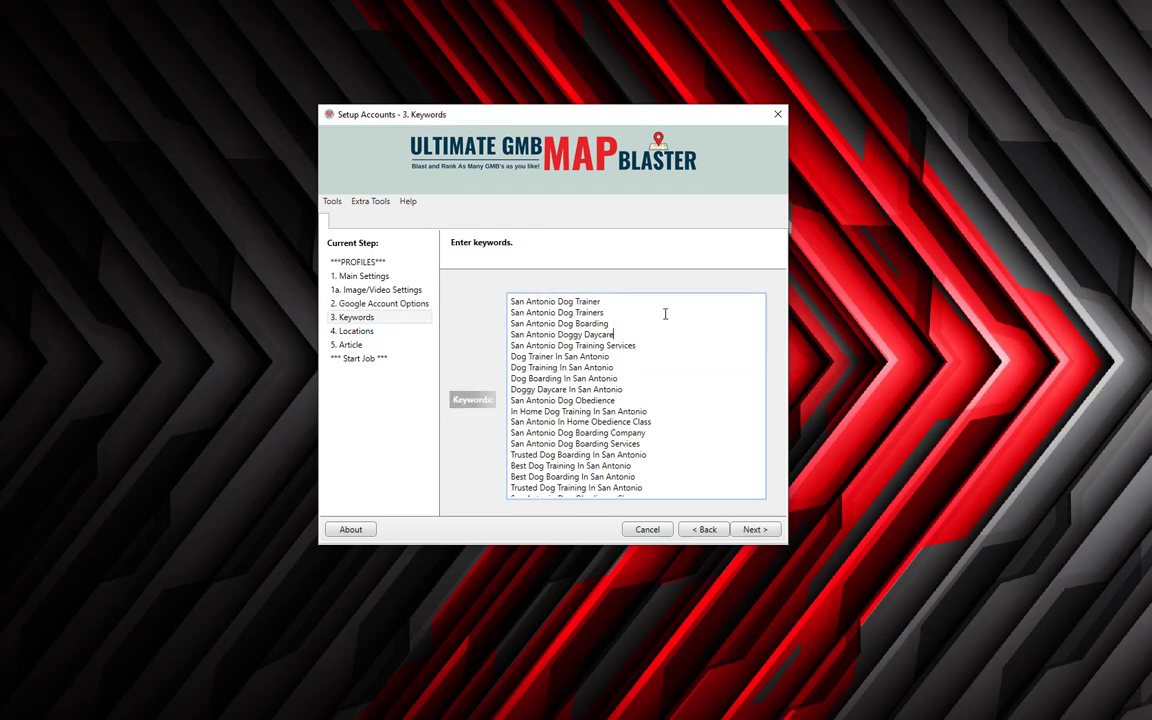
key(ctrl+End)
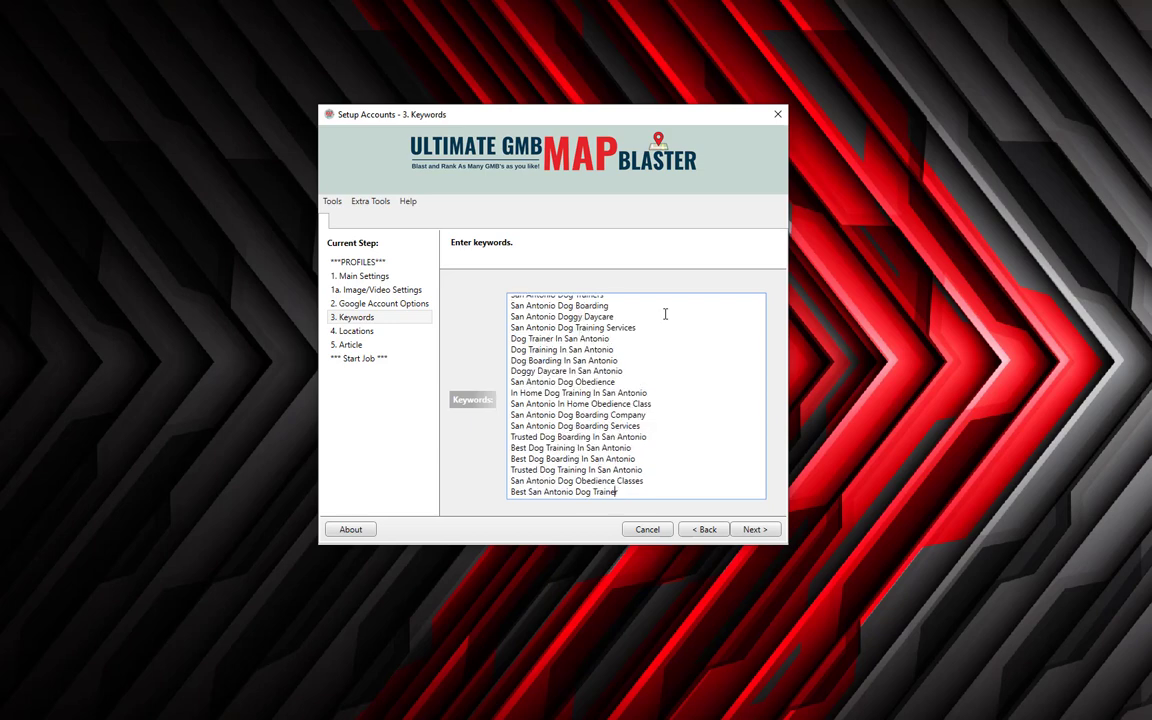
key(Page_Up)
key(Page_Up)
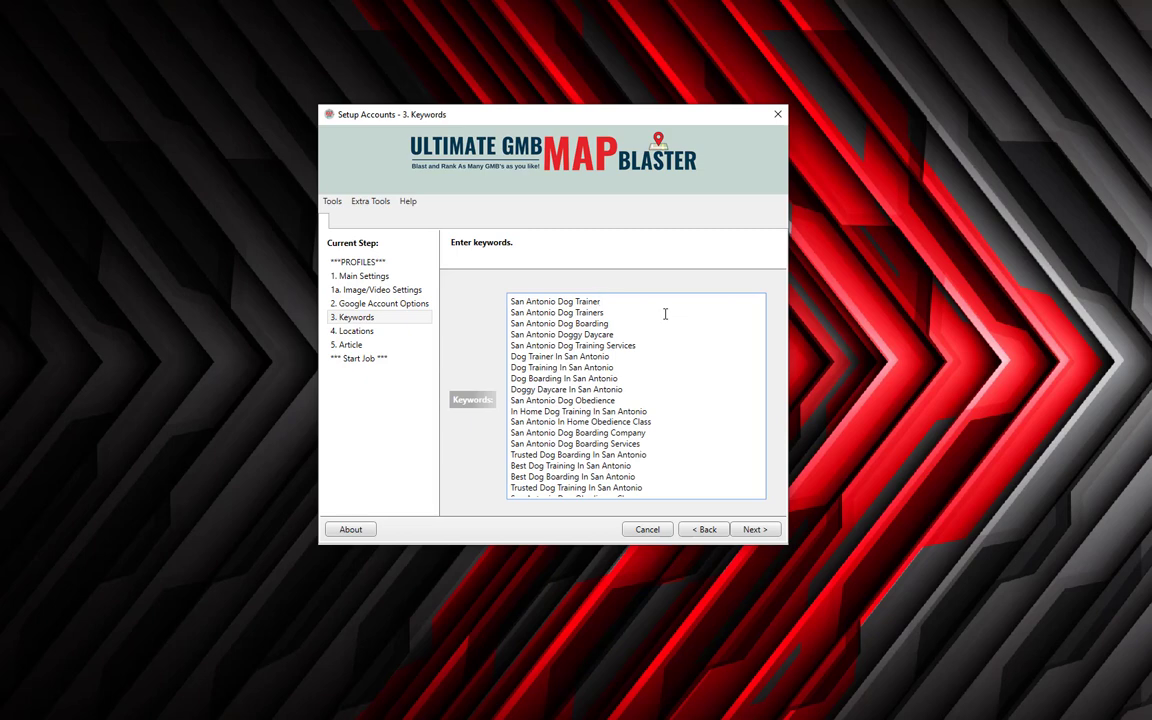
key(Page_Down)
key(Page_Down)
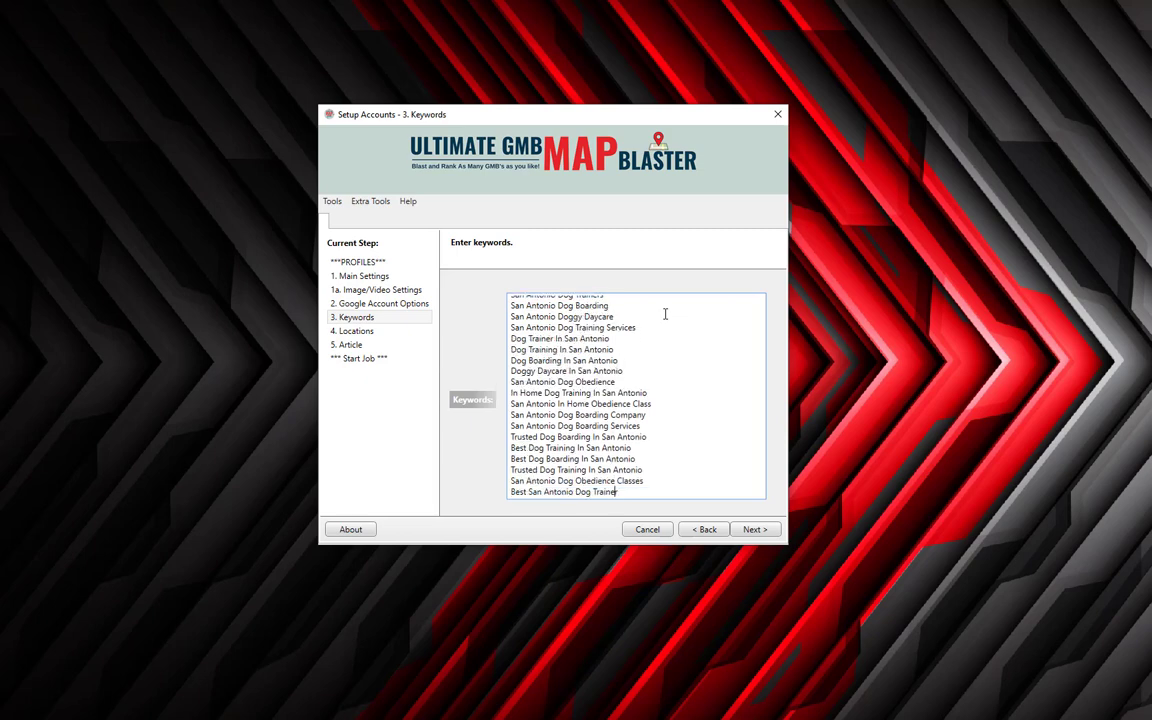
click(705, 529)
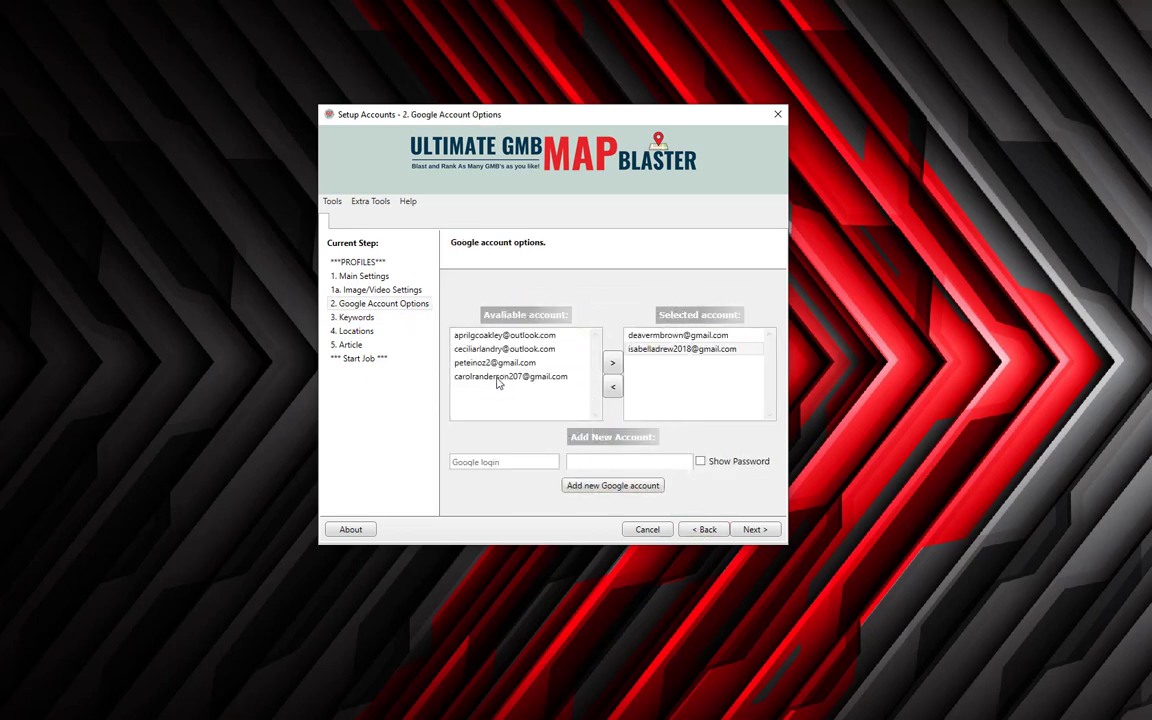
Move all the available Gmail and Outlook accounts into the profile's Selected list.
click(492, 365)
double_click(492, 365)
double_click(495, 366)
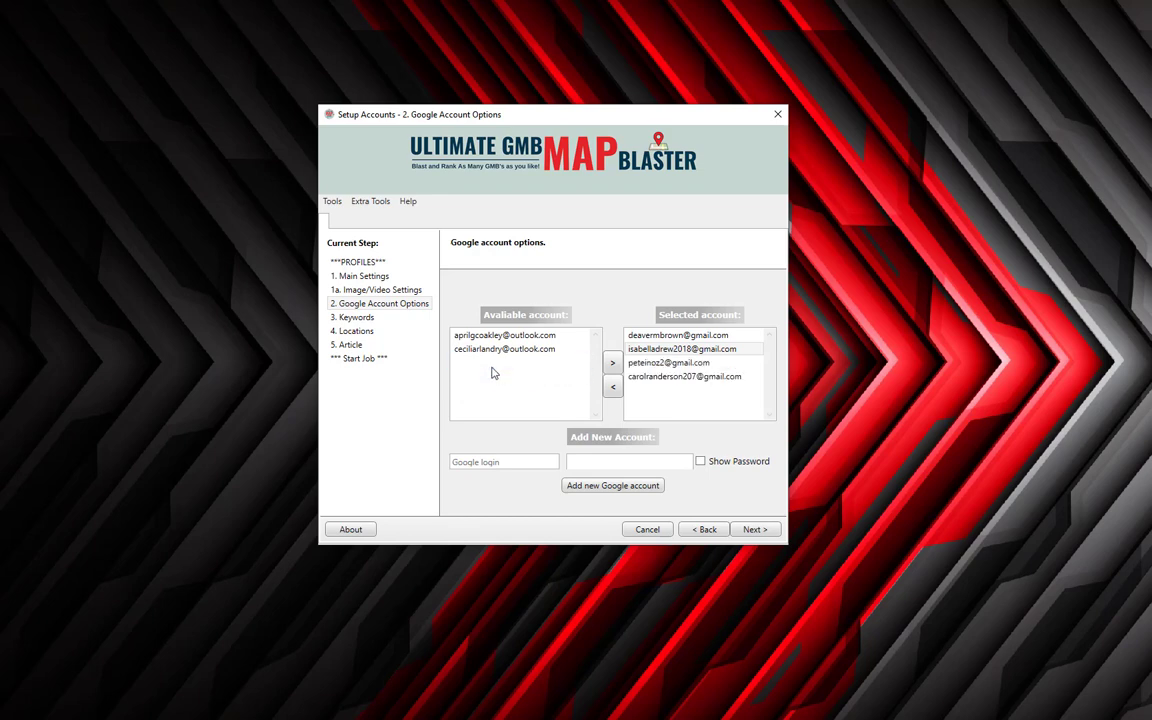
click(497, 354)
double_click(497, 354)
double_click(504, 335)
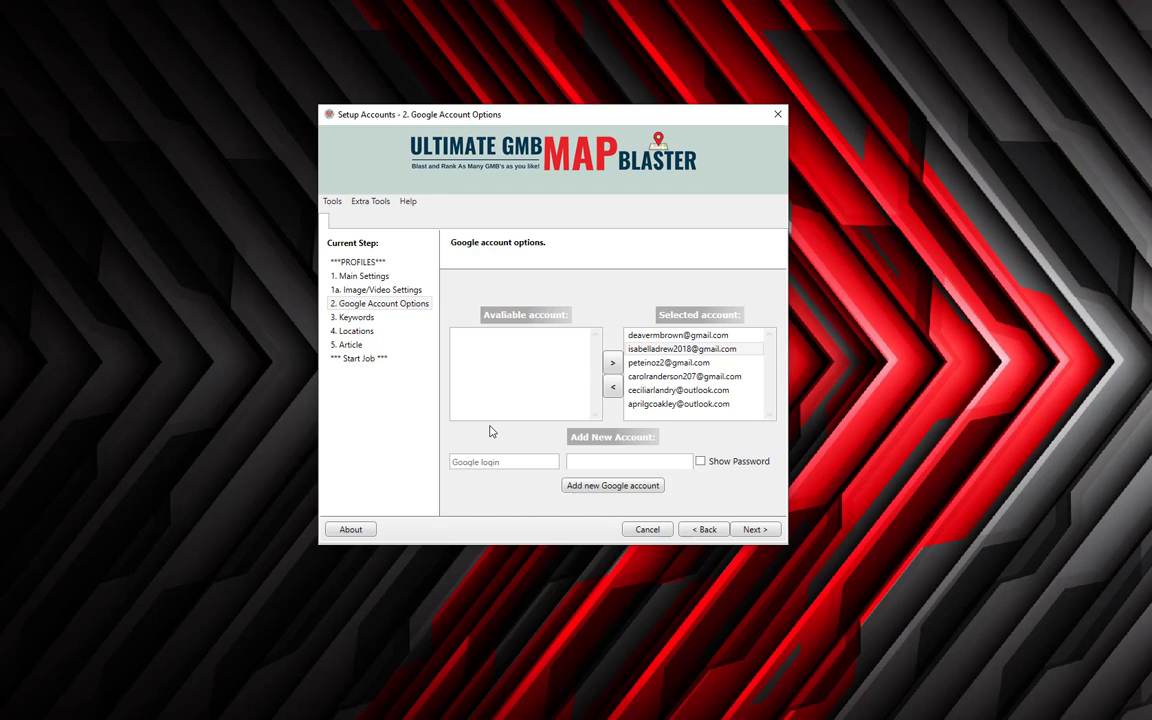
Remove every added account except the original one, then go on to the Keywords step.
click(684, 337)
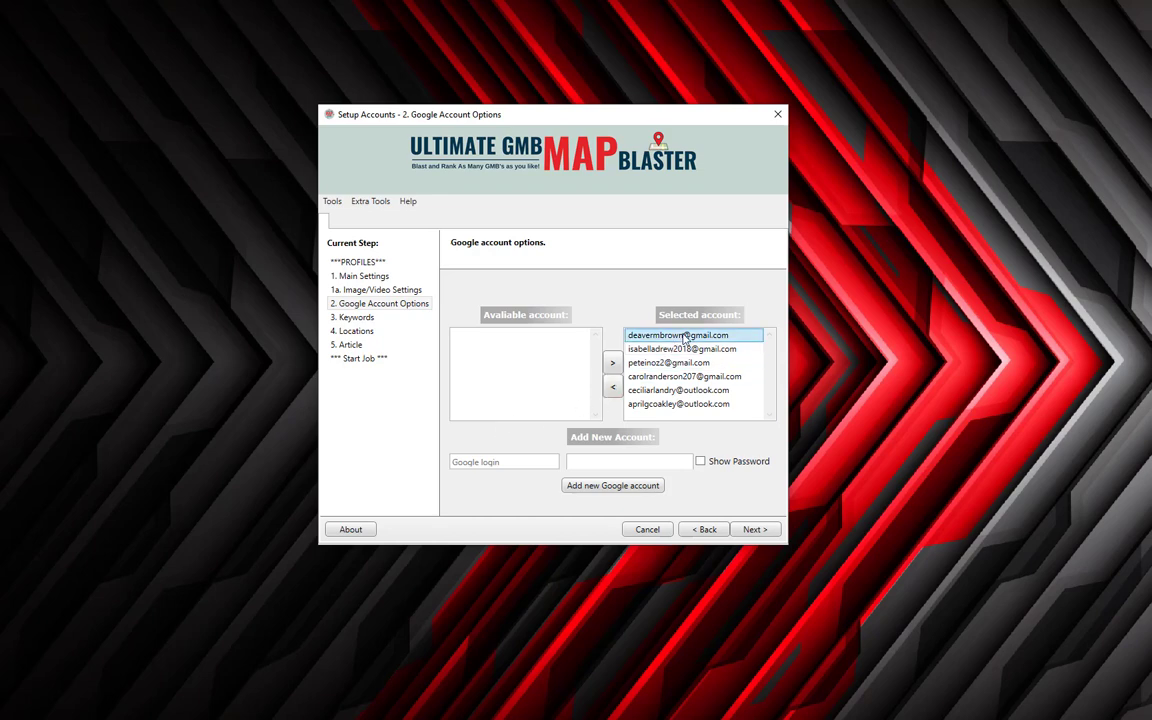
double_click(684, 349)
double_click(684, 350)
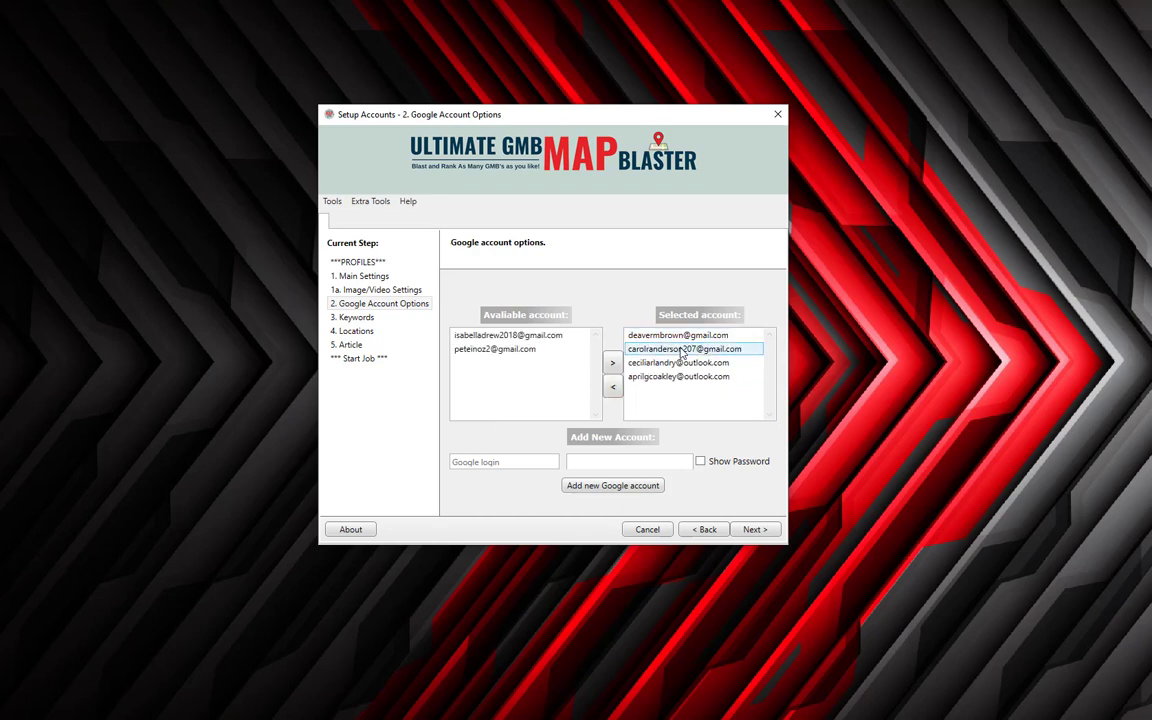
double_click(682, 350)
double_click(682, 350)
double_click(681, 351)
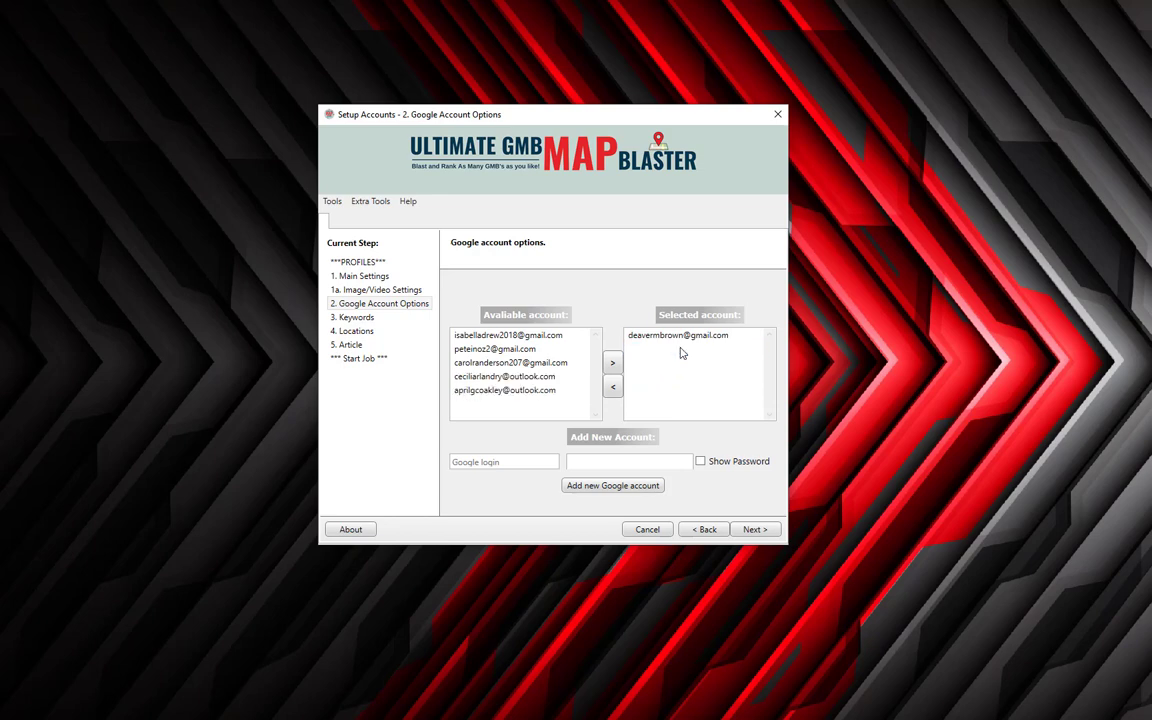
click(685, 338)
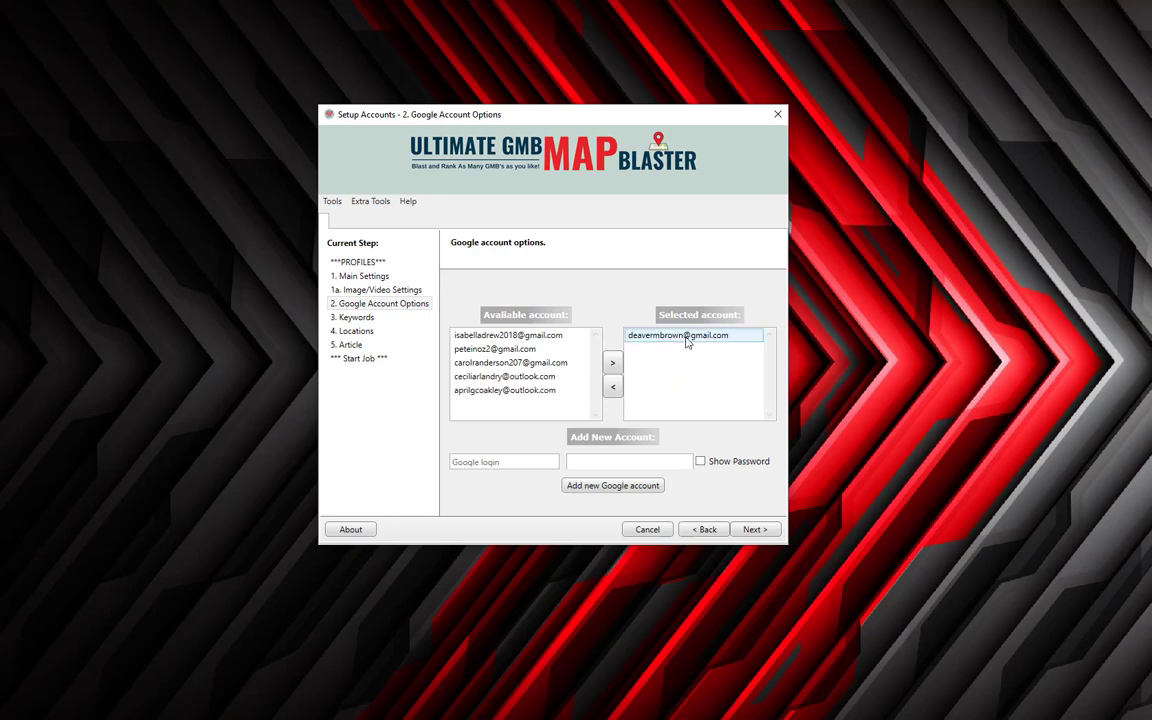
click(503, 380)
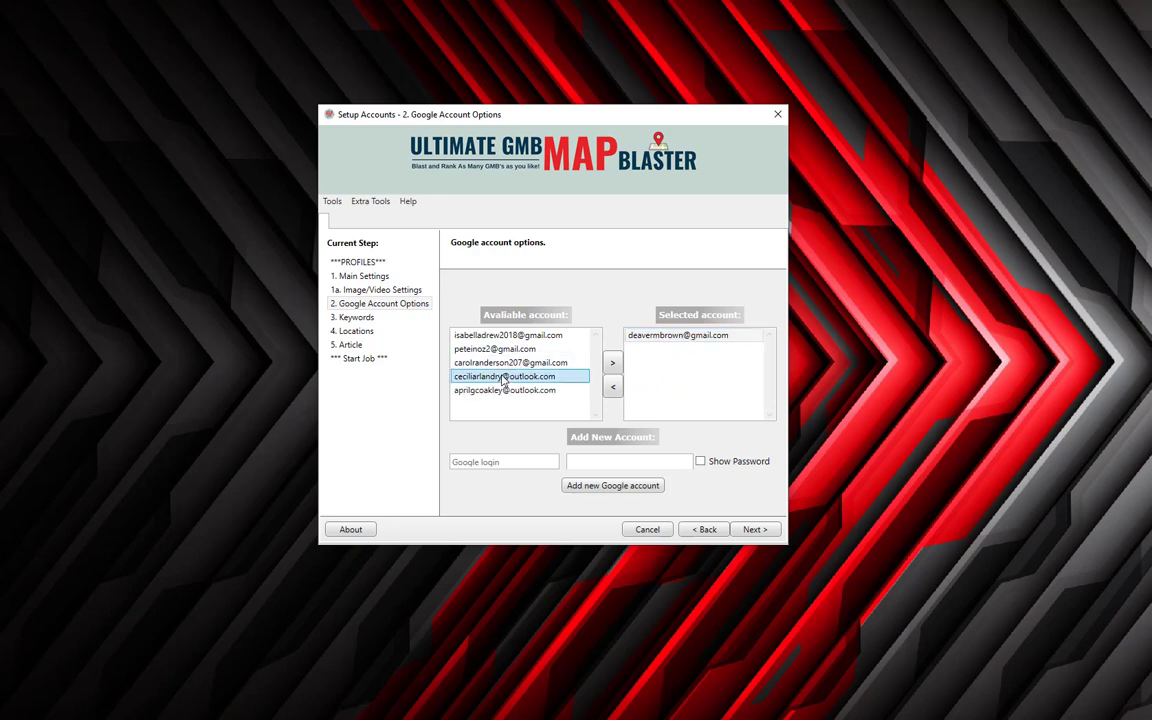
click(754, 529)
click(674, 437)
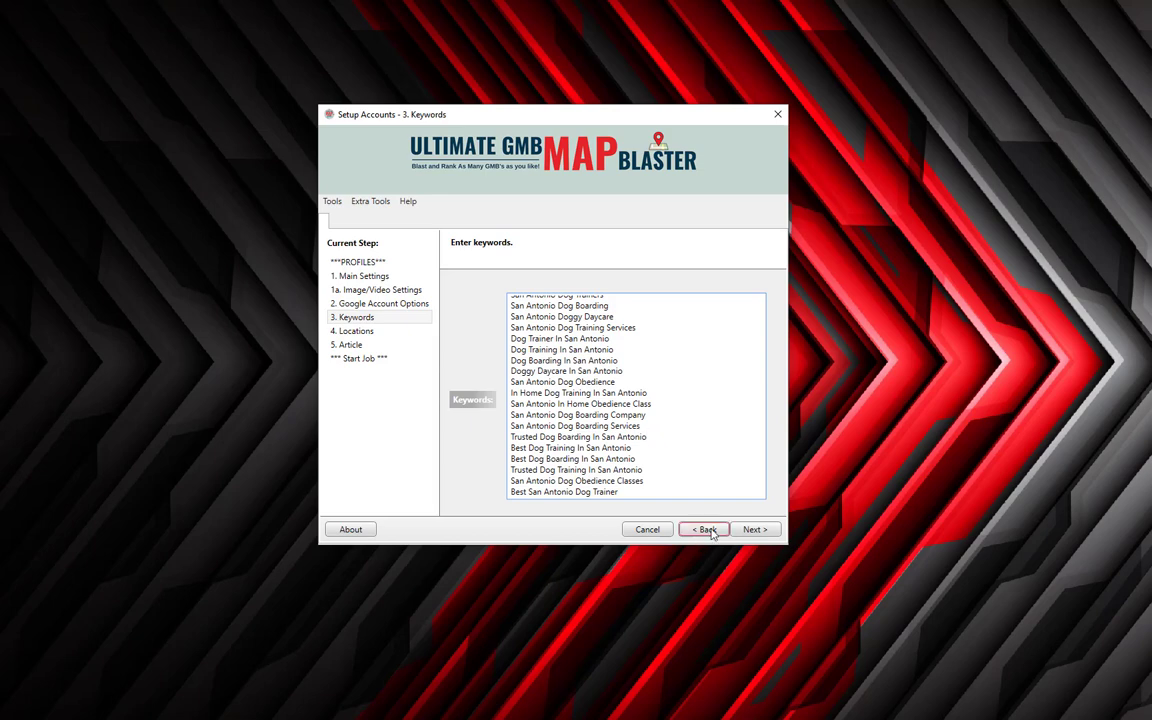
Delete the keywords from 'San Antonio In Home Obedience Class' to the end of the list.
click(733, 404)
key(Home)
key(ctrl+shift+End)
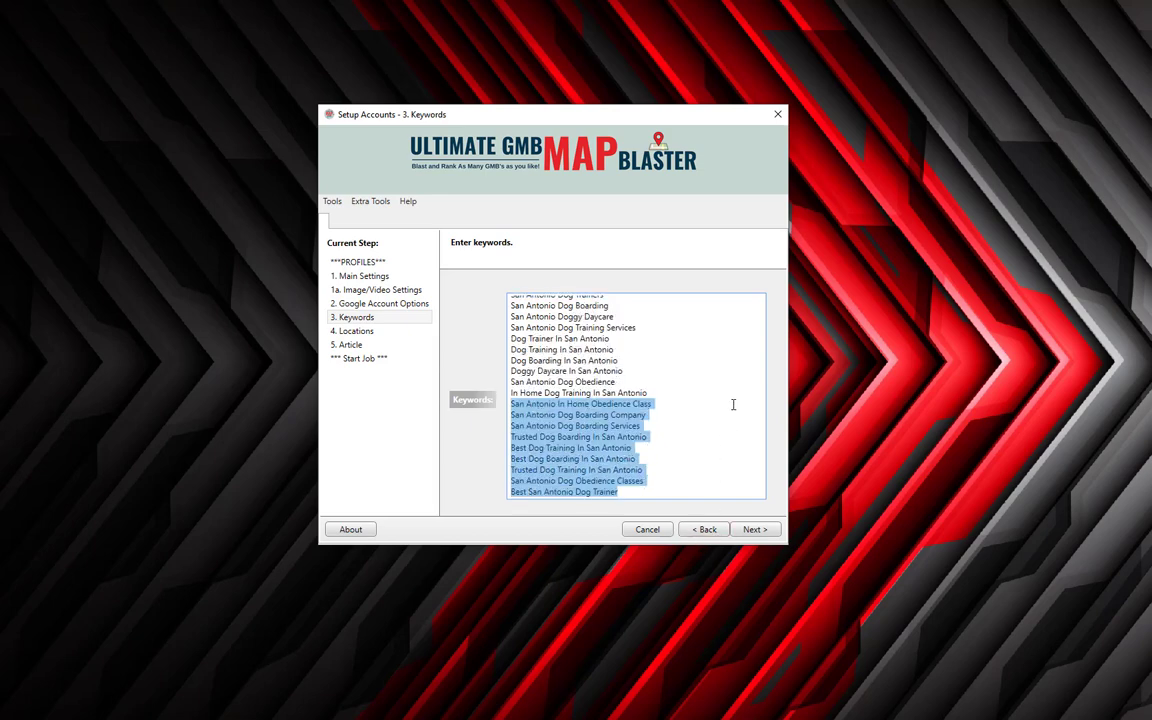
key(Delete)
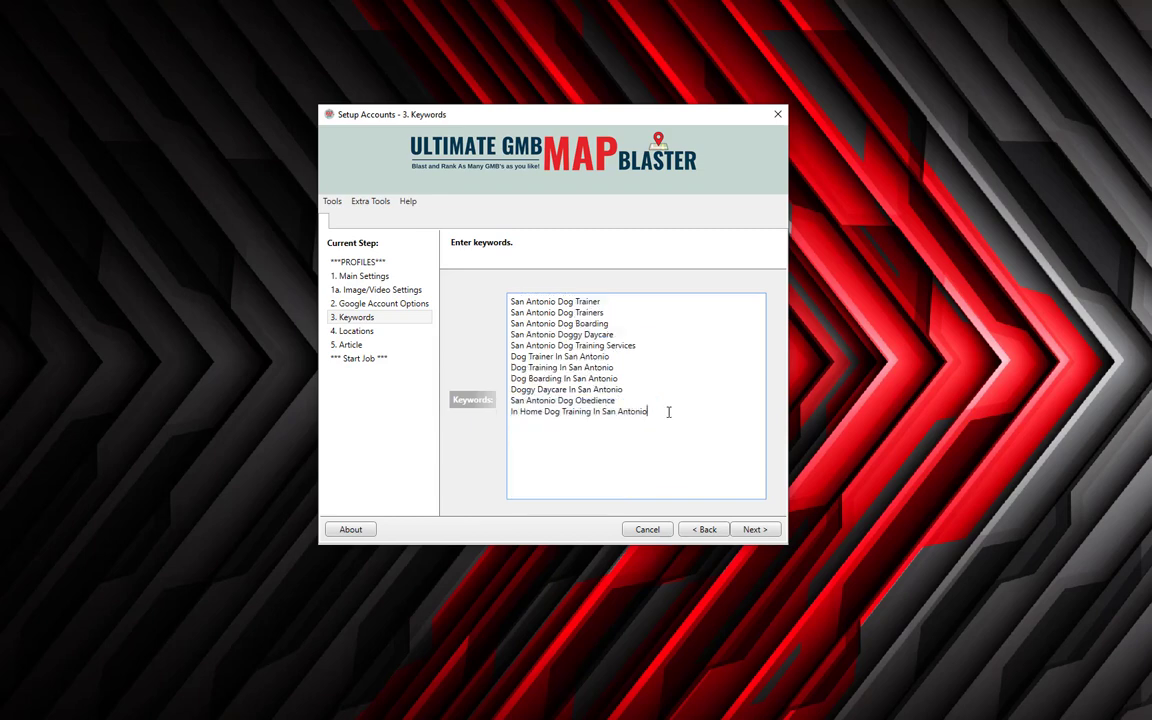
Reassign the original Gmail account on the accounts step, then advance through Keywords to Locations.
click(704, 530)
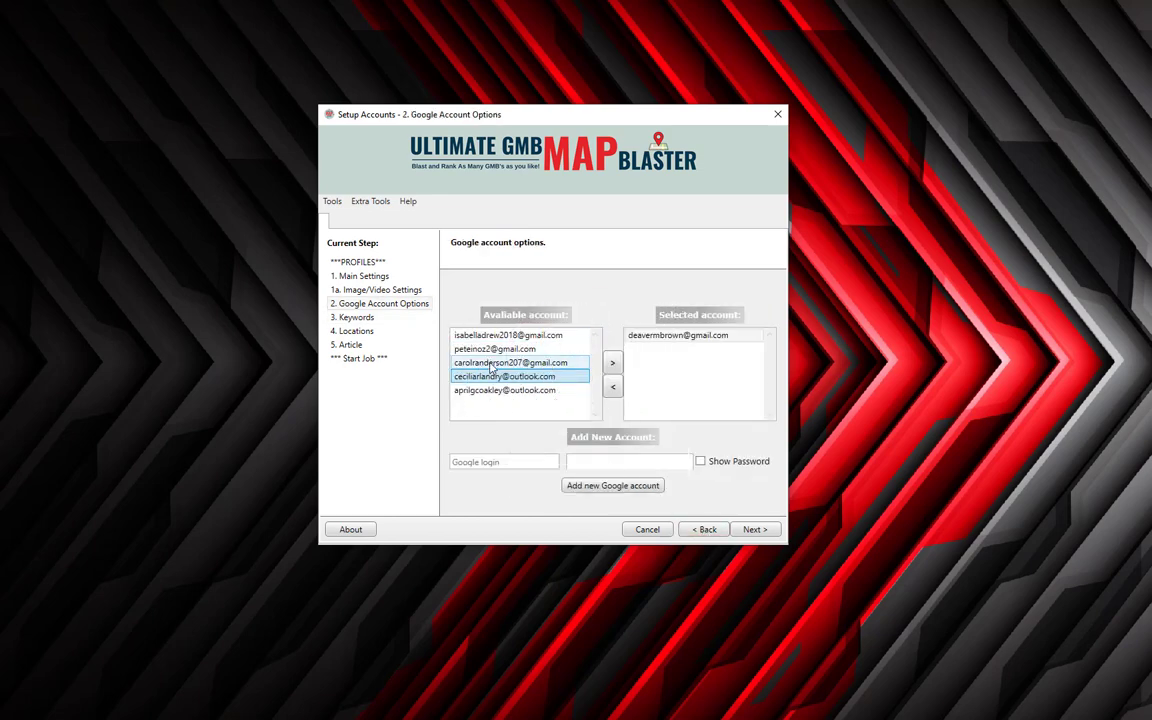
click(756, 530)
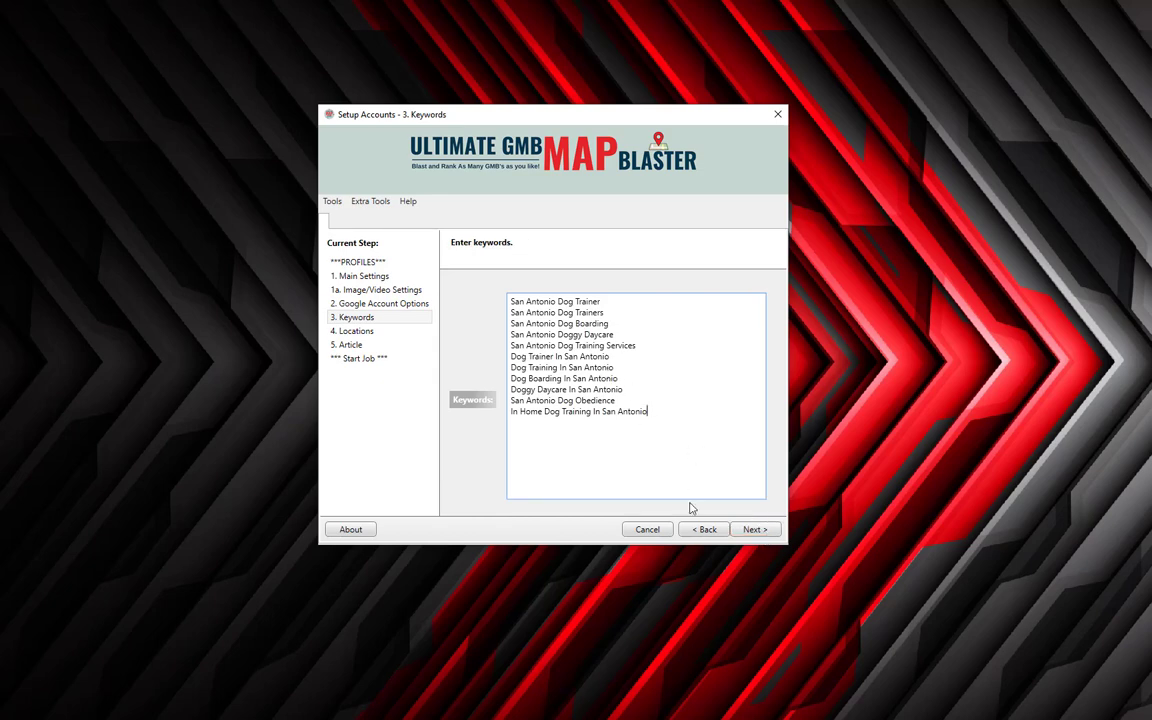
click(705, 529)
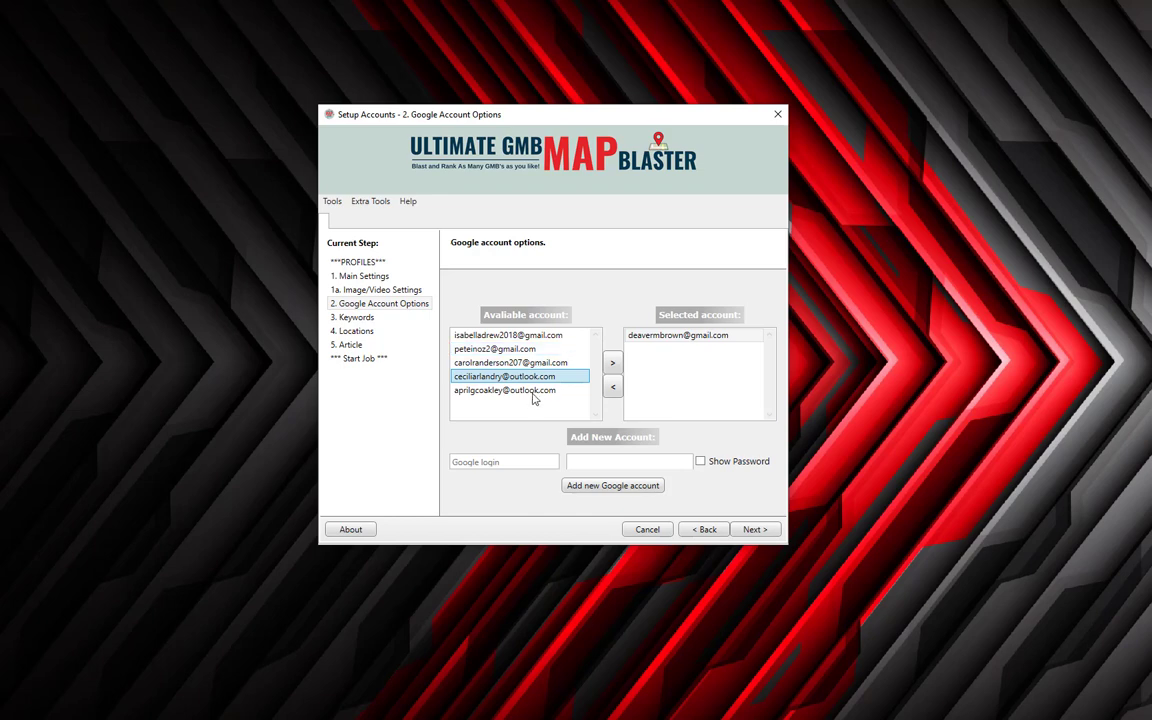
click(755, 530)
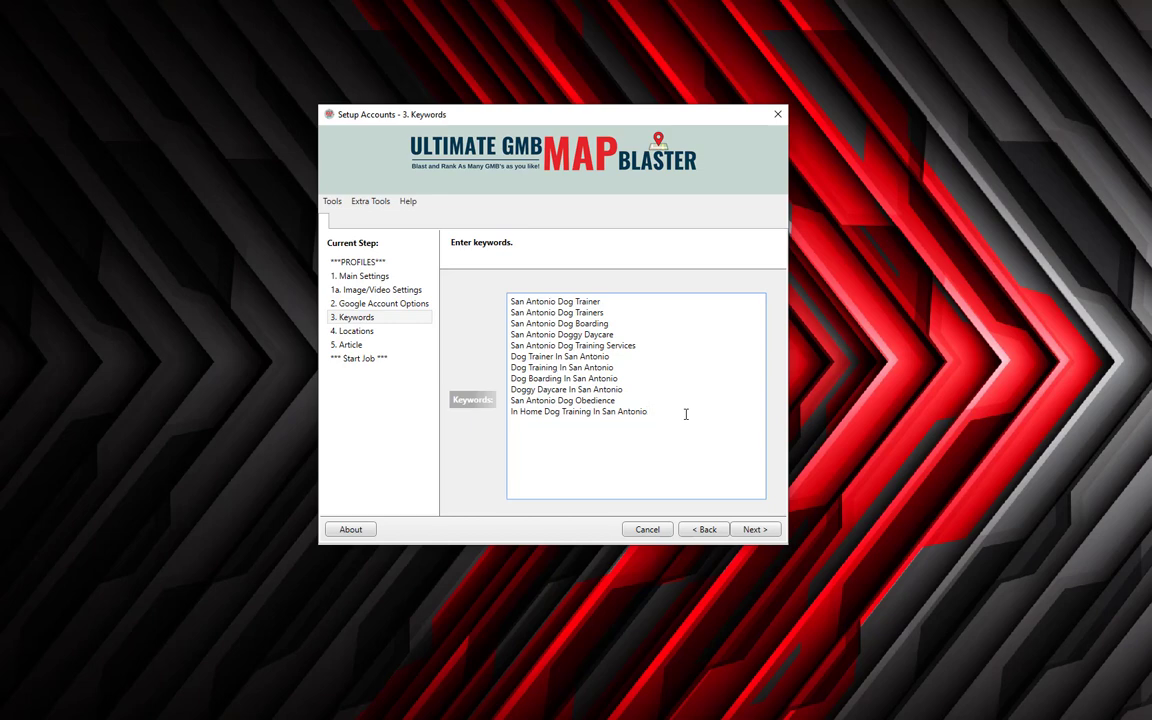
click(705, 529)
click(690, 335)
click(613, 386)
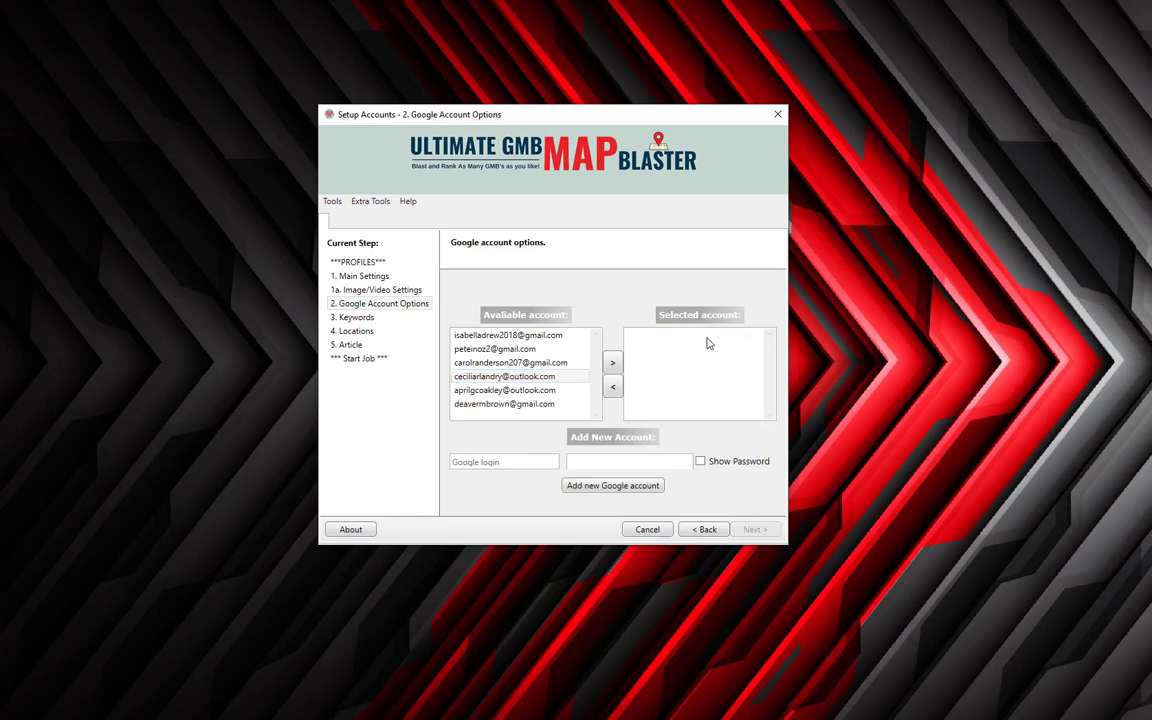
click(503, 404)
click(613, 362)
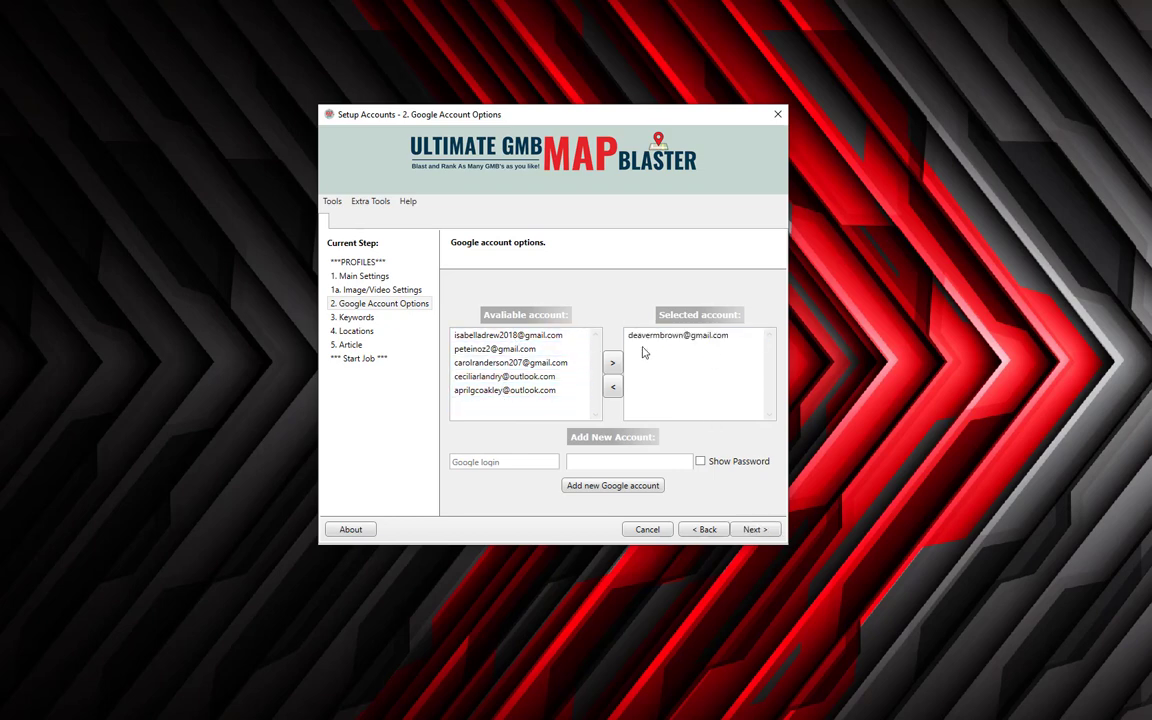
click(650, 337)
click(748, 533)
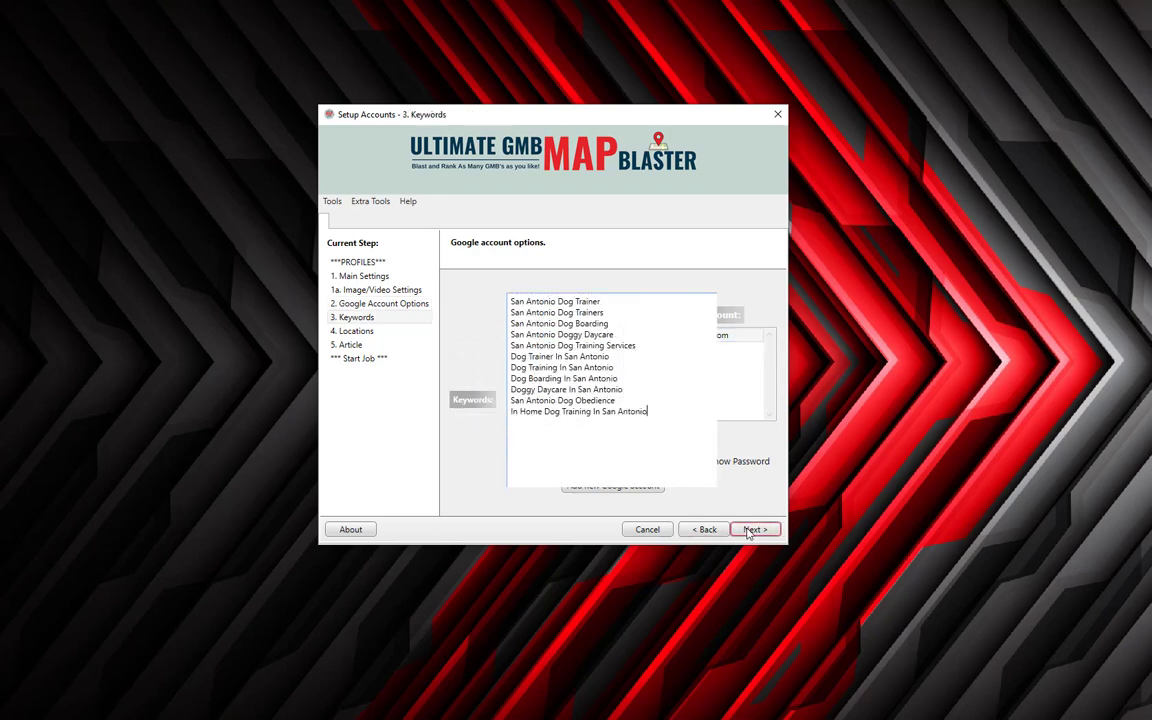
click(748, 533)
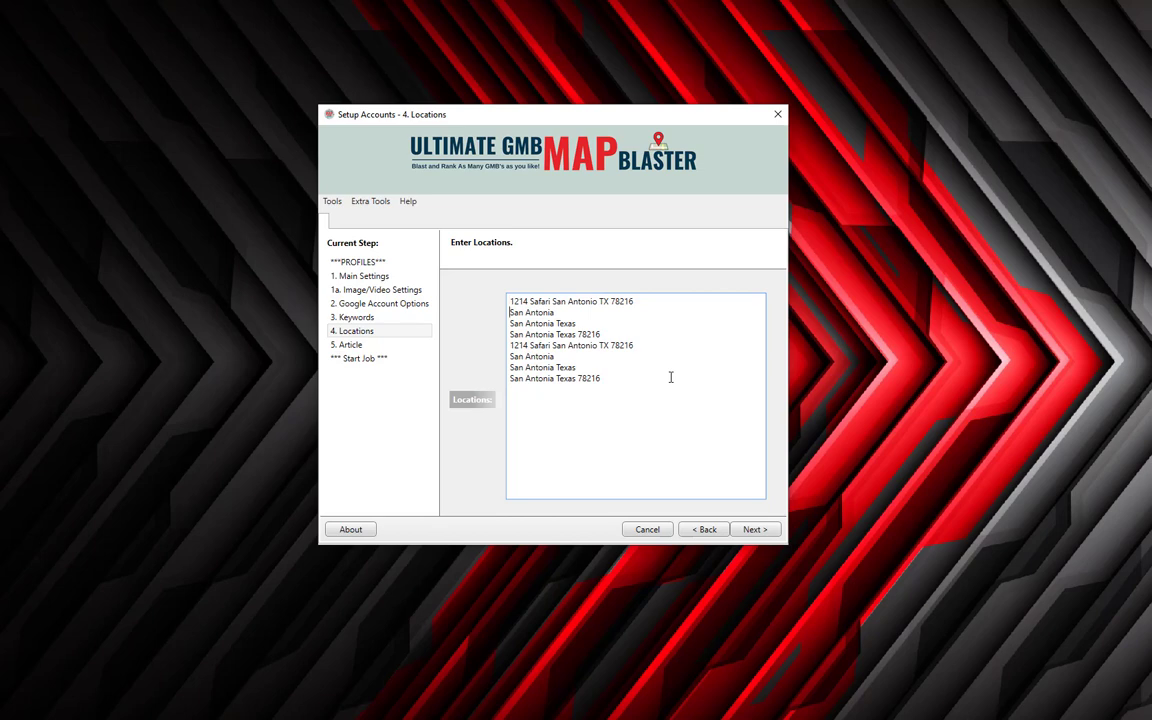
Delete every location line except the first San Antonio address.
key(Down)
key(shift+End)
key(ctrl+shift+End)
key(ctrl+c)
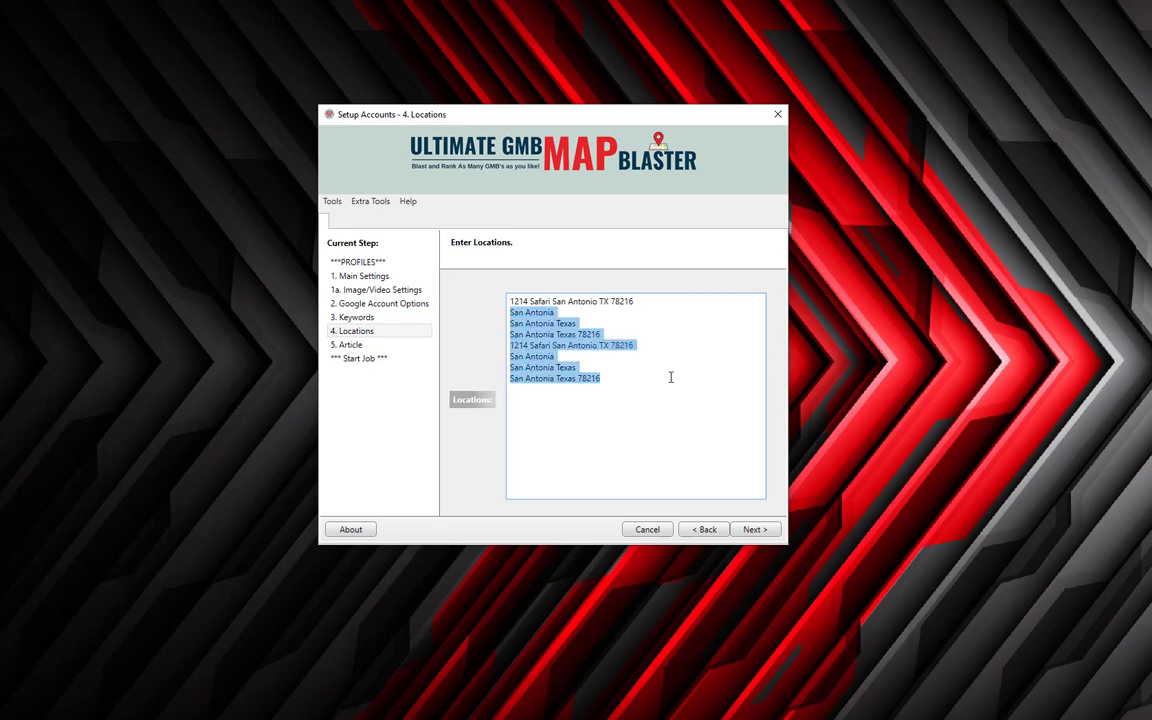
key(Delete)
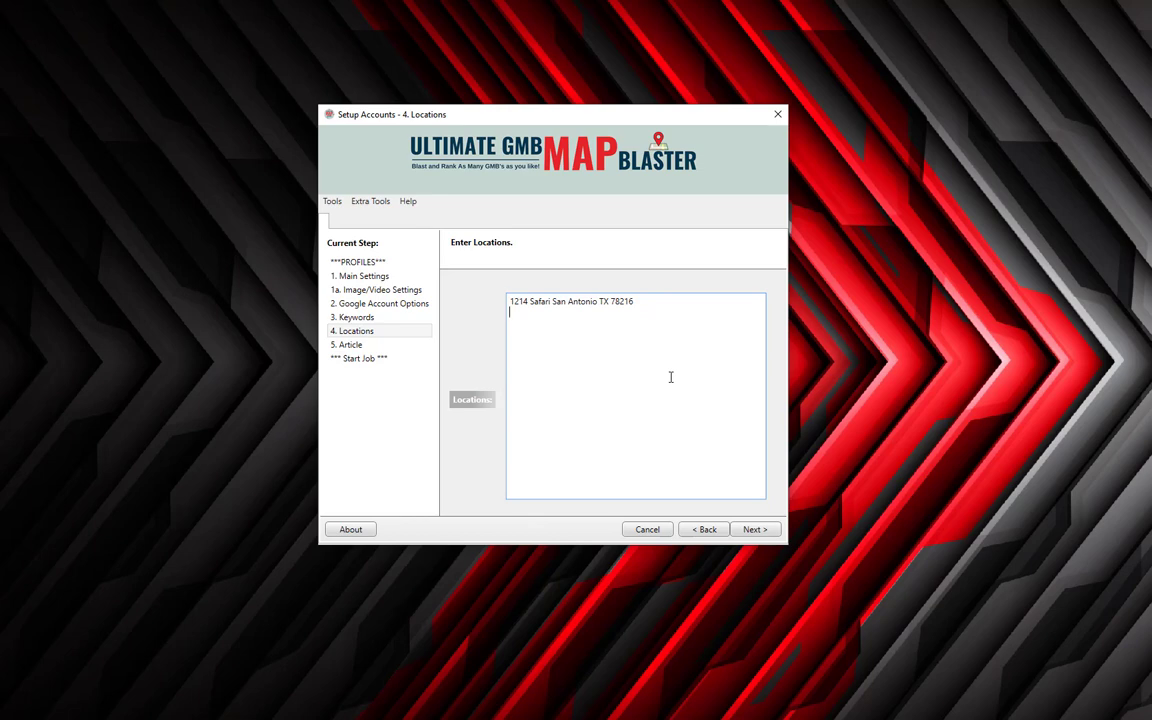
Paste seven new location lines below the first address and advance to the Article step.
key(Up)
key(Down)
key(ctrl+v)
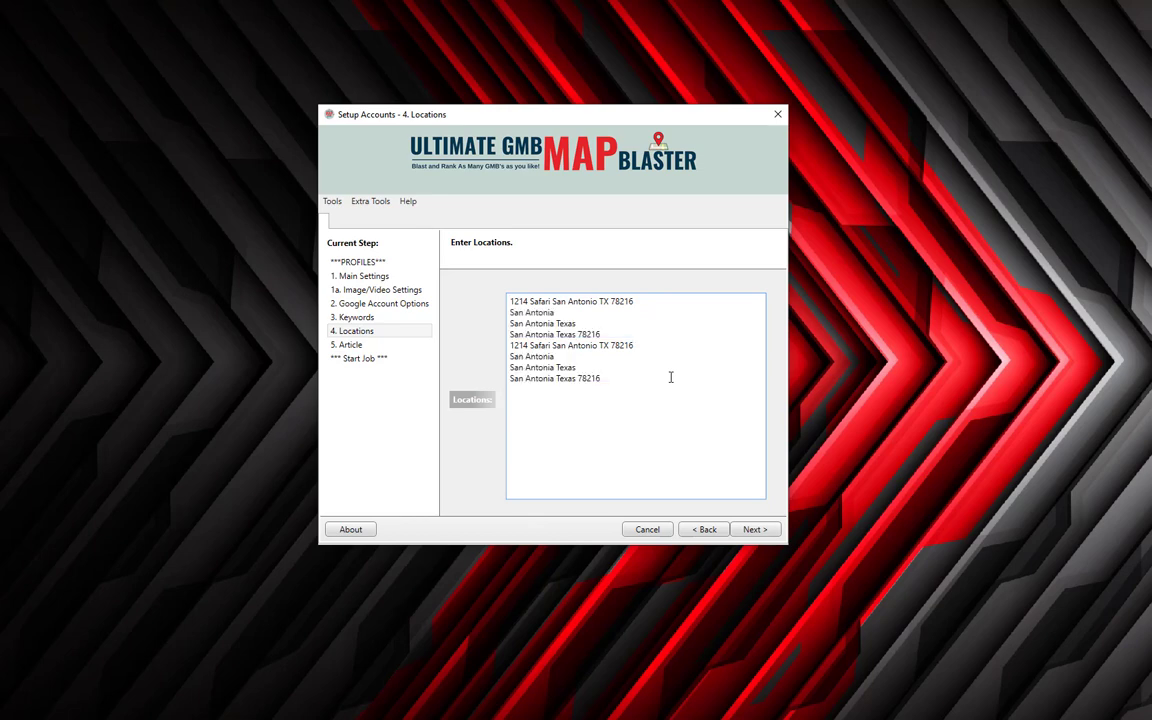
key(Up)
key(Up)
key(Up)
key(Up)
key(Up)
key(Up)
key(Down)
key(Down)
key(Down)
key(Down)
key(Down)
key(Down)
key(alt+n)
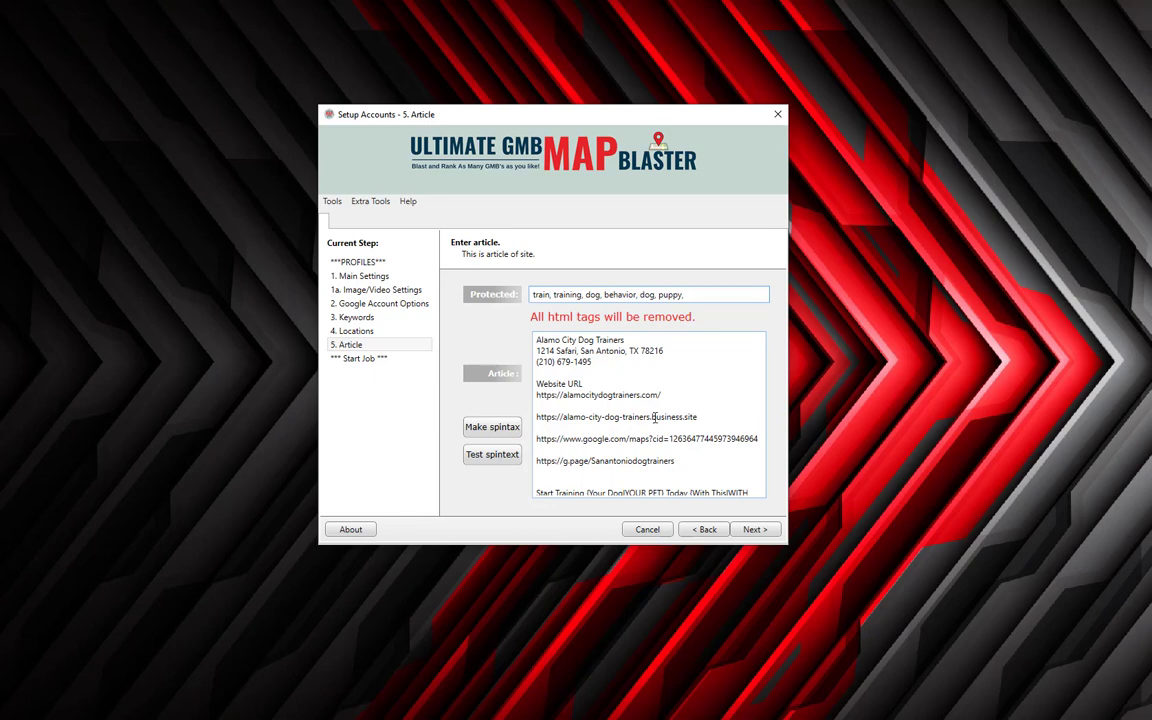
Delete all of the old article text and bring NoteTab's MattProject.txt to the front.
click(612, 368)
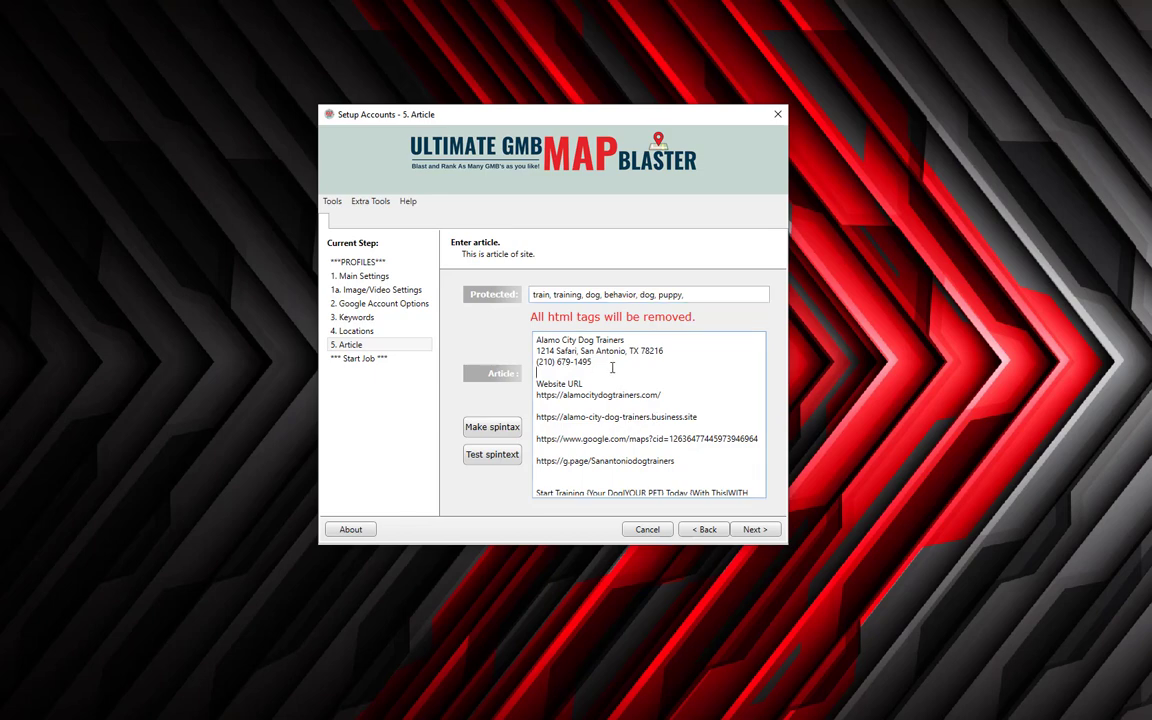
key(ctrl+a)
key(Delete)
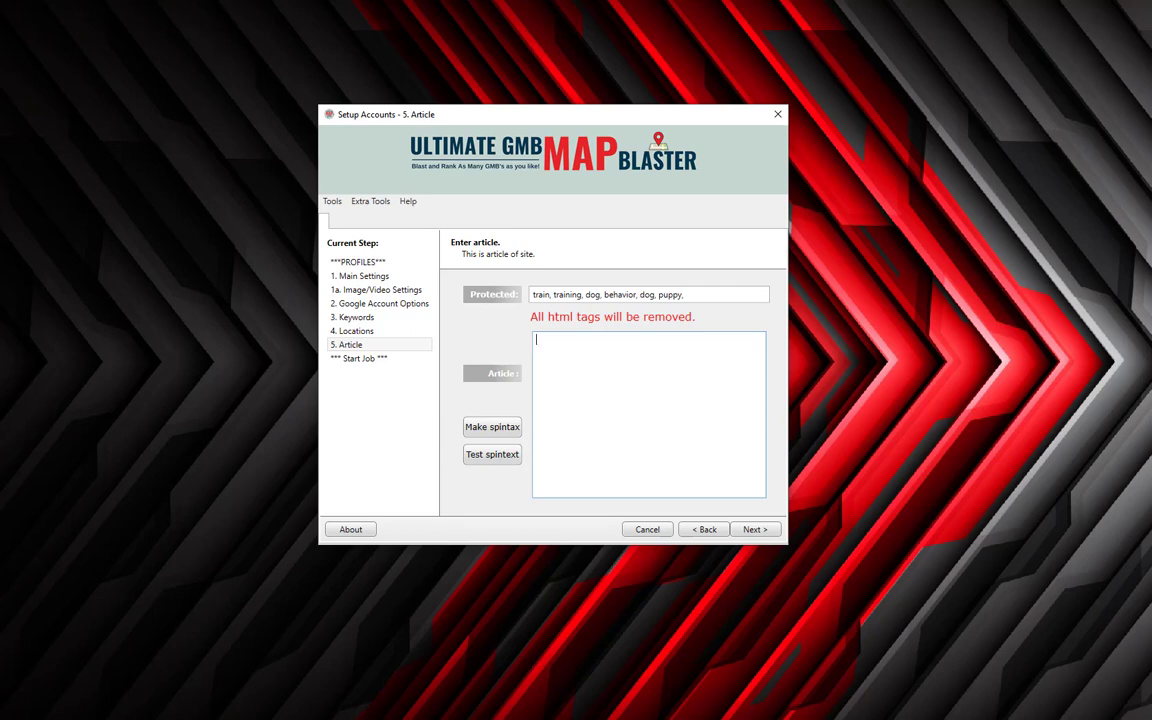
key(alt+Tab)
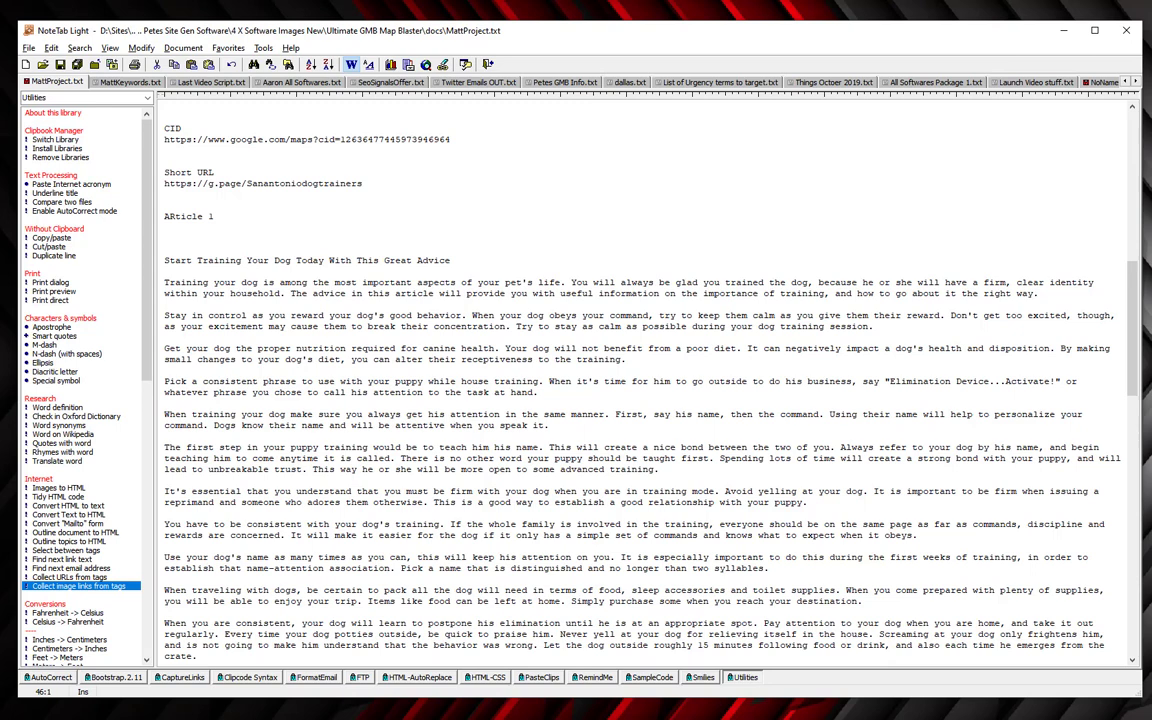
Copy the seven paragraphs under 'ARticle 1' in NoteTab and paste them into the Article box.
click(184, 240)
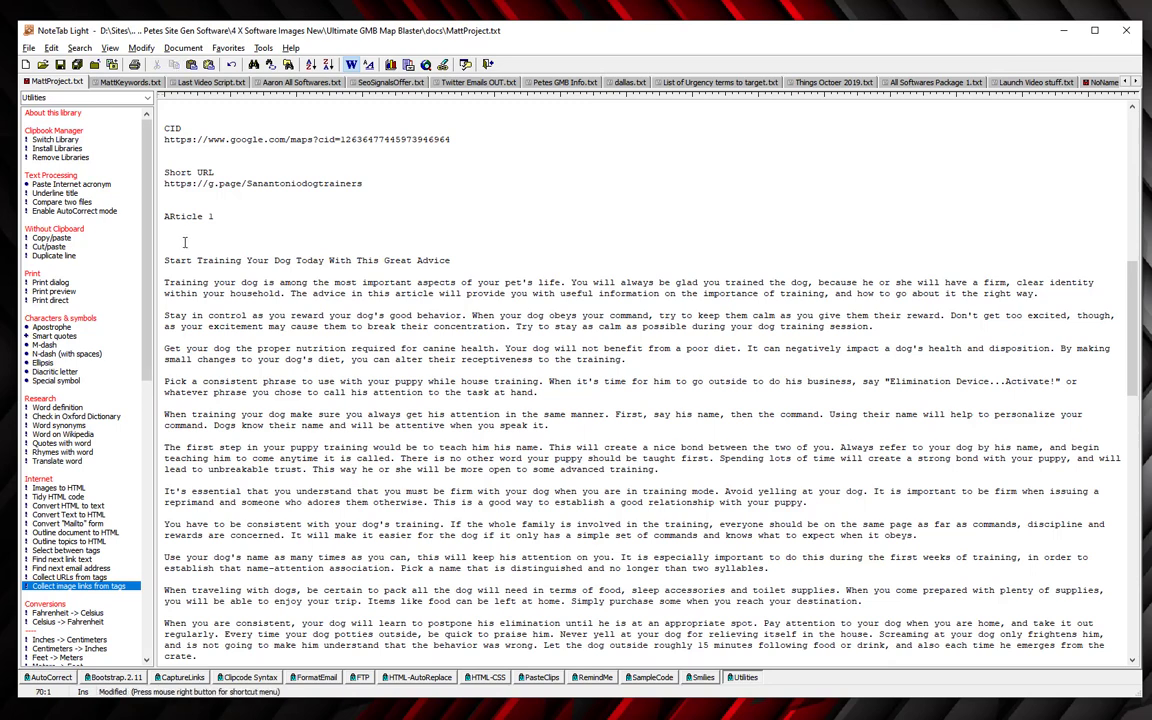
key(shift+Down)
key(shift+Down)
key(shift+Down)
key(shift+Down)
key(shift+Down)
key(shift+Down)
key(shift+Down)
key(shift+Down)
key(shift+Down)
key(shift+Down)
key(shift+Down)
key(shift+Down)
key(shift+Down)
key(shift+Down)
key(shift+Down)
key(shift+Down)
key(shift+Down)
key(shift+Down)
key(shift+Down)
key(shift+Down)
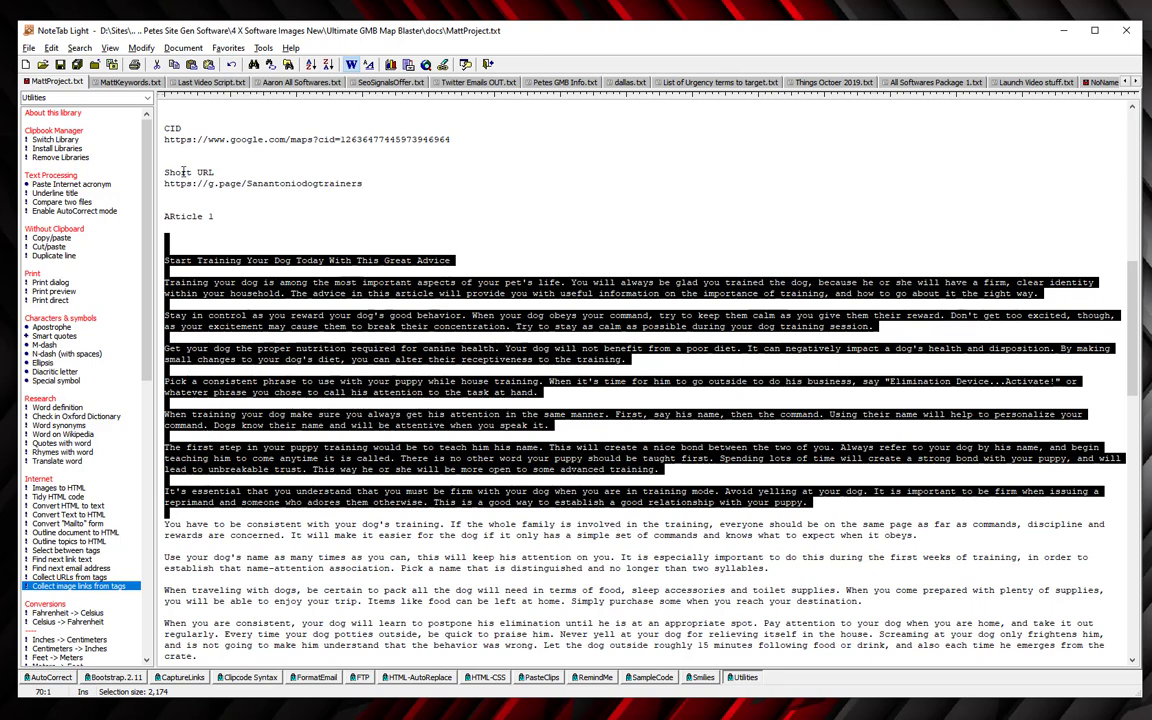
click(1060, 32)
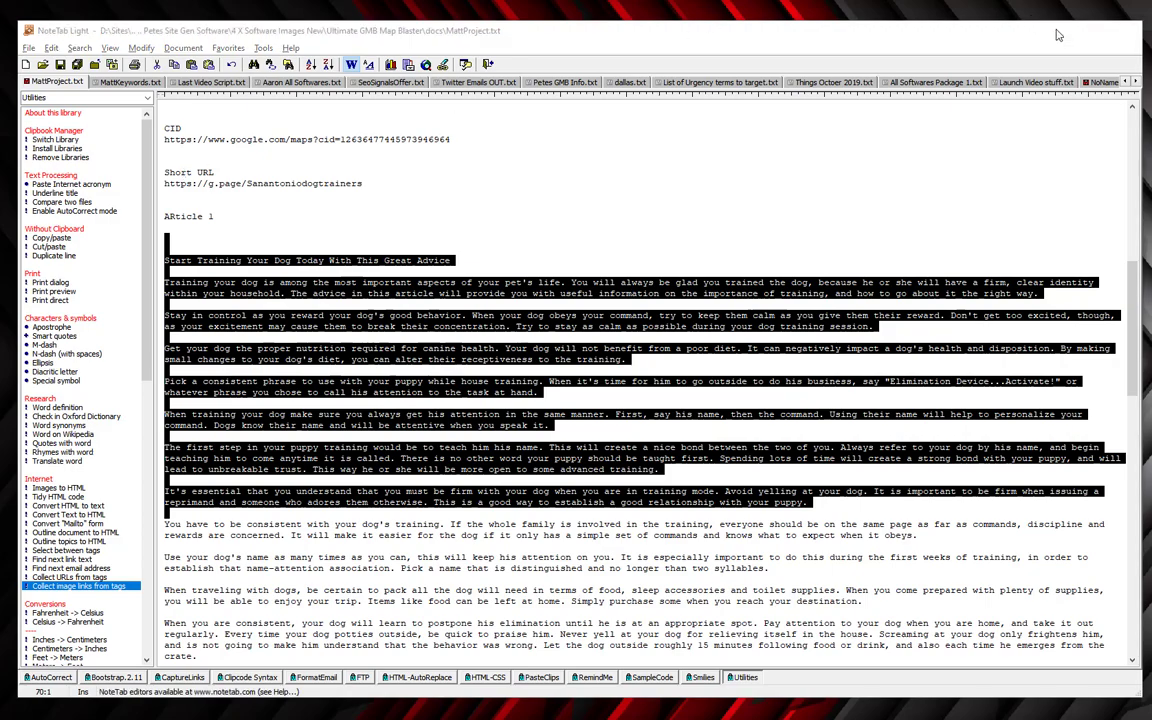
click(602, 336)
key(ctrl+v)
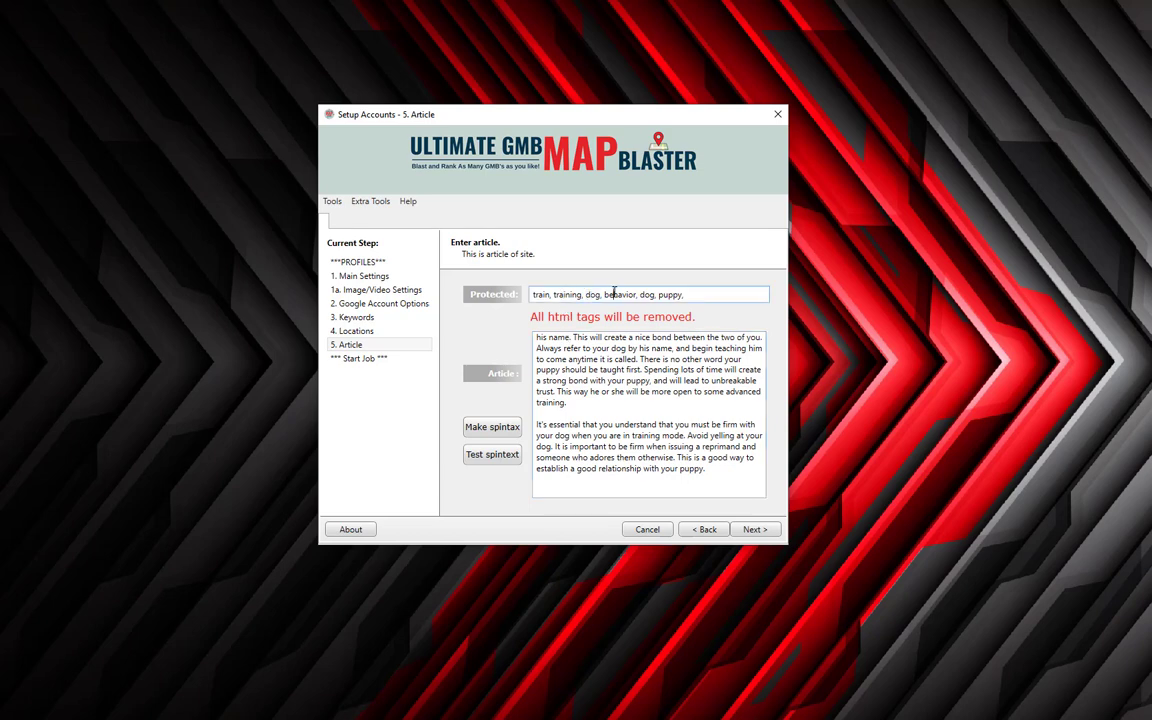
Check the protected words dog and puppy, then convert the article into spintax.
double_click(647, 294)
click(668, 294)
double_click(668, 294)
click(494, 431)
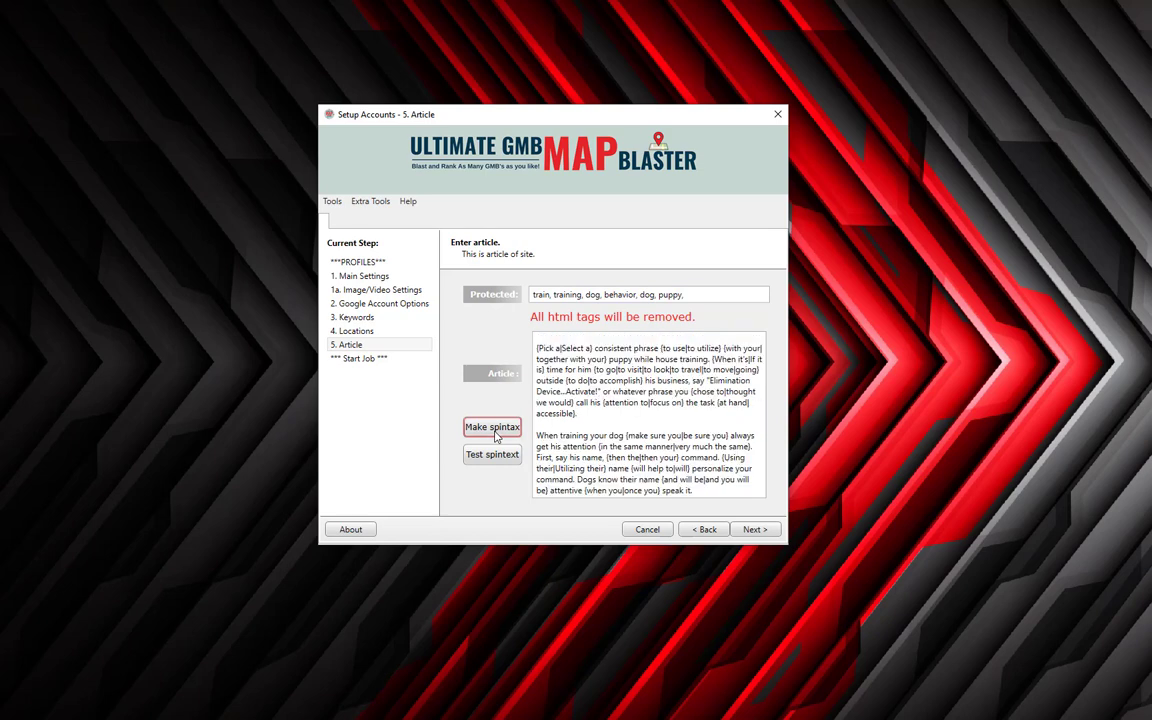
scroll(643, 397, down, 3)
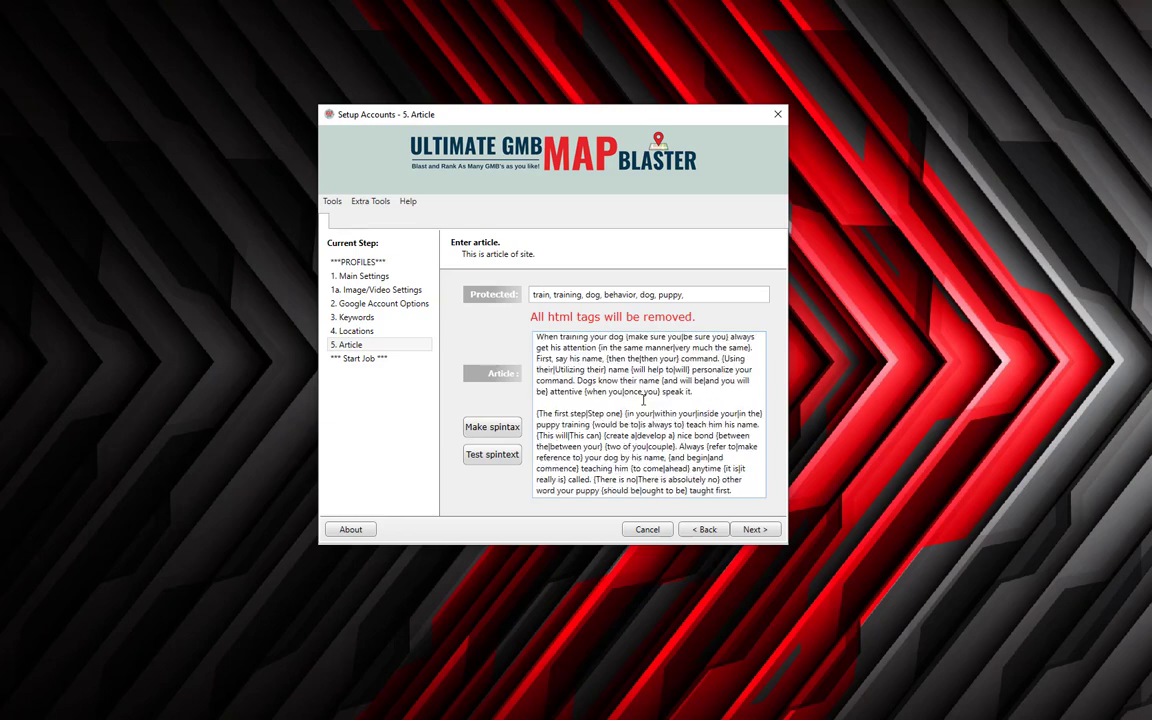
scroll(643, 397, down, 5)
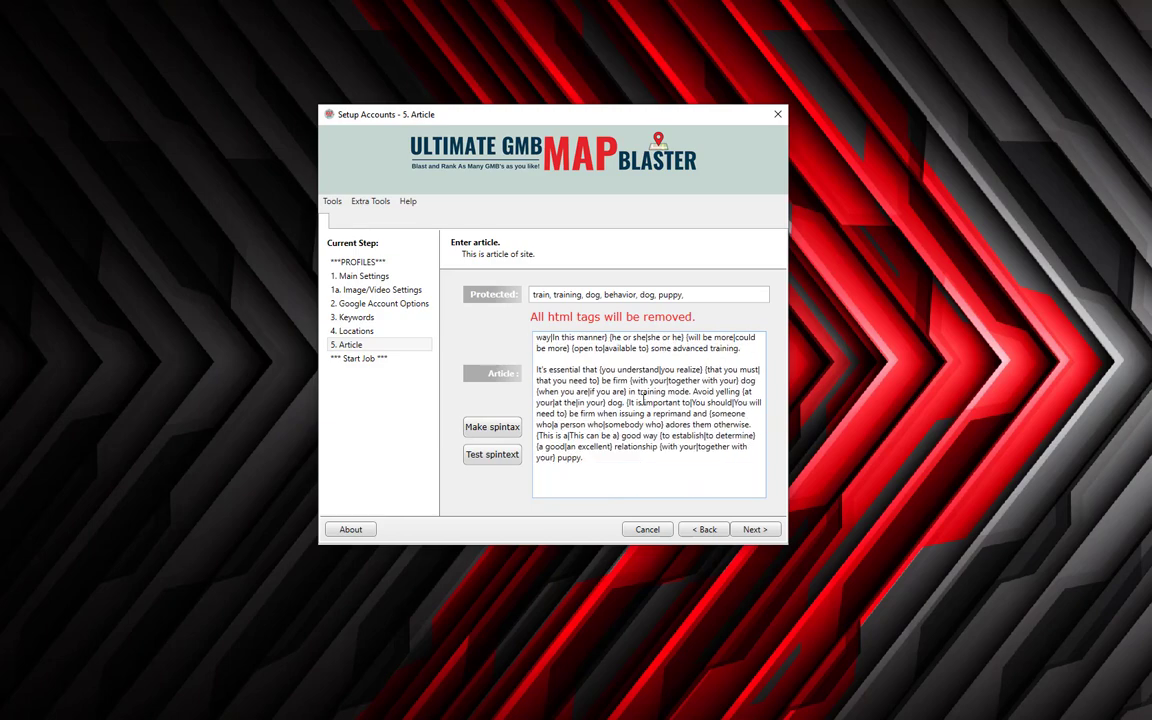
scroll(641, 398, up, 10)
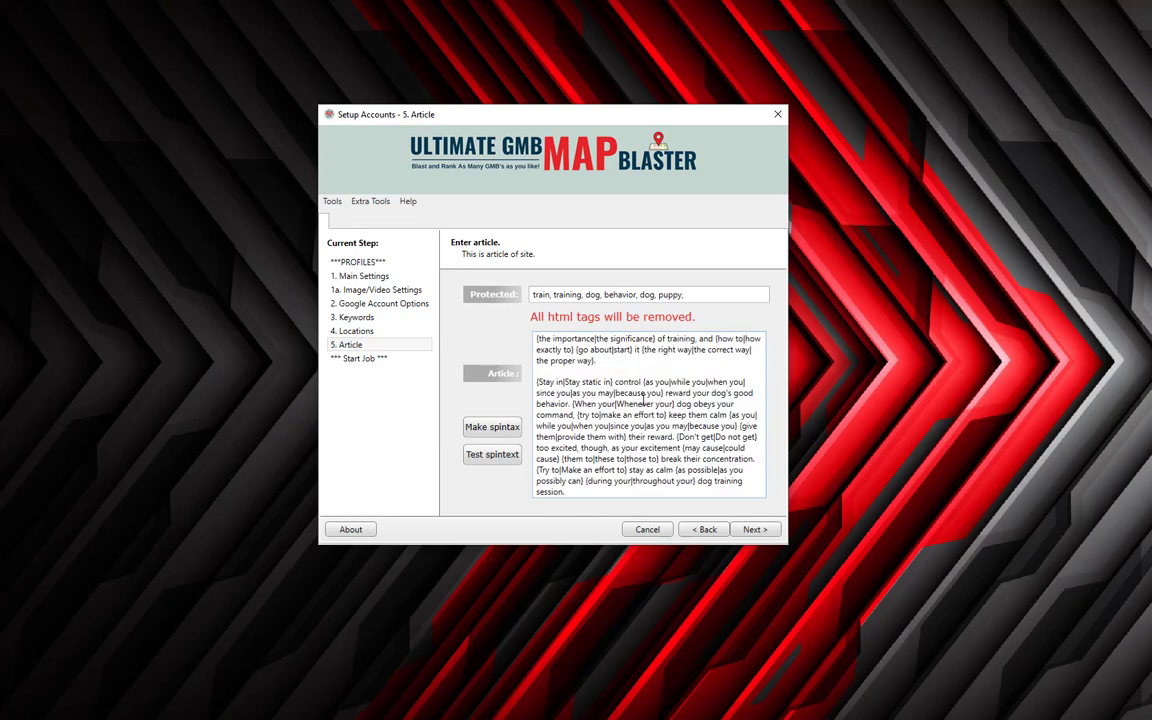
scroll(643, 398, up, 5)
Add blank lines above the spintax article's title and switch back to NoteTab.
click(608, 336)
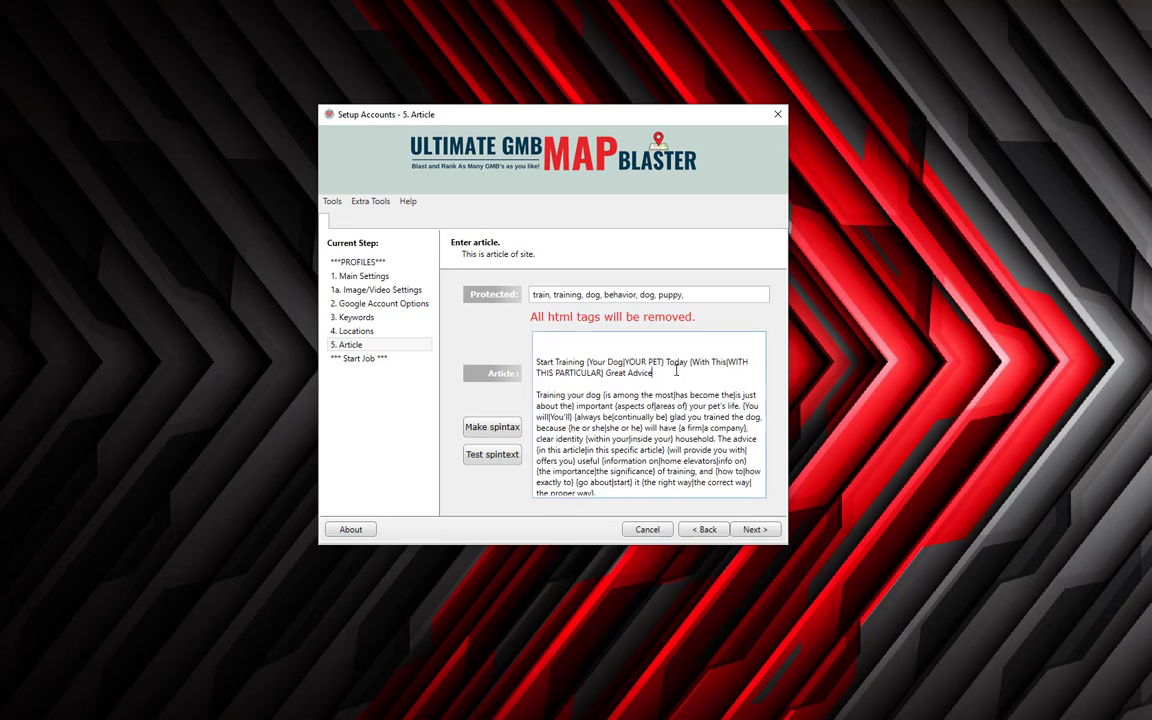
key(Return)
key(Return)
key(Return)
key(Return)
key(Return)
key(Return)
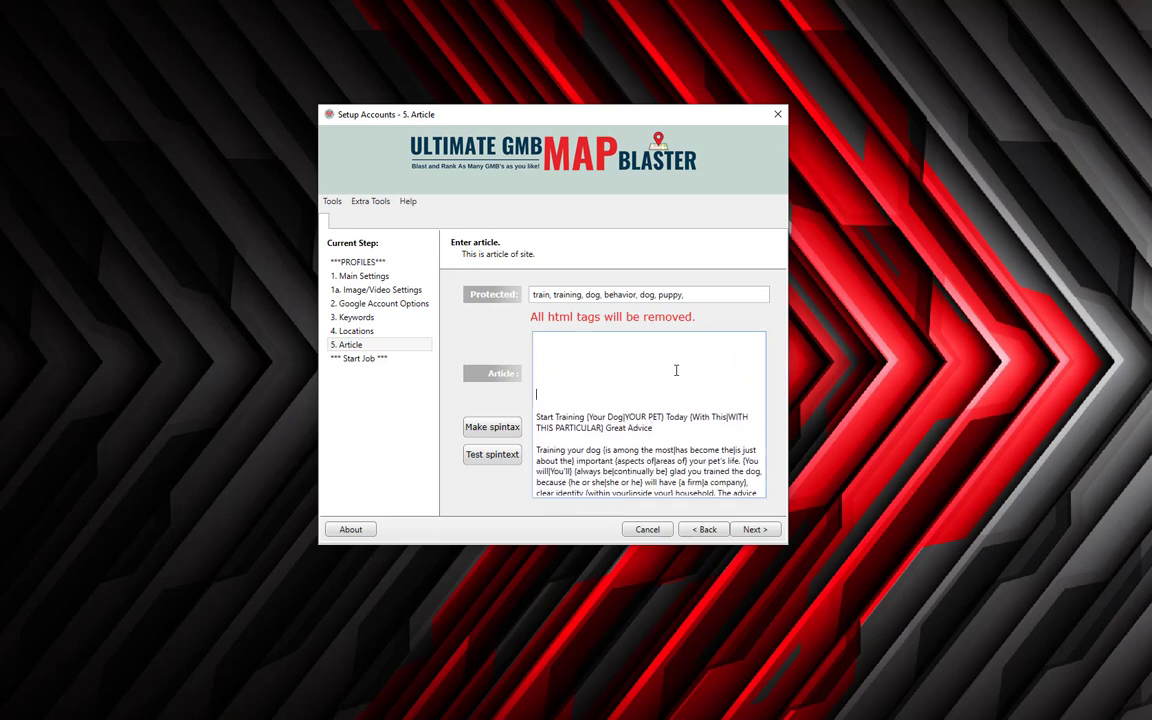
key(Up)
key(Up)
key(Up)
key(Up)
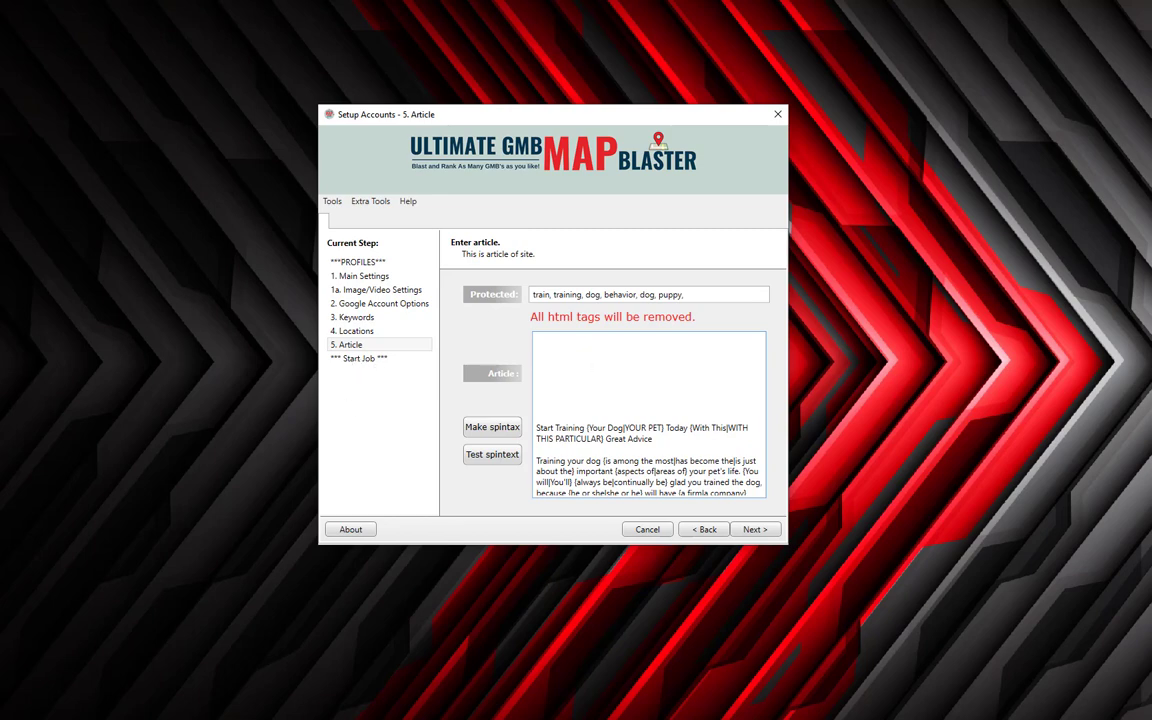
key(alt)
key(alt+Tab)
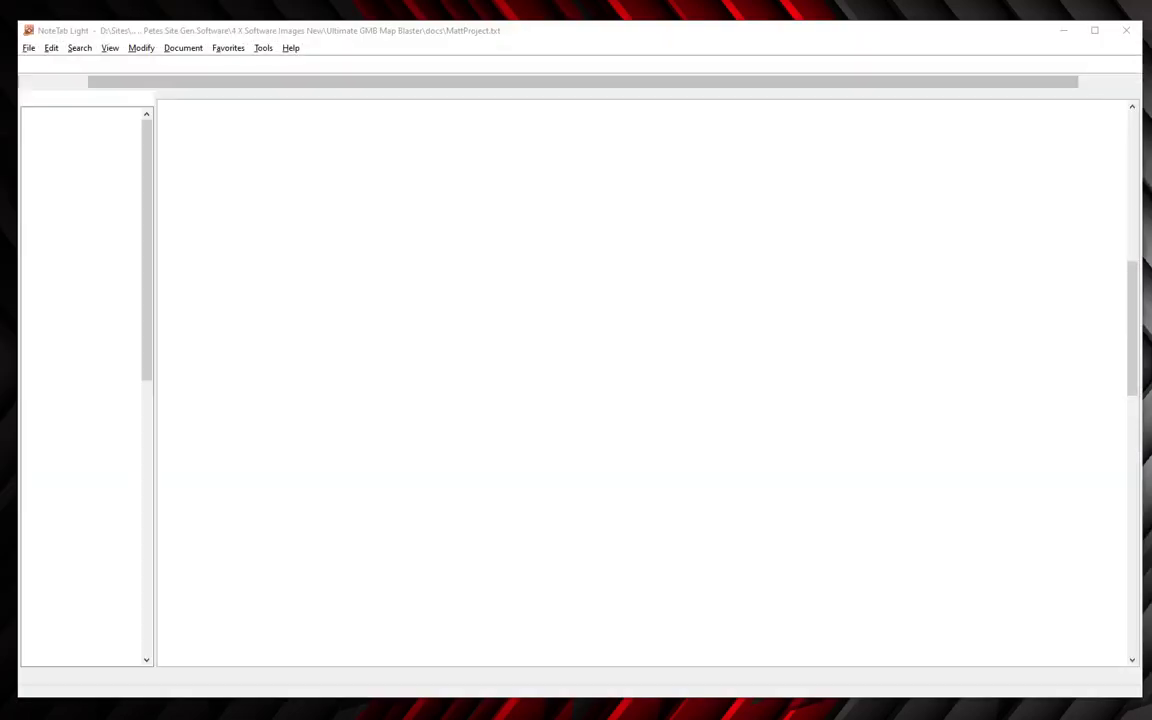
scroll(292, 612, up, 8)
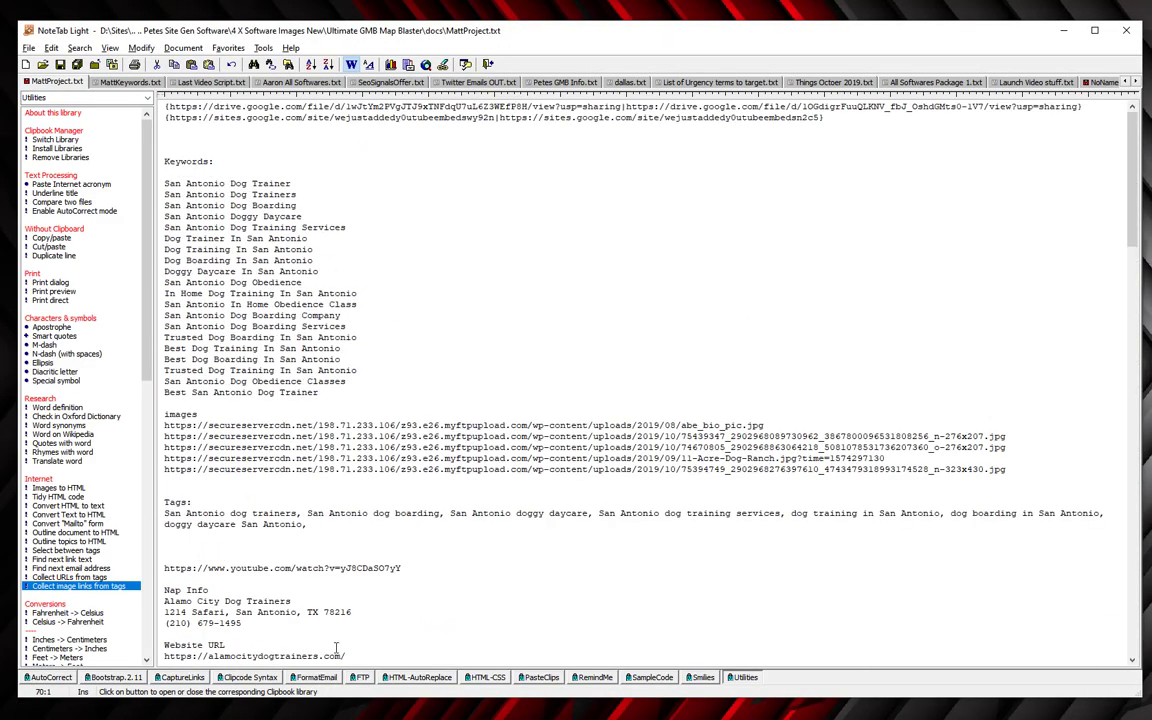
scroll(420, 516, down, 4)
Copy the Alamo City Dog Trainers name, address and phone lines into the article's top.
scroll(420, 516, down, 2)
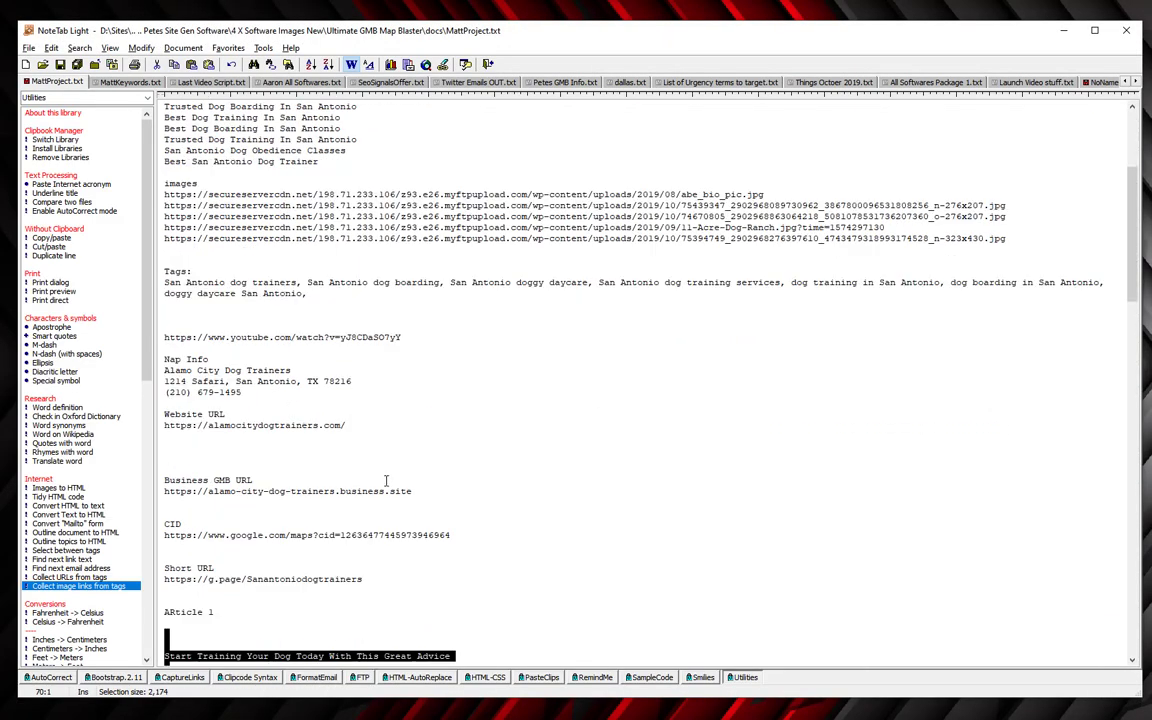
click(217, 370)
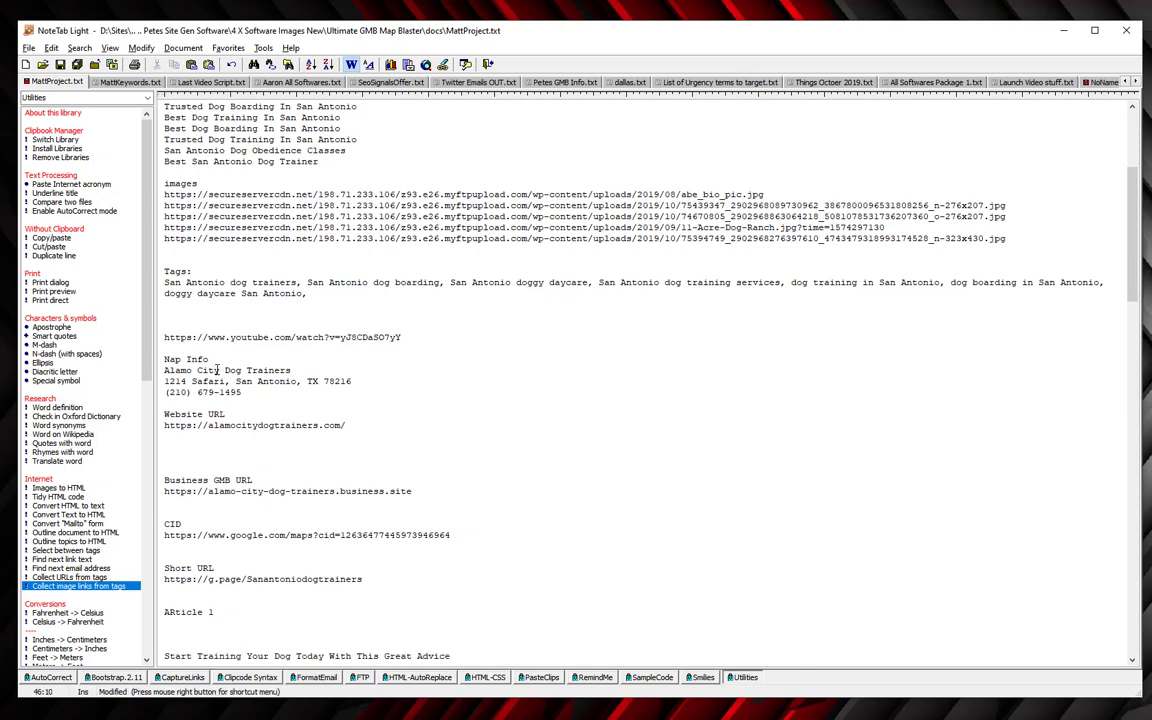
key(shift+Down)
key(shift+Down)
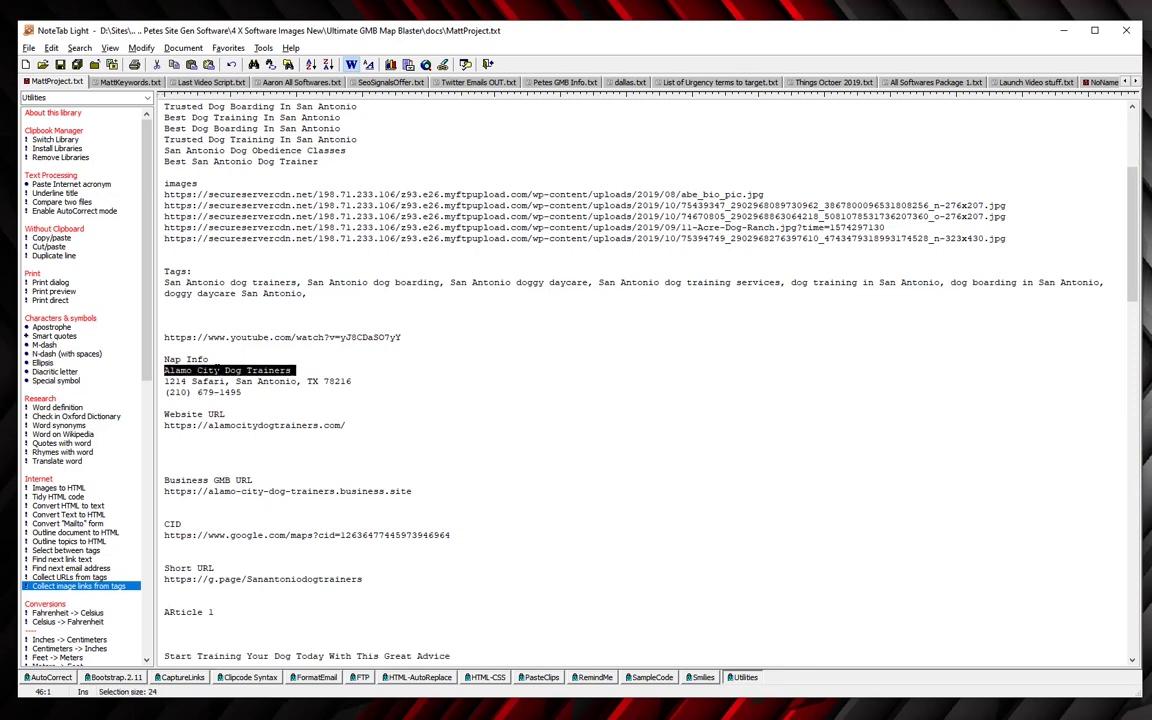
key(shift+End)
key(ctrl+c)
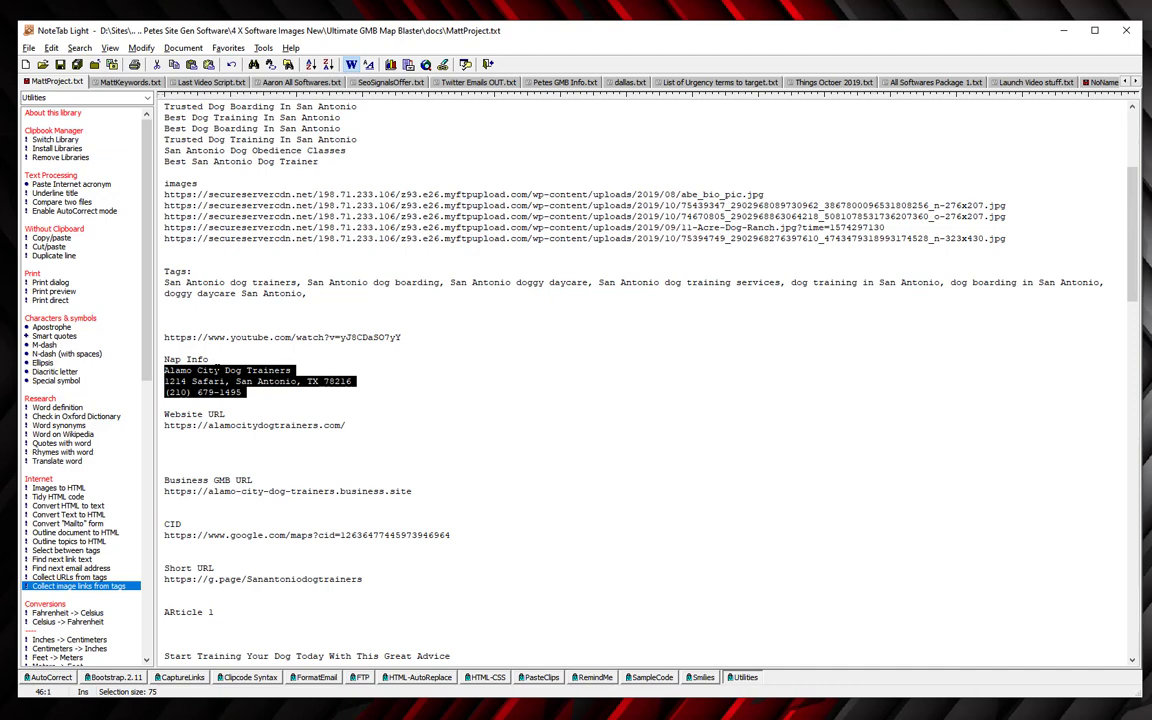
key(alt+Tab)
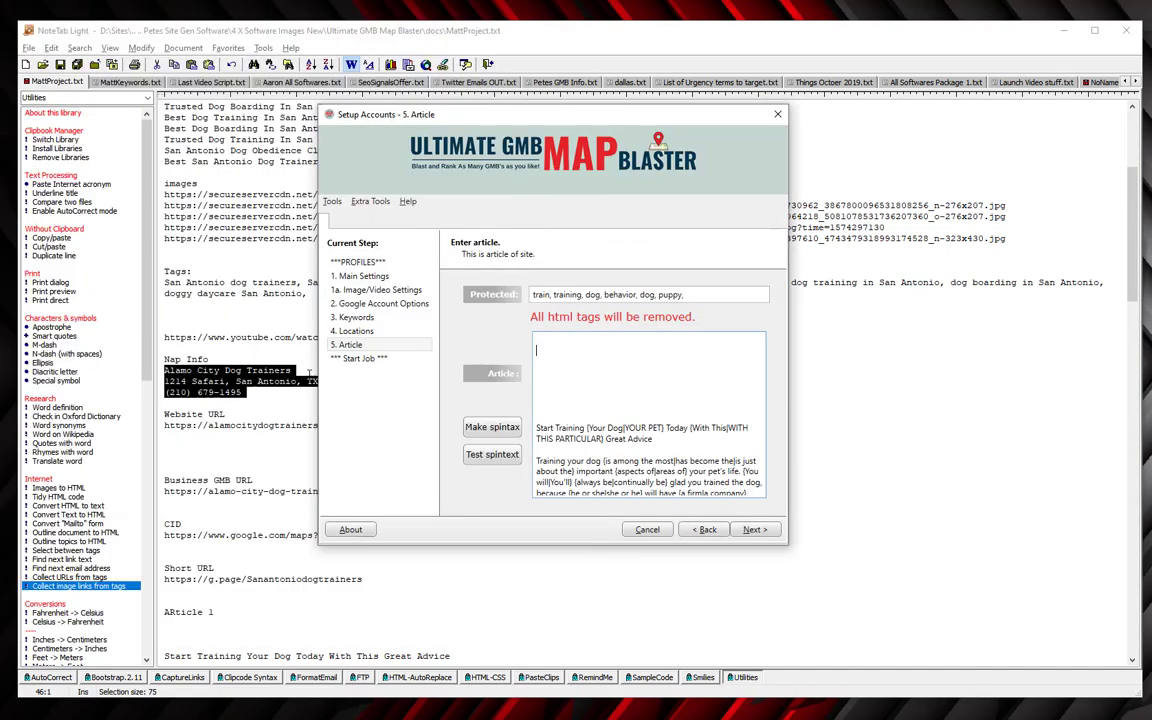
key(ctrl+v)
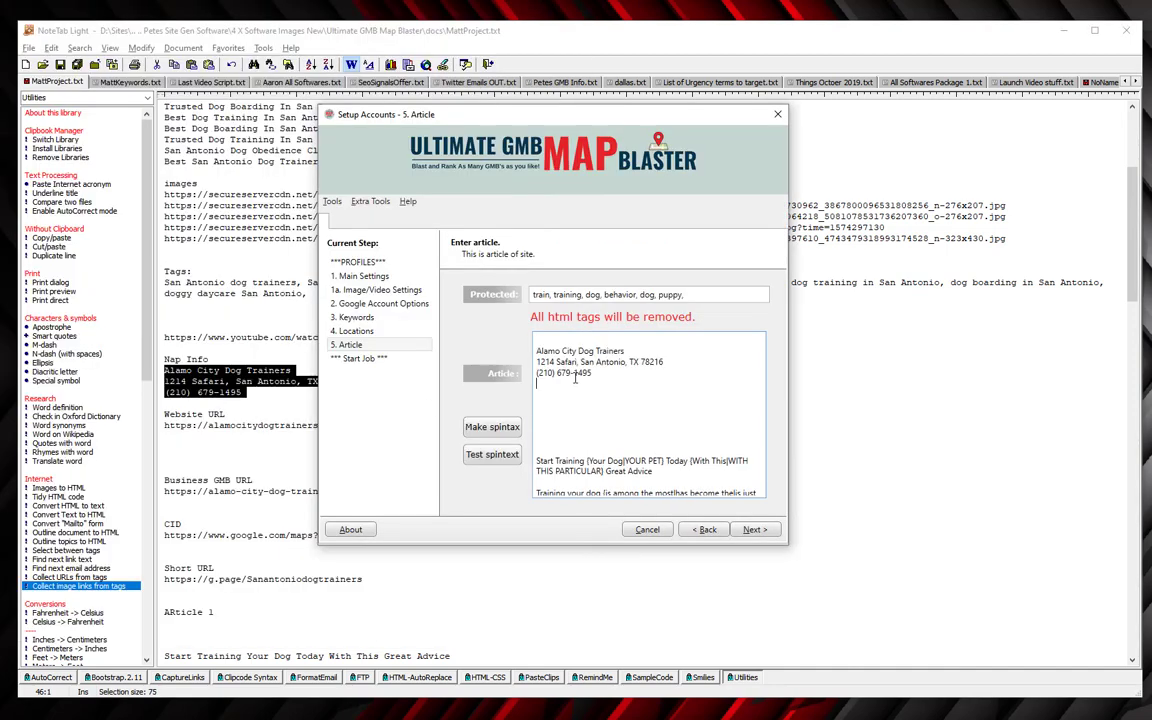
key(Return)
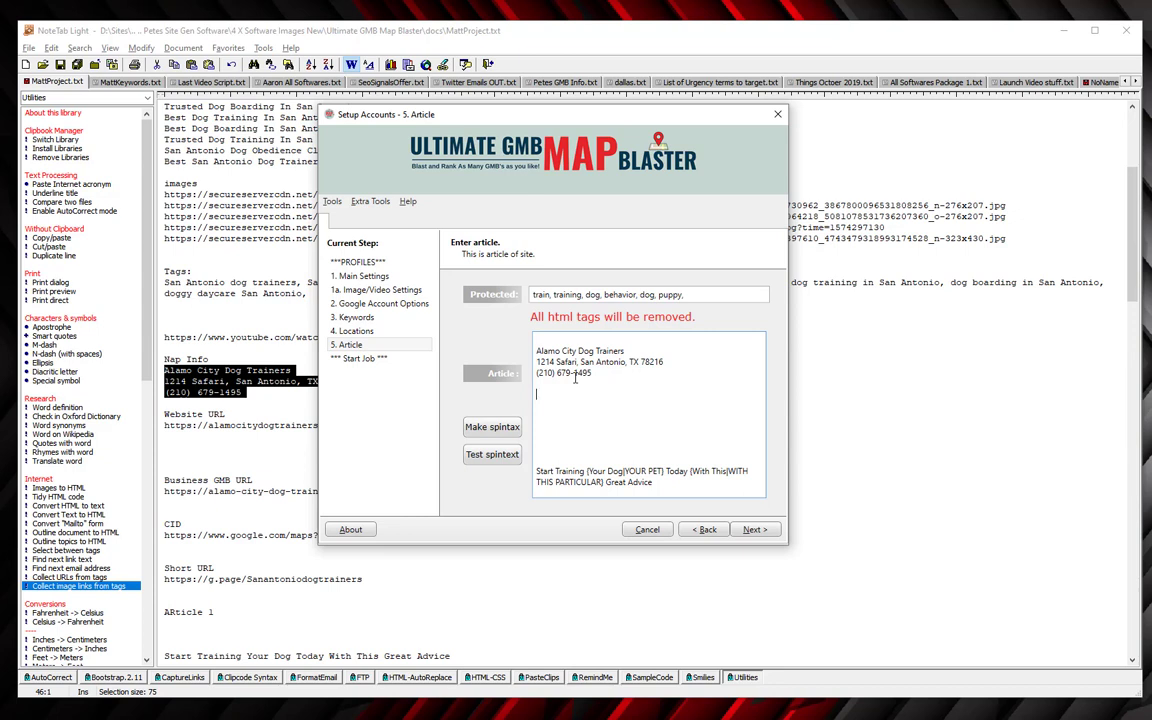
Place the cursor below the phone number, shift the wizard right, and return to NoteTab.
click(604, 386)
drag(556, 110, 734, 134)
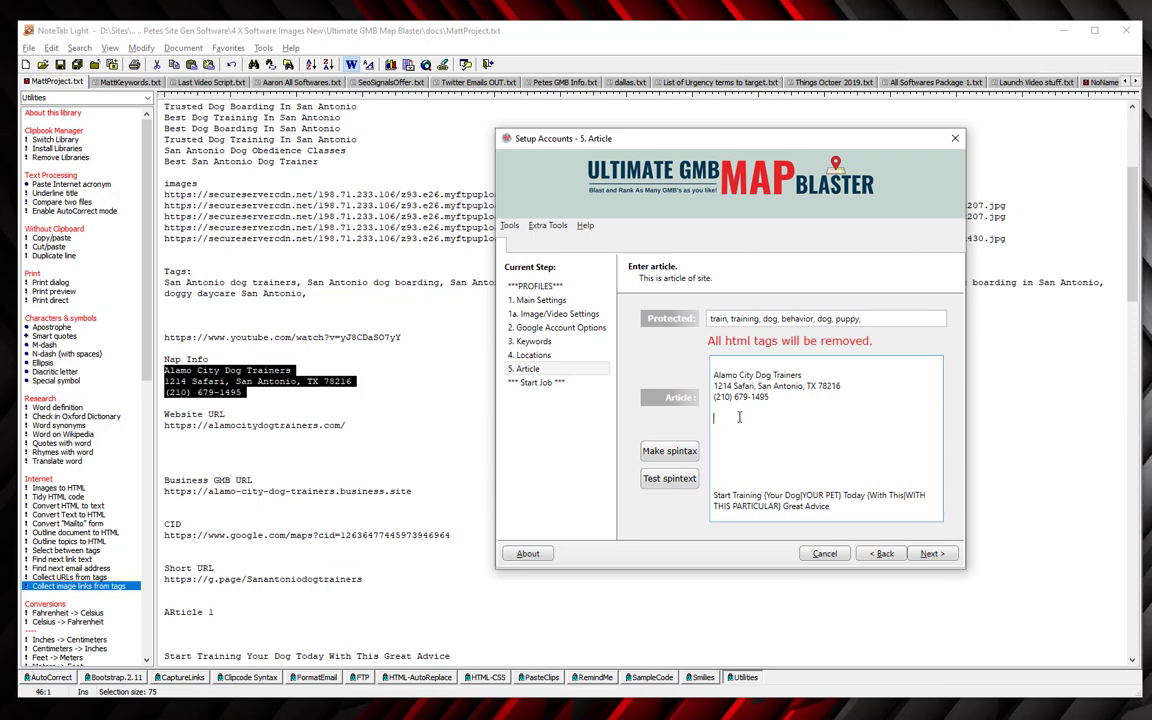
key(alt+Tab)
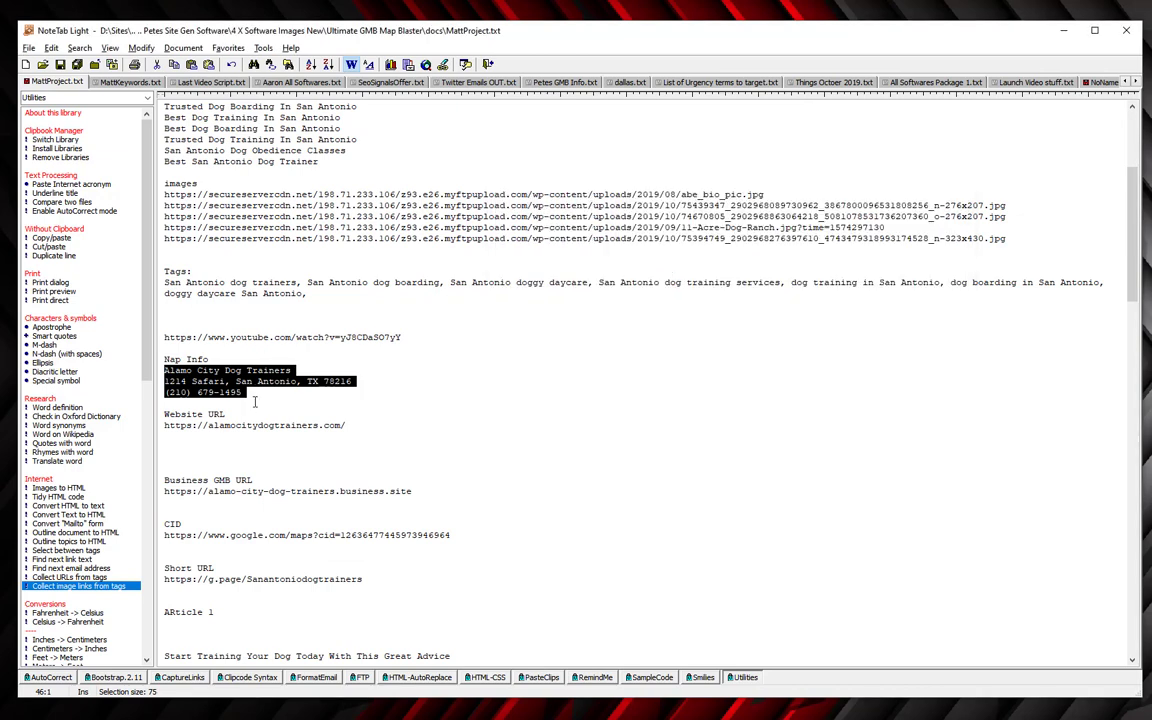
Copy the Website, GMB, CID and Short URL lines from the notes into the article.
click(199, 415)
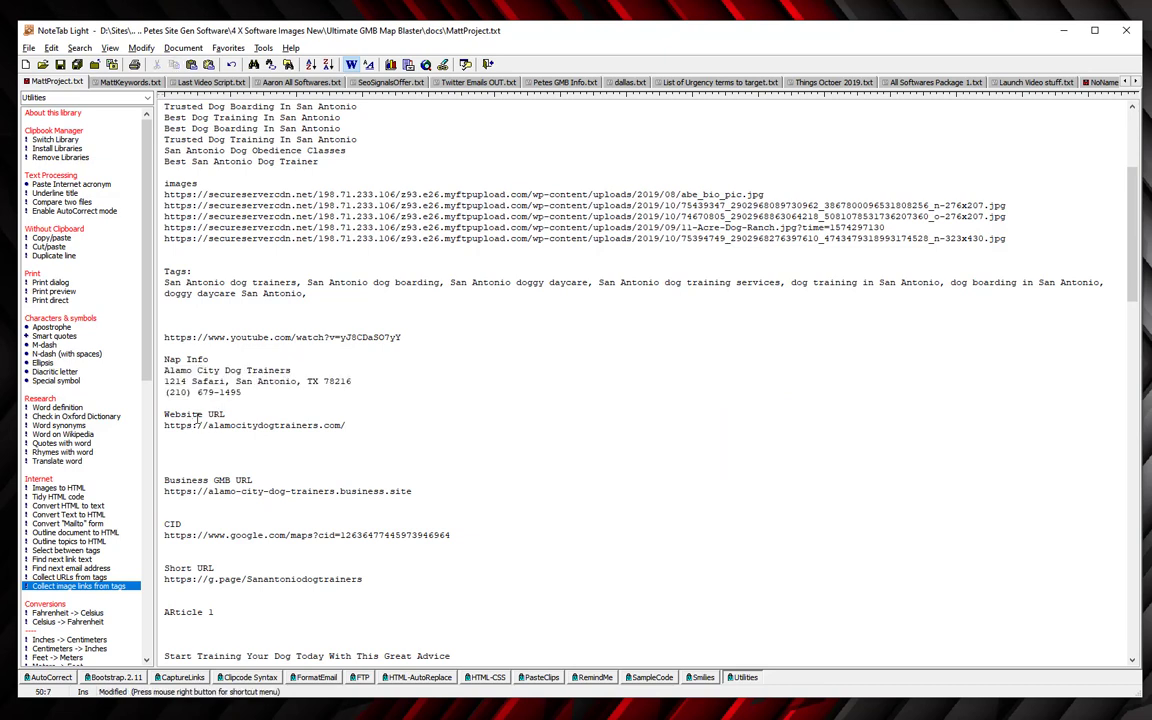
drag(151, 415, 151, 590)
key(ctrl+c)
key(alt+Tab)
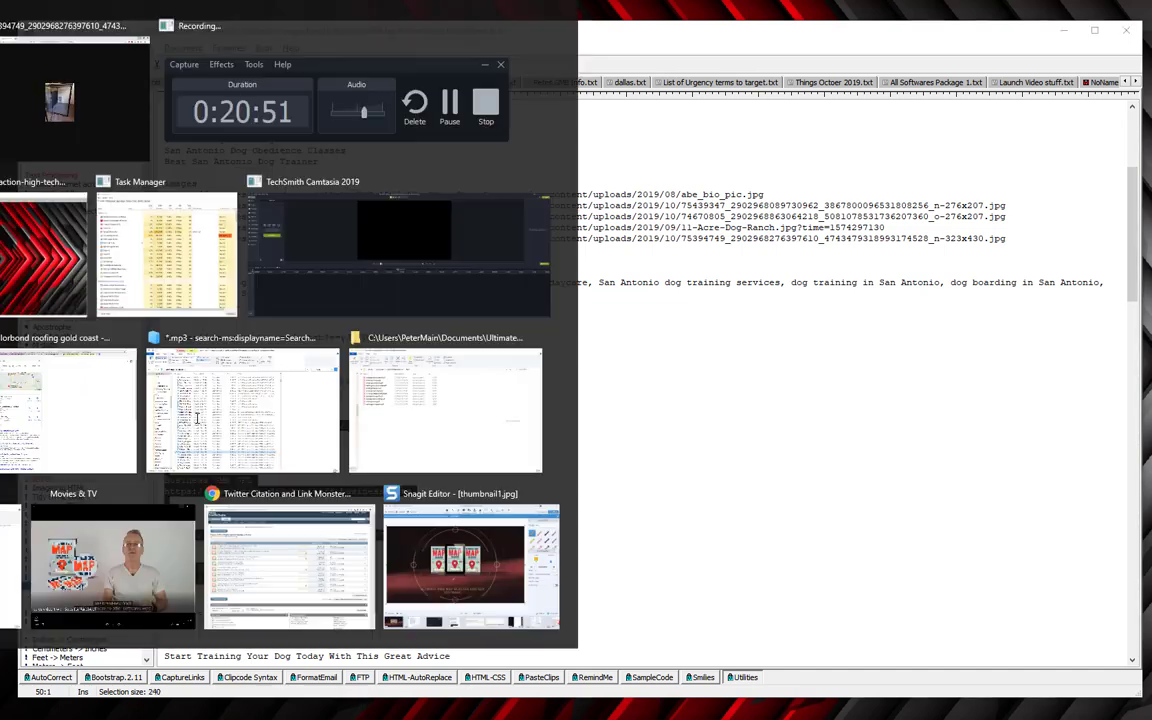
key(ctrl+v)
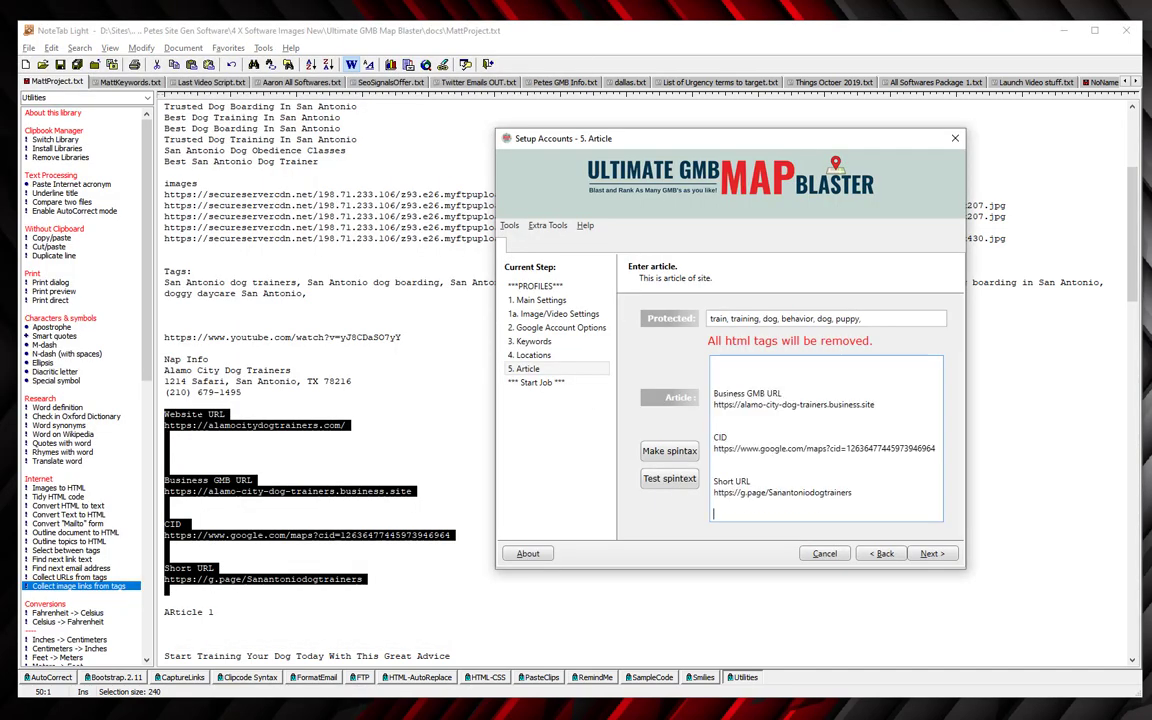
Delete the Website URL, Business GMB URL, CID and Short URL label lines, keeping the bare links.
key(Up)
key(Up)
key(Up)
key(Up)
key(Up)
key(Up)
key(Up)
key(Up)
key(Up)
key(Up)
key(Up)
key(Up)
key(Up)
key(Up)
key(Up)
key(Up)
key(Up)
key(Up)
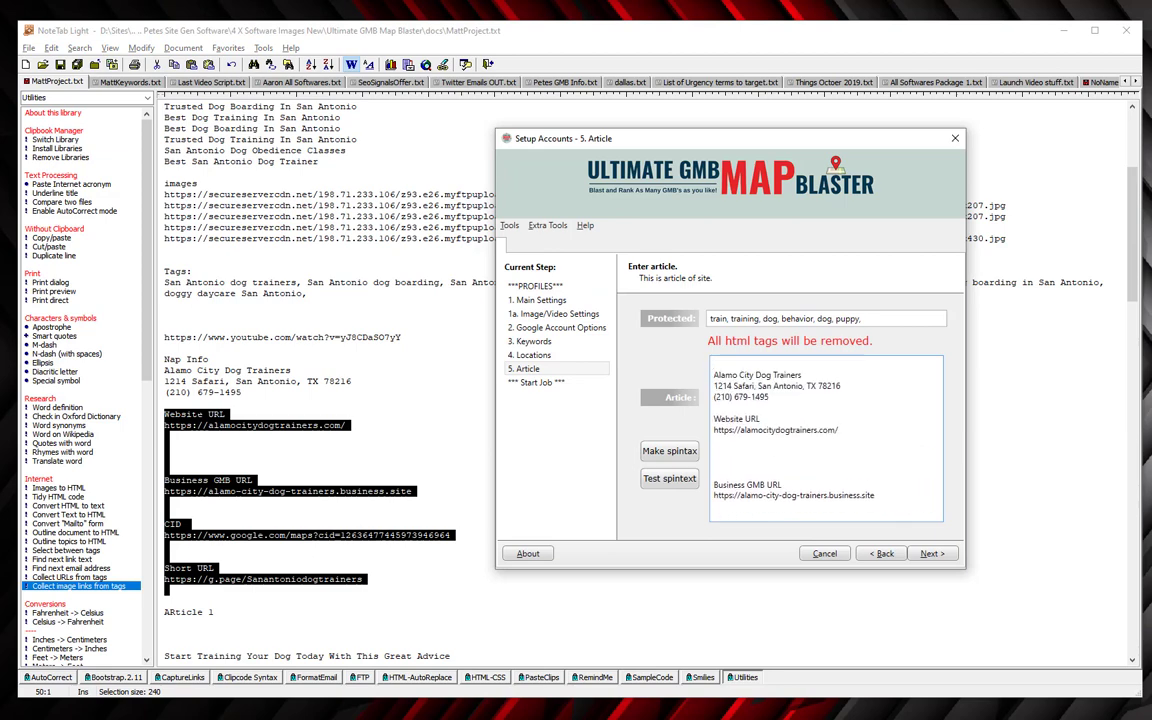
key(Down)
key(Down)
key(shift+Down)
key(Delete)
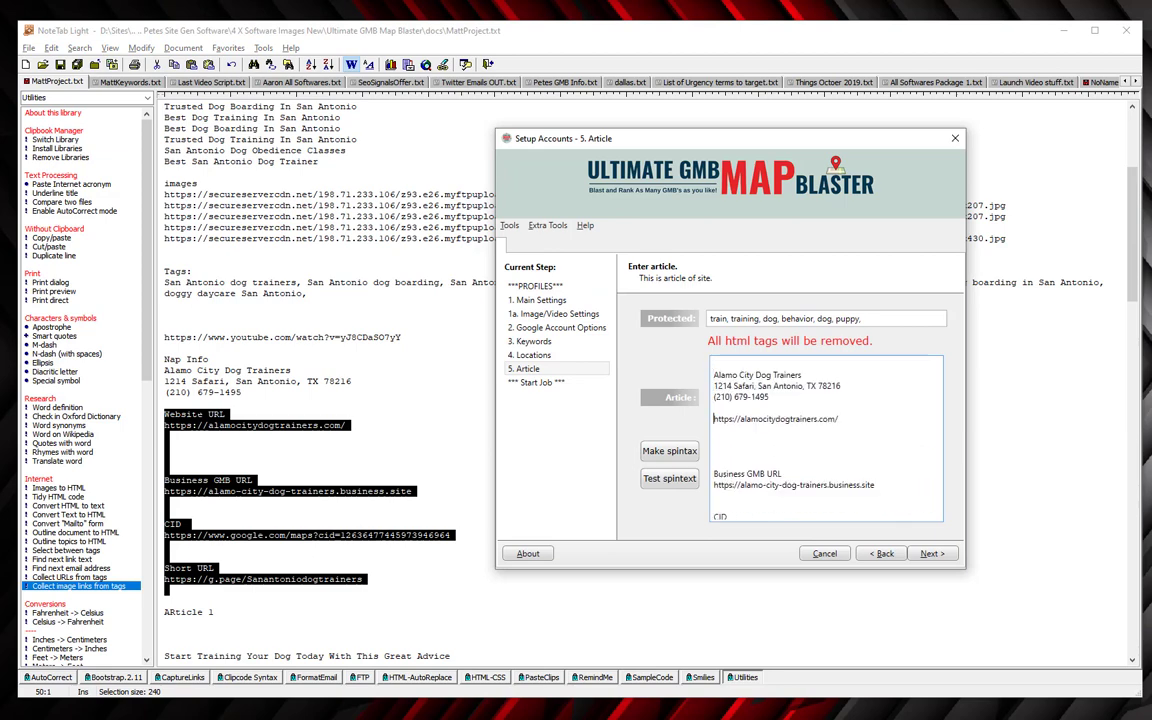
key(Down)
key(Down)
key(shift+Down)
key(shift+Down)
key(shift+Down)
key(shift+Down)
key(Delete)
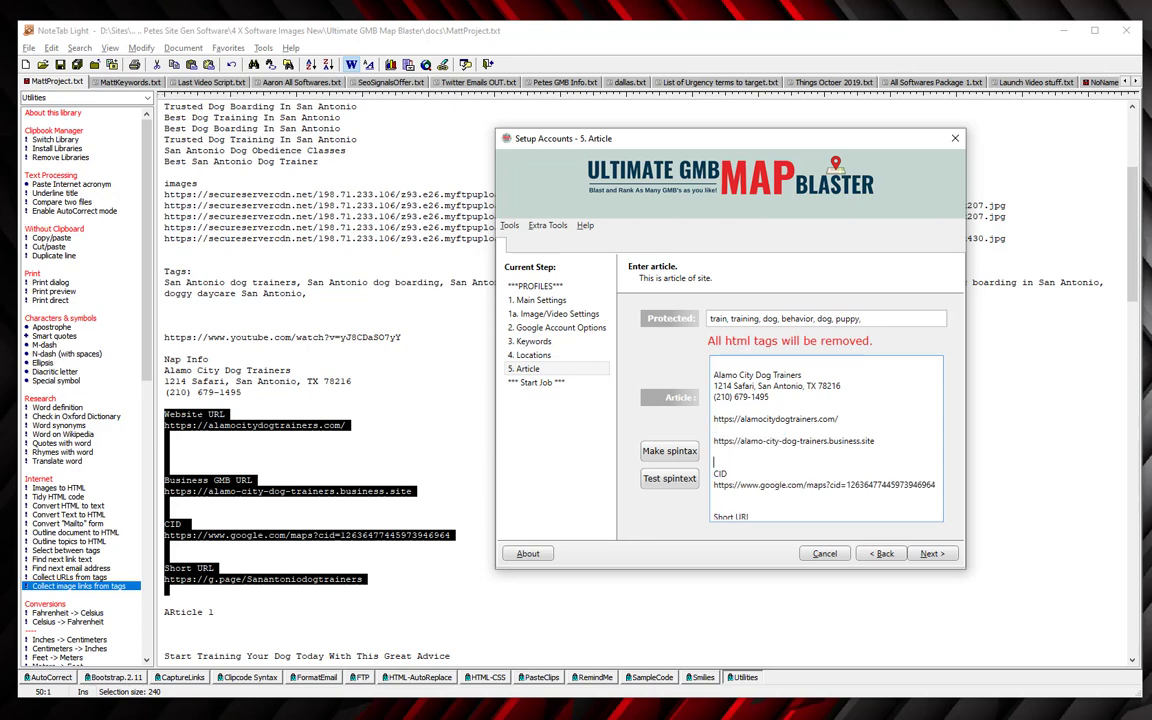
key(shift+Down)
key(shift+Down)
key(Delete)
key(shift+Down)
key(shift+Down)
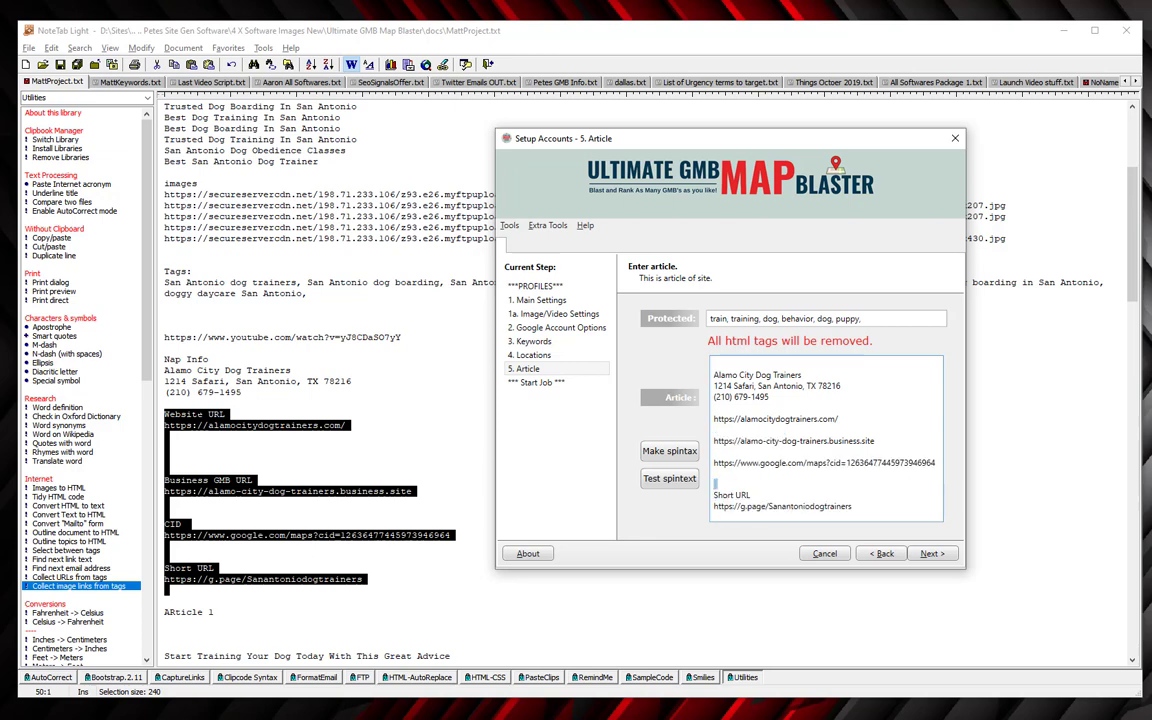
key(Delete)
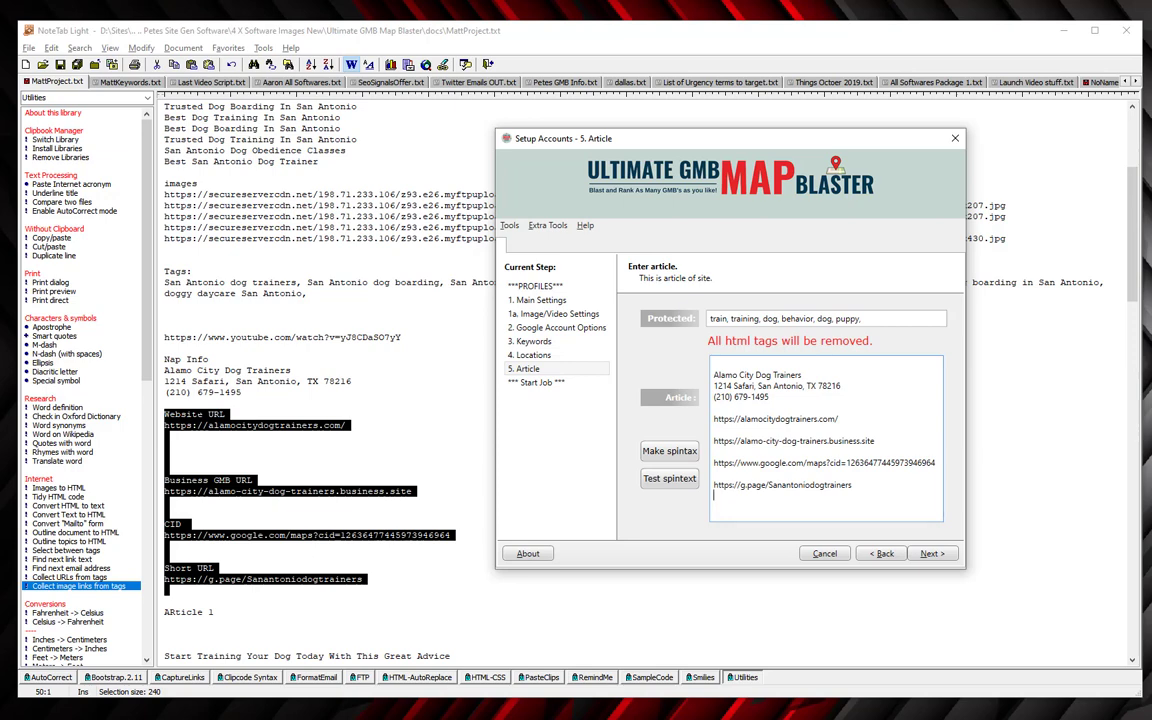
key(Down)
Paste the spintax article title and body after the four URLs.
key(shift+Up)
key(shift+Up)
key(shift+Up)
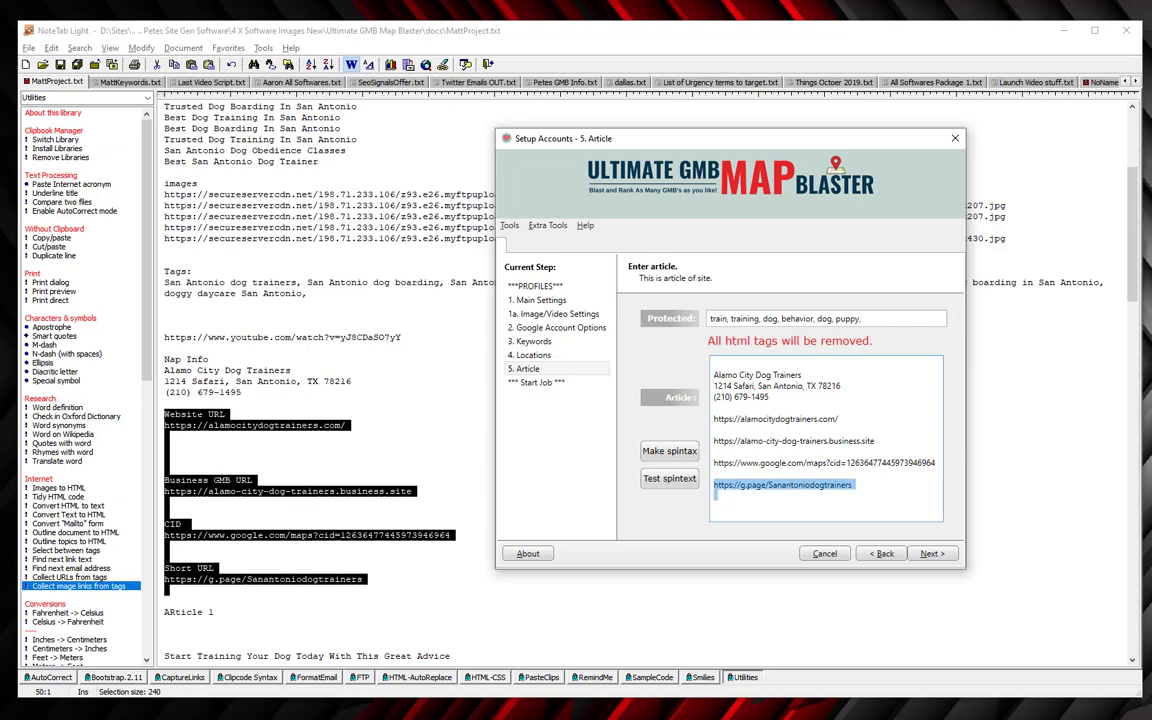
key(shift+Up)
key(shift+Up)
key(shift+Up)
key(shift+Up)
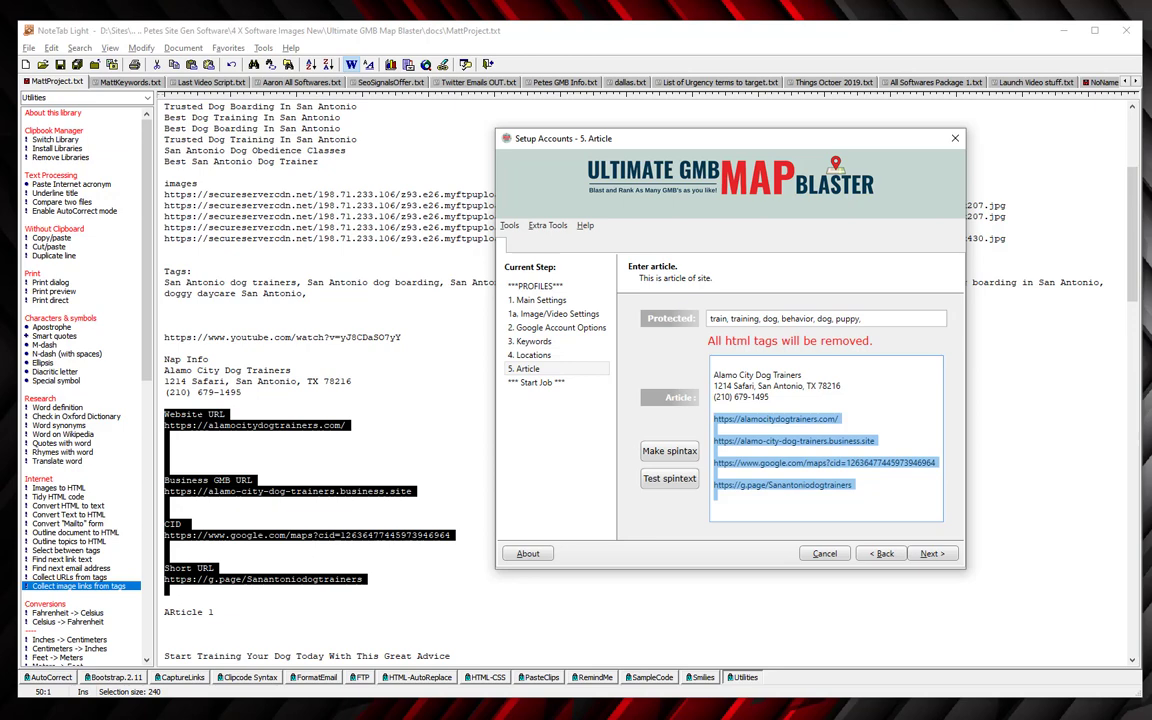
text(Start Training {Your Dog|YOUR PET} Today {With This|WITH THIS PARTICULAR} Great Advice)
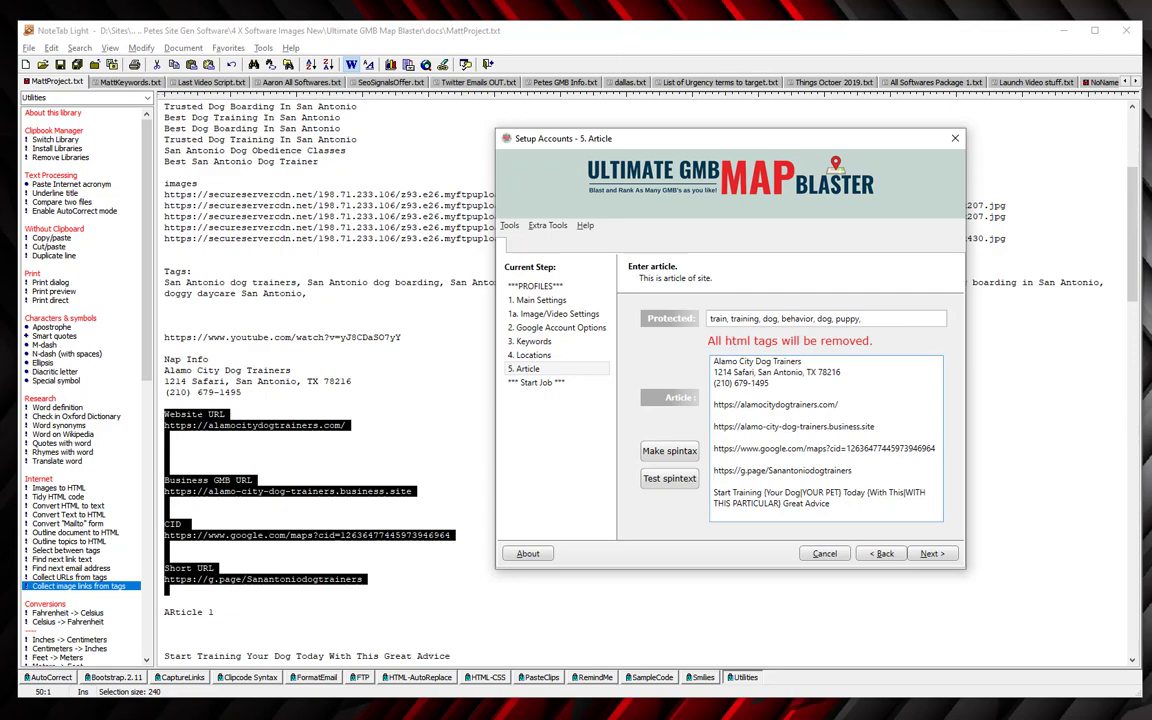
key(ctrl+v)
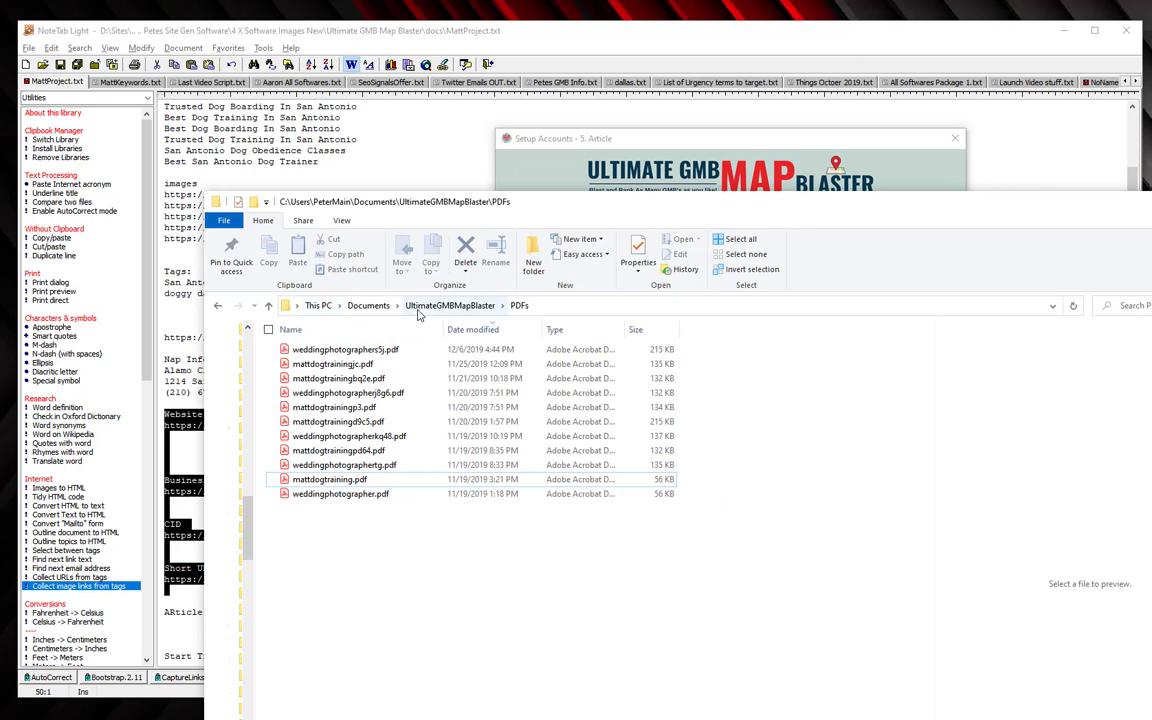
Open mattdogtrainingjc.pdf and select the Google Drive and Google Maps links on page 2.
click(352, 366)
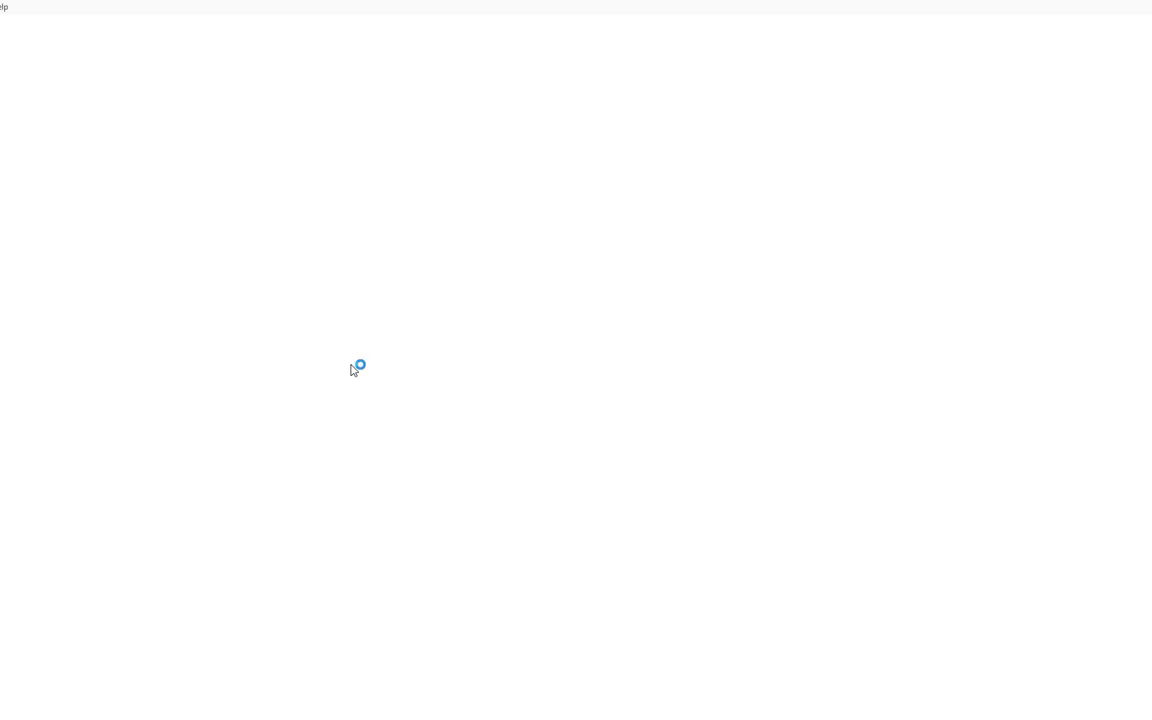
scroll(525, 417, down, 15)
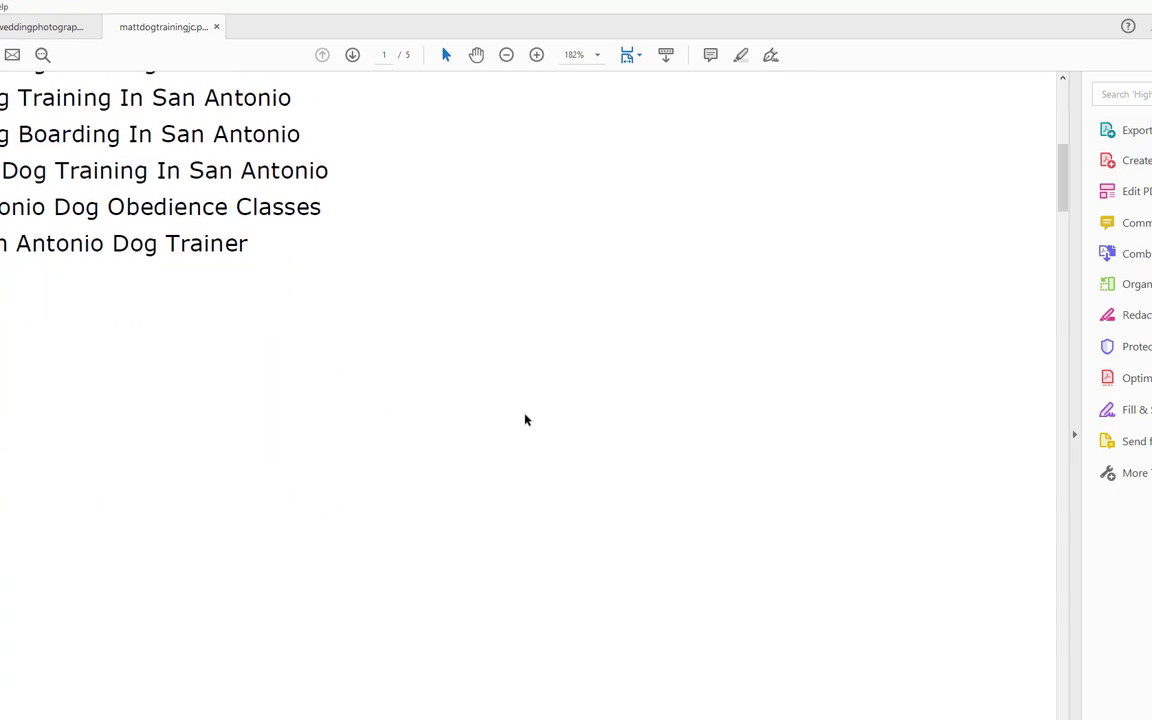
scroll(525, 418, down, 5)
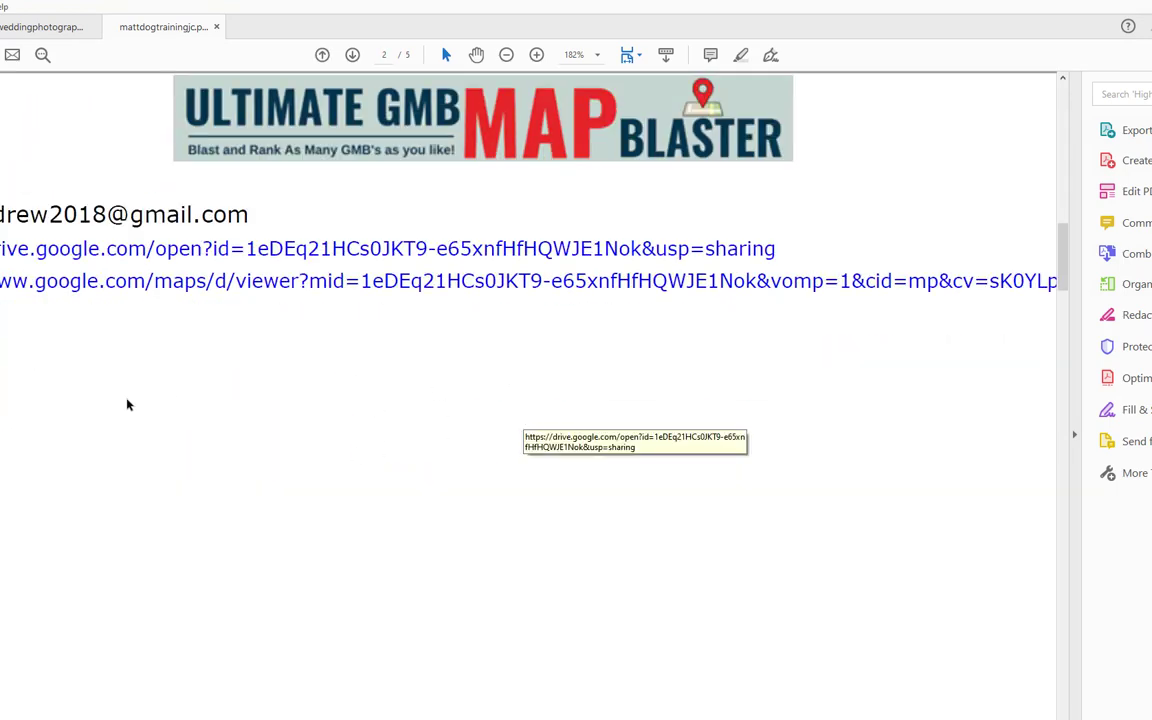
drag(10, 246, 857, 356)
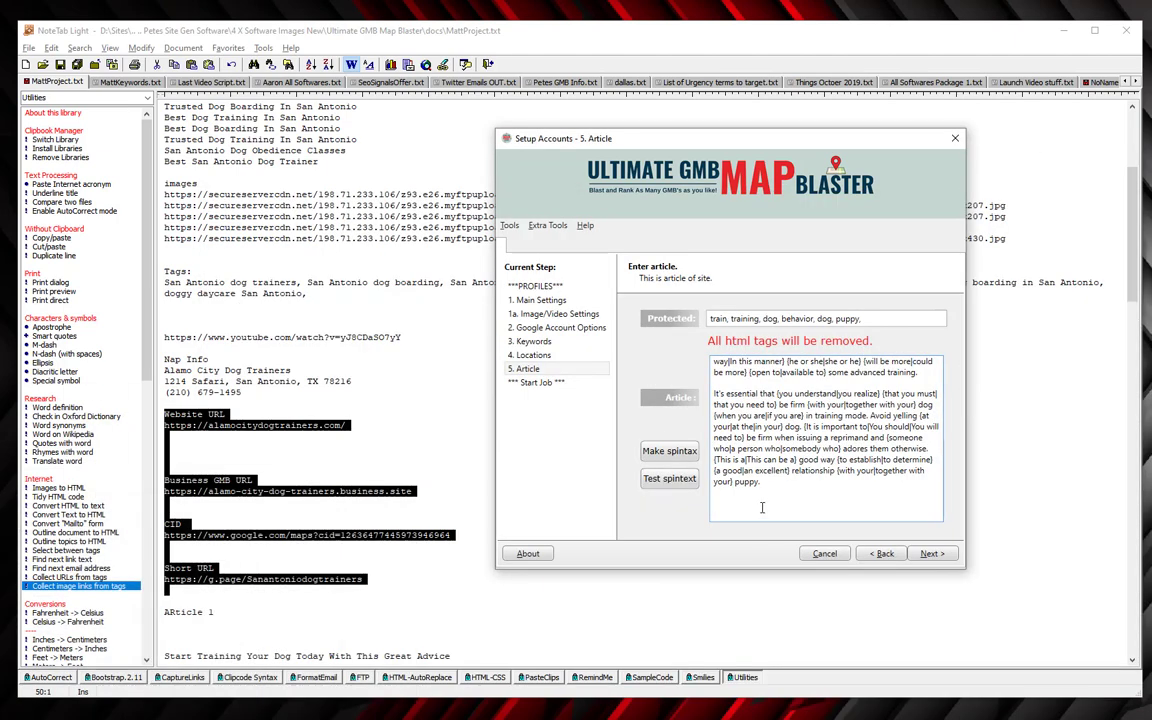
Paste the Drive and Maps links at the end of the article with a new line after them.
click(762, 508)
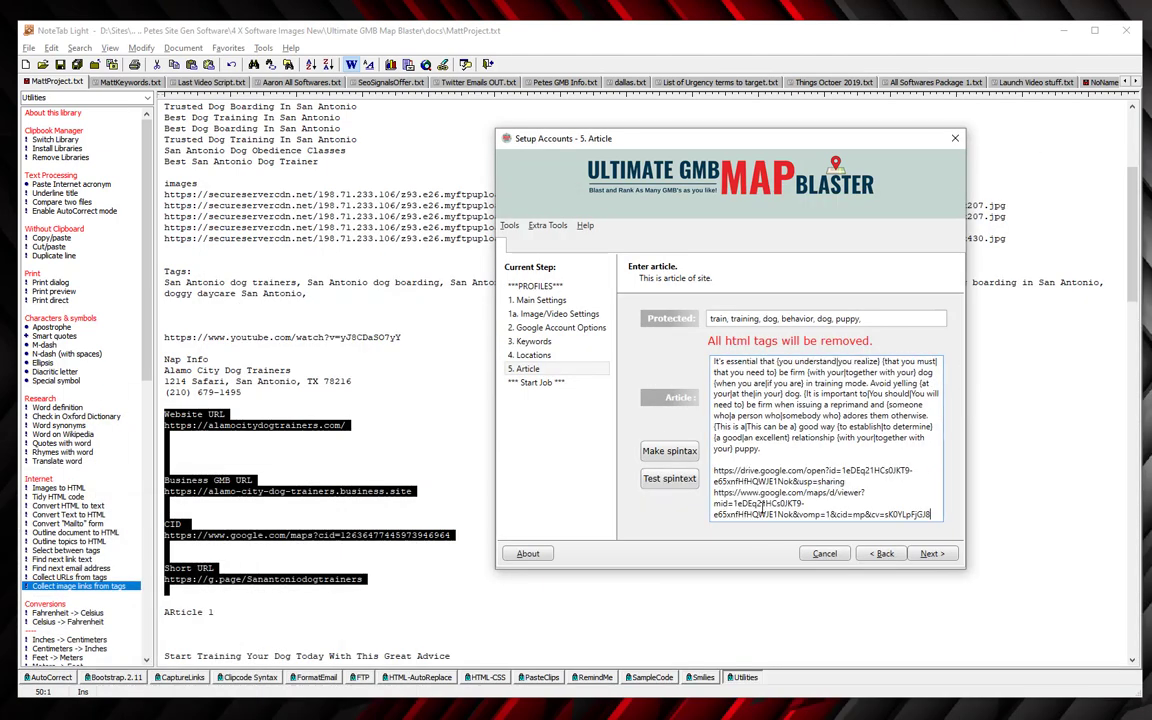
key(Return)
key(Return)
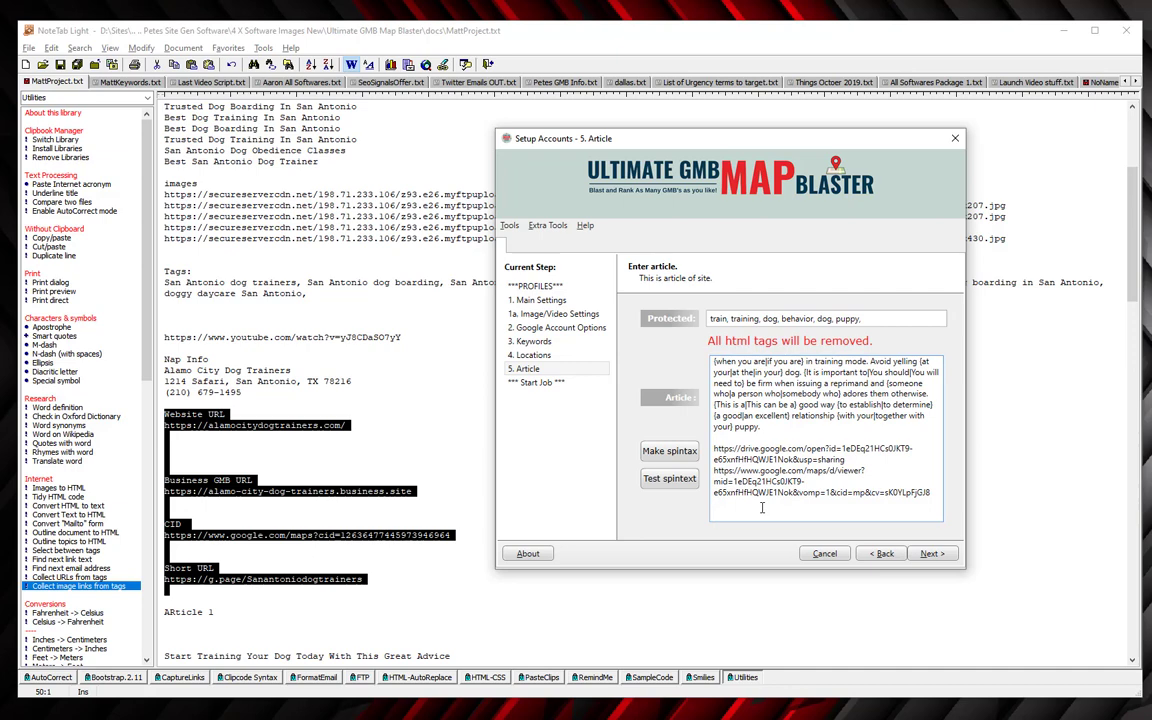
Review the article, highlighting the business URLs near the top, and return to its last line.
scroll(762, 507, up, 15)
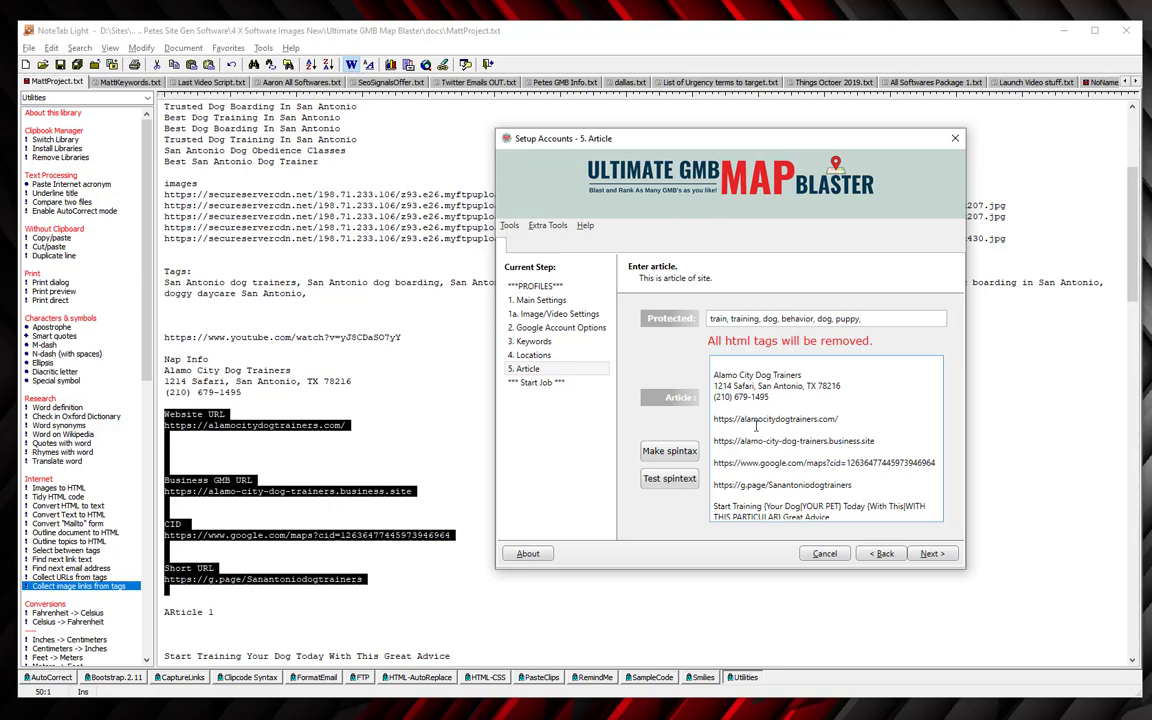
scroll(757, 429, down, 1)
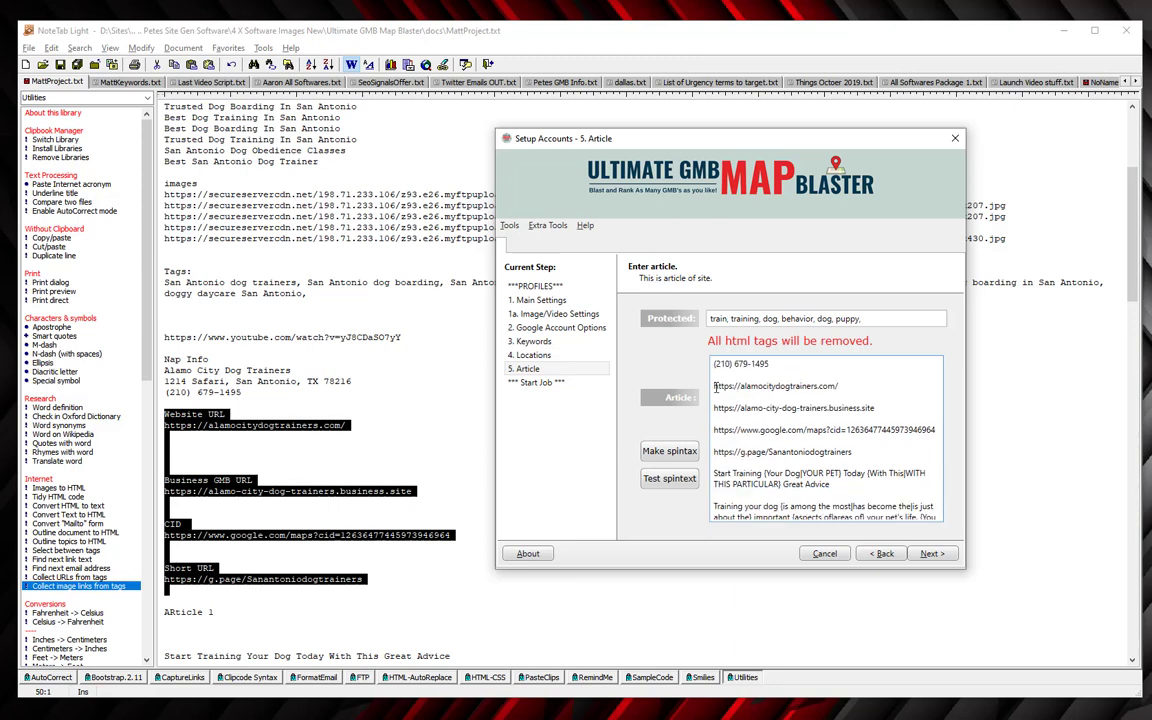
drag(714, 385, 849, 458)
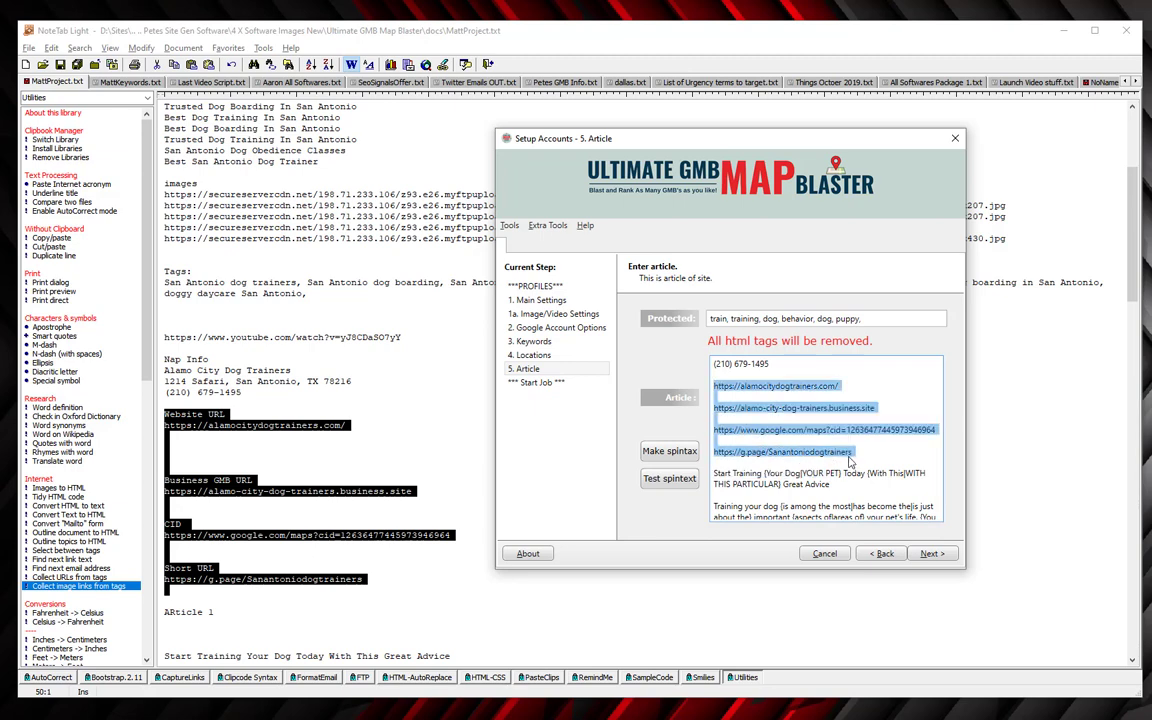
scroll(853, 454, down, 5)
scroll(864, 451, down, 5)
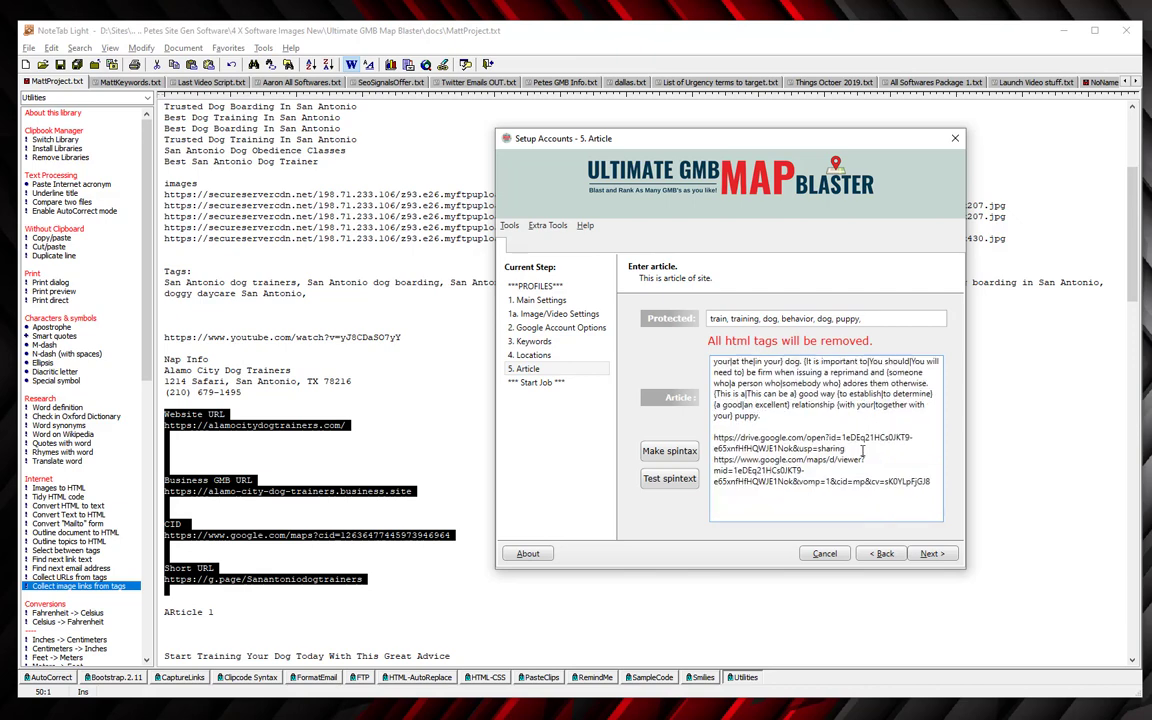
click(775, 510)
Advance to the Start Job page, start the work, and allow MAPCreatorTools through the Dr.Web firewall.
click(929, 555)
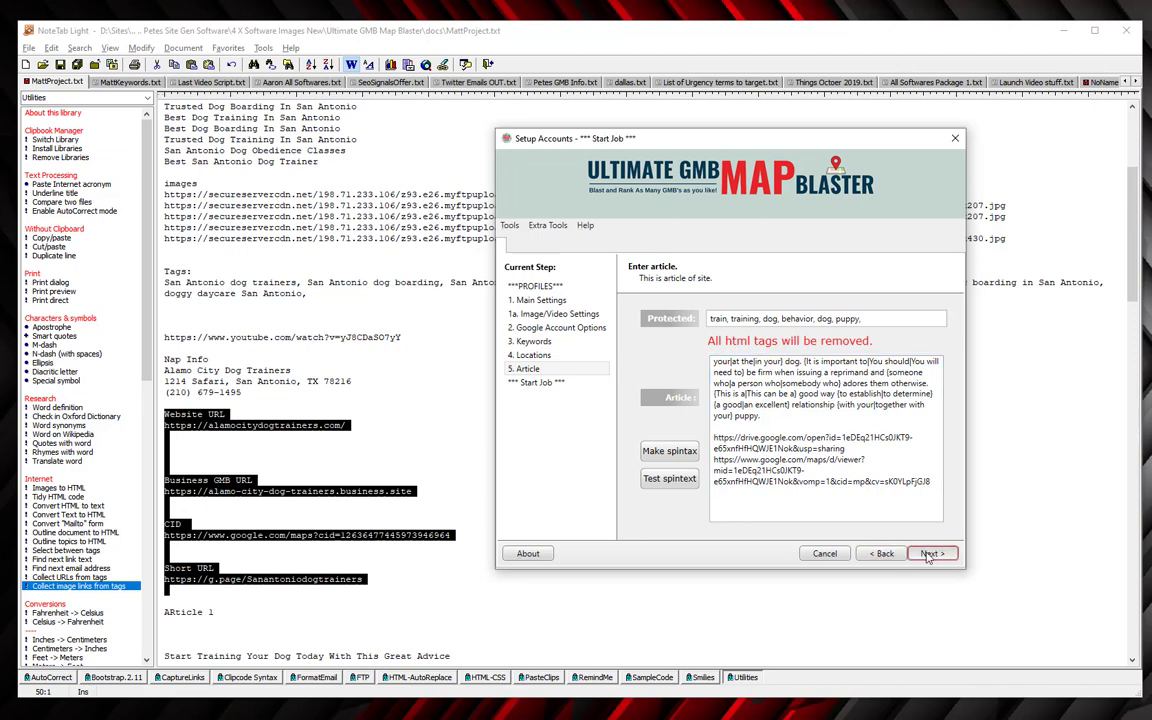
click(929, 555)
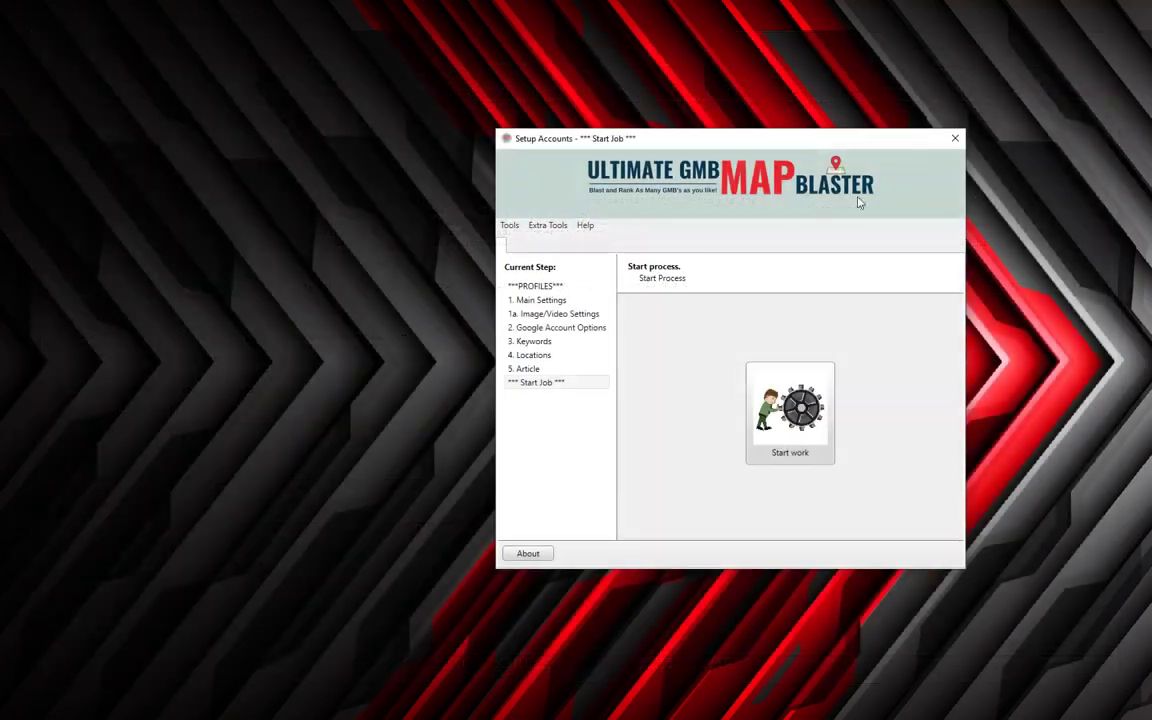
drag(743, 141, 588, 150)
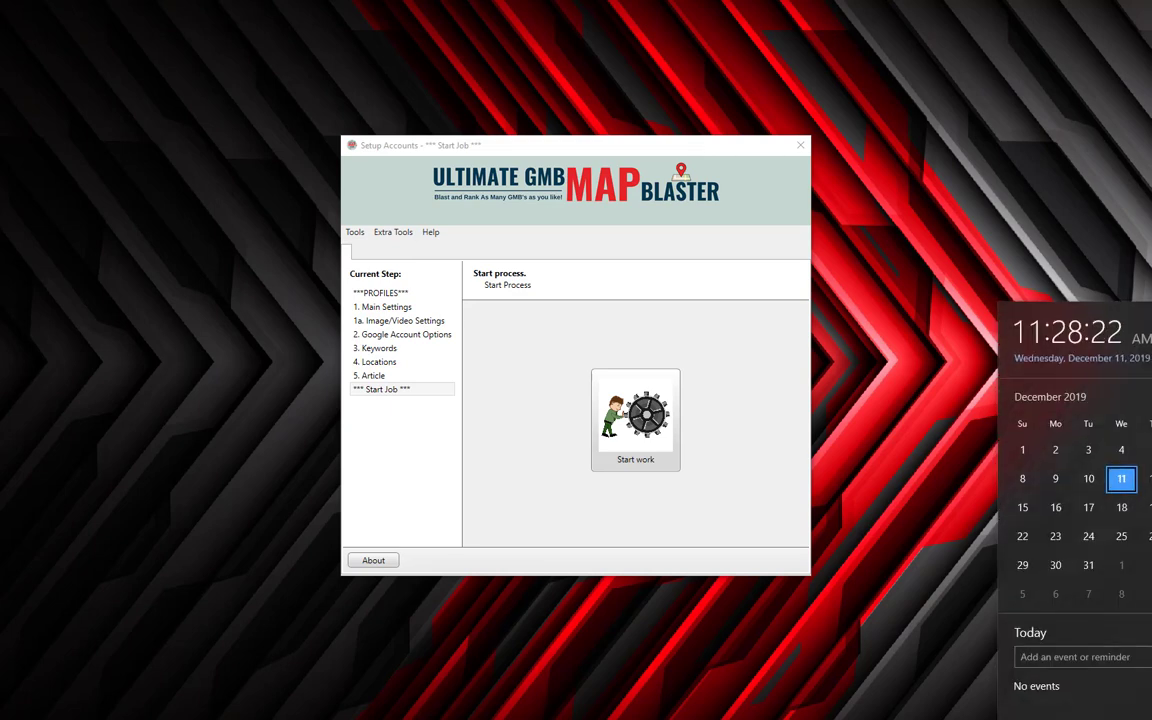
key(Escape)
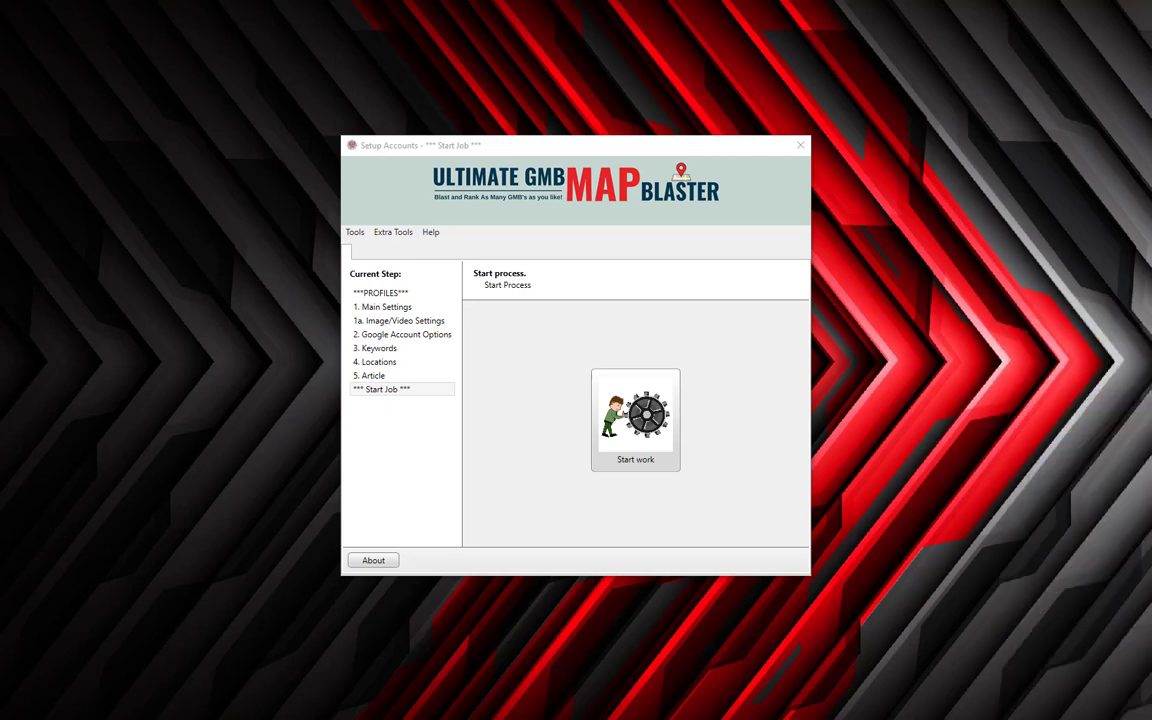
click(646, 440)
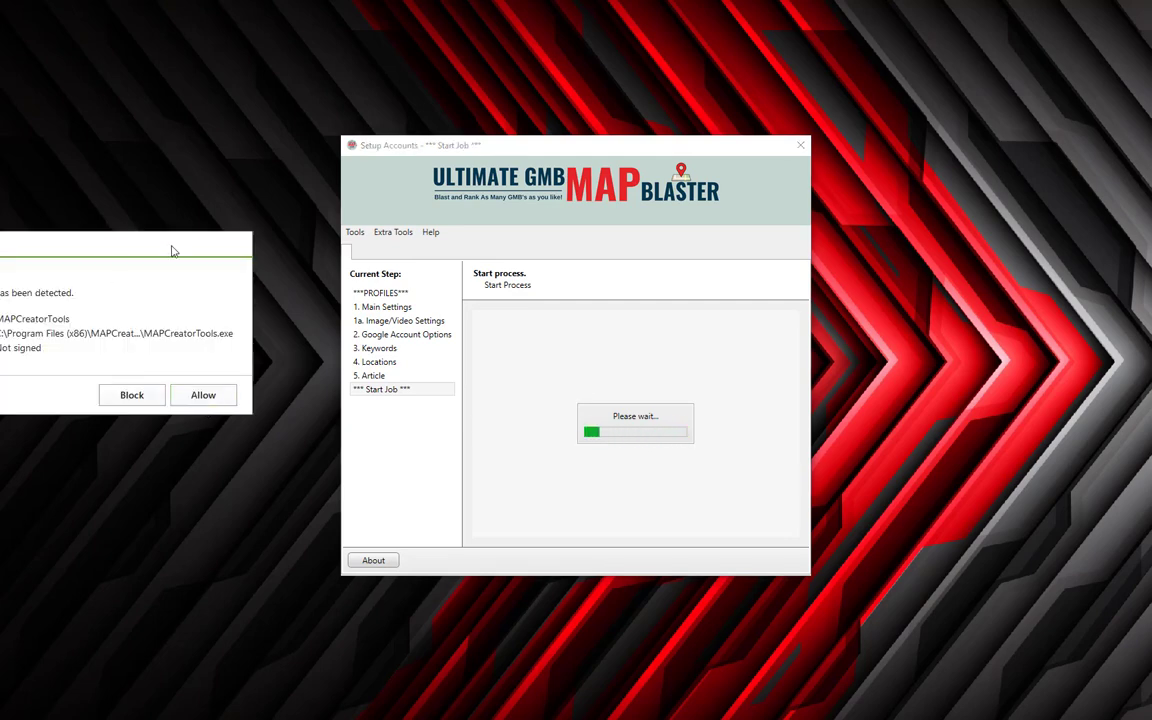
drag(171, 251, 525, 296)
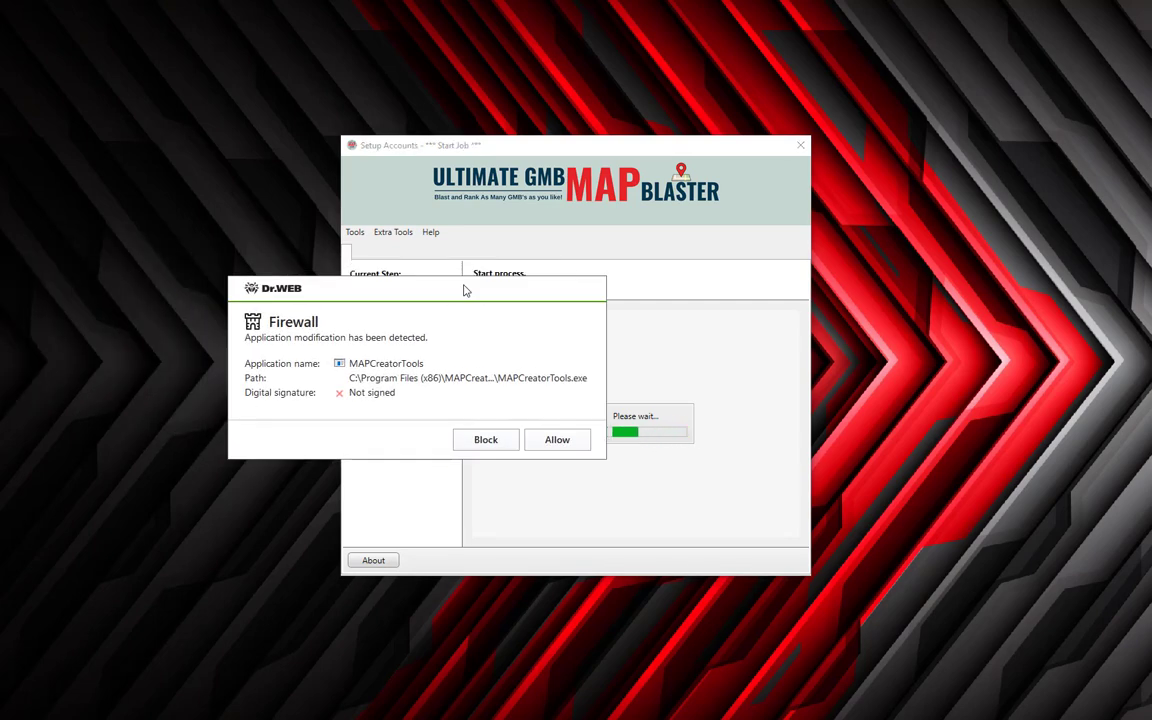
click(556, 440)
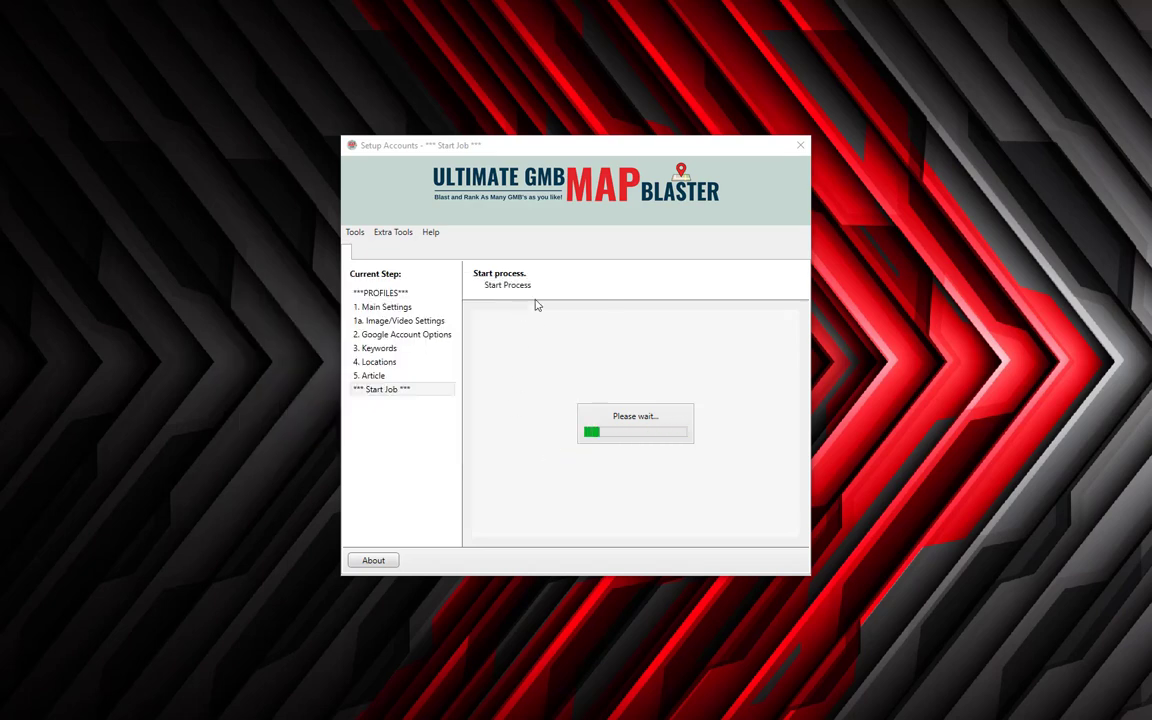
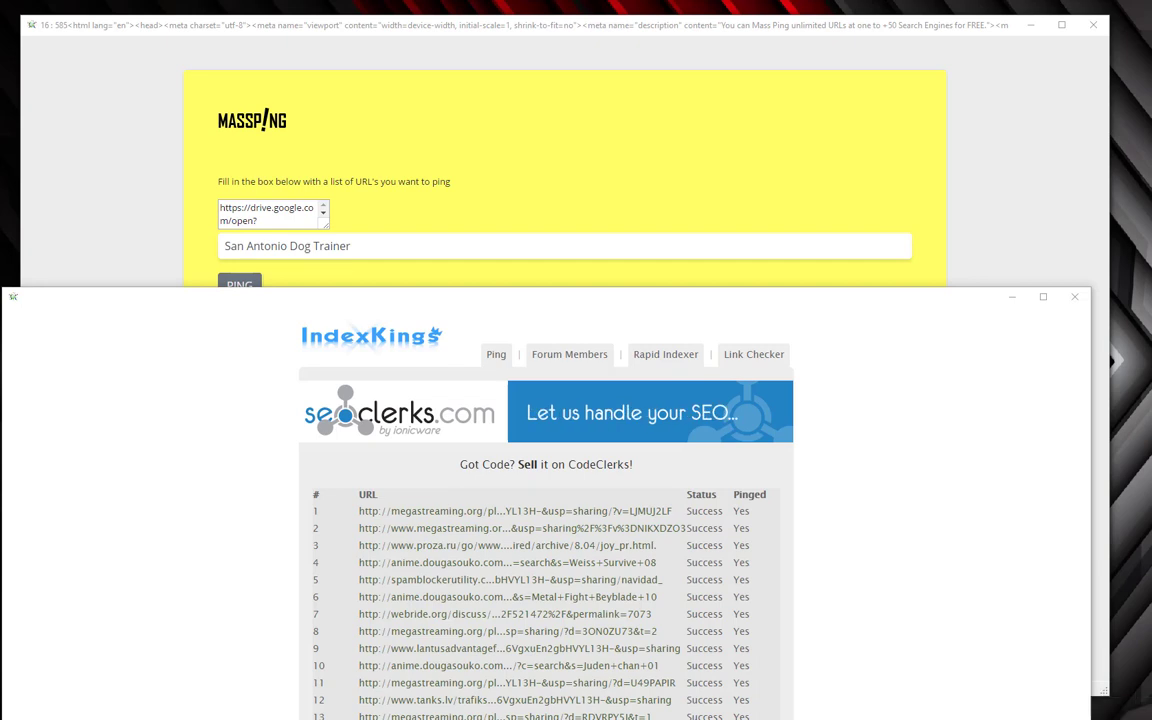
Check the current time, then scroll through the IndexKings ping results to confirm every URL shows Success.
key(super+alt+d)
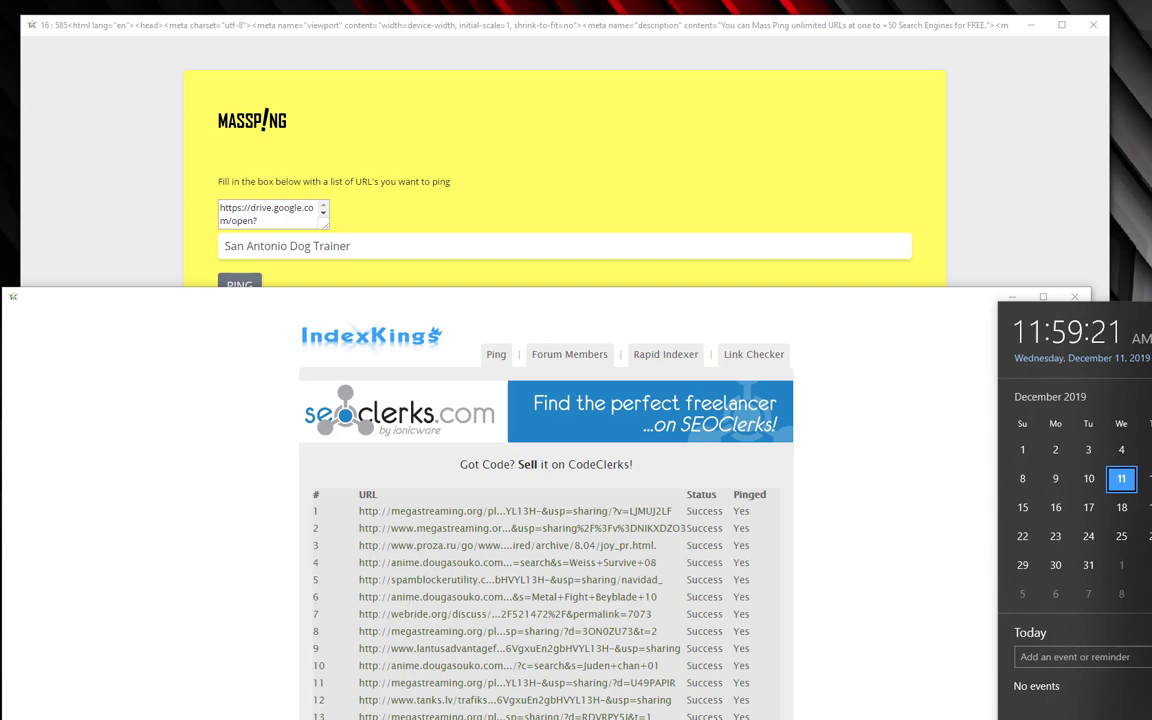
scroll(543, 520, down, 1)
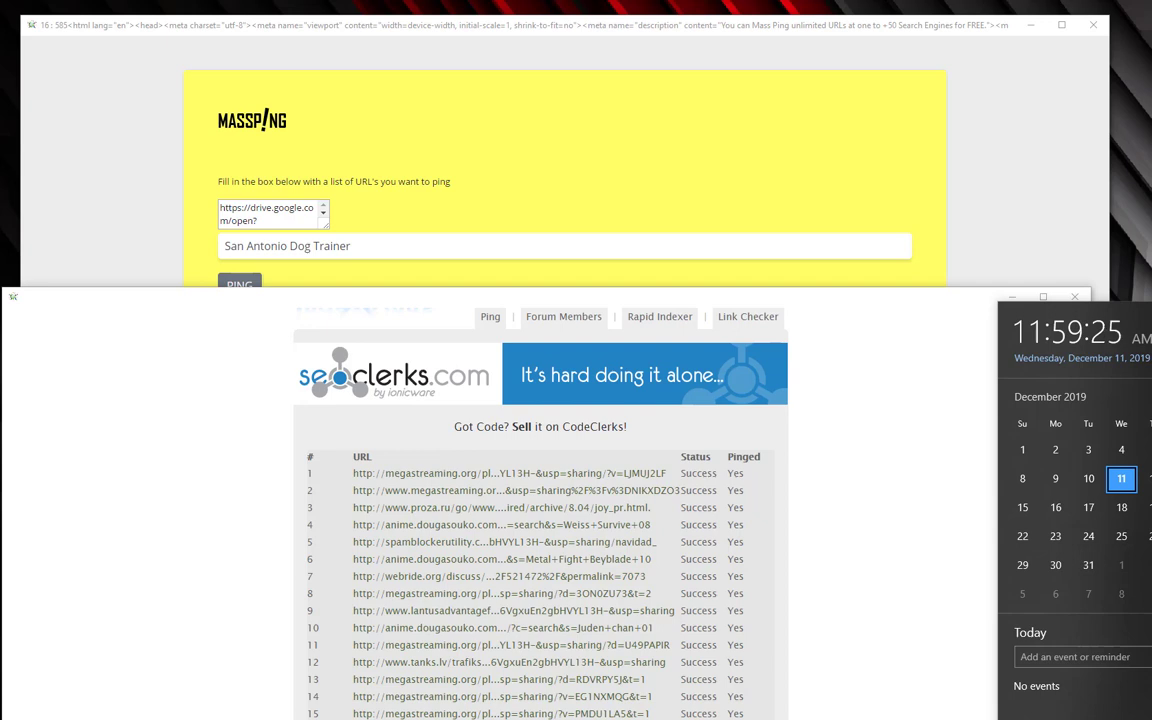
scroll(540, 520, down, 2)
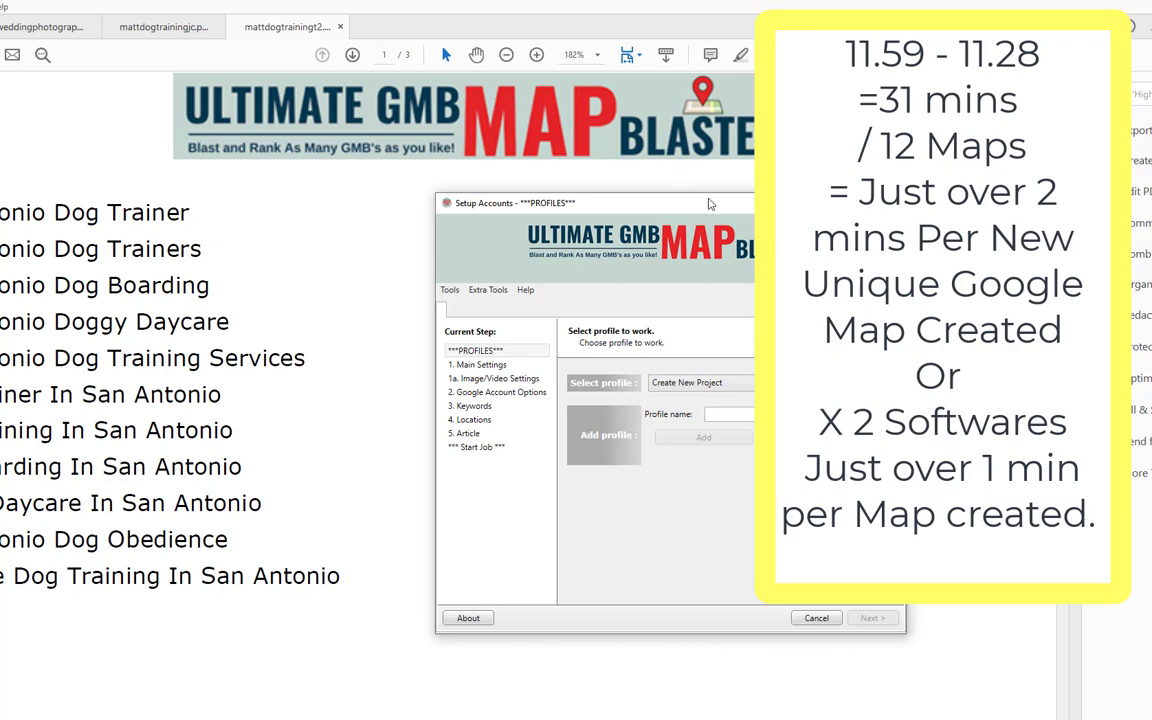
Drag the Setup Accounts window aside to uncover the report's eleven-keyword list.
drag(702, 212, 361, 201)
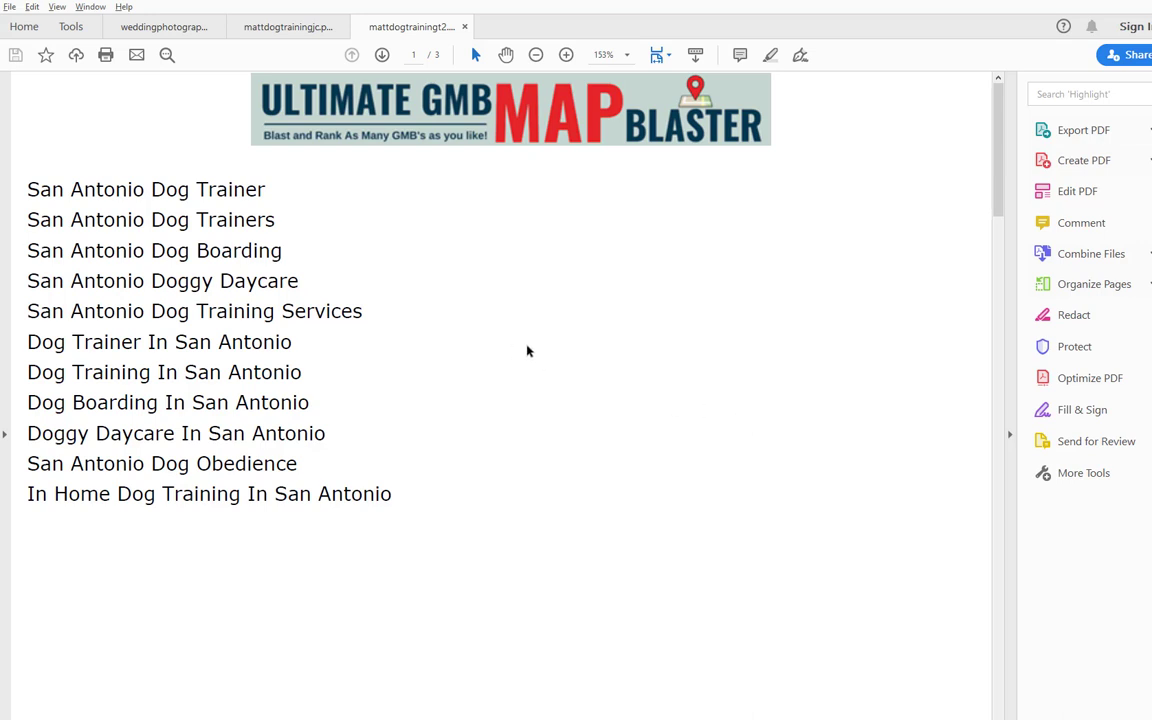
Highlight the eleven San Antonio keyword lines on report page 1 to review them.
drag(27, 186, 431, 494)
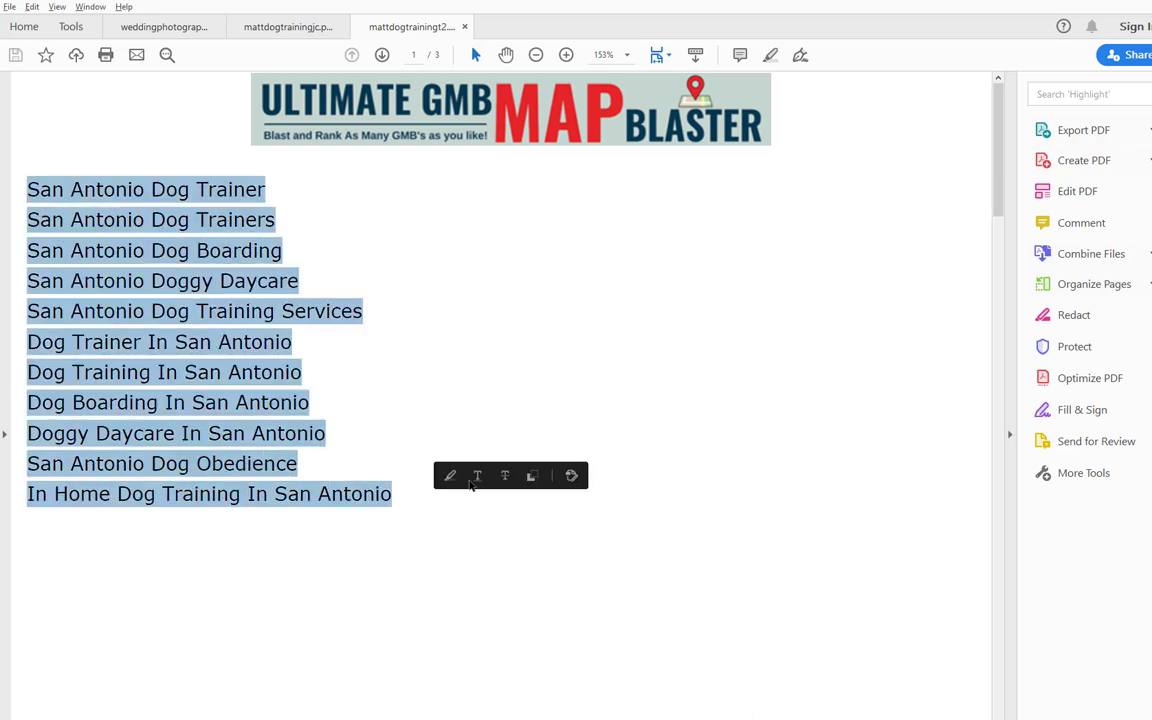
click(410, 405)
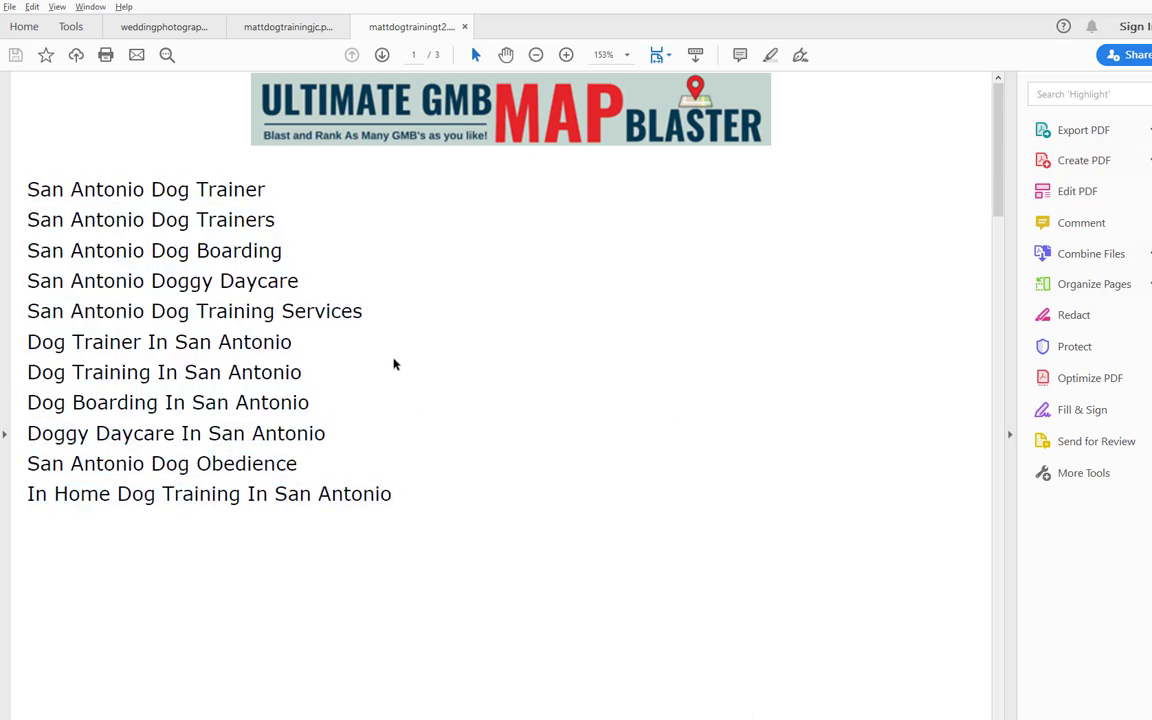
scroll(394, 363, down, 3)
scroll(394, 364, up, 3)
drag(29, 191, 395, 495)
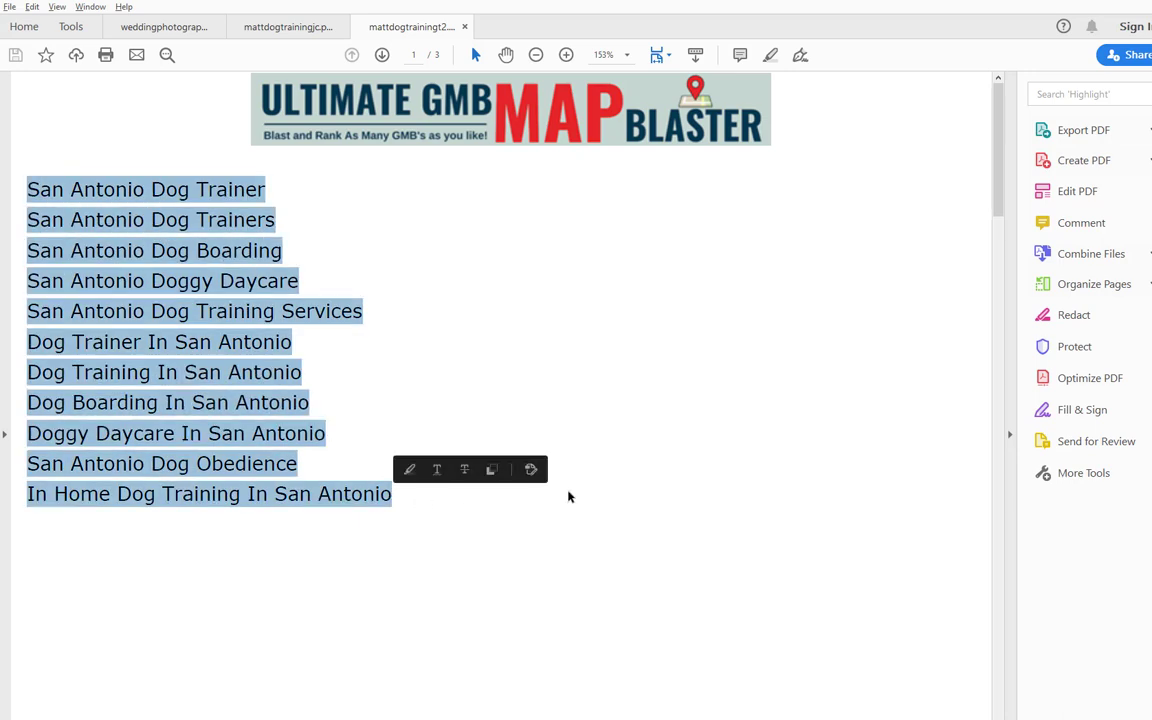
Scroll down to report page 2 with the Google Drive and Maps links.
scroll(570, 496, down, 10)
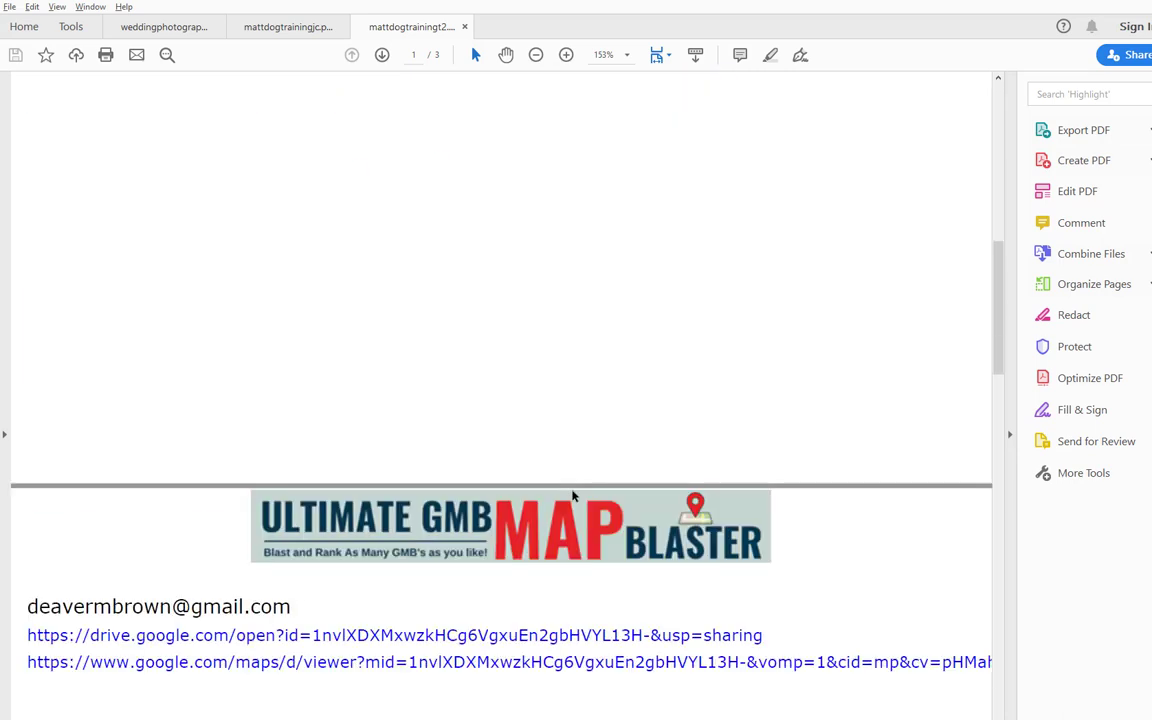
scroll(566, 470, down, 3)
scroll(382, 410, down, 1)
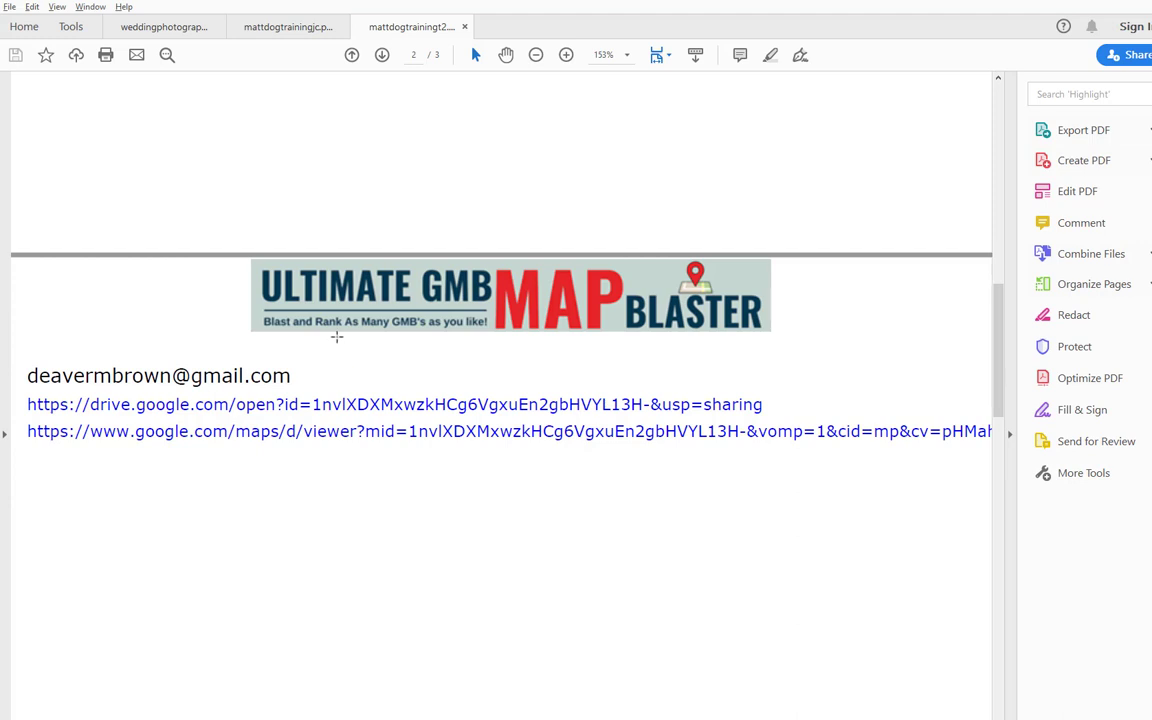
Open the drive.google.com sharing link from report page 2 in the browser.
scroll(337, 343, down, 3)
scroll(338, 344, up, 2)
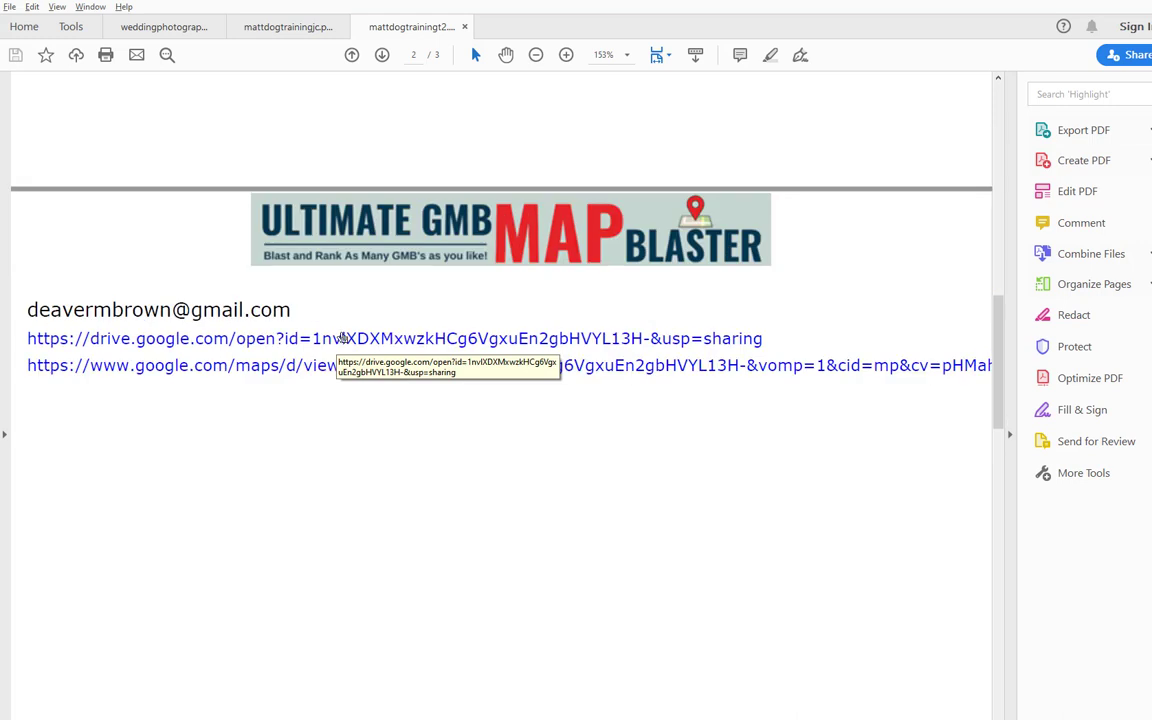
scroll(355, 298, up, 2)
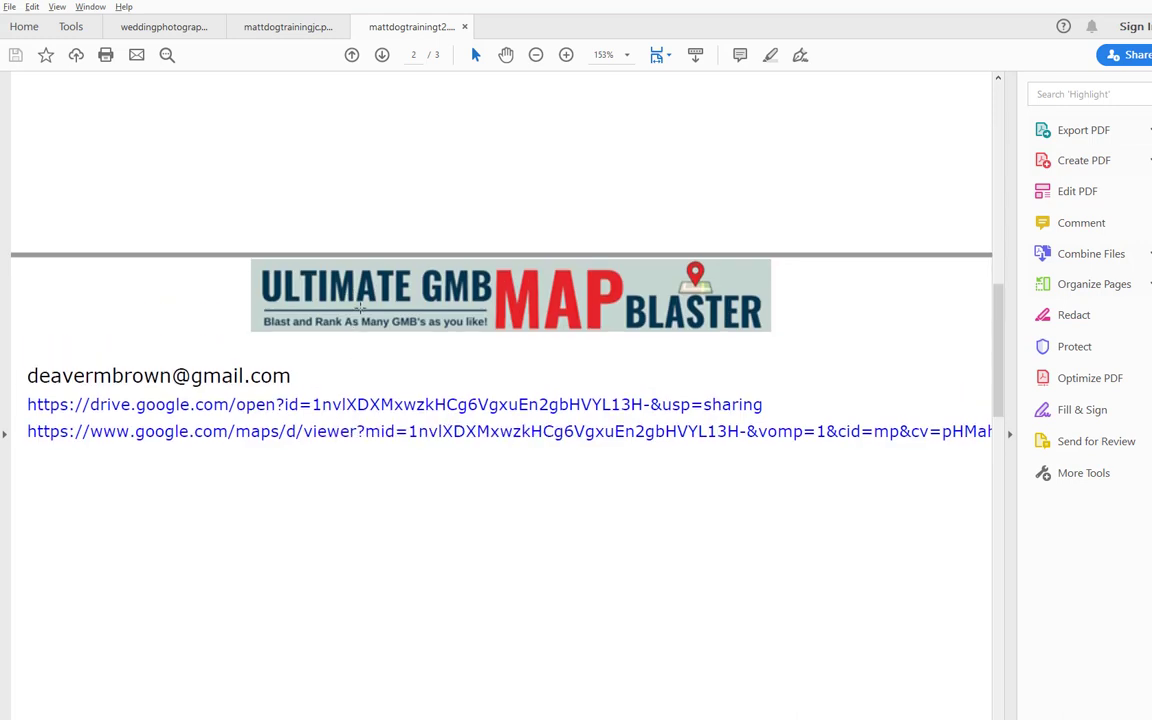
scroll(350, 325, down, 1)
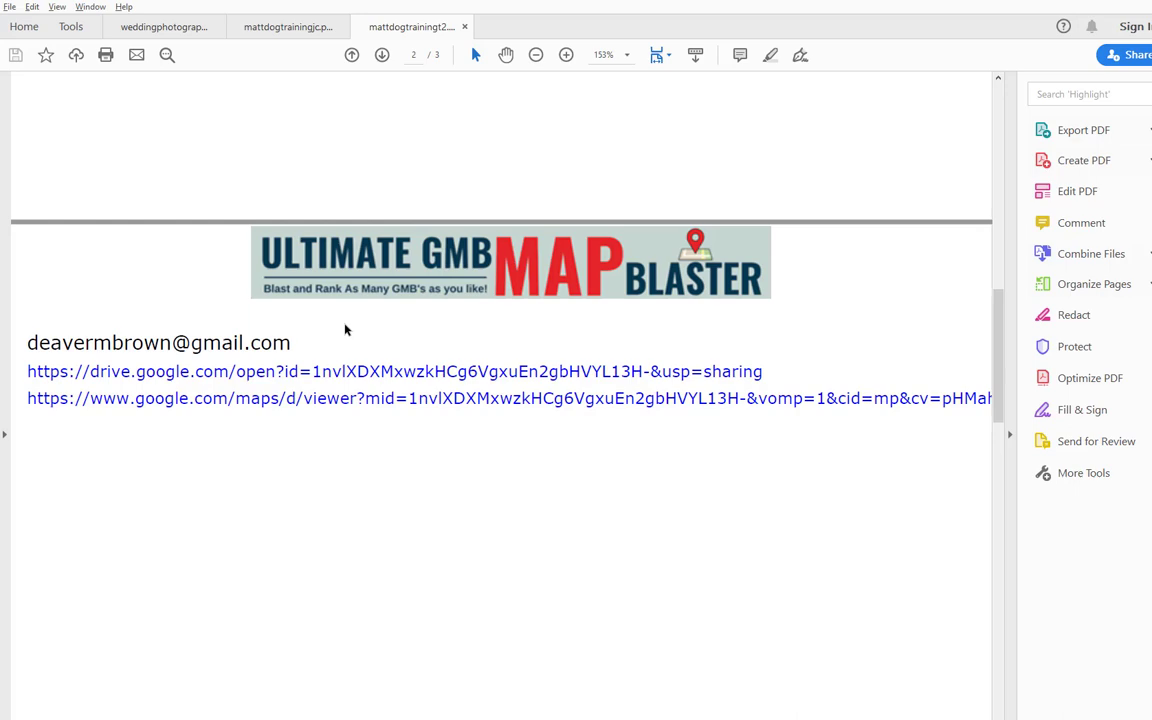
scroll(345, 330, down, 10)
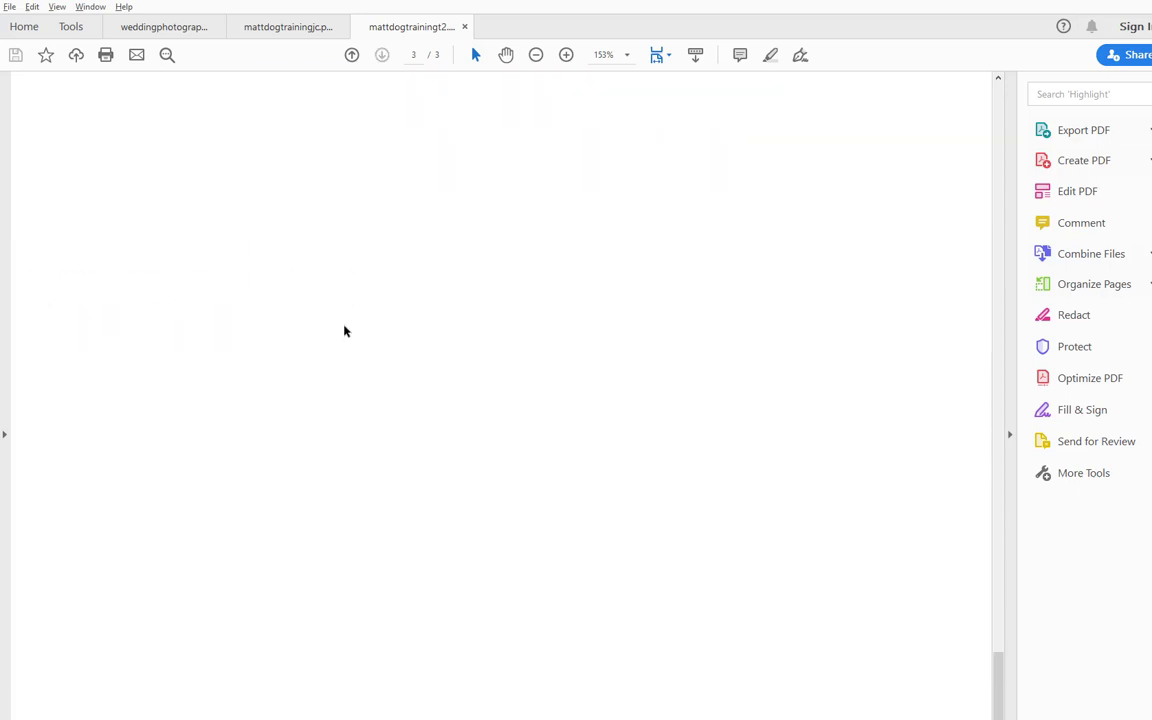
scroll(344, 330, up, 10)
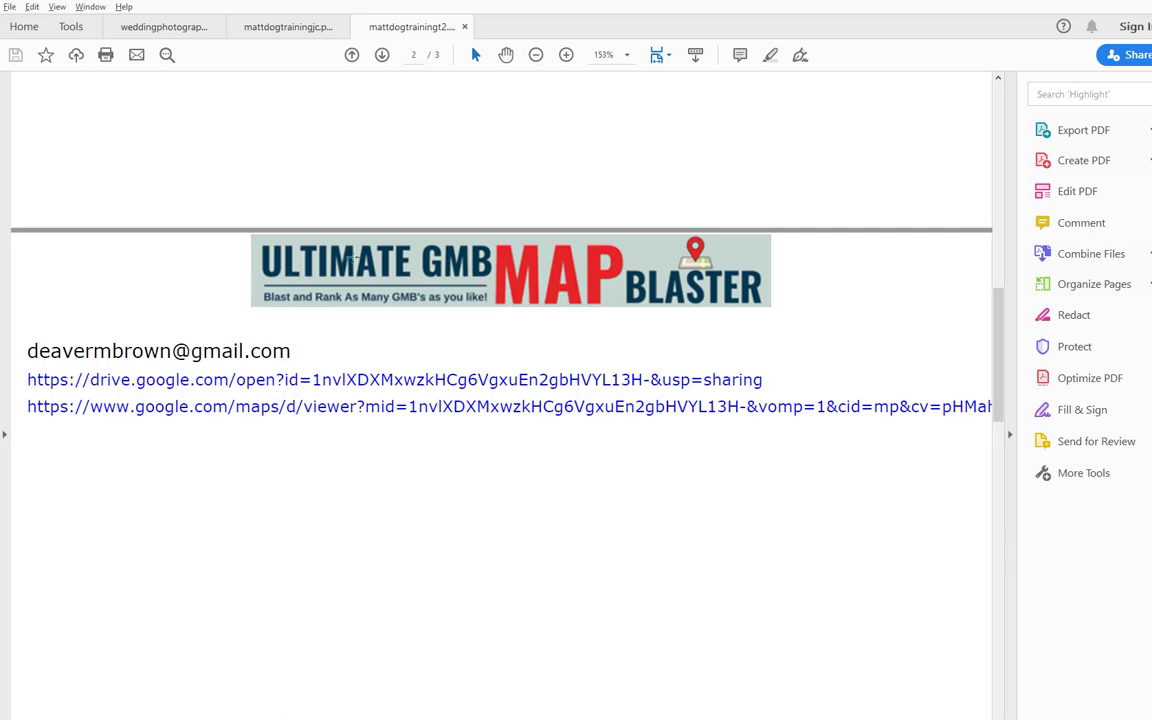
scroll(369, 271, up, 5)
scroll(369, 271, up, 3)
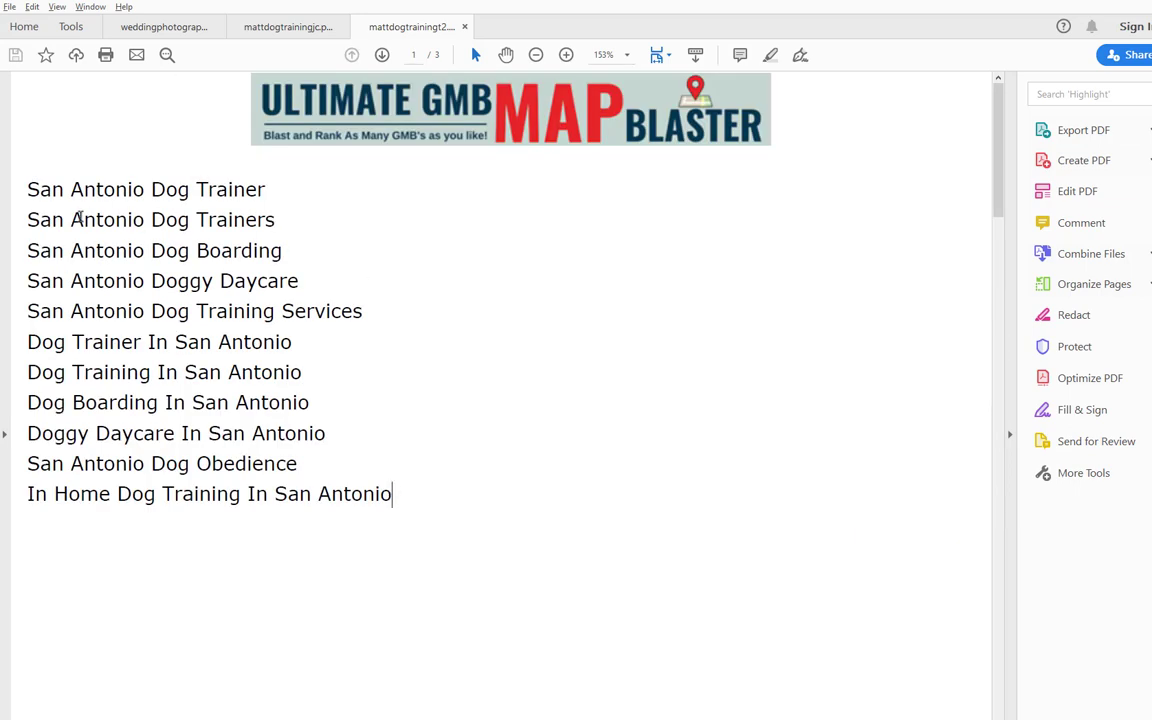
drag(30, 188, 460, 518)
scroll(473, 506, down, 10)
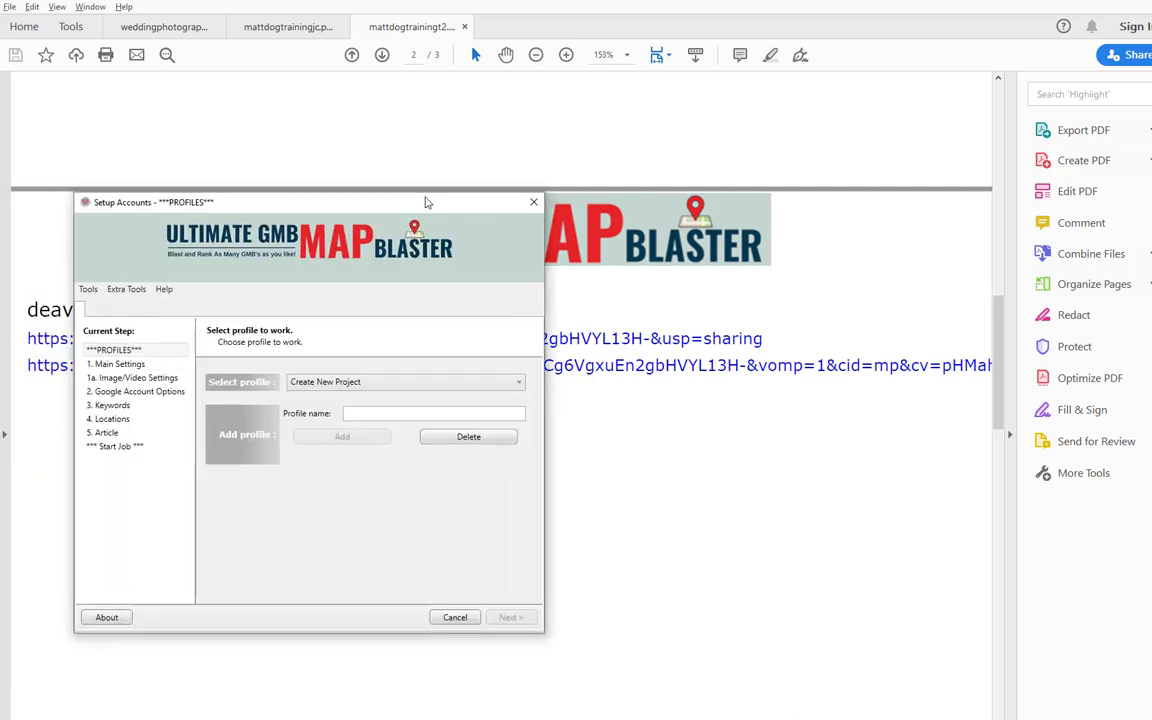
drag(424, 202, 530, 177)
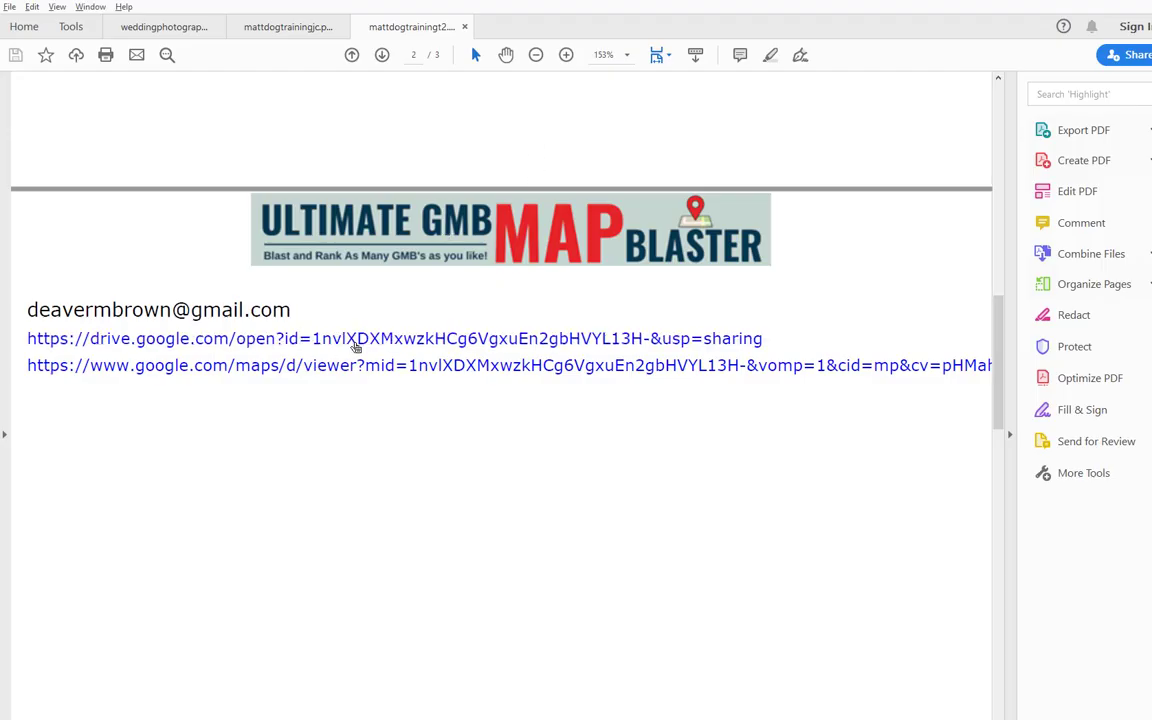
click(355, 346)
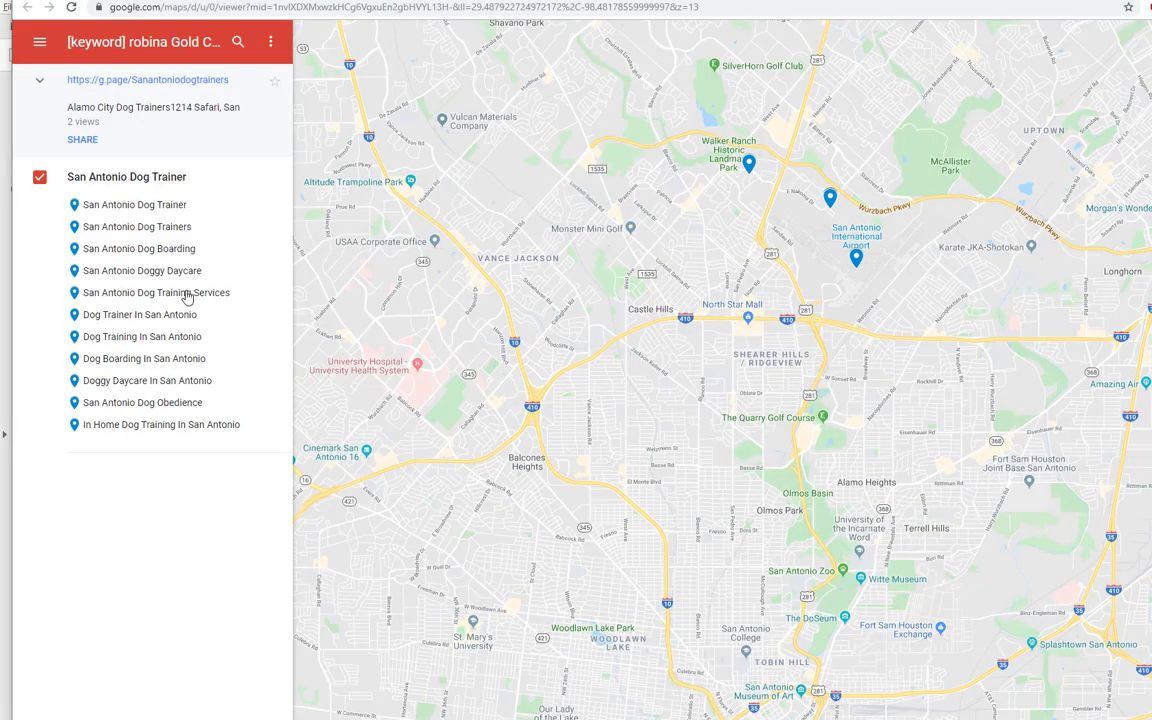
View the San Antonio Dog Trainers pin details and its photos full screen.
click(150, 229)
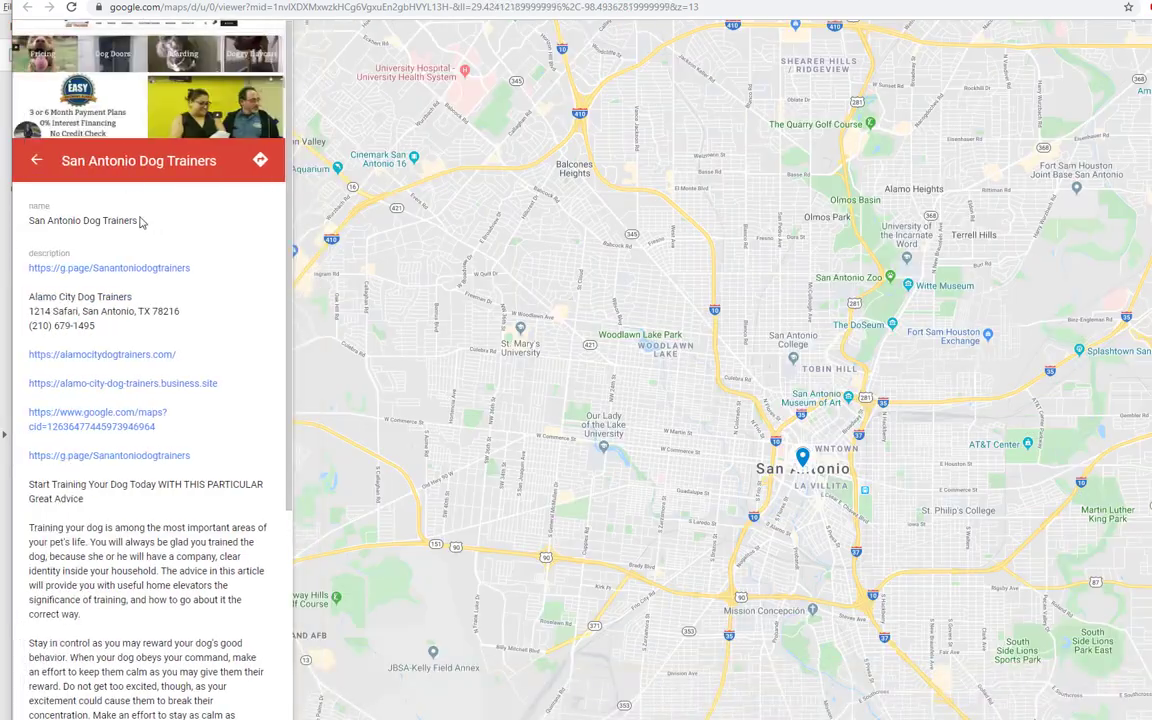
click(155, 115)
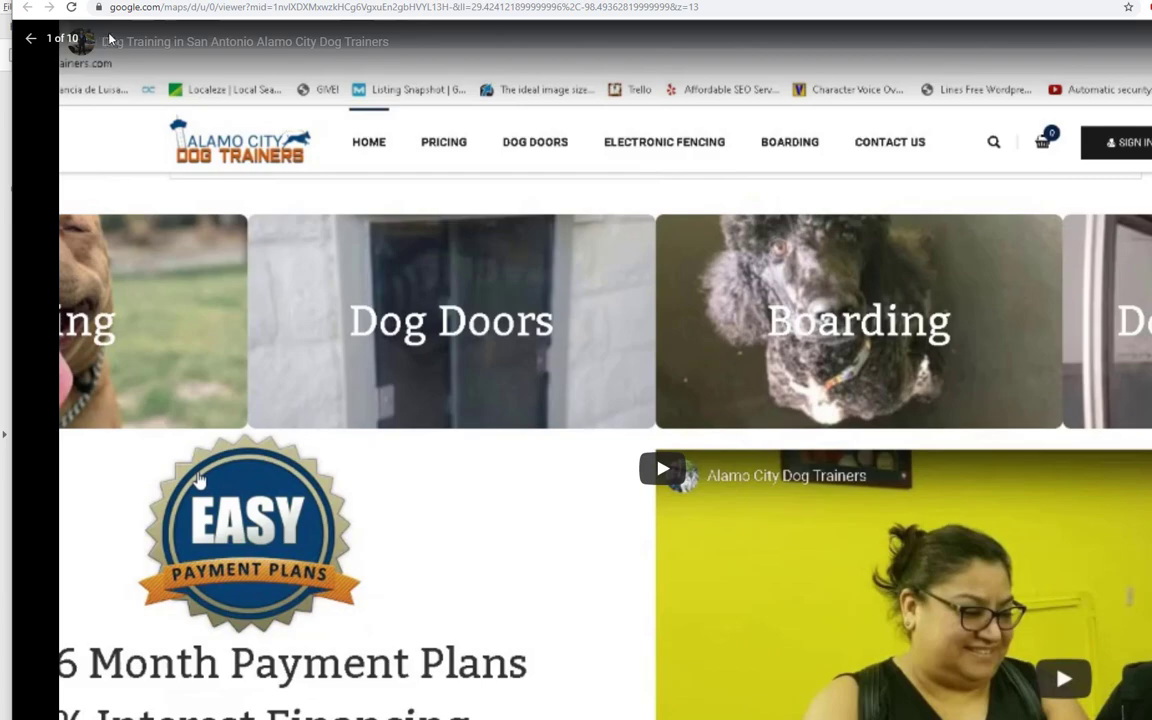
click(32, 42)
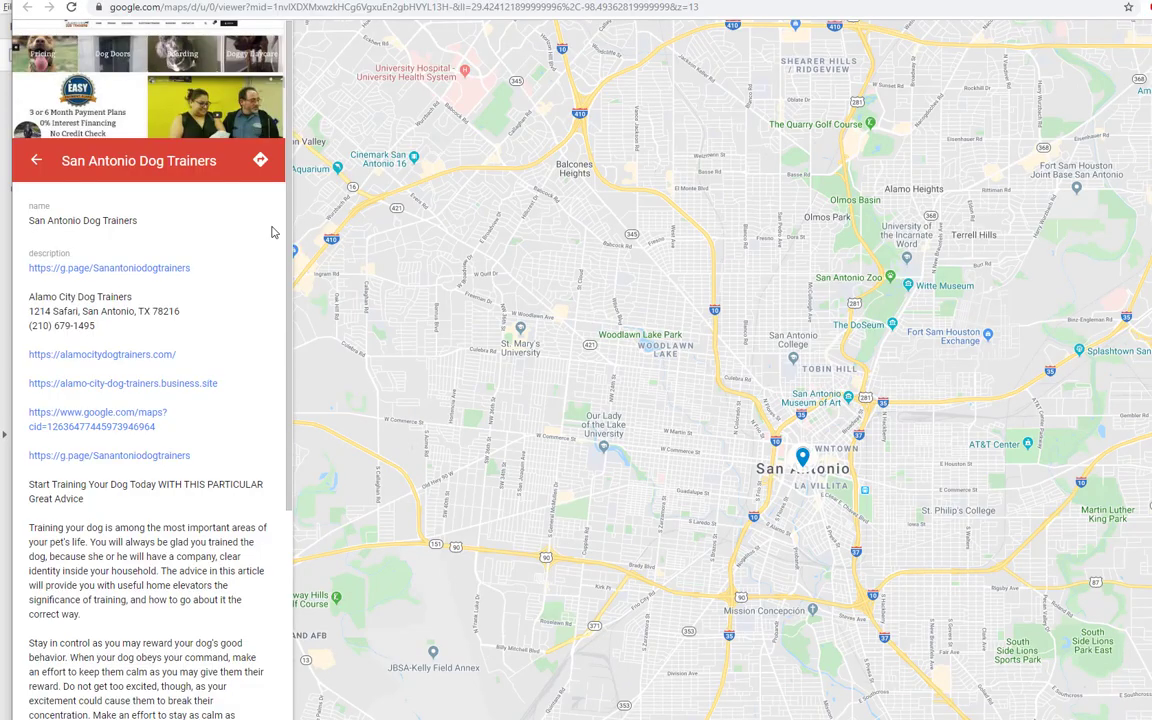
scroll(256, 367, down, 1)
scroll(256, 367, down, 7)
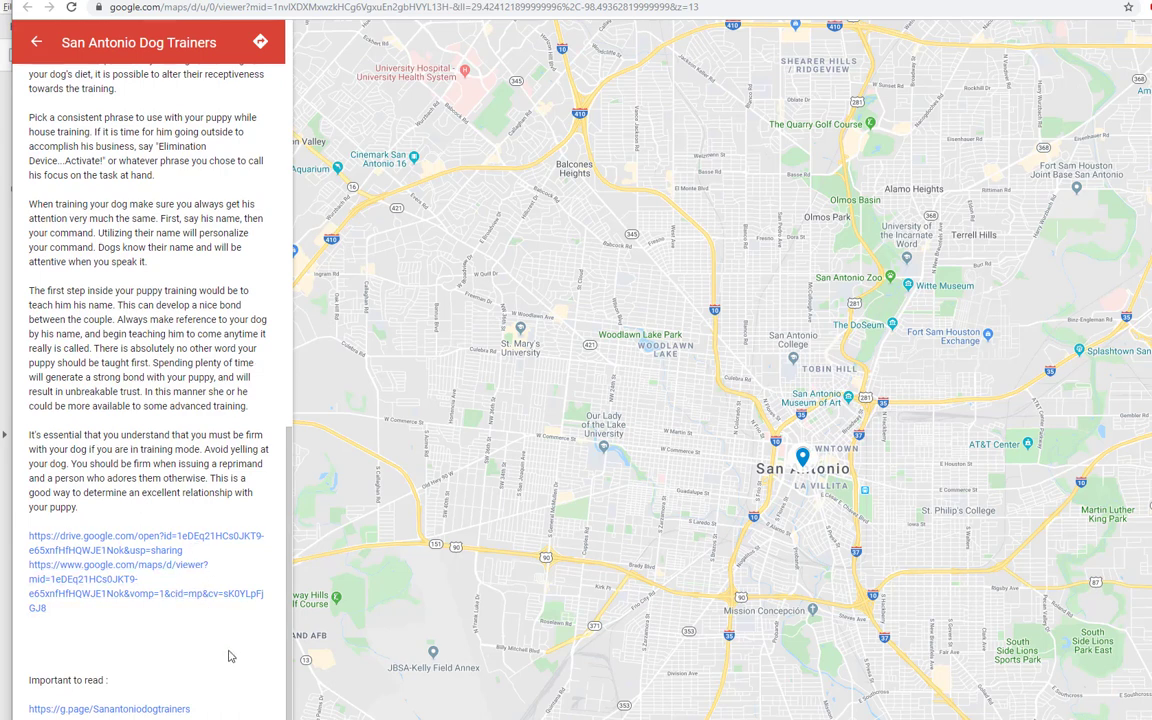
scroll(228, 656, up, 12)
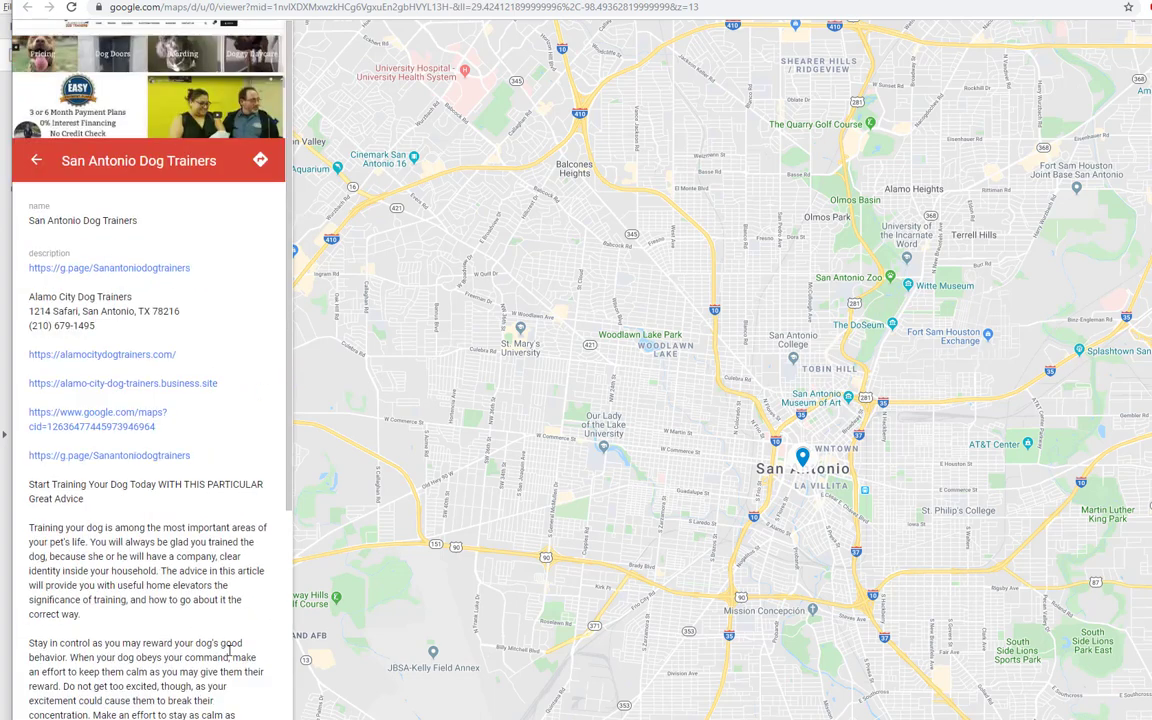
Open the Doggy Daycare In San Antonio pin and view both attached photos.
click(42, 168)
click(95, 378)
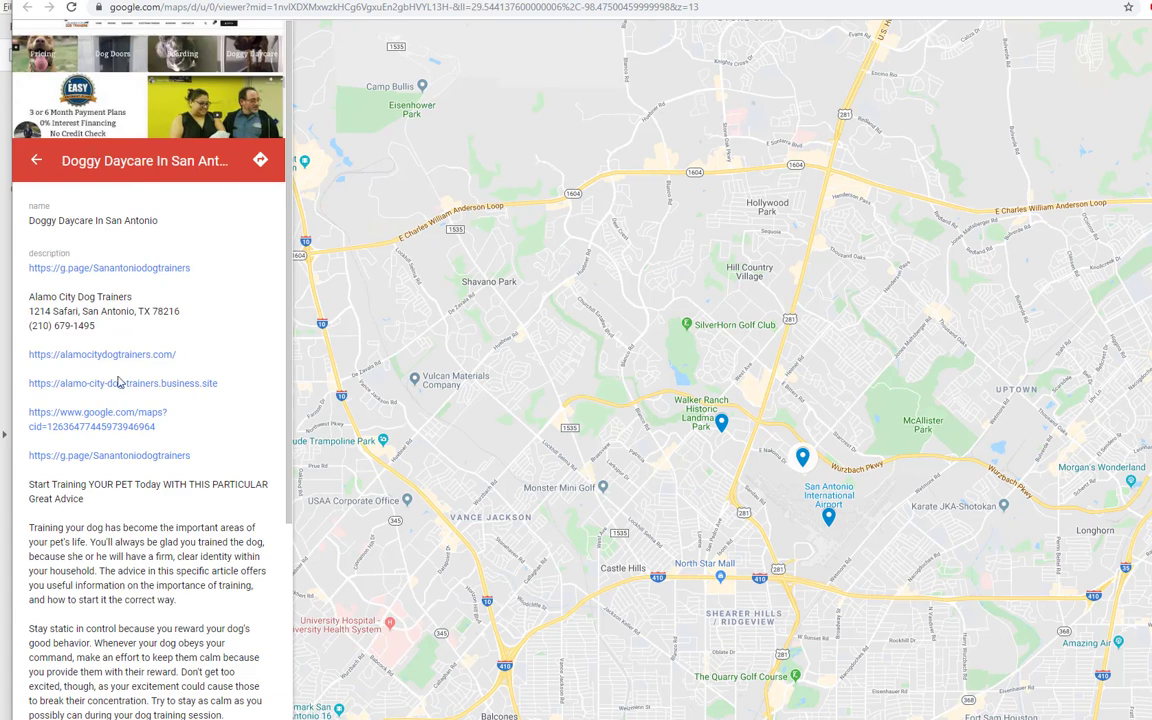
click(125, 98)
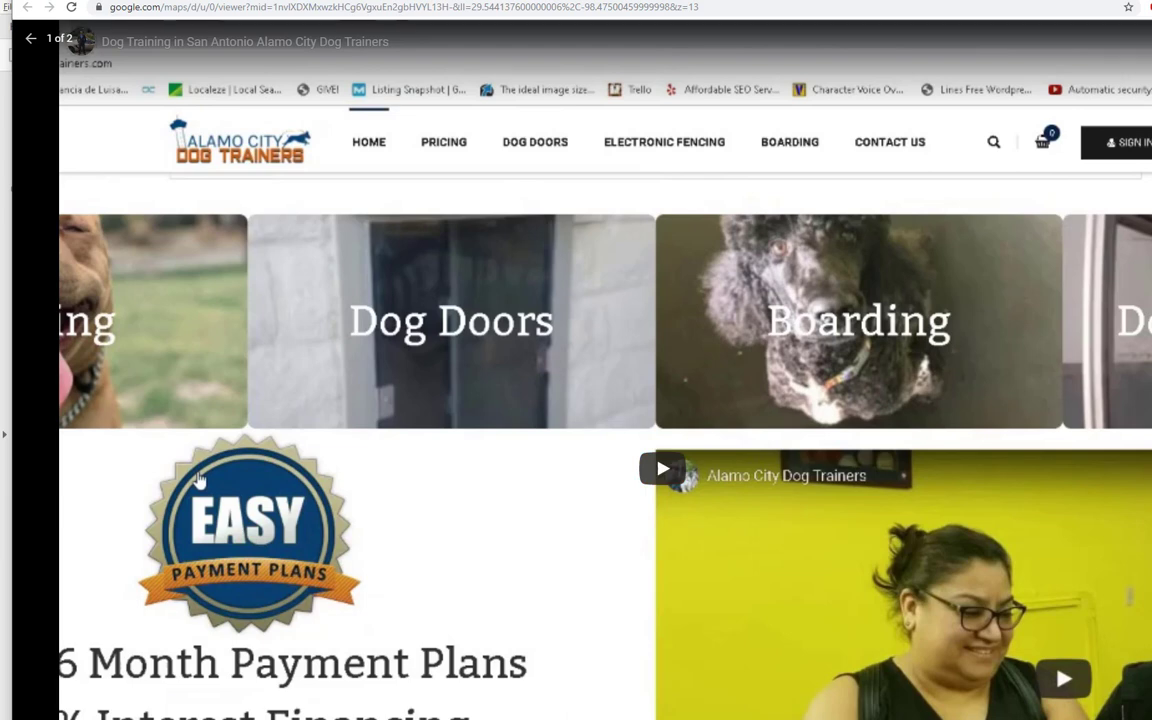
key(Right)
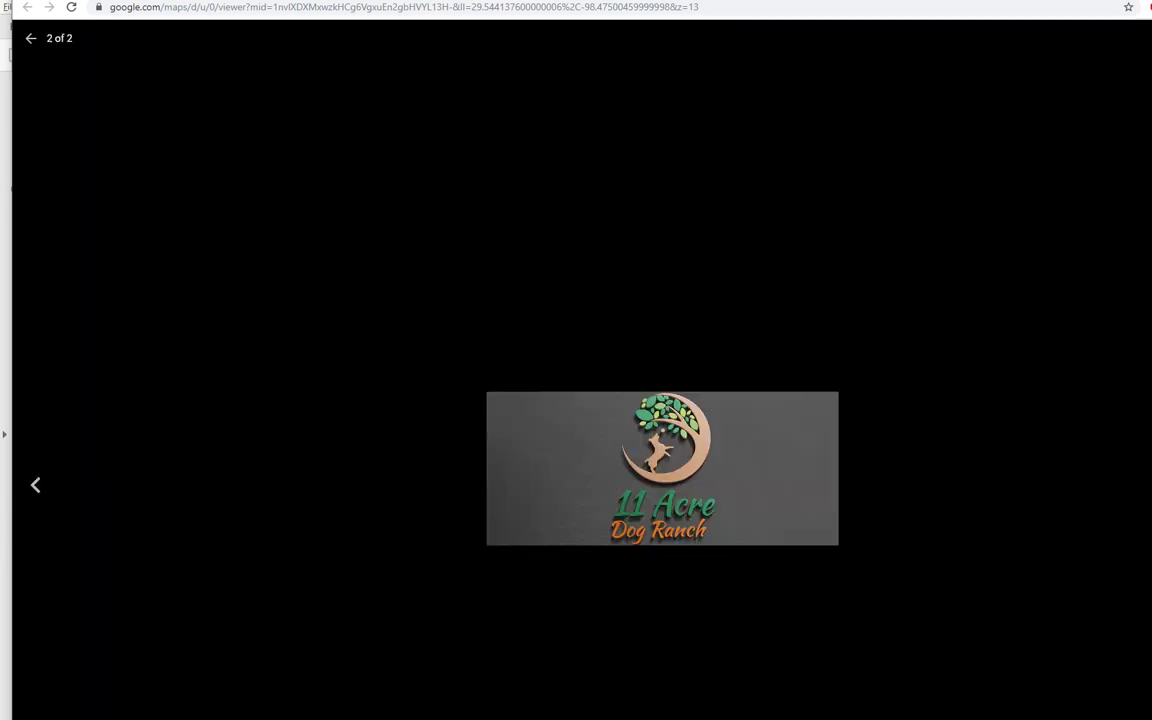
click(31, 38)
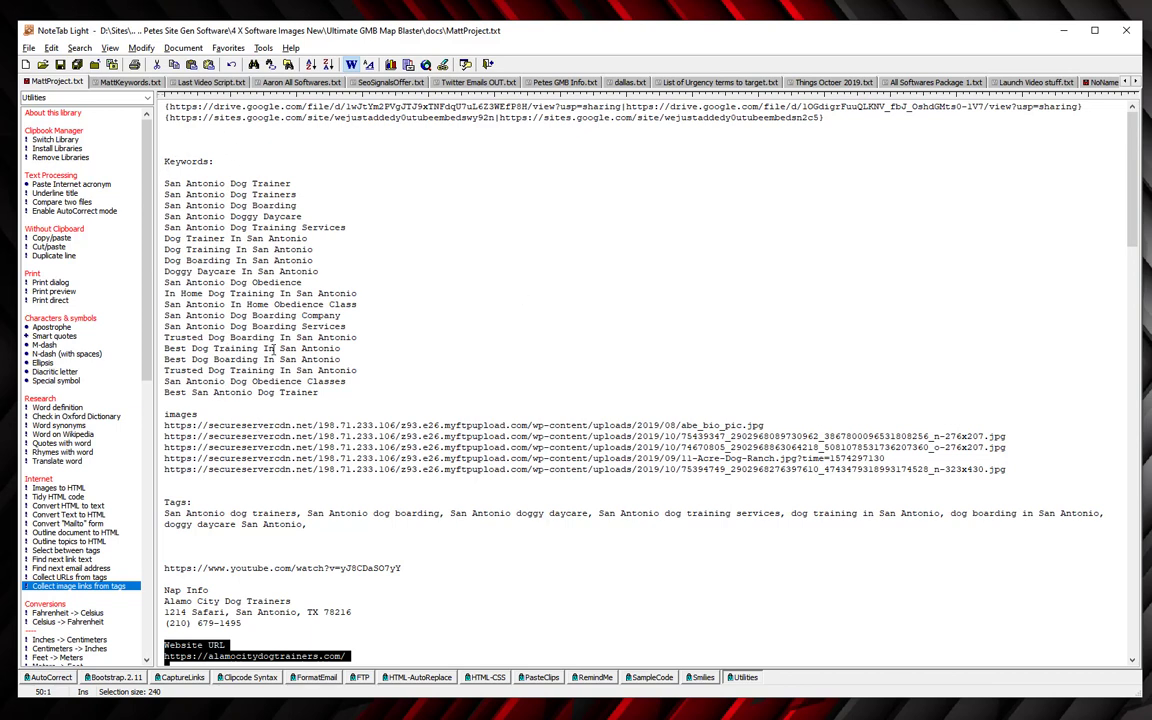
Add blank lines below the existing links in MattProject.txt and save it.
click(847, 120)
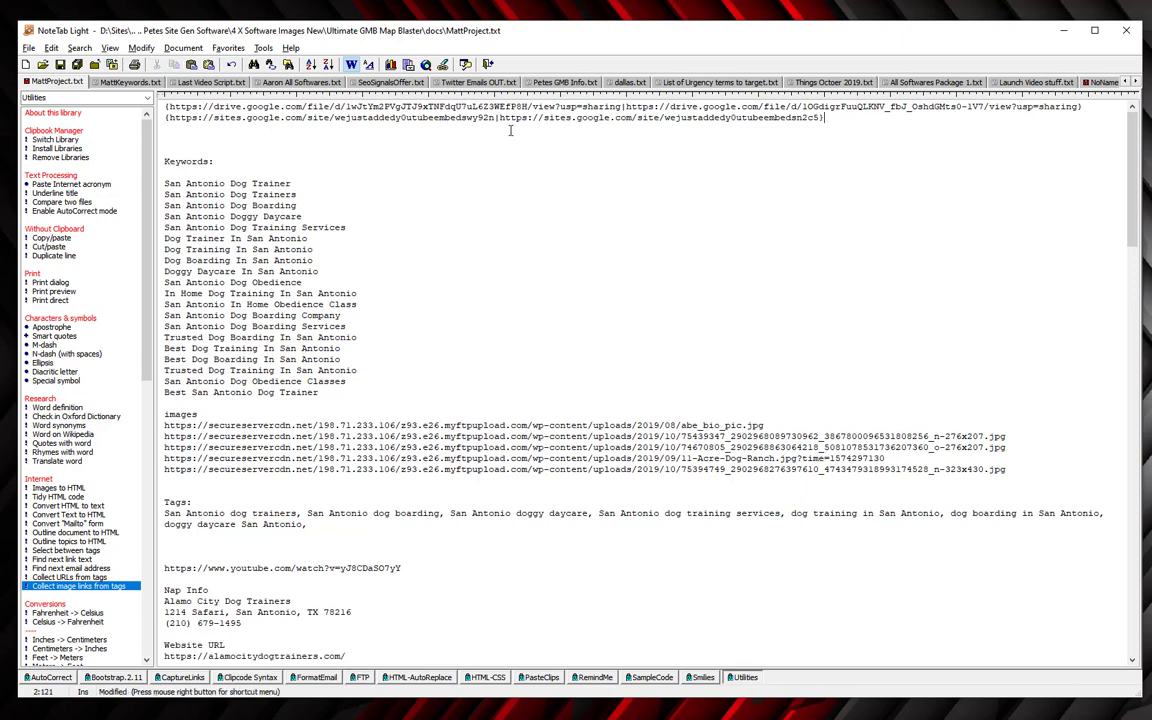
click(239, 133)
key(Return)
key(Return)
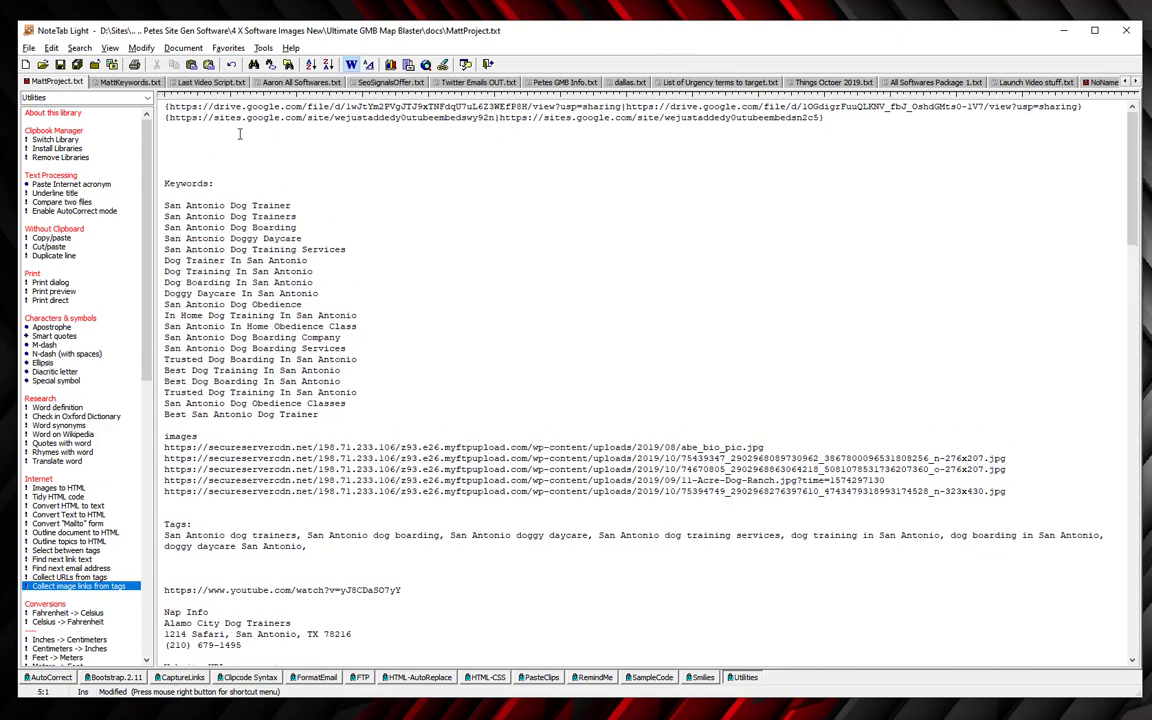
key(ctrl+s)
Copy the Google Drive and Maps links from the report PDF into the notes.
key(alt+Tab)
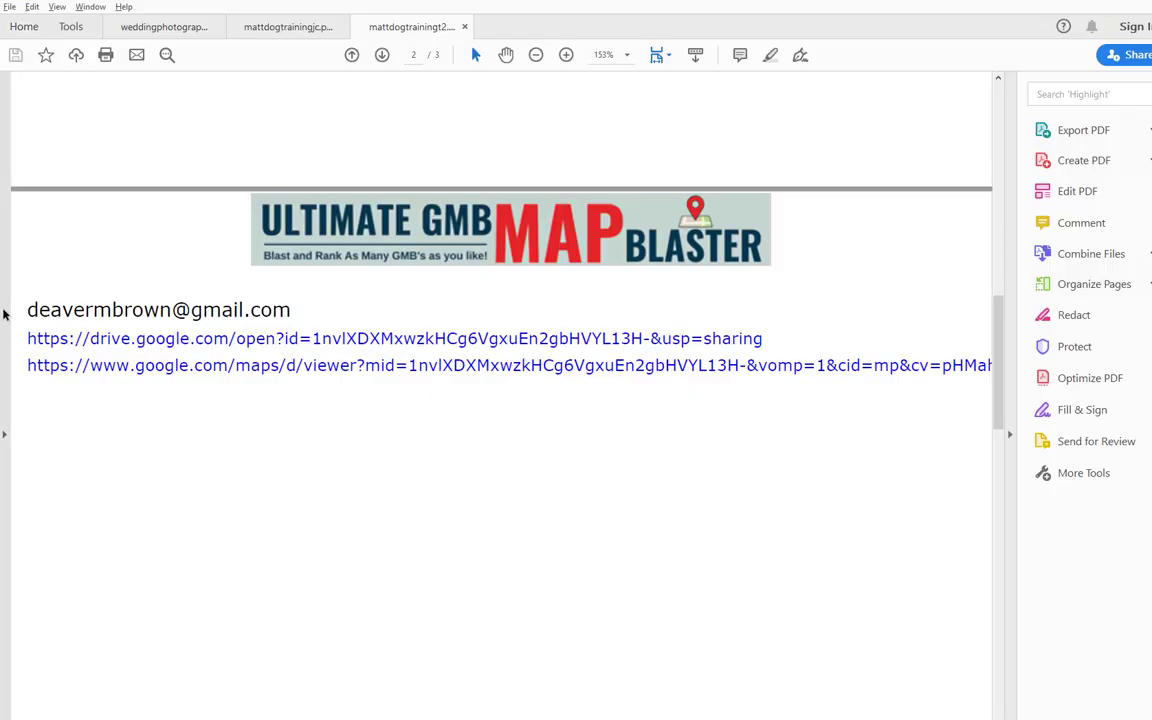
drag(26, 330, 229, 410)
key(ctrl+c)
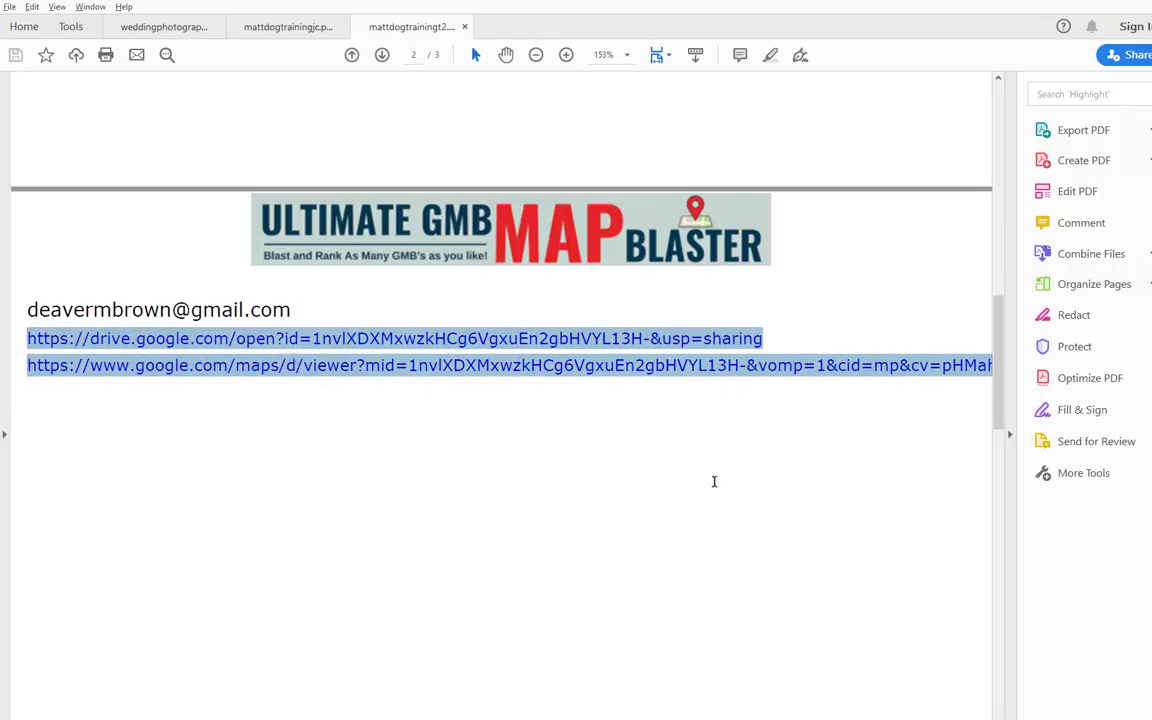
key(alt+Tab)
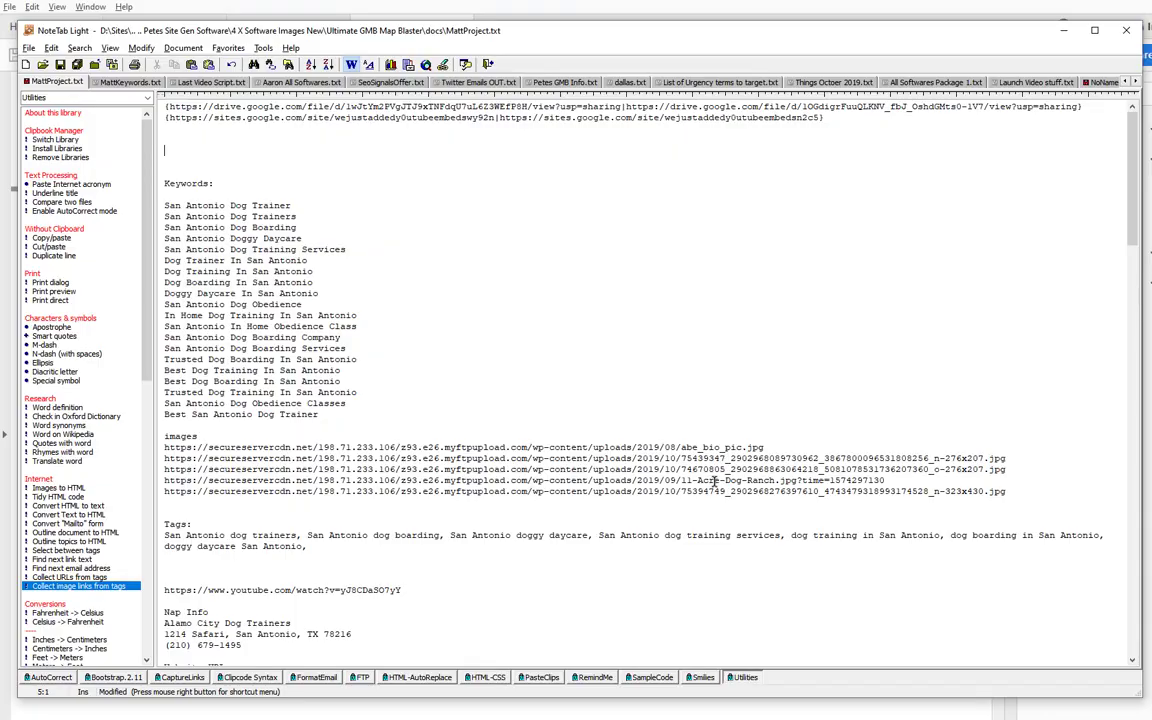
key(ctrl+v)
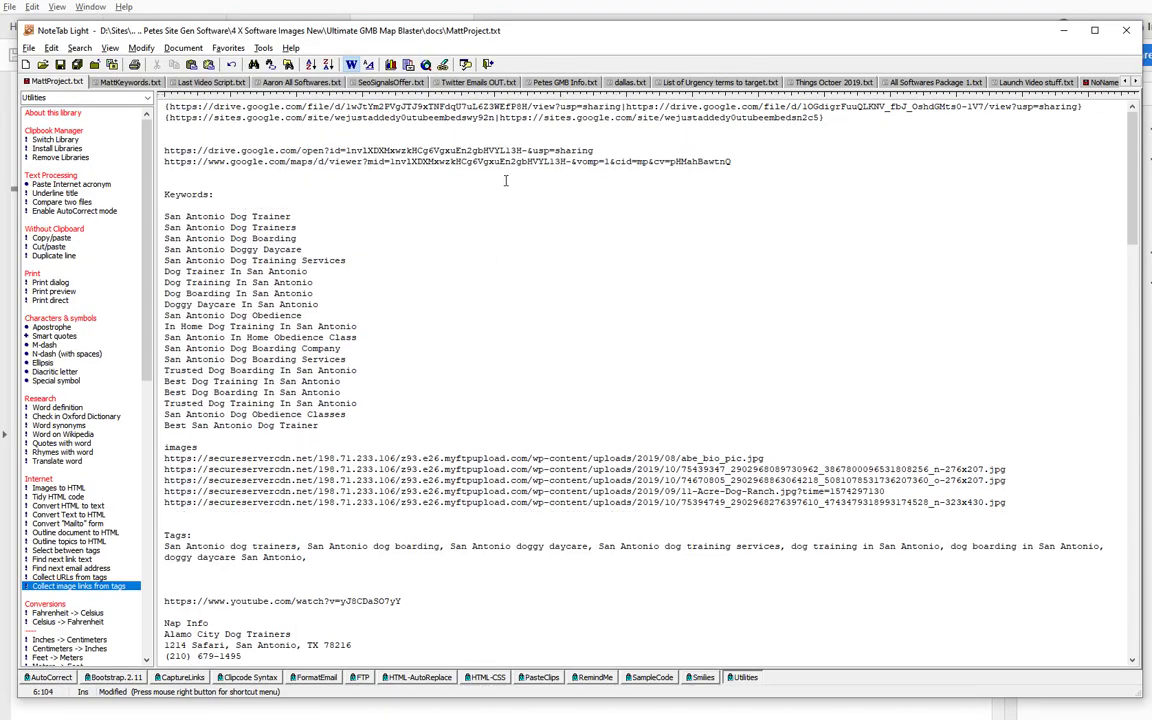
Bracket the two links onto a single line and remove the extra blank lines.
click(601, 150)
key(Home)
text({)
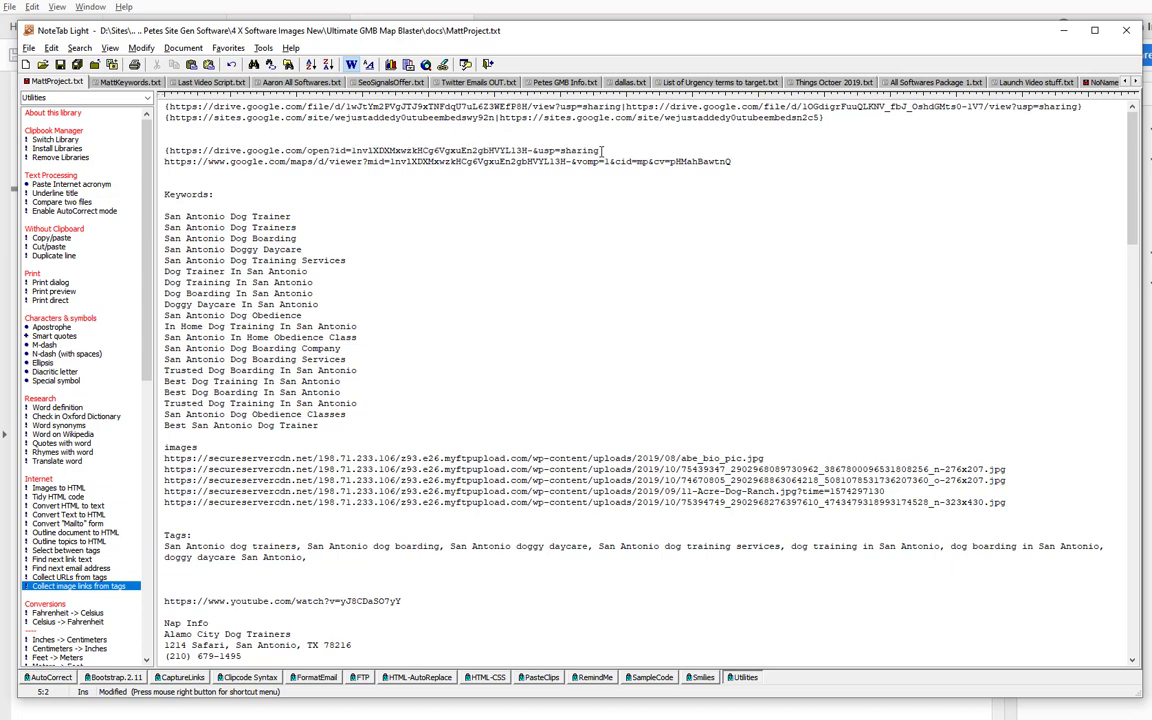
key(End)
key(Delete)
key(Down)
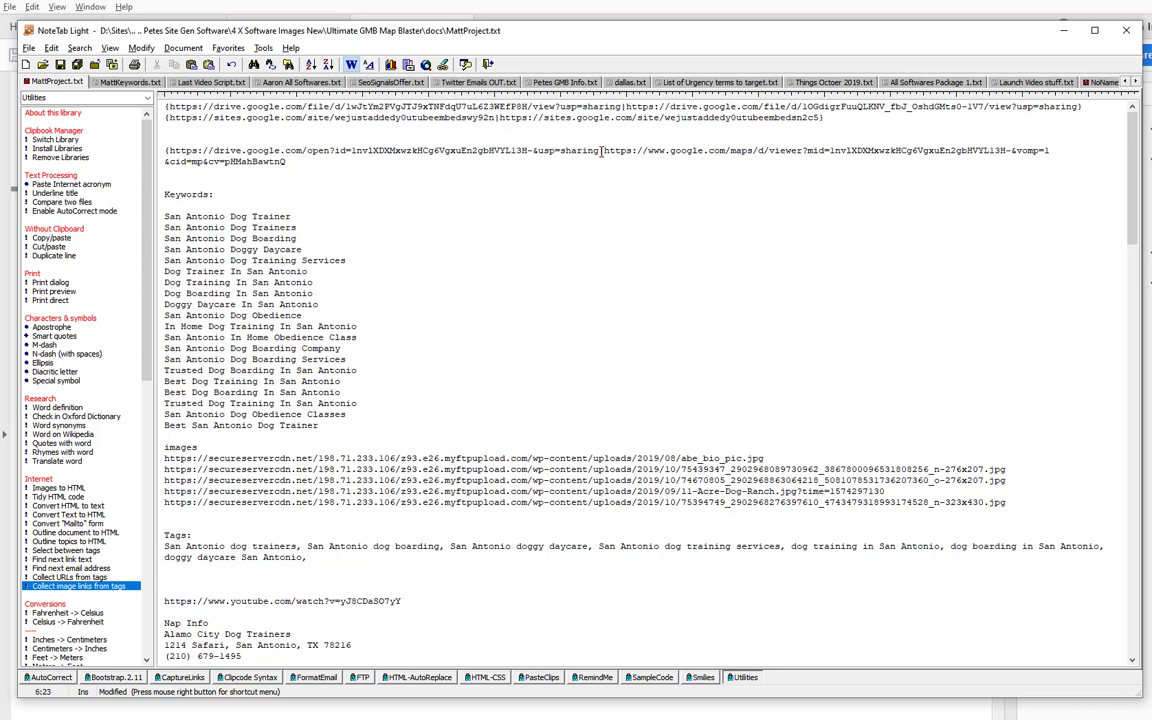
text())
key(Return)
key(Return)
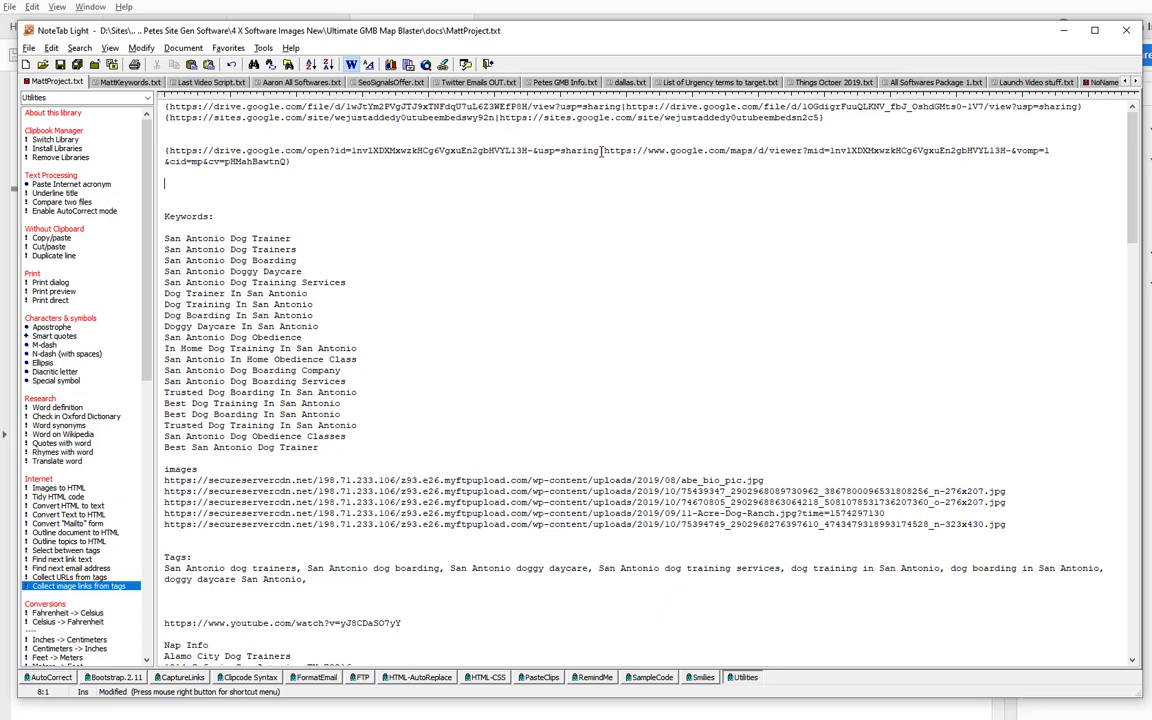
key(Up)
key(Up)
key(Up)
key(BackSpace)
key(BackSpace)
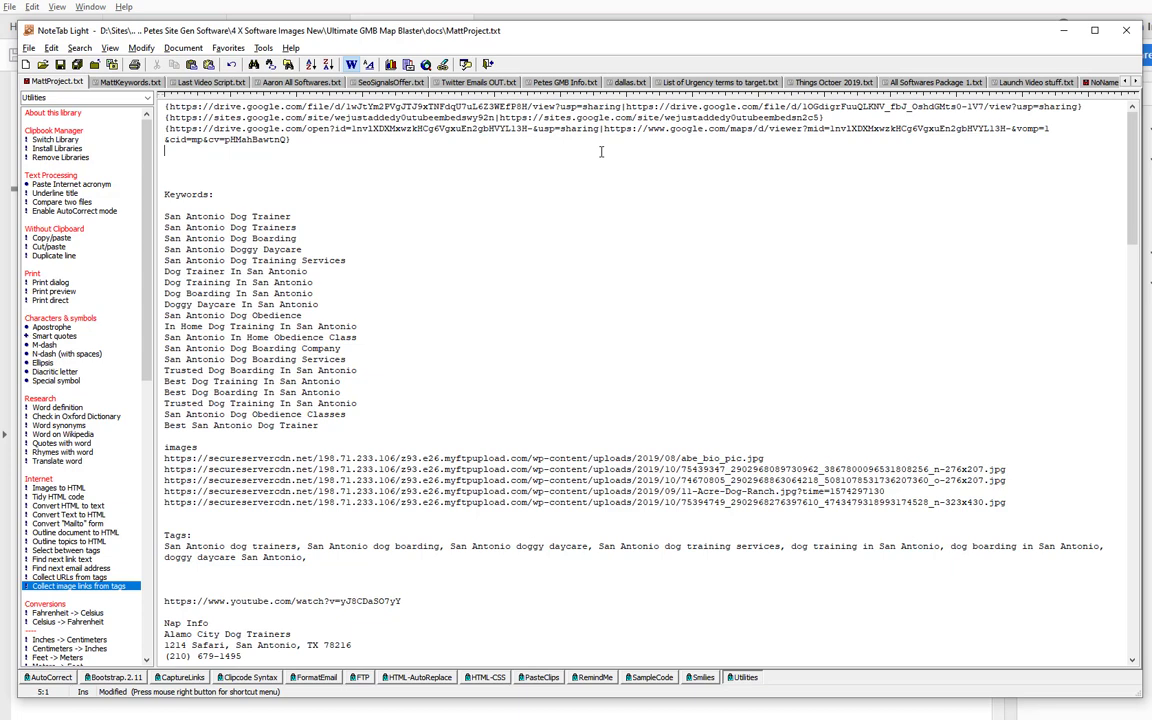
Select the Tags section text to check it, then clear the selection.
key(Down)
key(Down)
key(Down)
key(Down)
key(Down)
key(Down)
key(Down)
key(Down)
key(Down)
key(Down)
key(Down)
key(Down)
key(Down)
key(Down)
key(Down)
key(Down)
key(Down)
key(Down)
key(Down)
key(Down)
key(Up)
key(Up)
key(Up)
key(Right)
key(Right)
key(Right)
key(Right)
key(Right)
key(Right)
key(Right)
key(Right)
key(Right)
key(Right)
key(Right)
key(Right)
key(Right)
key(Right)
key(Right)
key(Right)
key(Right)
key(Right)
key(Right)
key(Right)
key(Up)
key(Down)
key(Down)
key(End)
key(shift+Up)
key(shift+Home)
key(Down)
key(Down)
click(291, 48)
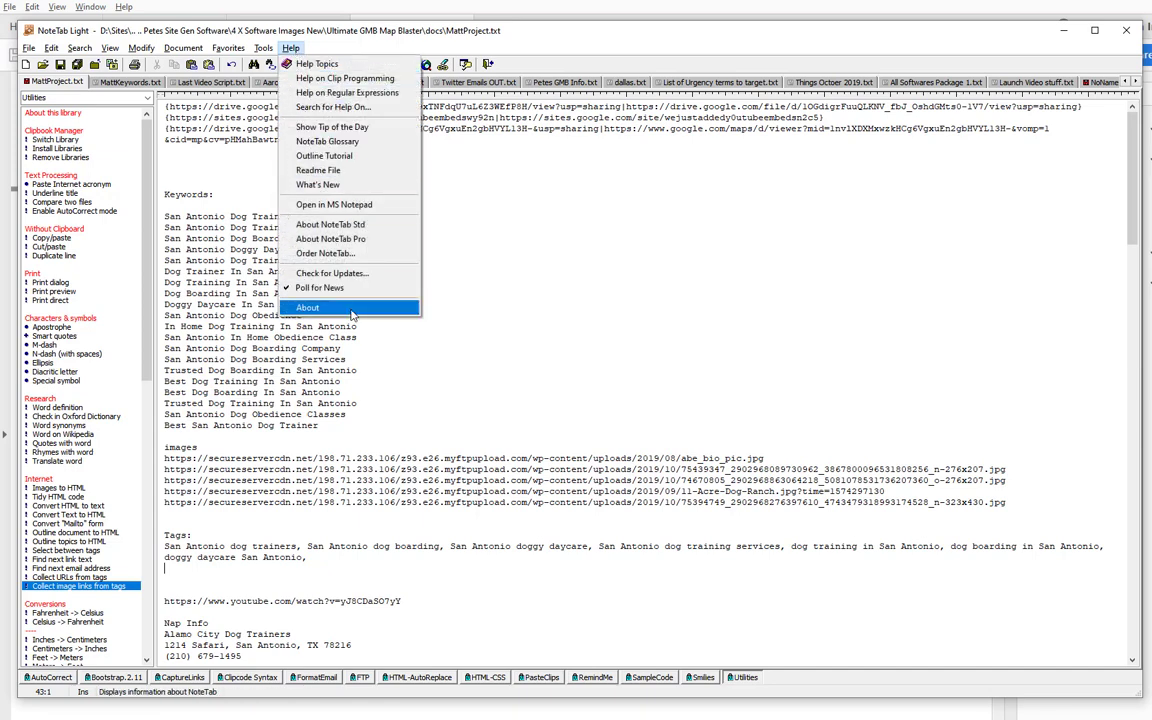
click(349, 307)
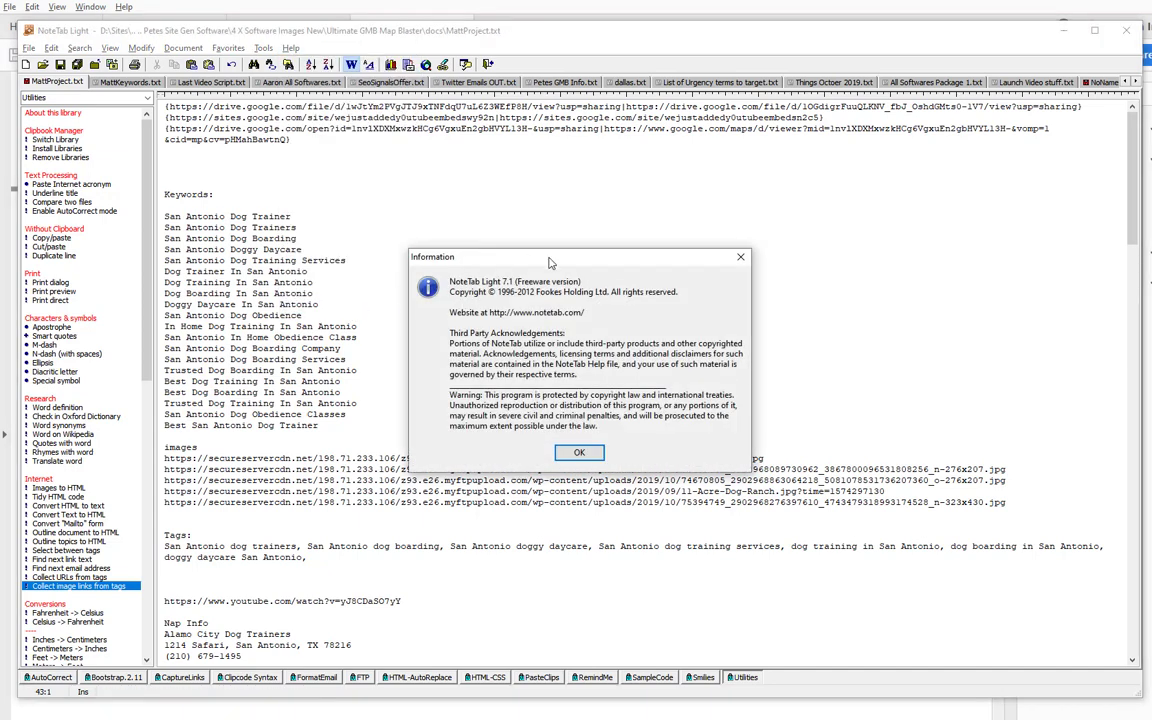
drag(496, 234, 471, 257)
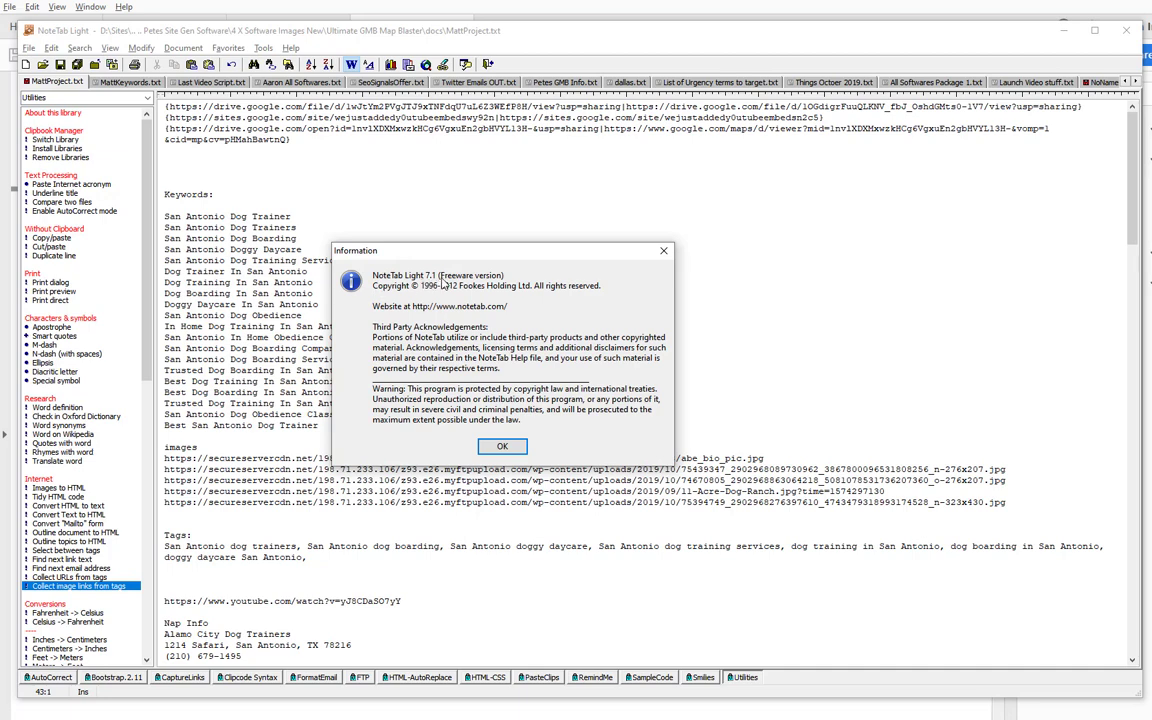
click(503, 447)
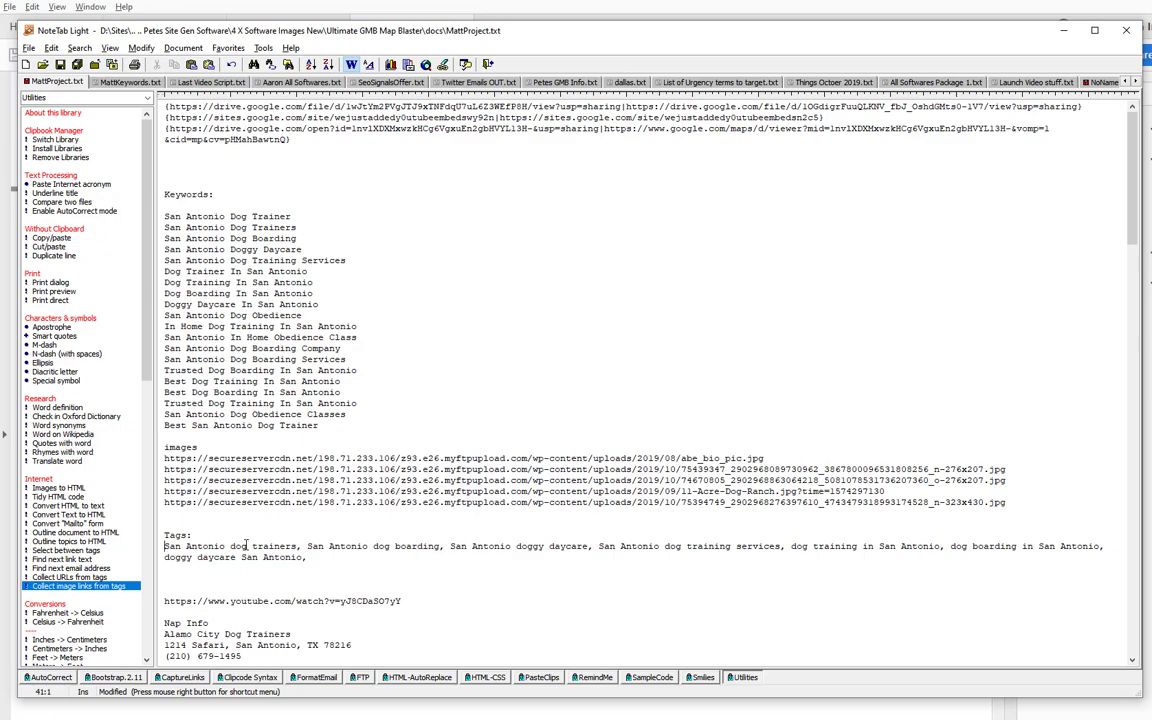
drag(165, 546, 165, 568)
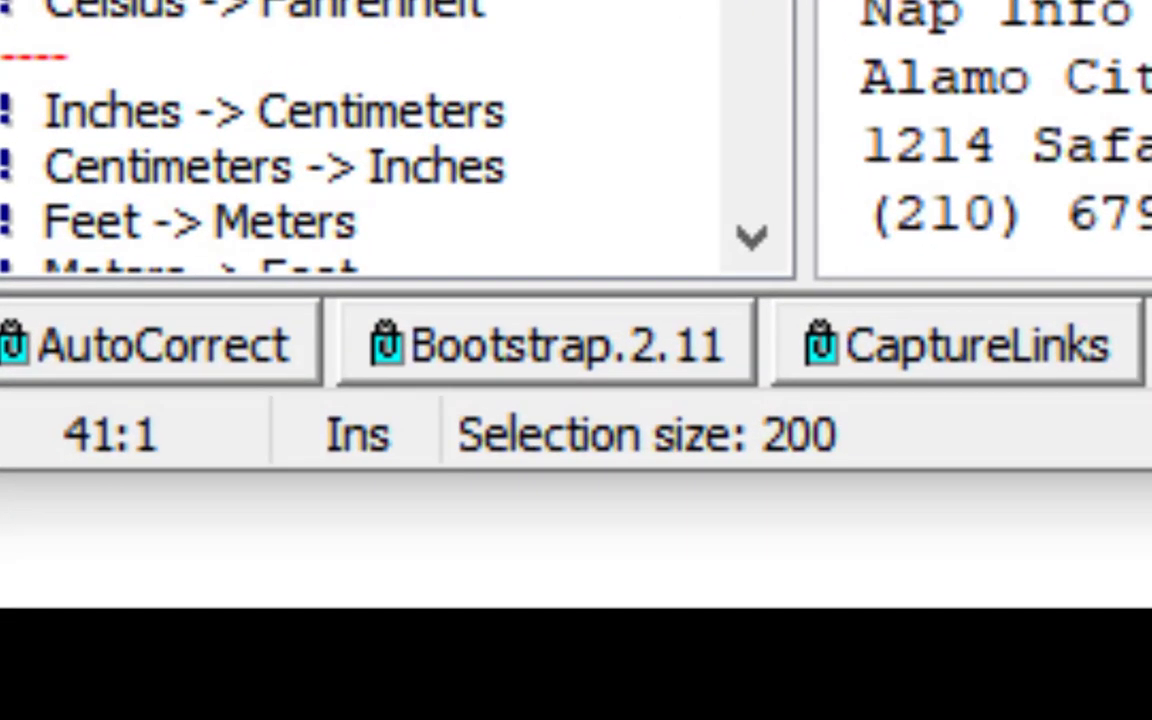
key(shift+Left)
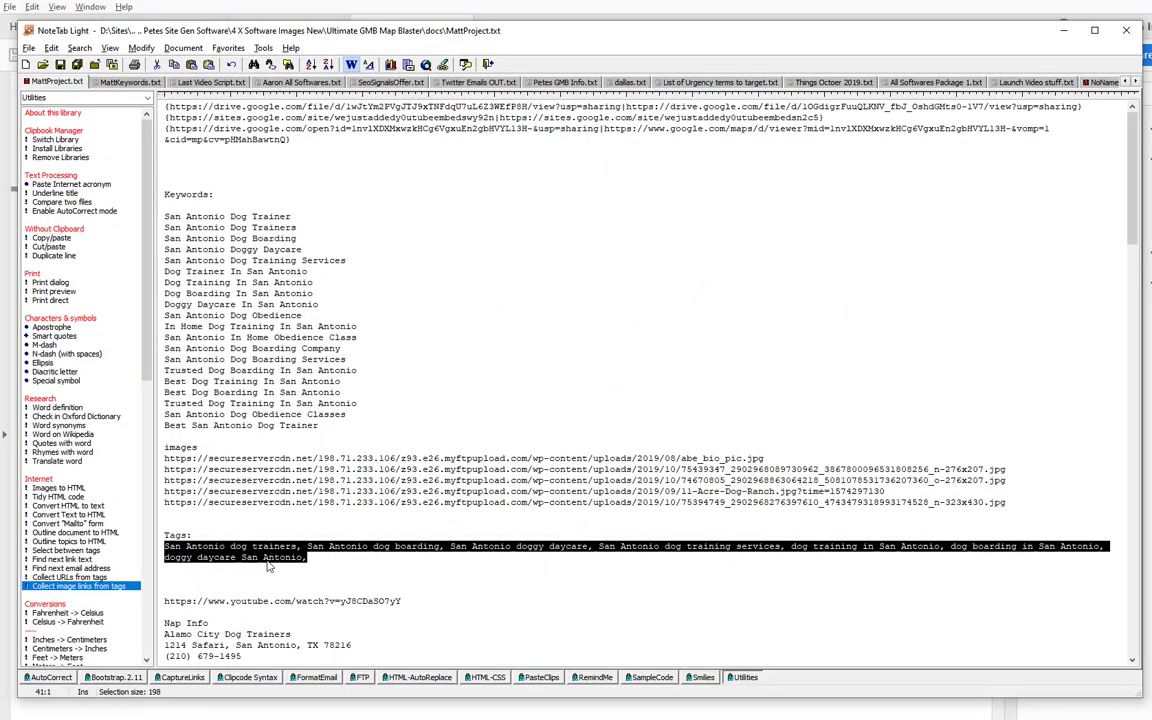
click(313, 558)
key(shift+Home)
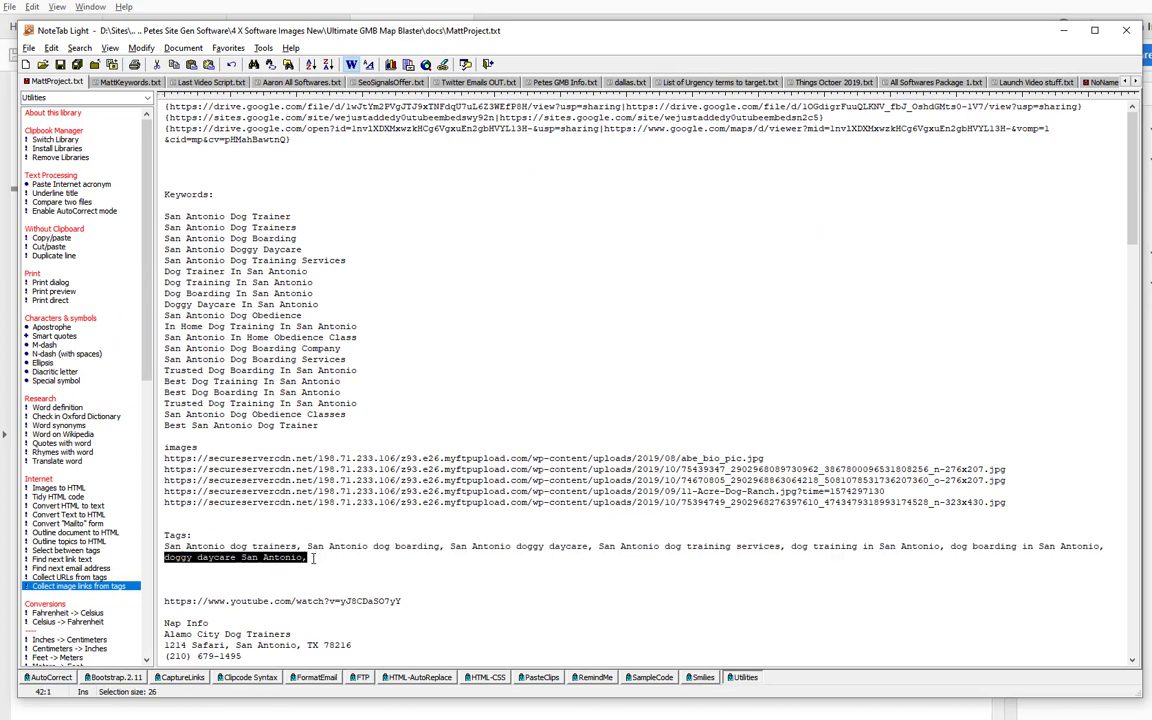
key(shift+Up)
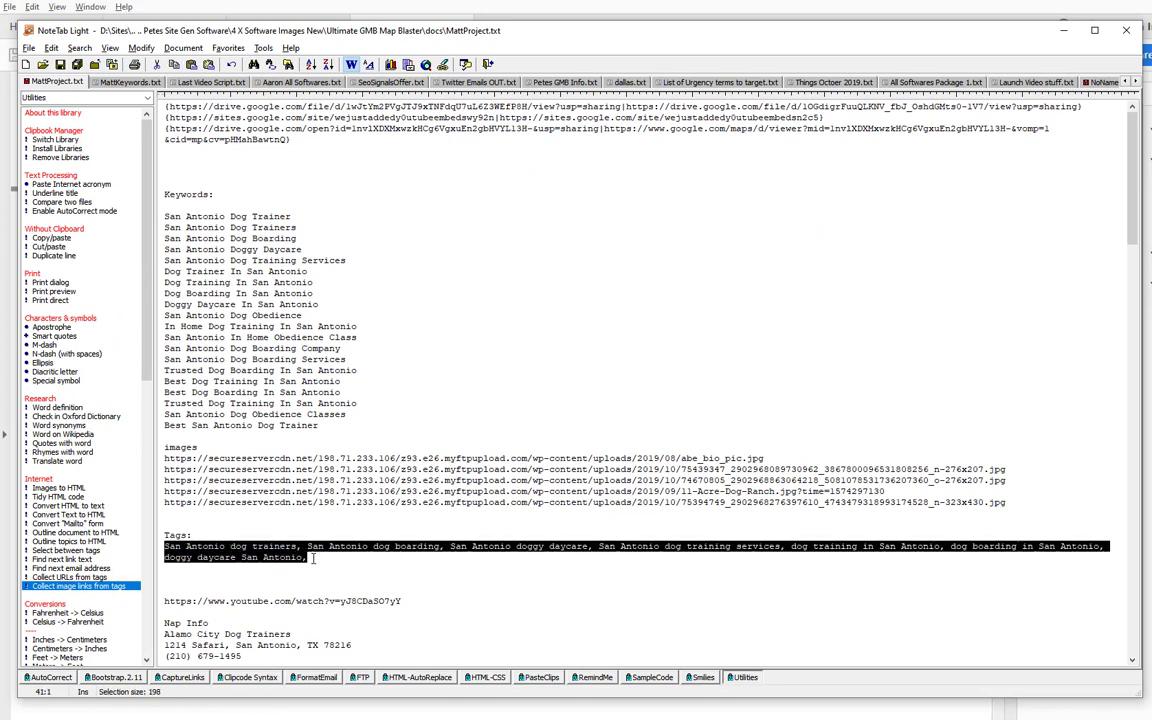